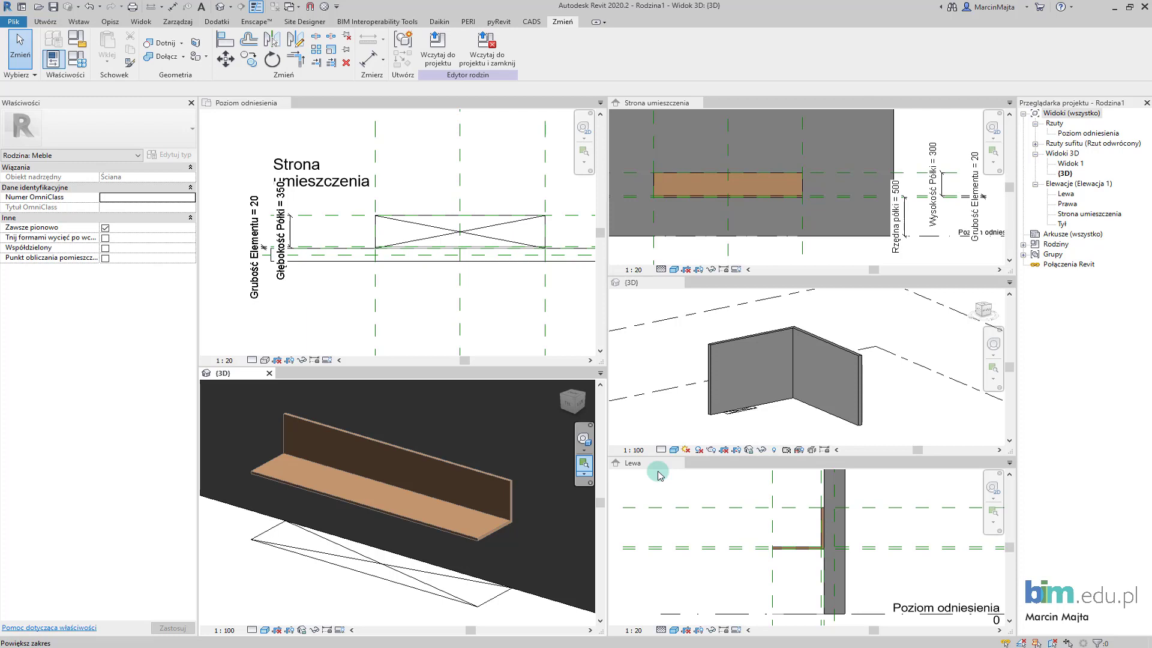
Step: Create a new family from the template "Model ogólny oparty na ścianach (metryczny).rft"
{"action": "left_click", "coordinate": [350, 407]}
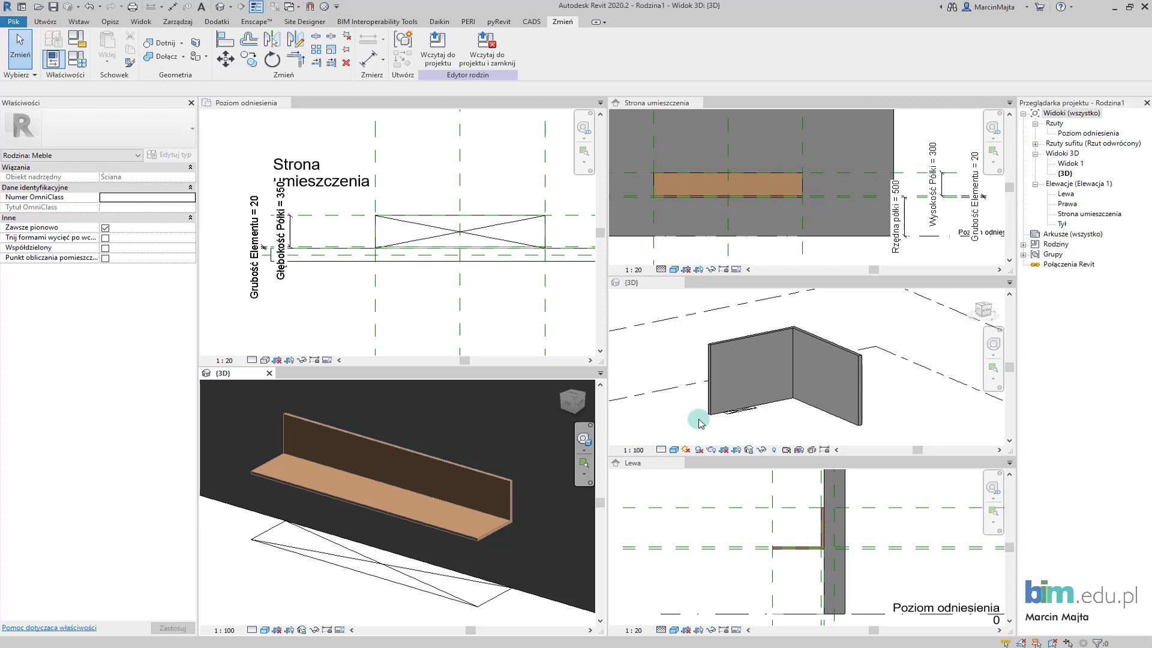
{"action": "left_click", "coordinate": [13, 22]}
{"action": "mouse_move", "coordinate": [28, 75]}
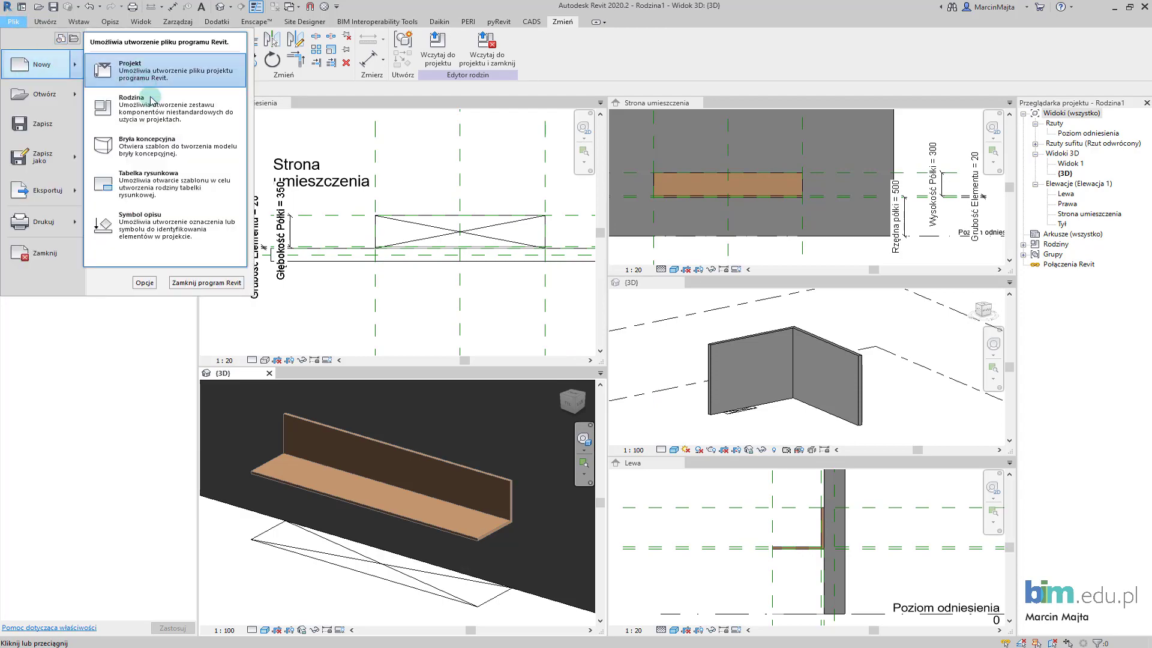
{"action": "left_click", "coordinate": [135, 105]}
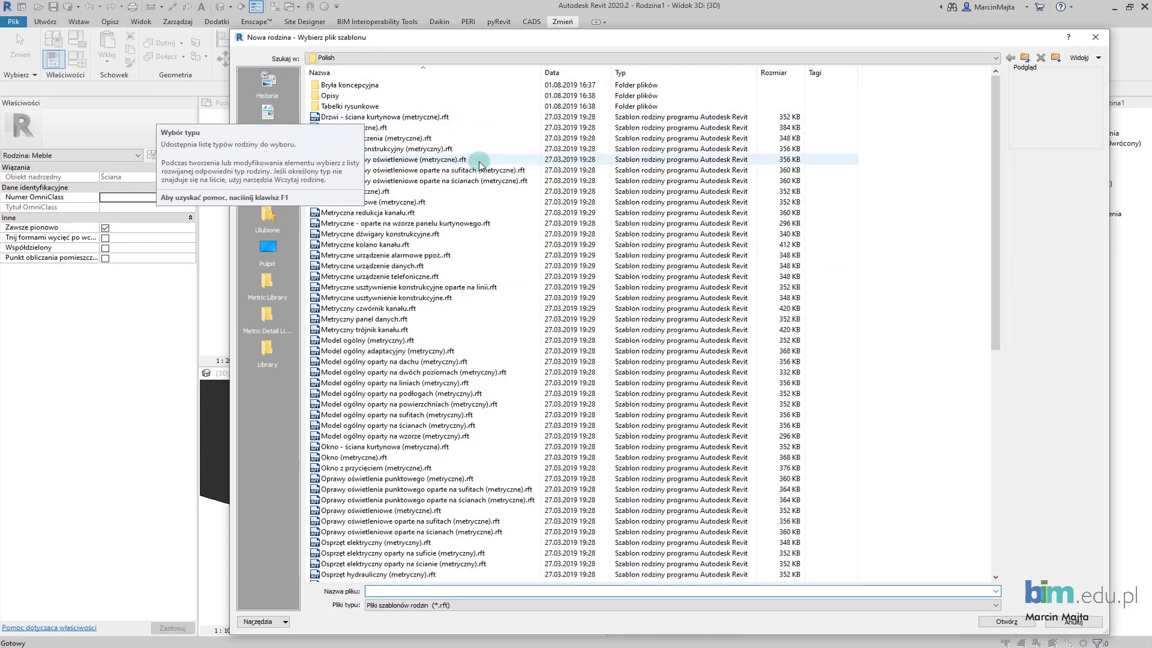
{"action": "left_click", "coordinate": [459, 425]}
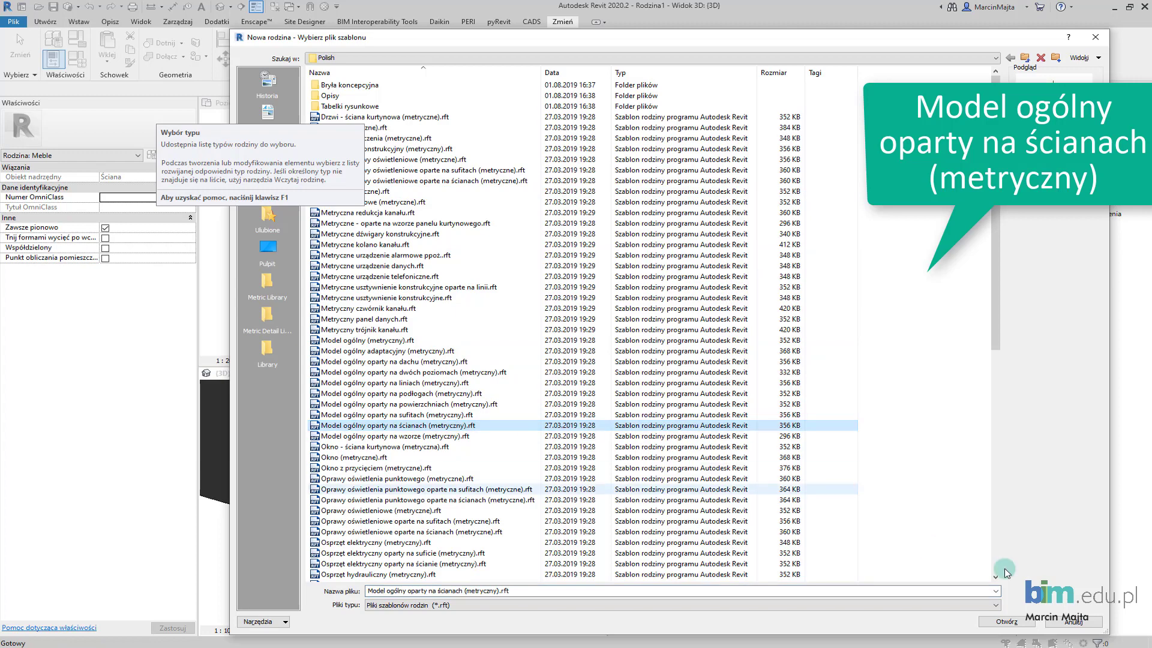
{"action": "left_click", "coordinate": [1007, 621]}
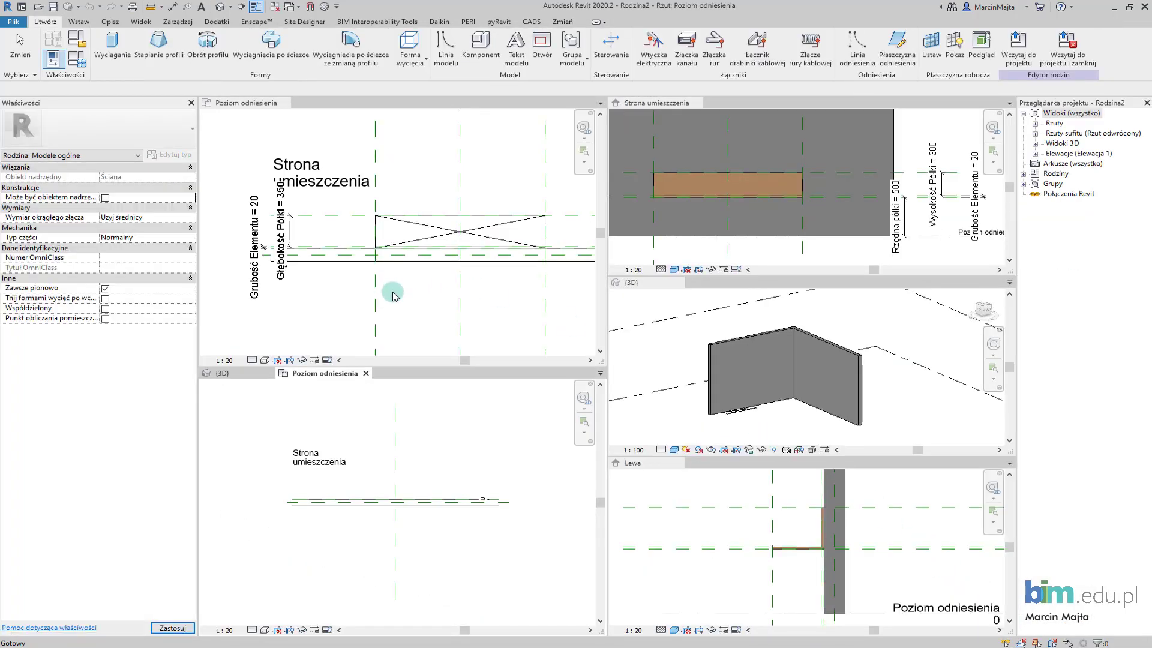
Step: Tile all open views, including the new family's plan, and merge them back into a single tabbed window
{"action": "key", "text": "w"}
{"action": "key", "text": "t"}
{"action": "key", "text": "t"}
{"action": "key", "text": "w"}
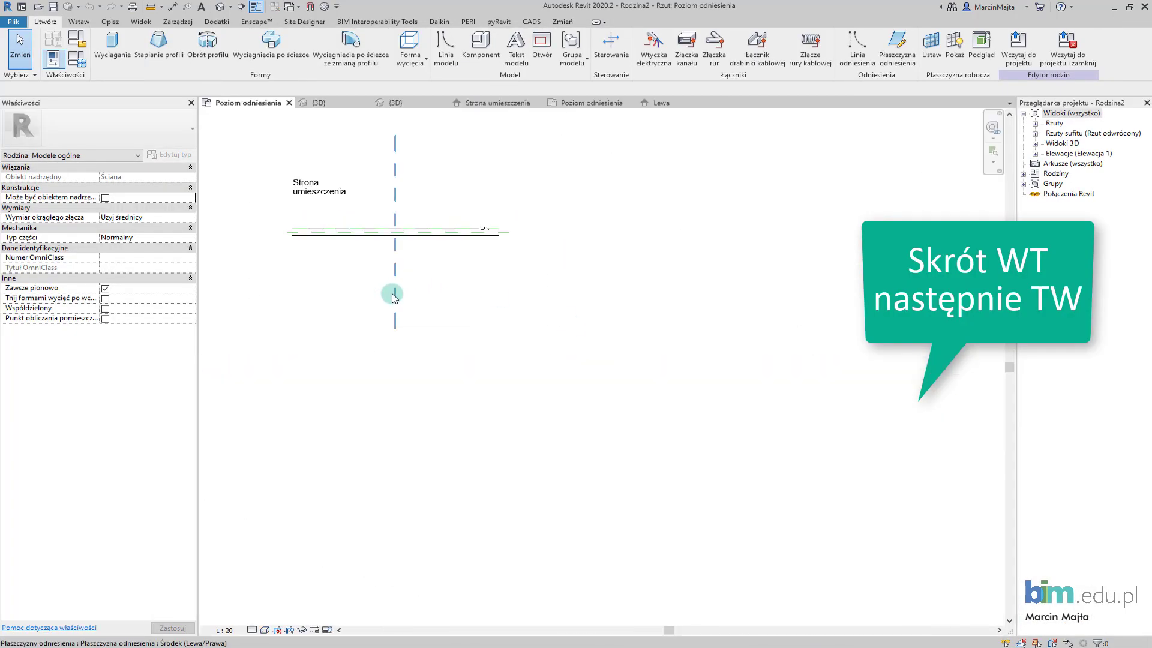
{"action": "middle_click_drag", "start_coordinate": [398, 197], "coordinate": [438, 244]}
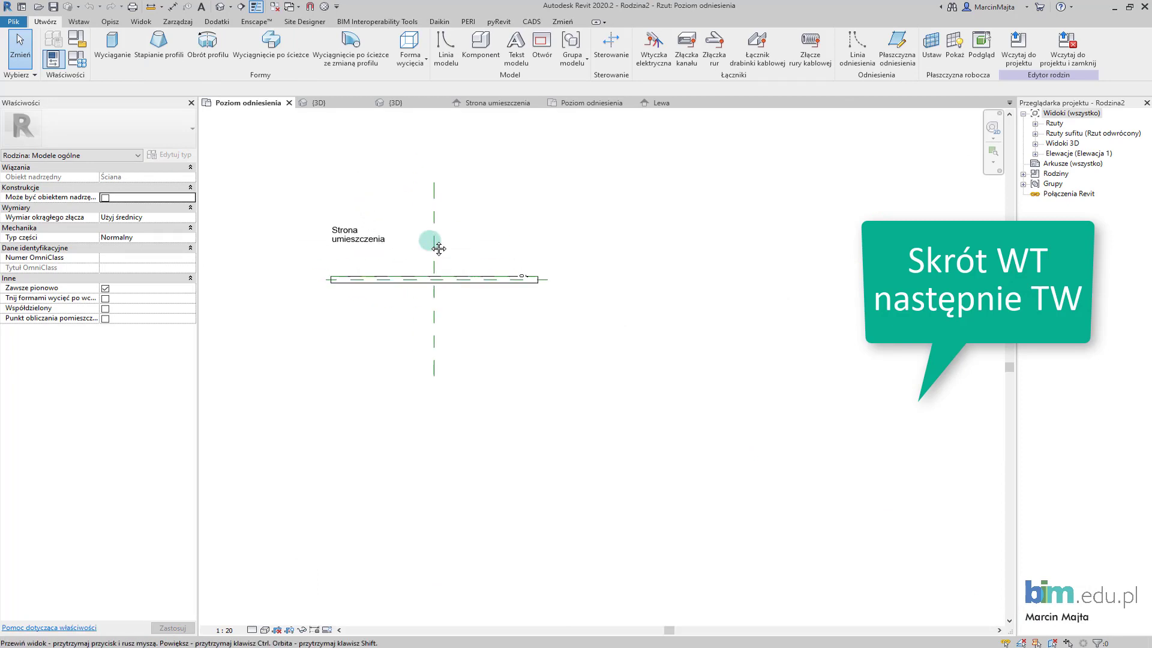
Step: Close the inactive views, keeping one per open file, and return to the new family's "Poziom odniesienia" plan
{"action": "left_click", "coordinate": [361, 105]}
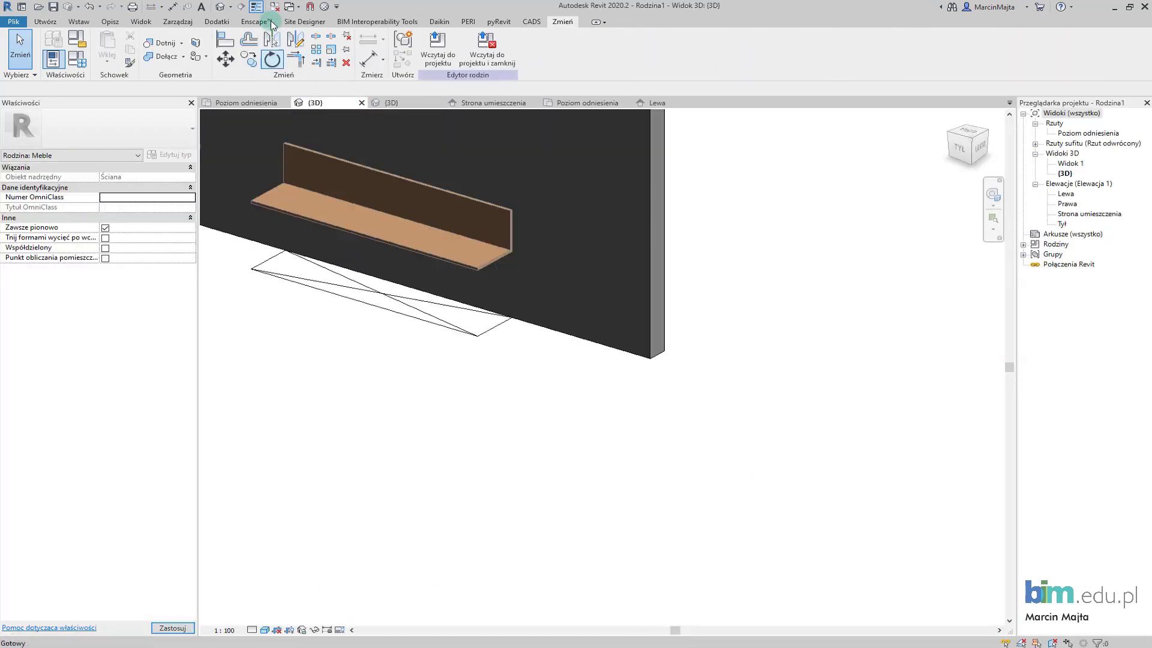
{"action": "left_click", "coordinate": [276, 12]}
{"action": "left_click", "coordinate": [386, 102]}
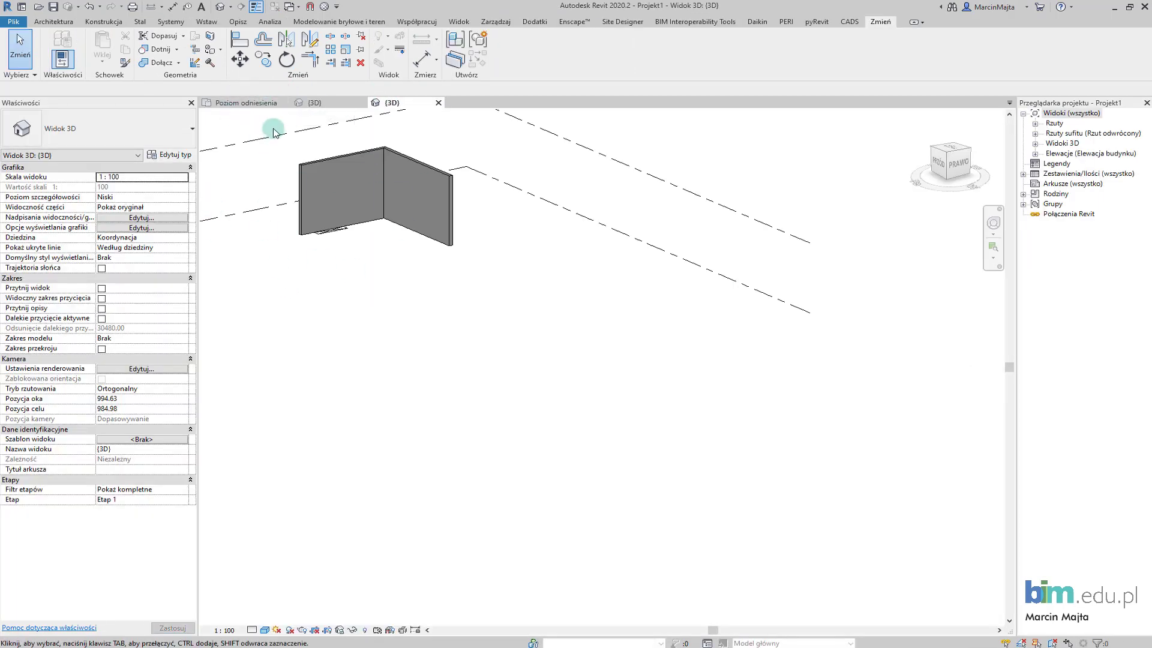
{"action": "left_click", "coordinate": [244, 103]}
Step: Set the "Poziom odniesienia" plan to the Wysoki detail level and a shaded visual style
{"action": "middle_click_drag", "start_coordinate": [461, 224], "coordinate": [528, 268]}
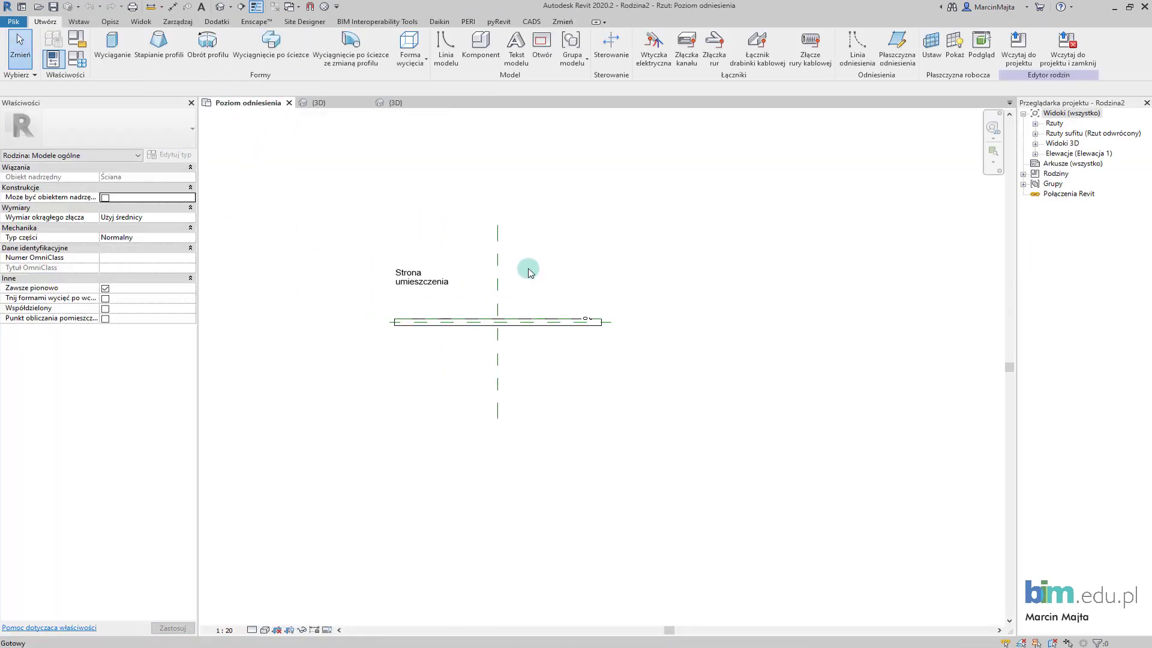
{"action": "scroll", "coordinate": [448, 299], "scroll_direction": "up", "scroll_amount": 2}
{"action": "middle_click_drag", "start_coordinate": [441, 295], "coordinate": [464, 304]}
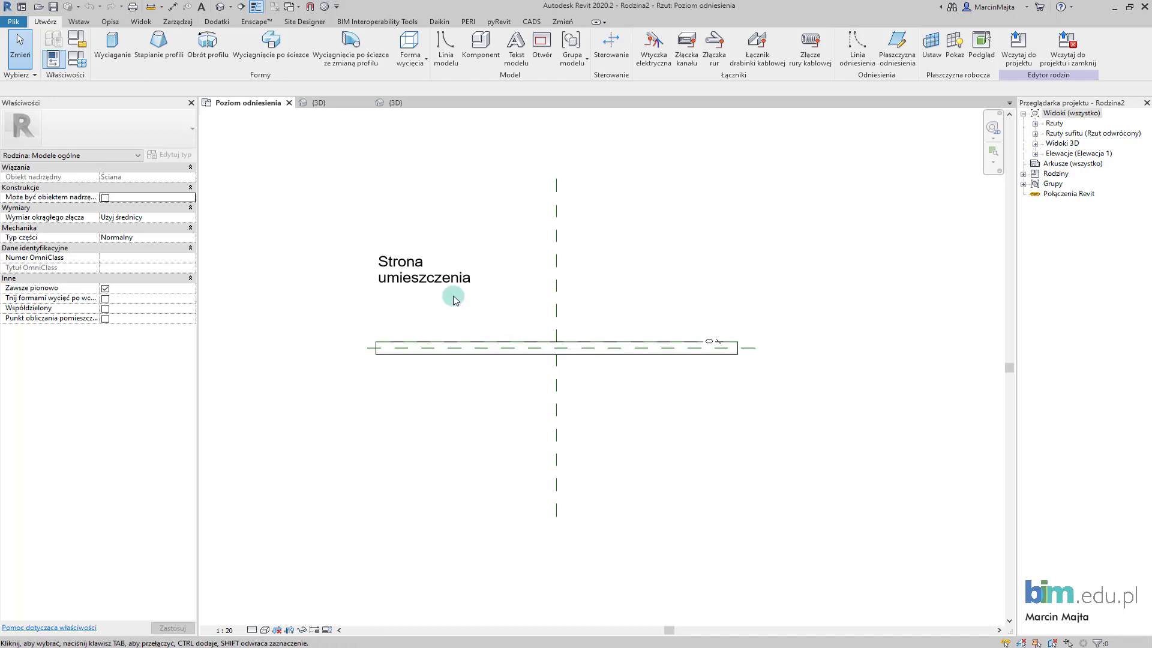
{"action": "left_click", "coordinate": [252, 630]}
{"action": "left_click", "coordinate": [267, 618]}
{"action": "left_click", "coordinate": [264, 630]}
{"action": "left_click", "coordinate": [312, 595]}
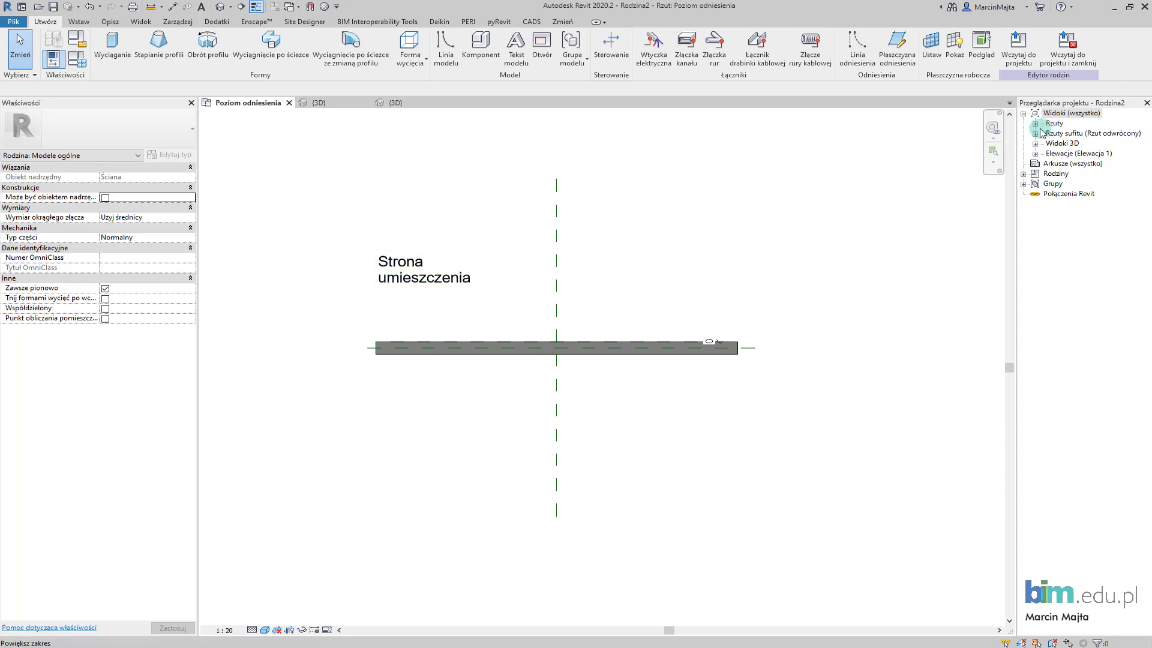
Step: Open the "Strona umieszczenia" elevation and place its tab directly after the "Poziom odniesienia" plan
{"action": "left_click", "coordinate": [1034, 123]}
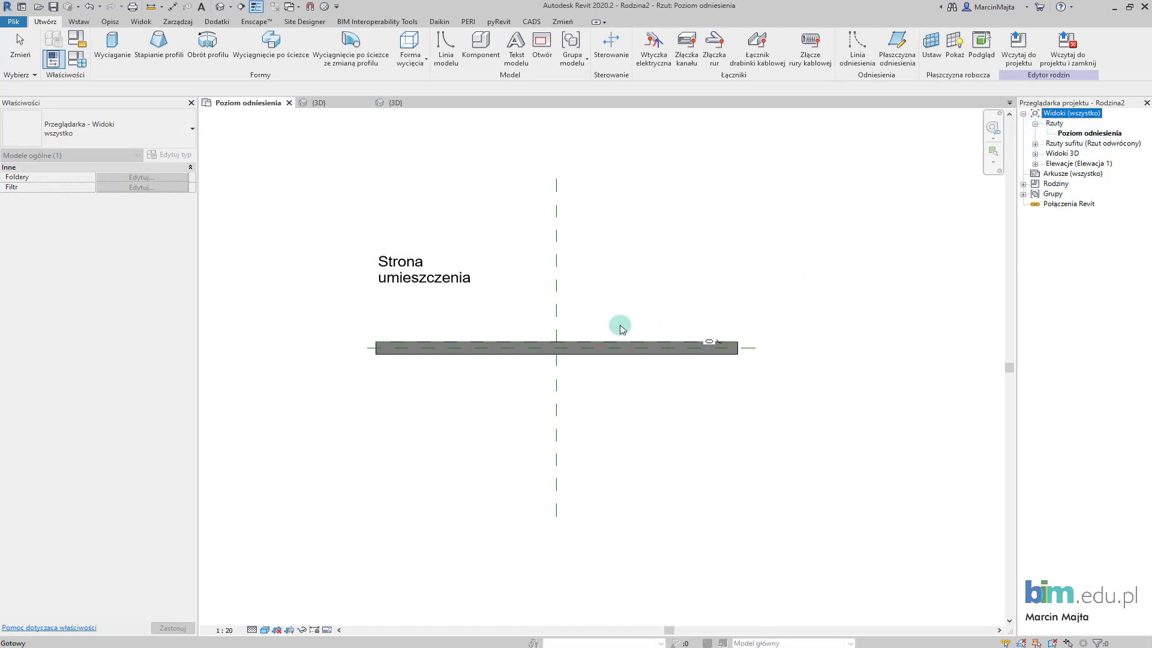
{"action": "left_click", "coordinate": [654, 295]}
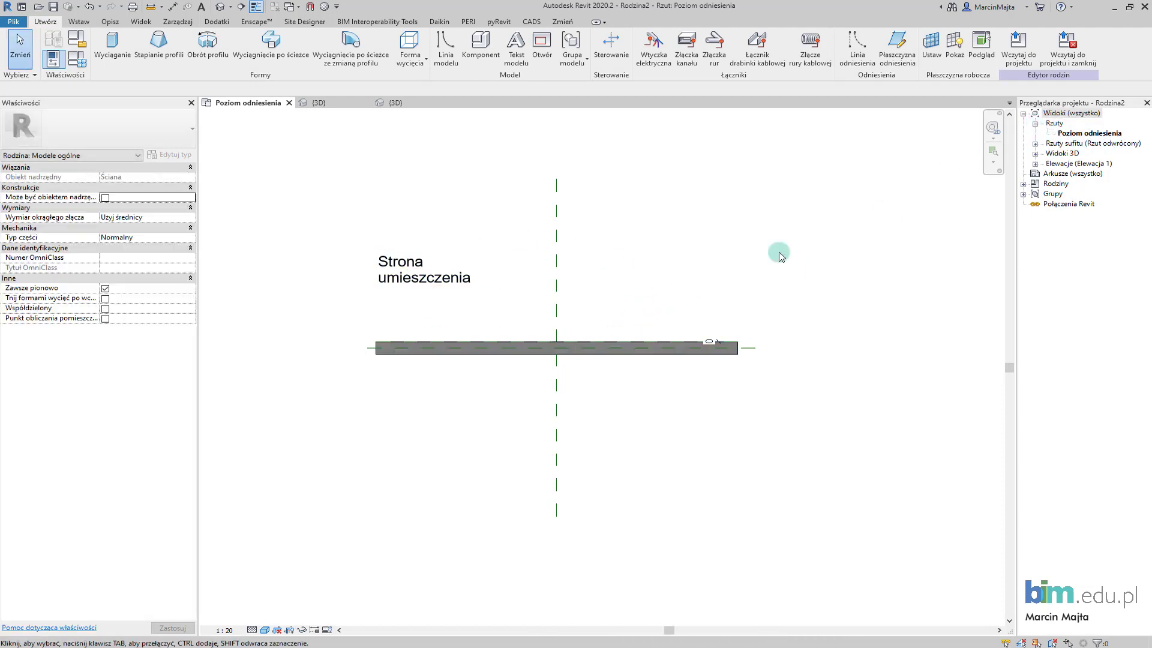
{"action": "left_click", "coordinate": [1034, 163]}
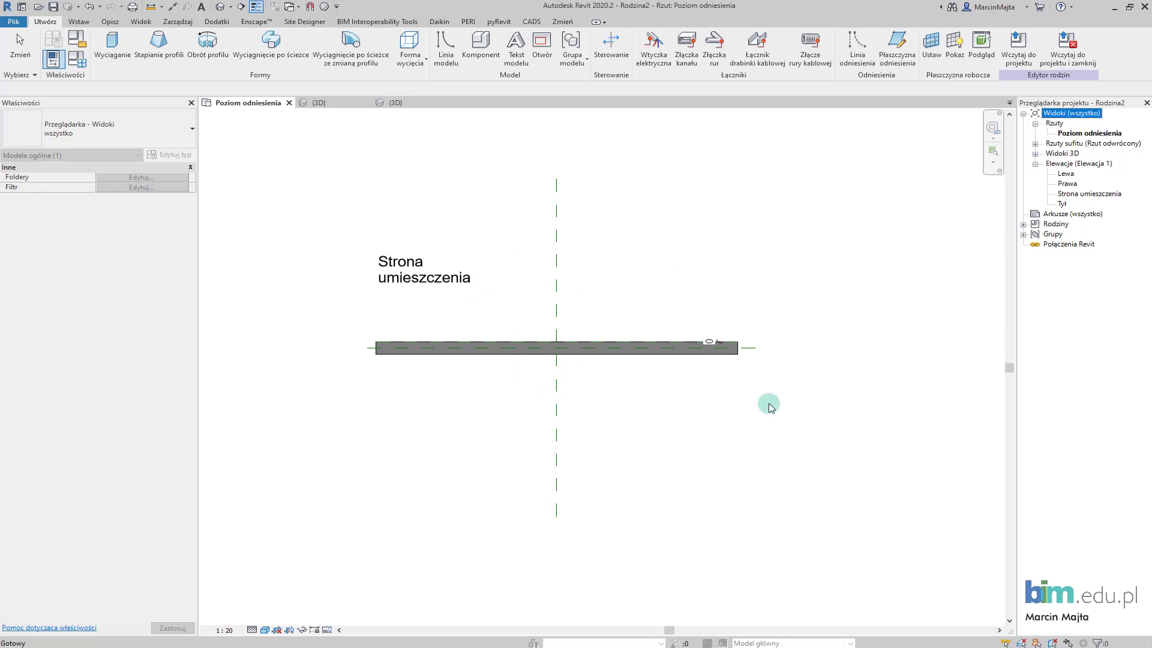
{"action": "double_click", "coordinate": [1084, 195]}
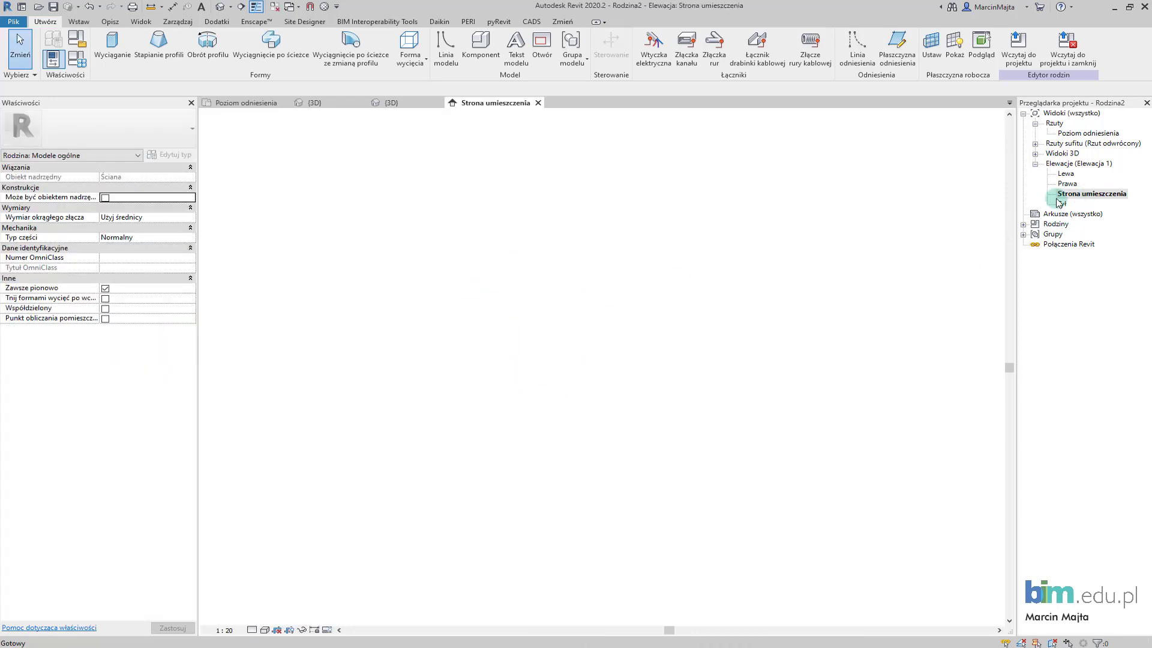
{"action": "left_click_drag", "start_coordinate": [465, 106], "coordinate": [334, 105]}
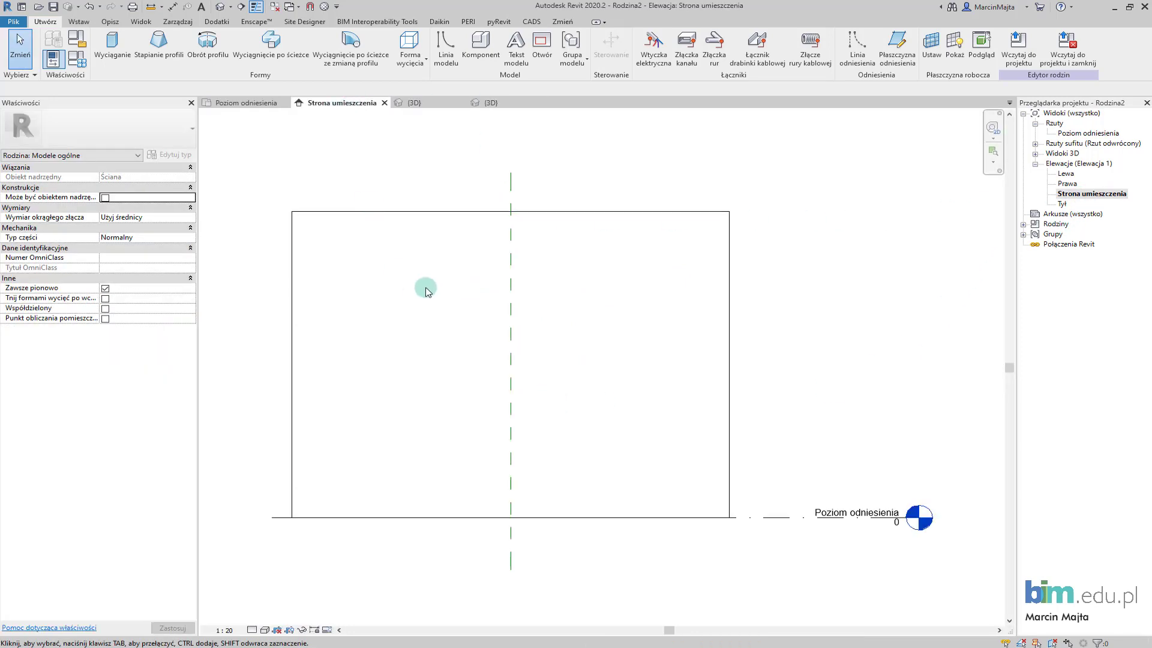
Step: Set the "Strona umieszczenia" elevation to the Wysoki detail level and a shaded visual style
{"action": "left_click", "coordinate": [251, 629]}
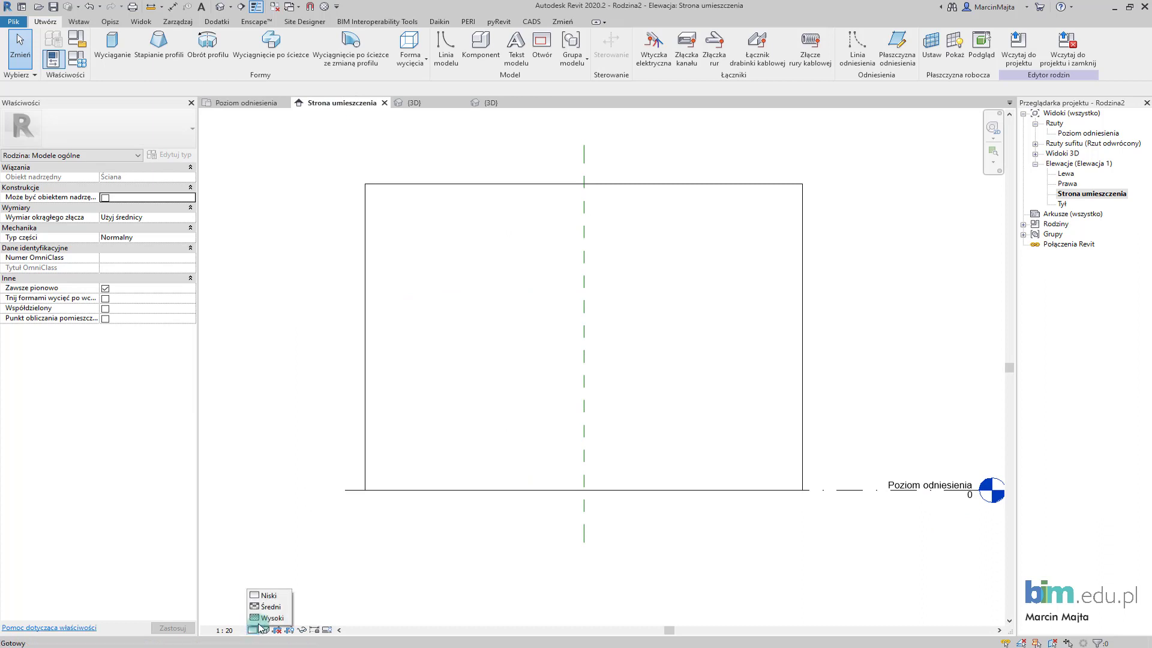
{"action": "left_click", "coordinate": [254, 628]}
{"action": "left_click", "coordinate": [264, 629]}
{"action": "left_click", "coordinate": [313, 595]}
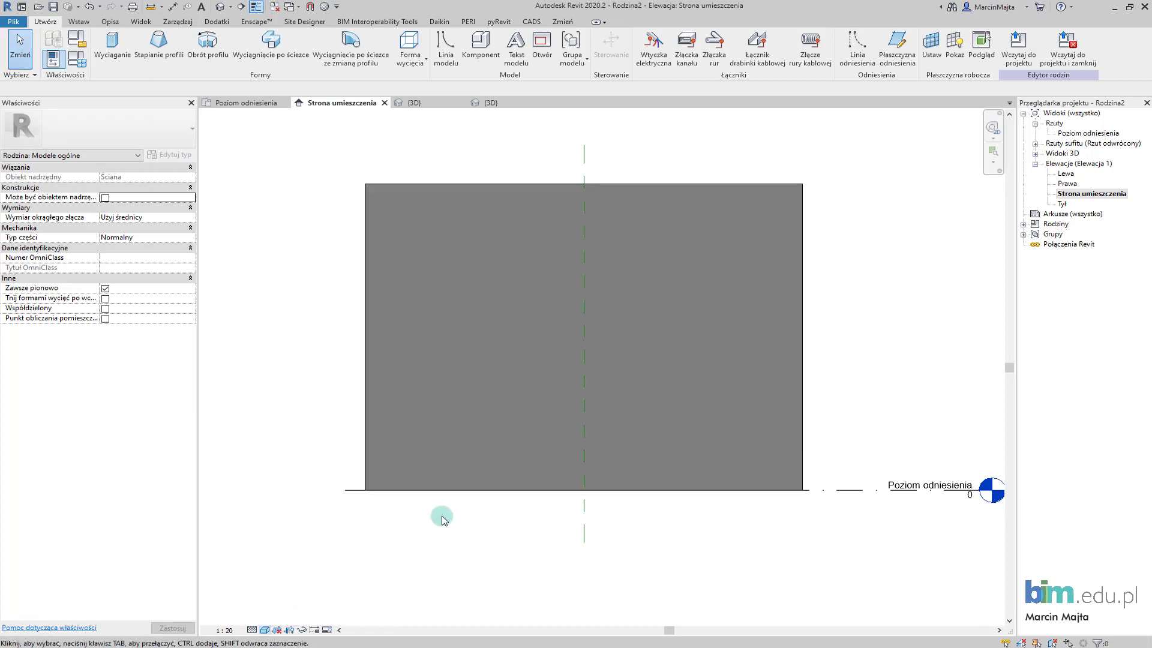
Step: Draw vertical reference planes through the wall, about 795 mm left and about 600 mm right of the centre plane
{"action": "scroll", "coordinate": [439, 517], "scroll_direction": "down", "scroll_amount": 1}
{"action": "middle_click_drag", "start_coordinate": [463, 527], "coordinate": [454, 529]}
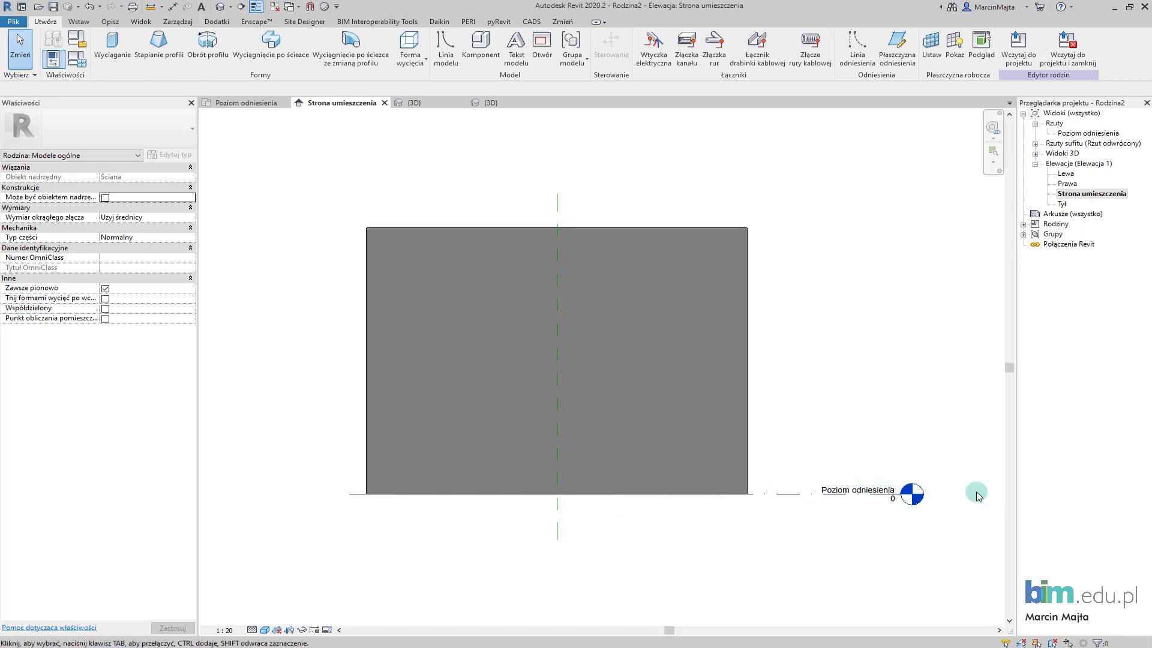
{"action": "scroll", "coordinate": [466, 400], "scroll_direction": "down", "scroll_amount": 1}
{"action": "middle_click_drag", "start_coordinate": [466, 401], "coordinate": [495, 407]}
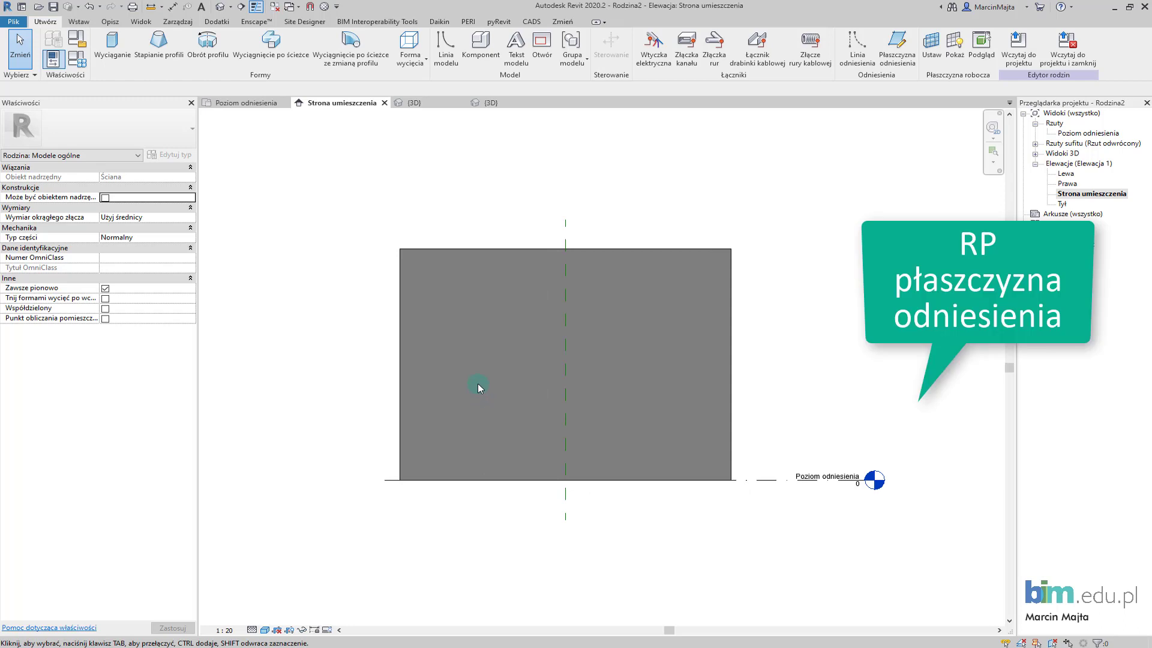
{"action": "key", "text": "r"}
{"action": "key", "text": "p"}
{"action": "left_click", "coordinate": [501, 237]}
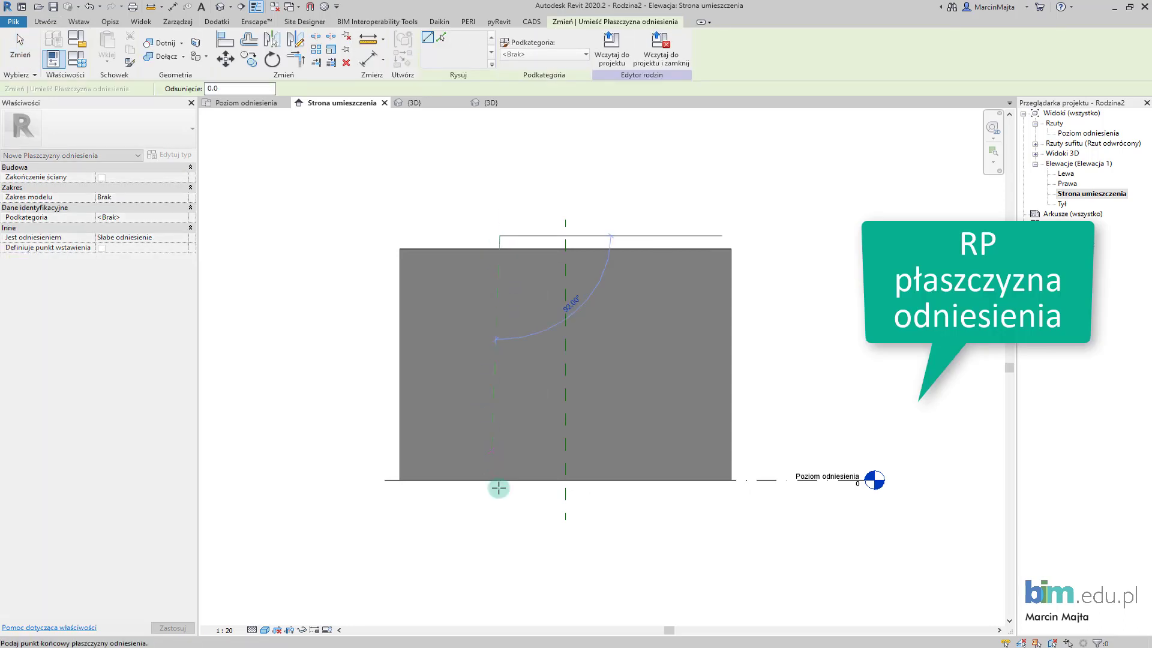
{"action": "left_click", "coordinate": [500, 515]}
{"action": "left_click", "coordinate": [611, 233]}
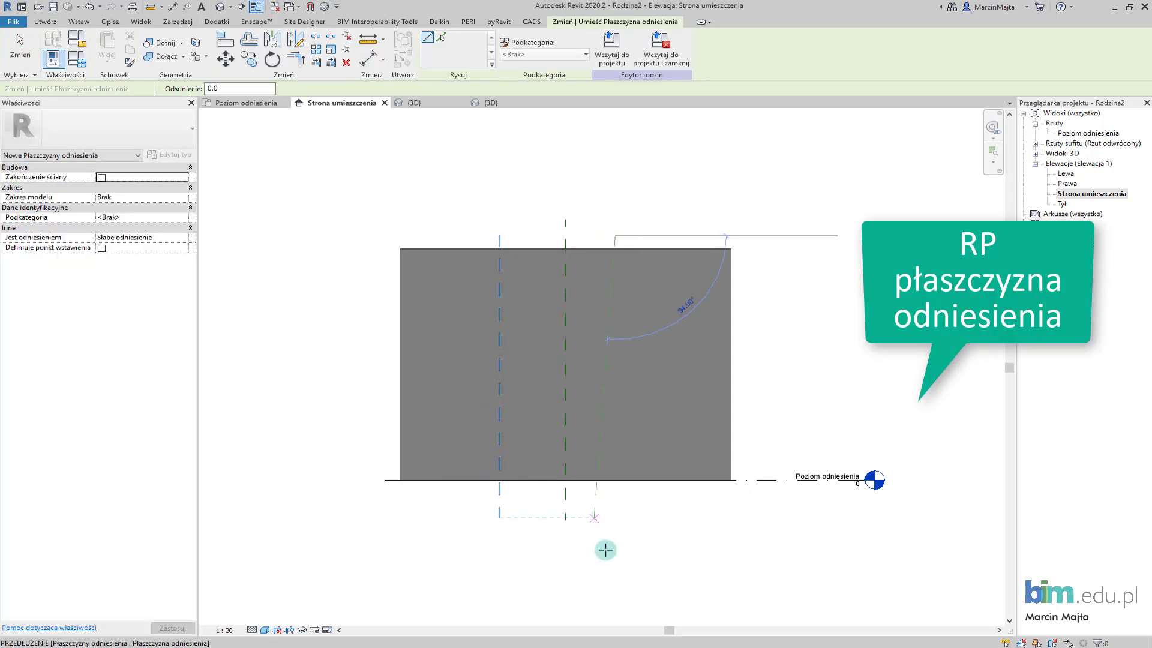
{"action": "left_click", "coordinate": [614, 509]}
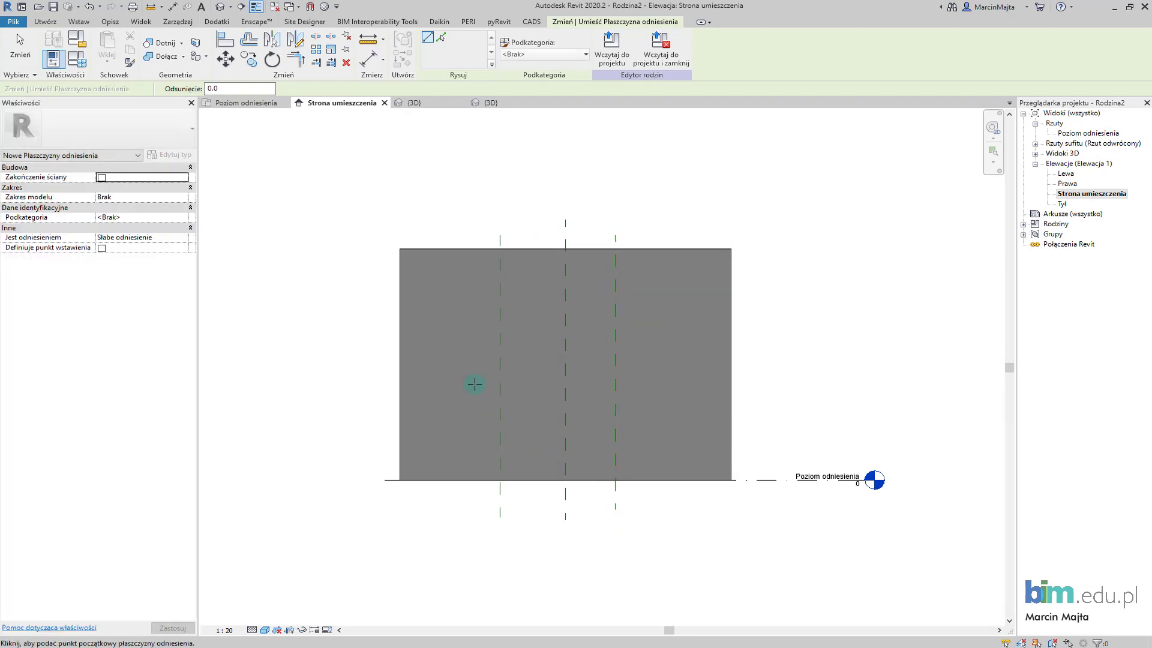
Step: Draw three horizontal reference planes across the wall: two close together in its lower part and one above them near mid-height
{"action": "left_click", "coordinate": [809, 420]}
{"action": "left_click", "coordinate": [375, 412]}
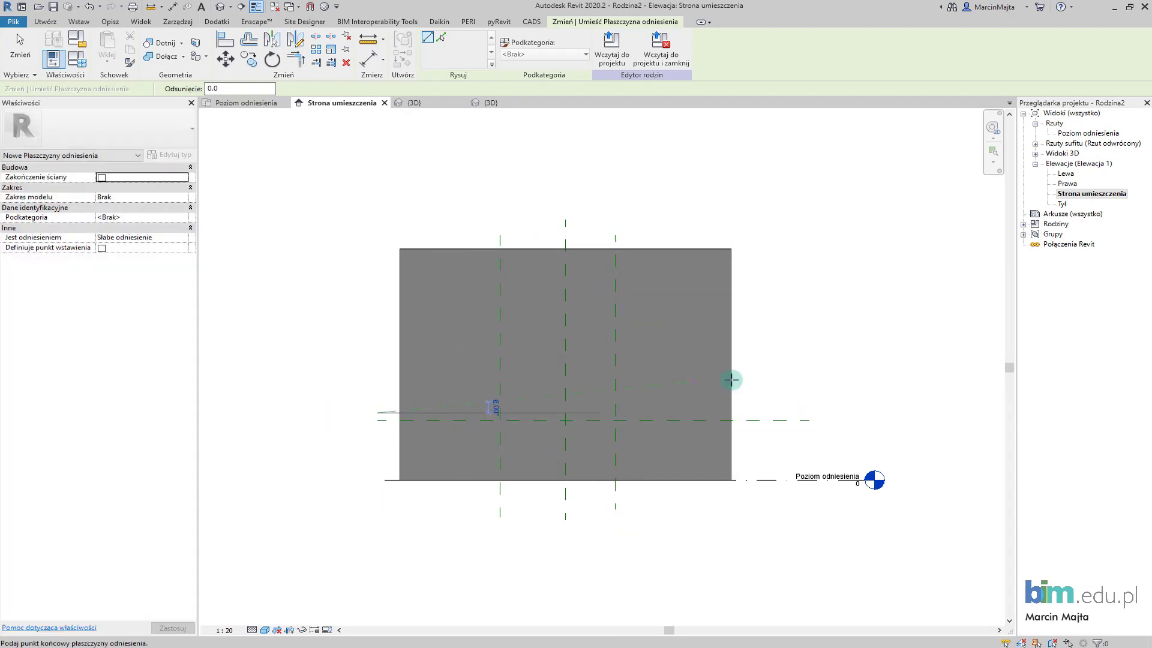
{"action": "left_click", "coordinate": [796, 413]}
{"action": "key", "text": "Escape"}
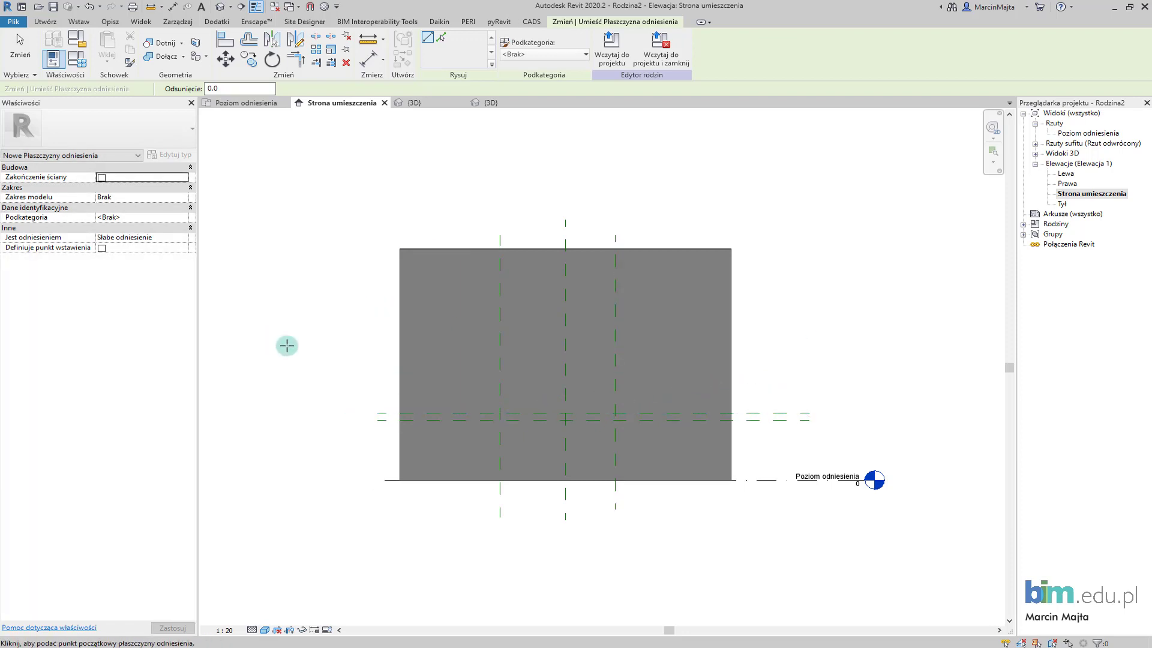
{"action": "left_click", "coordinate": [371, 365]}
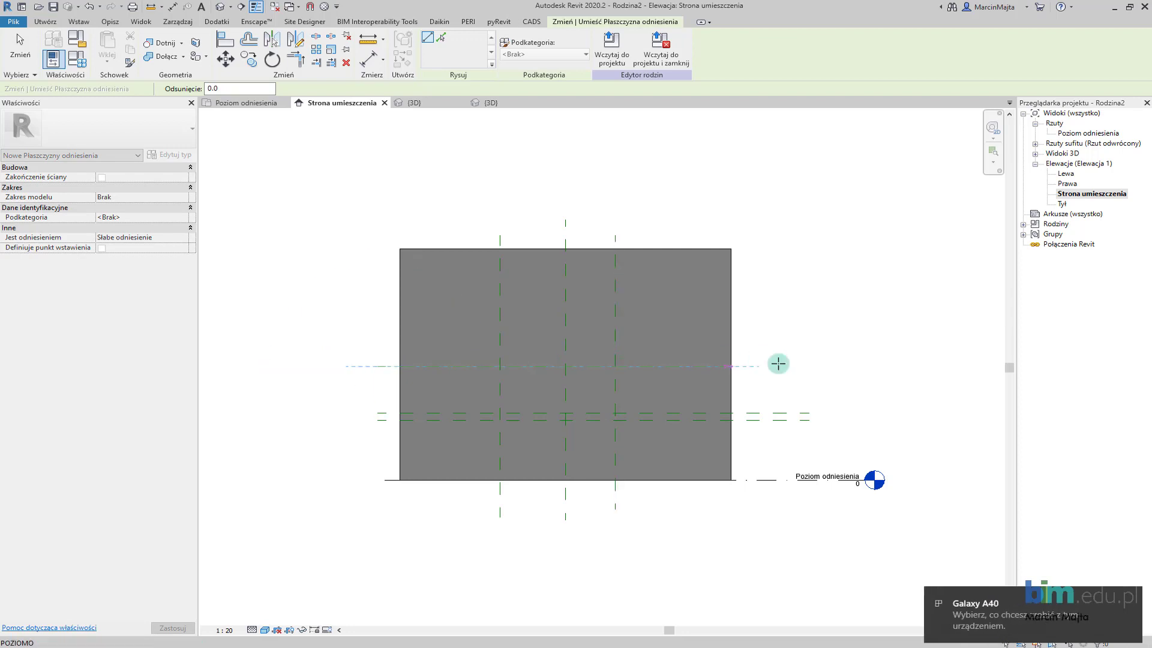
{"action": "left_click", "coordinate": [814, 366]}
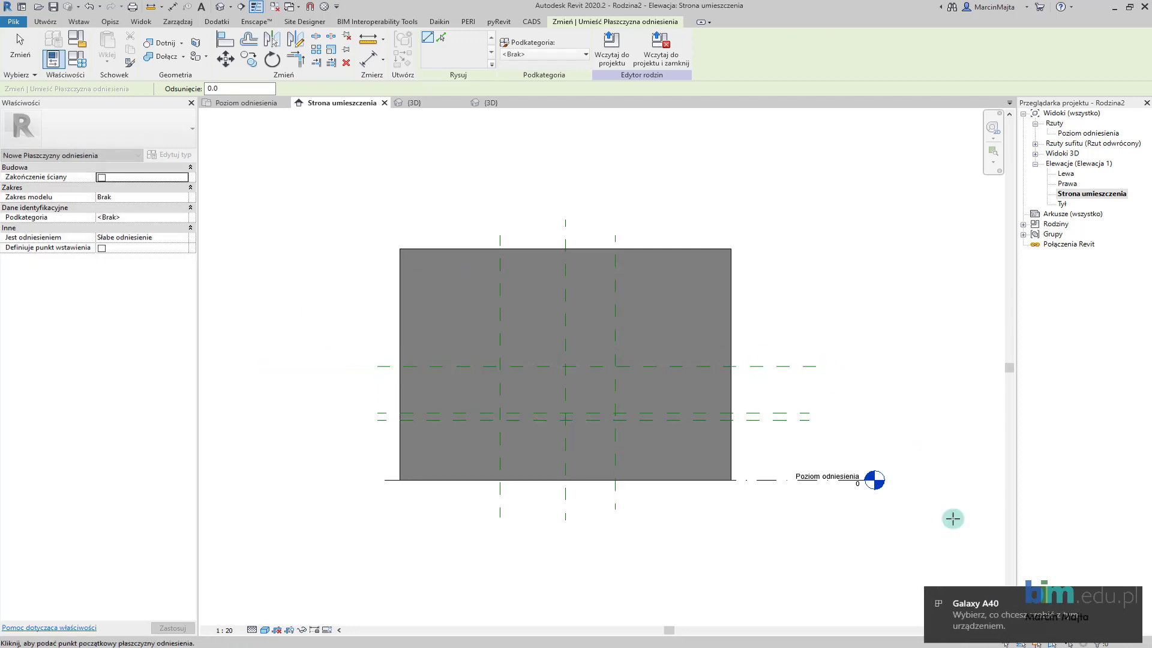
{"action": "left_click", "coordinate": [1127, 598]}
{"action": "key", "text": "Escape"}
{"action": "key", "text": "Escape"}
Step: Dimension the three vertical reference planes in one chain below the wall and make the two spacings equal (EQ)
{"action": "scroll", "coordinate": [384, 377], "scroll_direction": "up", "scroll_amount": 2}
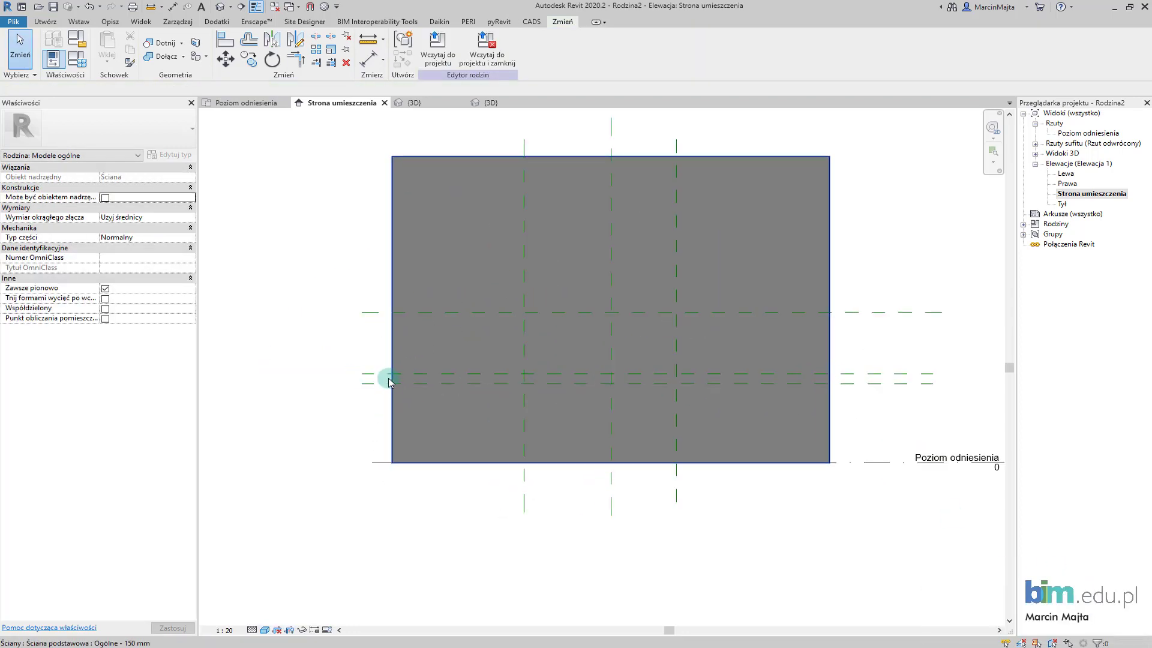
{"action": "middle_click_drag", "start_coordinate": [389, 382], "coordinate": [334, 413]}
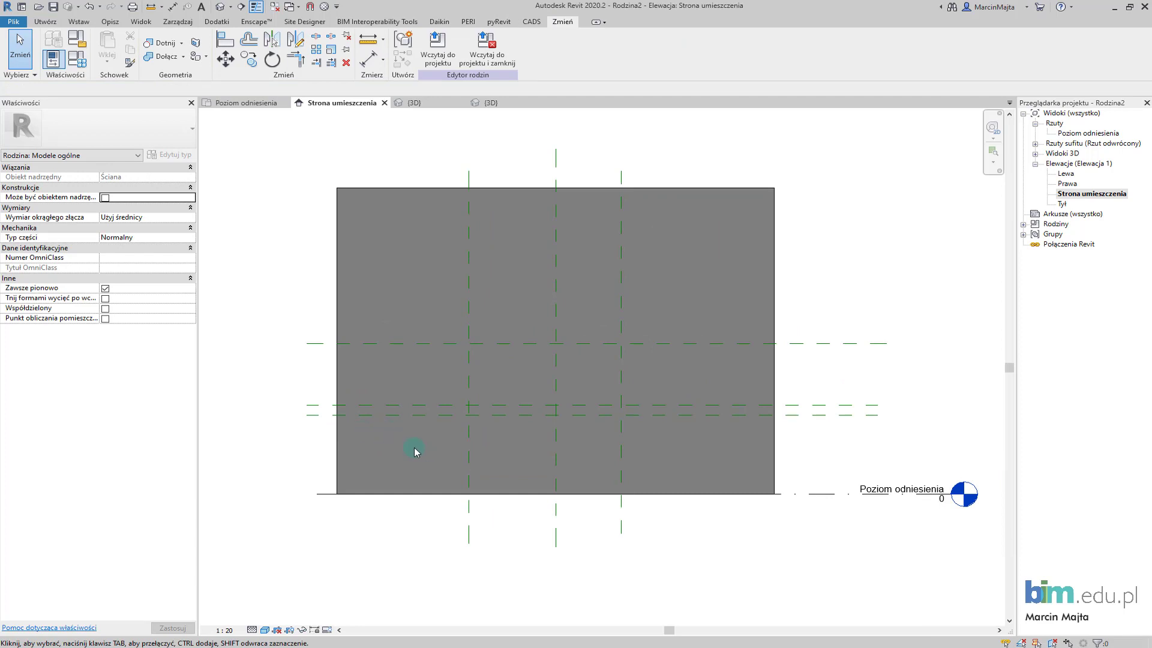
{"action": "middle_click_drag", "start_coordinate": [416, 451], "coordinate": [404, 445]}
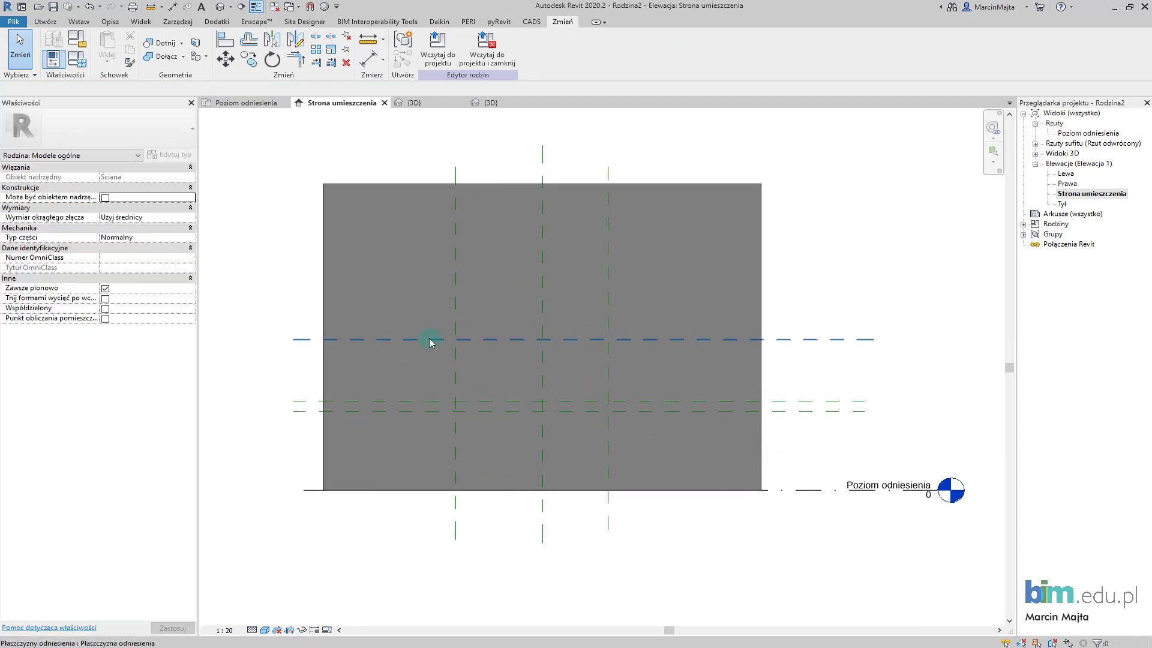
{"action": "key", "text": "d"}
{"action": "key", "text": "i"}
{"action": "left_click", "coordinate": [456, 515]}
{"action": "left_click", "coordinate": [543, 519]}
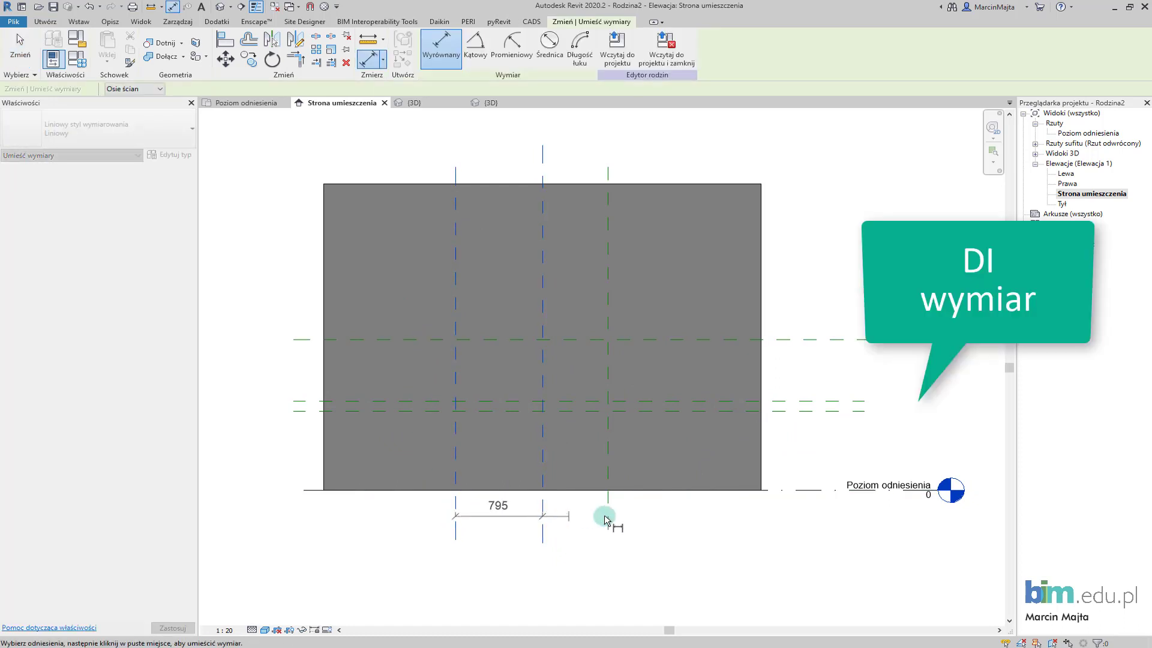
{"action": "left_click", "coordinate": [607, 519]}
{"action": "left_click", "coordinate": [534, 545]}
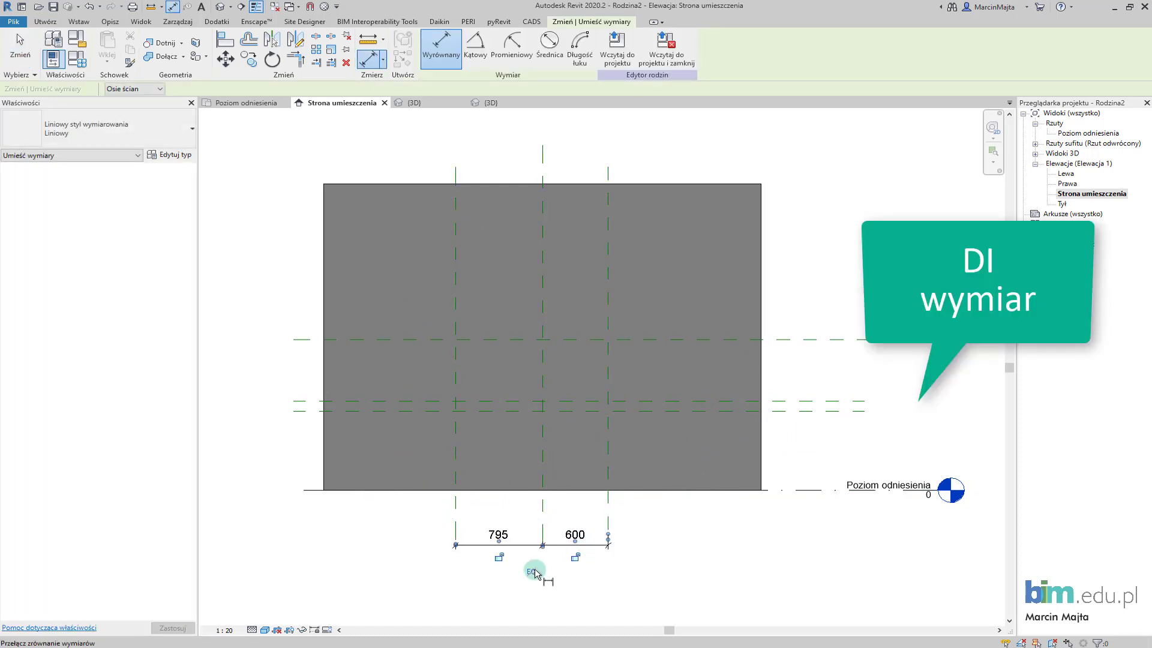
{"action": "left_click", "coordinate": [532, 571]}
Step: Add an overall dimension between the two outer vertical reference planes, below the equalized dimension chain
{"action": "left_click", "coordinate": [456, 515]}
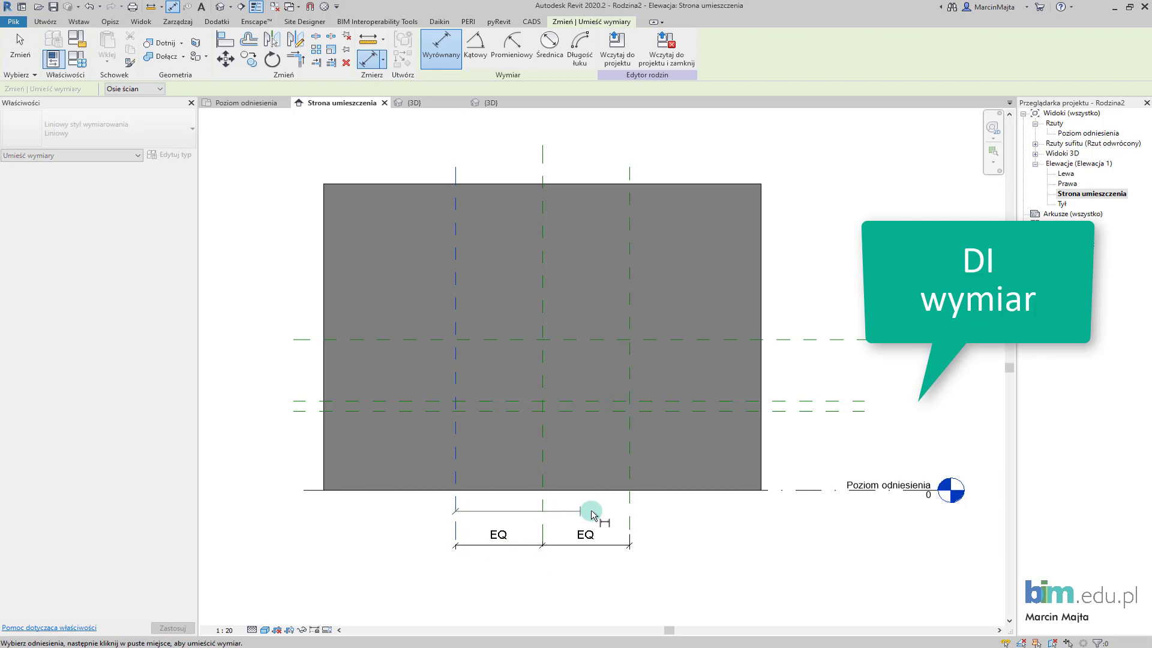
{"action": "left_click", "coordinate": [624, 520]}
{"action": "left_click", "coordinate": [579, 589]}
{"action": "middle_click_drag", "start_coordinate": [629, 559], "coordinate": [562, 572]}
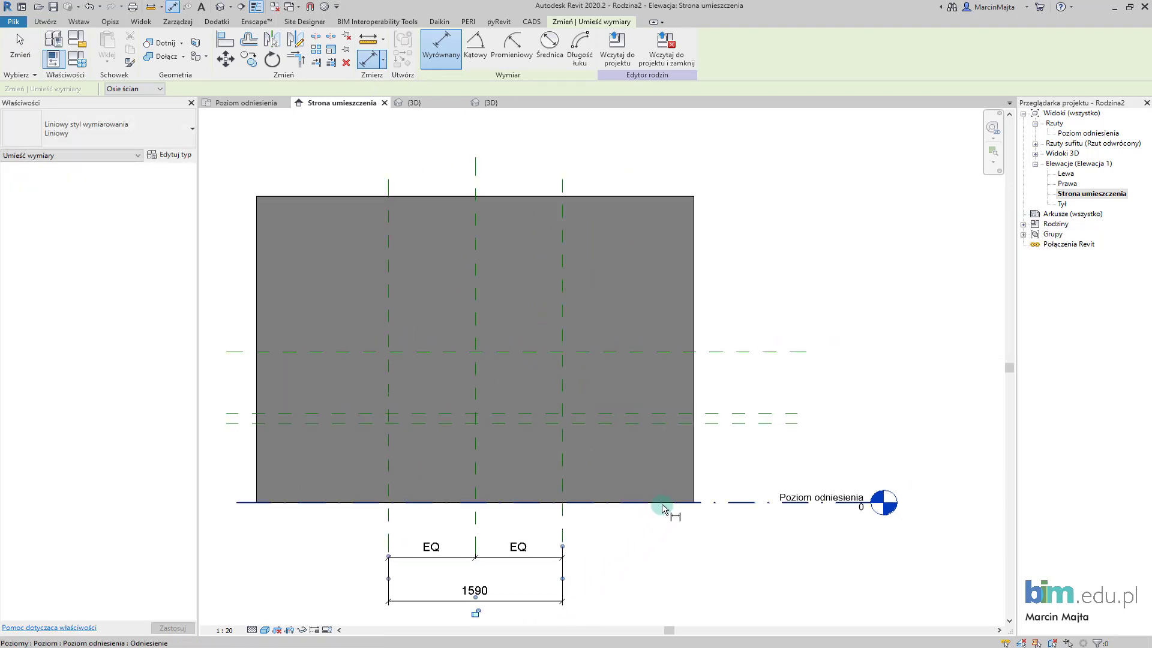
Step: Dimension the horizontal reference planes beside the wall: level to lowest plane, between the two close planes, and from there to the upper plane
{"action": "left_click", "coordinate": [739, 502]}
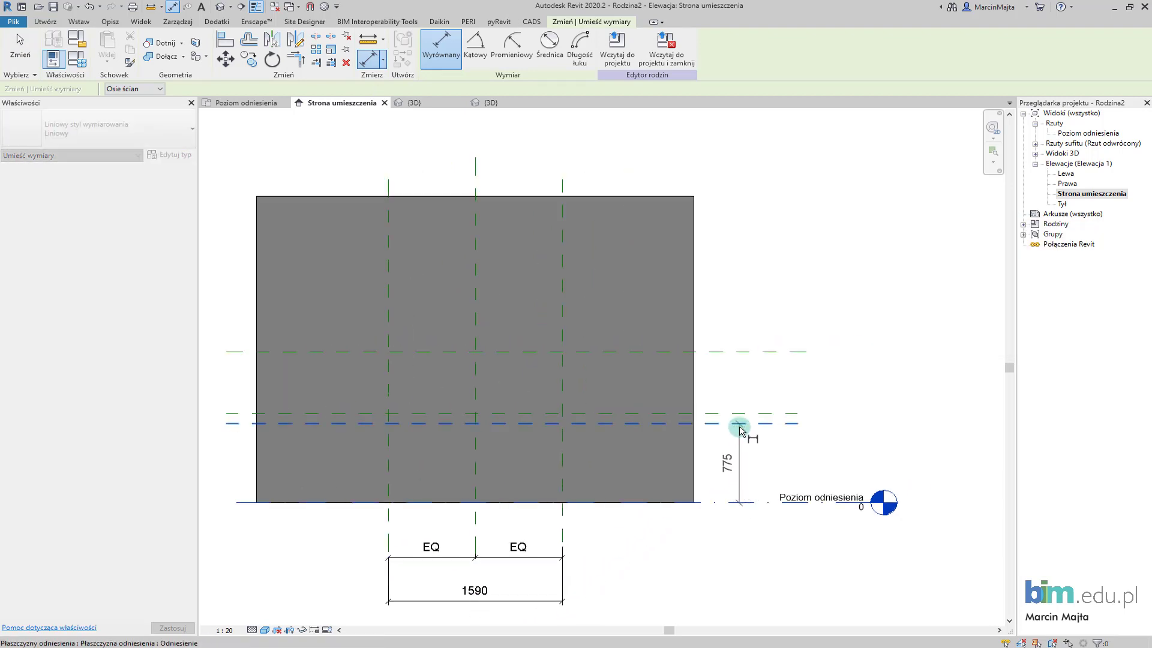
{"action": "left_click", "coordinate": [740, 424]}
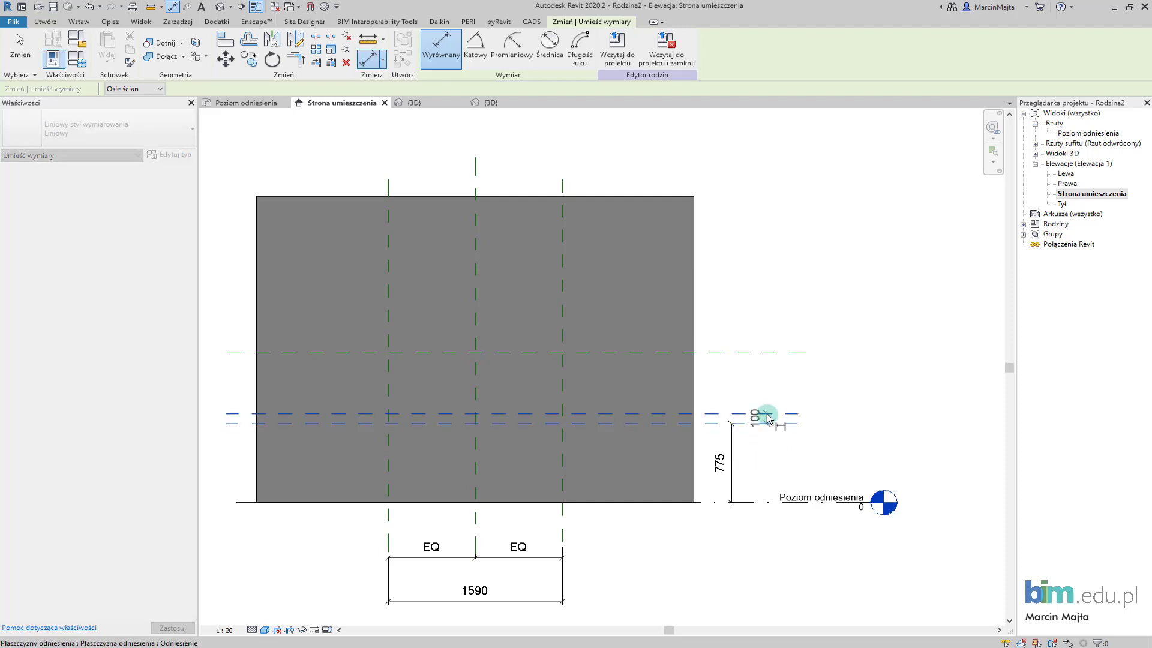
{"action": "left_click", "coordinate": [774, 415]}
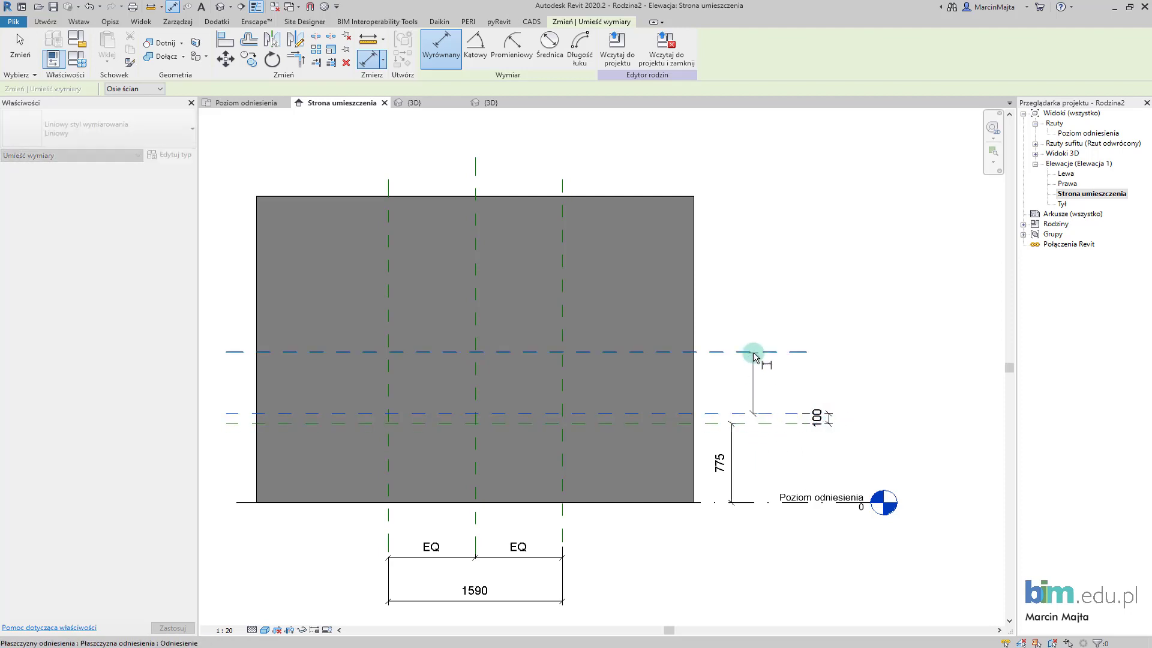
{"action": "left_click", "coordinate": [754, 354]}
{"action": "left_click", "coordinate": [863, 381]}
{"action": "scroll", "coordinate": [718, 553], "scroll_direction": "down", "scroll_amount": 1}
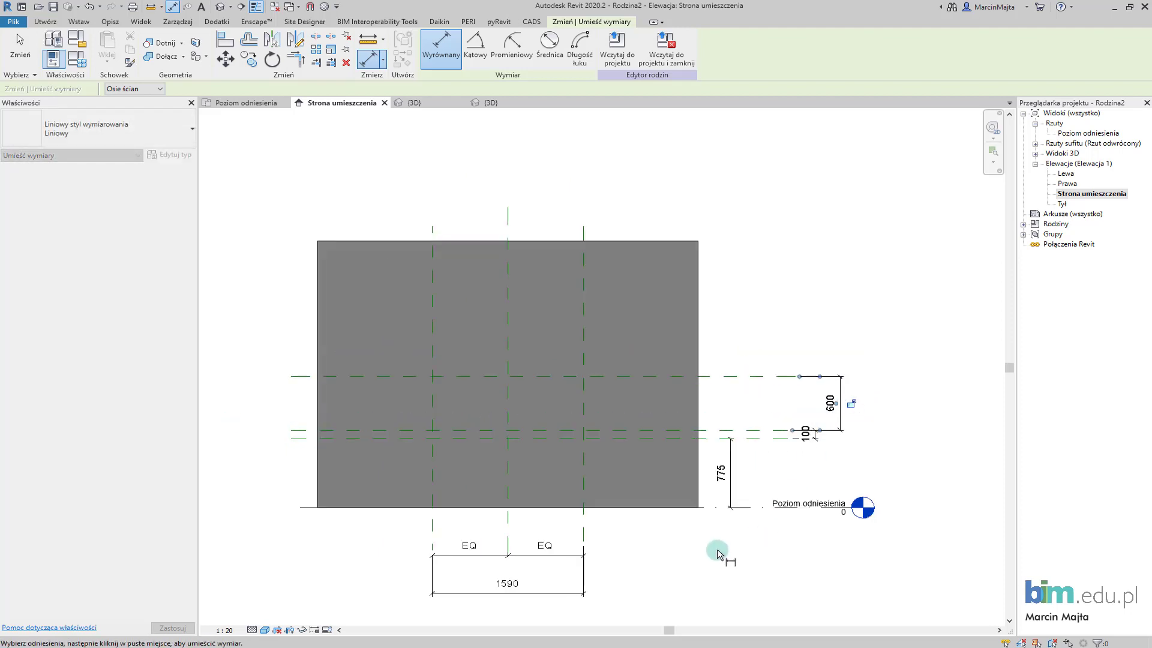
{"action": "scroll", "coordinate": [718, 553], "scroll_direction": "down", "scroll_amount": 1}
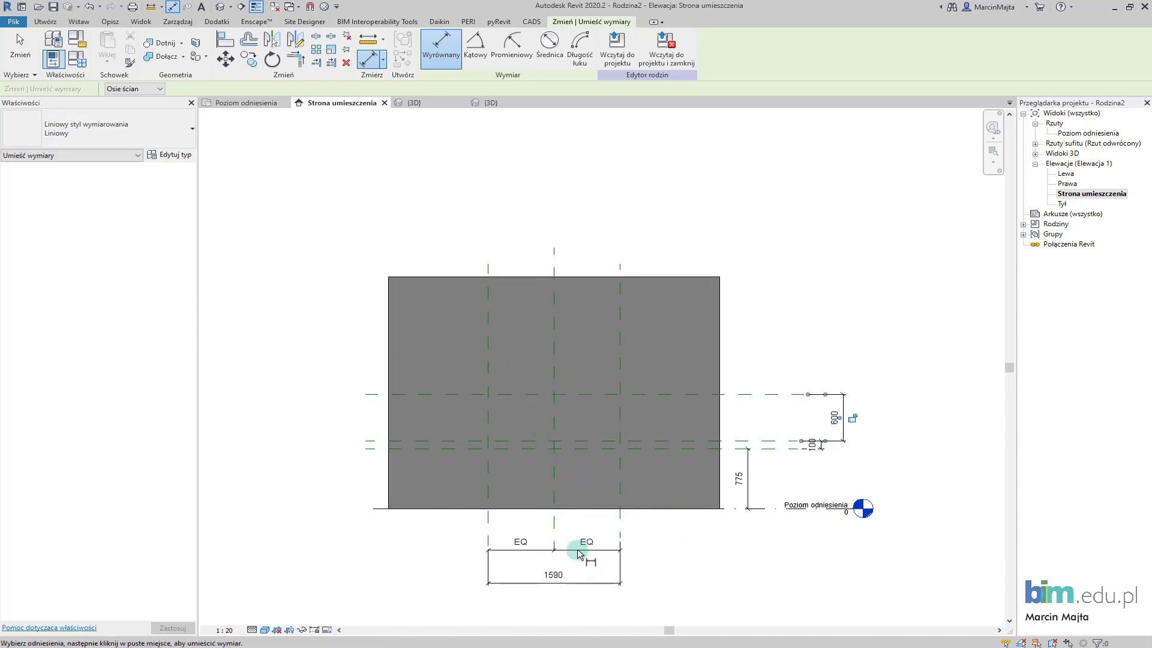
{"action": "middle_click_drag", "start_coordinate": [635, 578], "coordinate": [617, 560]}
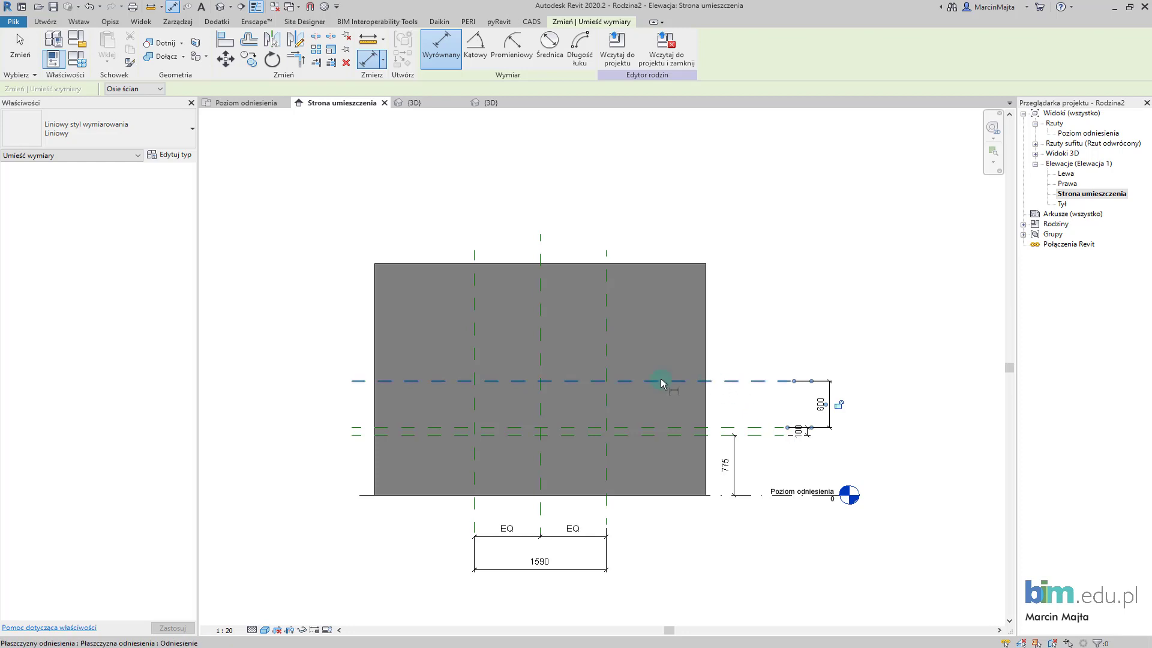
Step: In the Poziom odniesienia plan, draw two reference planes parallel to the wall on its placement side, about 245 mm from its face and about 60 mm apart
{"action": "left_click", "coordinate": [227, 103]}
{"action": "scroll", "coordinate": [442, 336], "scroll_direction": "up", "scroll_amount": 2}
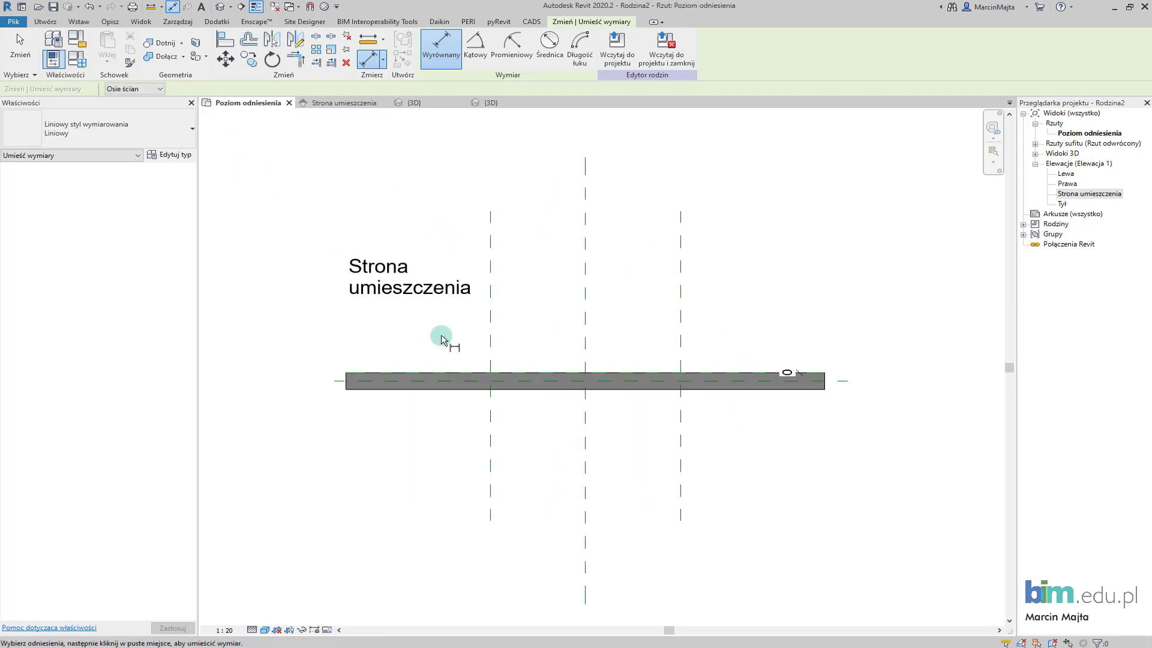
{"action": "key", "text": "r"}
{"action": "key", "text": "p"}
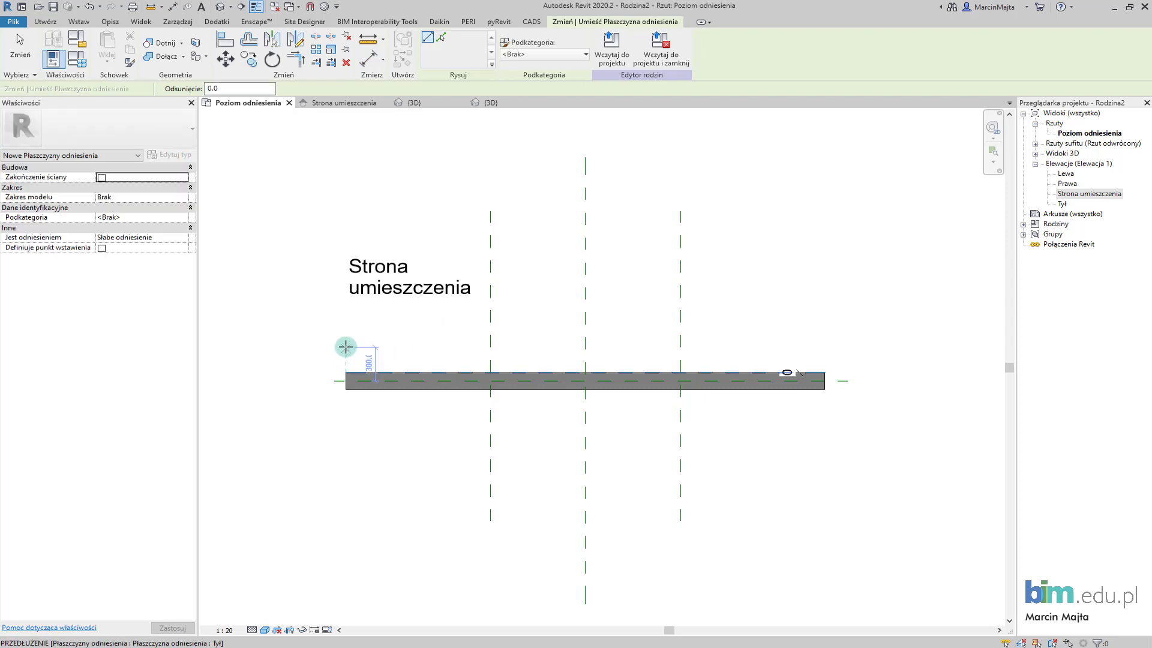
{"action": "left_click", "coordinate": [345, 346]}
{"action": "left_click", "coordinate": [787, 343]}
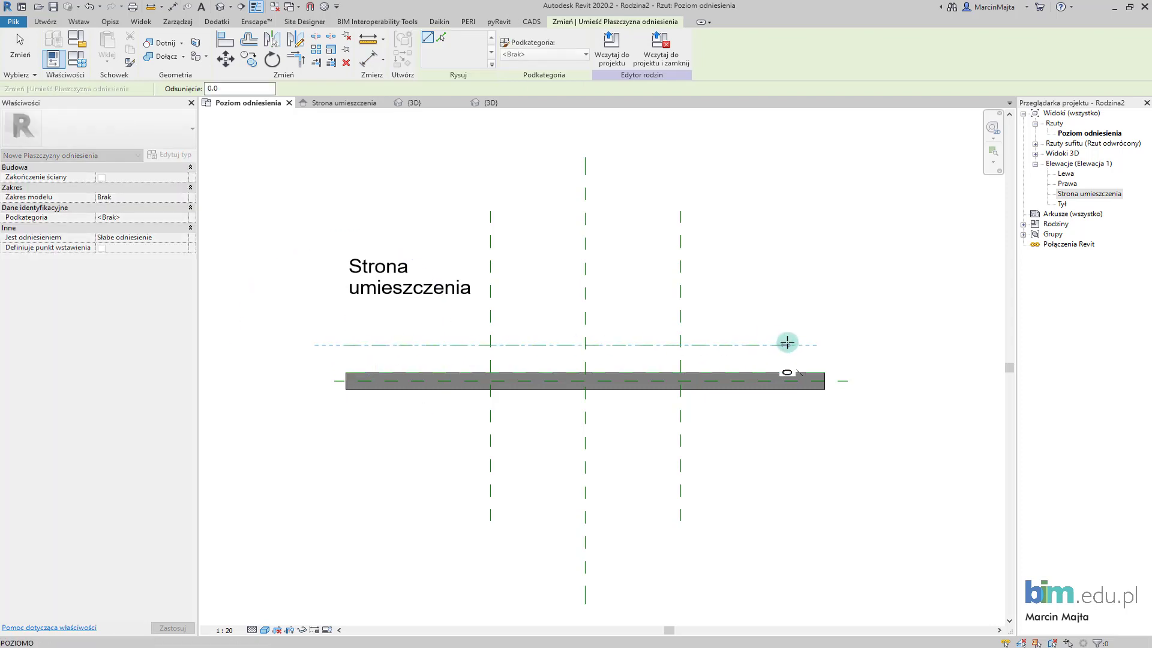
{"action": "left_click", "coordinate": [805, 346]}
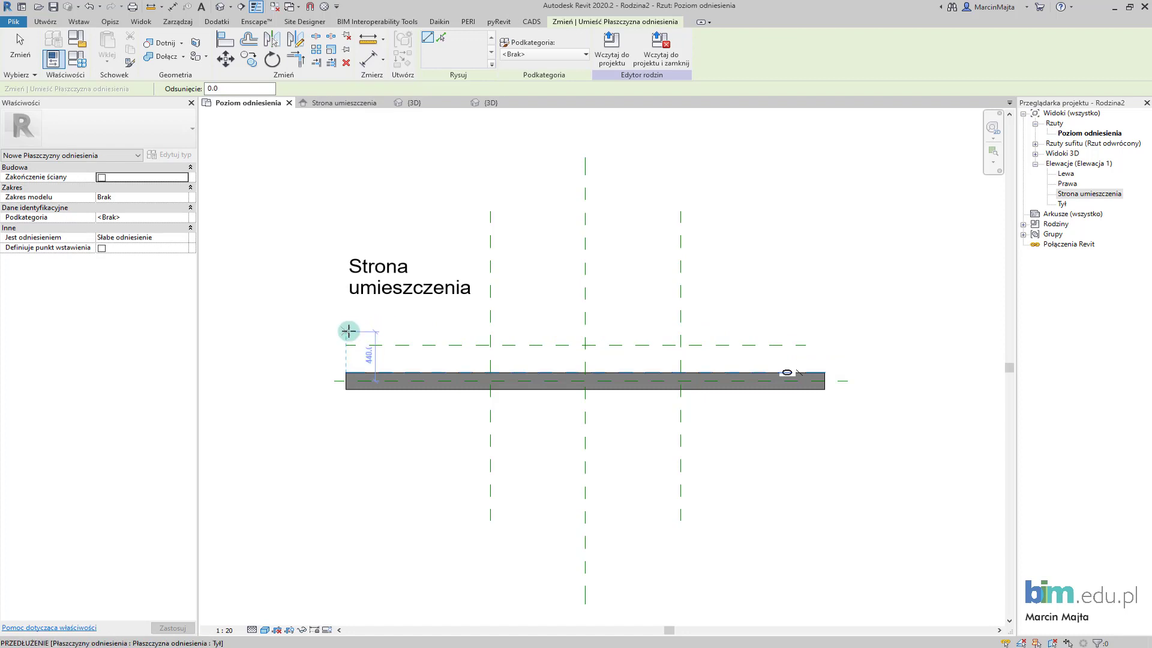
{"action": "left_click", "coordinate": [345, 339]}
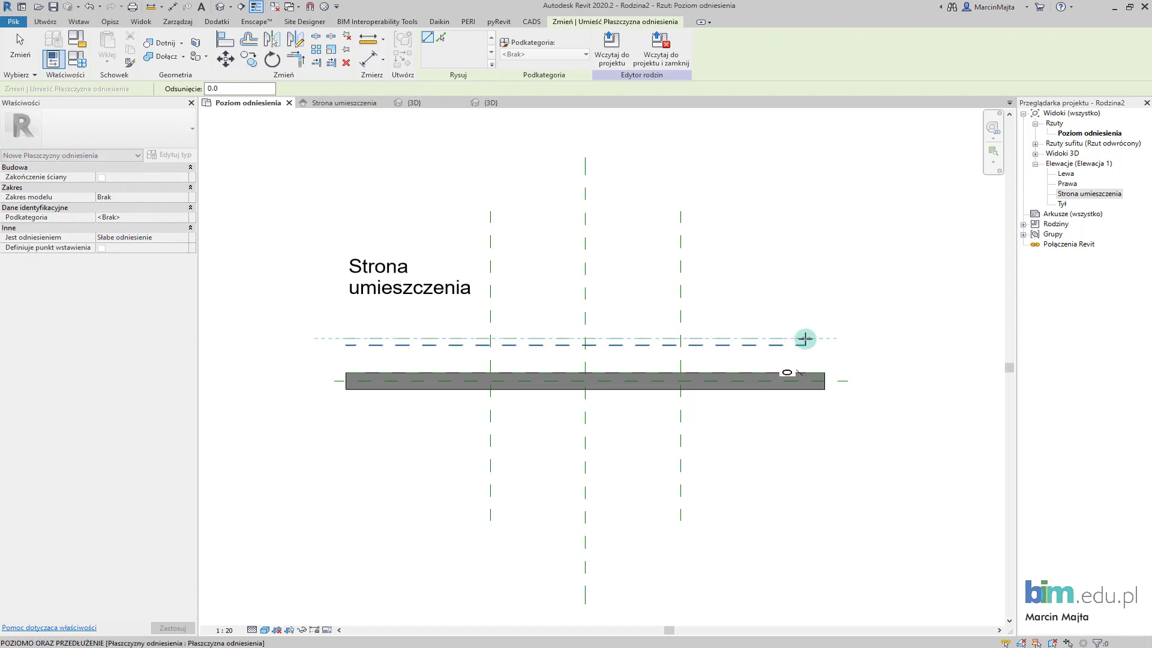
{"action": "left_click", "coordinate": [806, 339]}
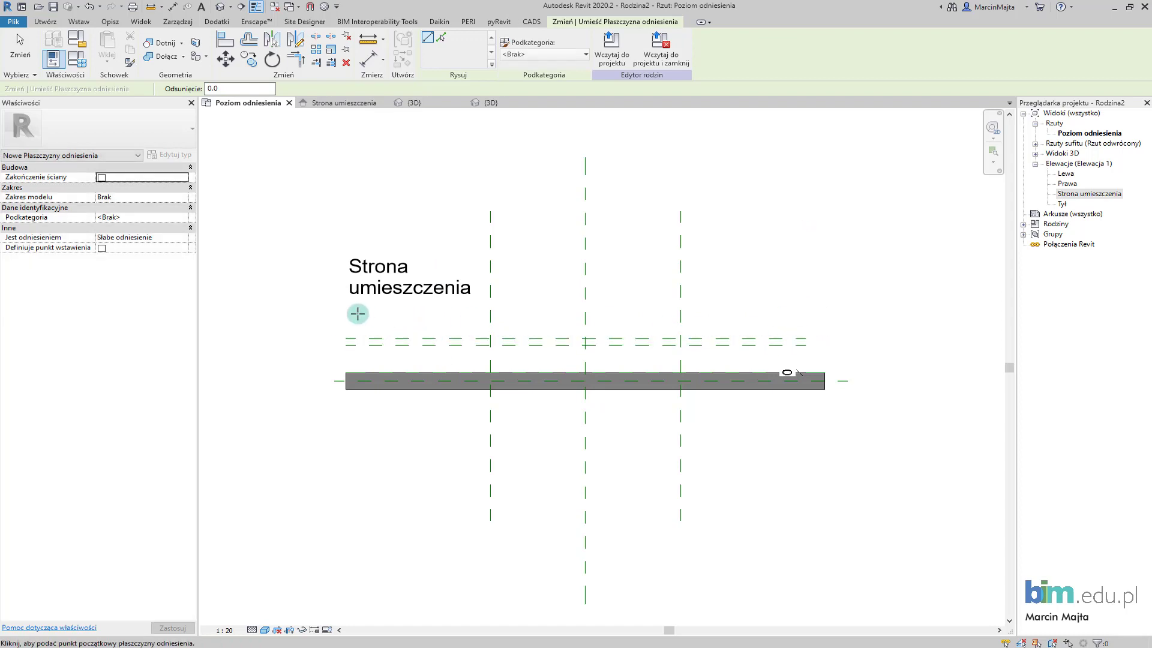
{"action": "key", "text": "Escape"}
Step: Add an aligned dimension from the wall's placement-side face to the nearer parallel reference plane, placed beyond the wall's left end
{"action": "scroll", "coordinate": [419, 363], "scroll_direction": "up", "scroll_amount": 2}
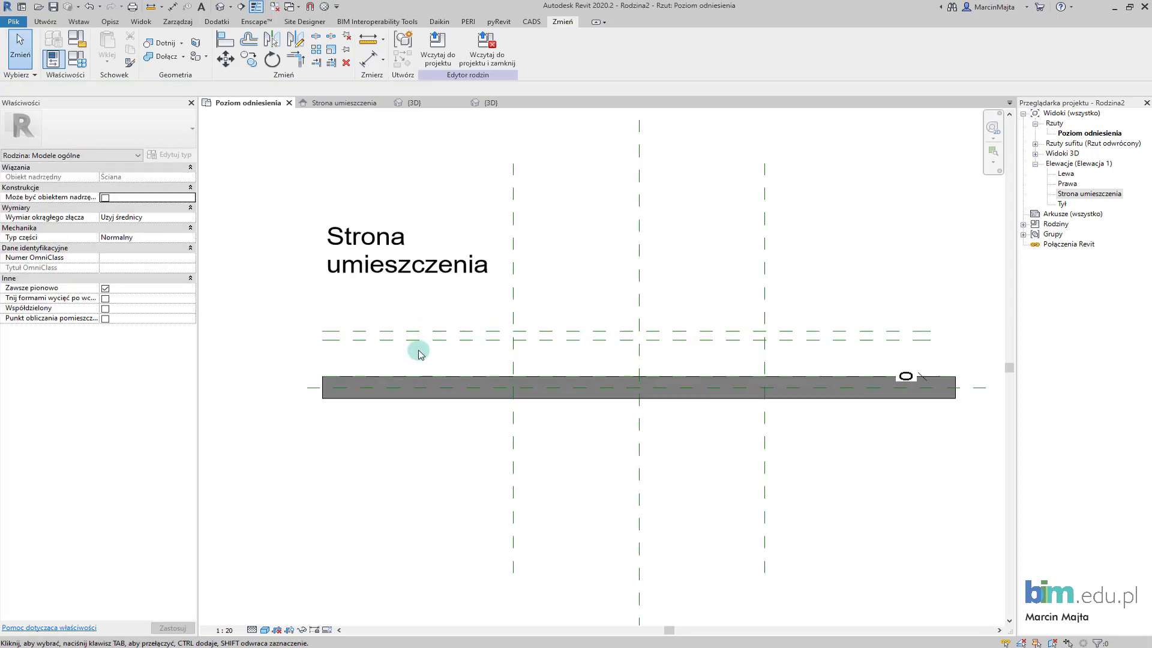
{"action": "key", "text": "d"}
{"action": "key", "text": "i"}
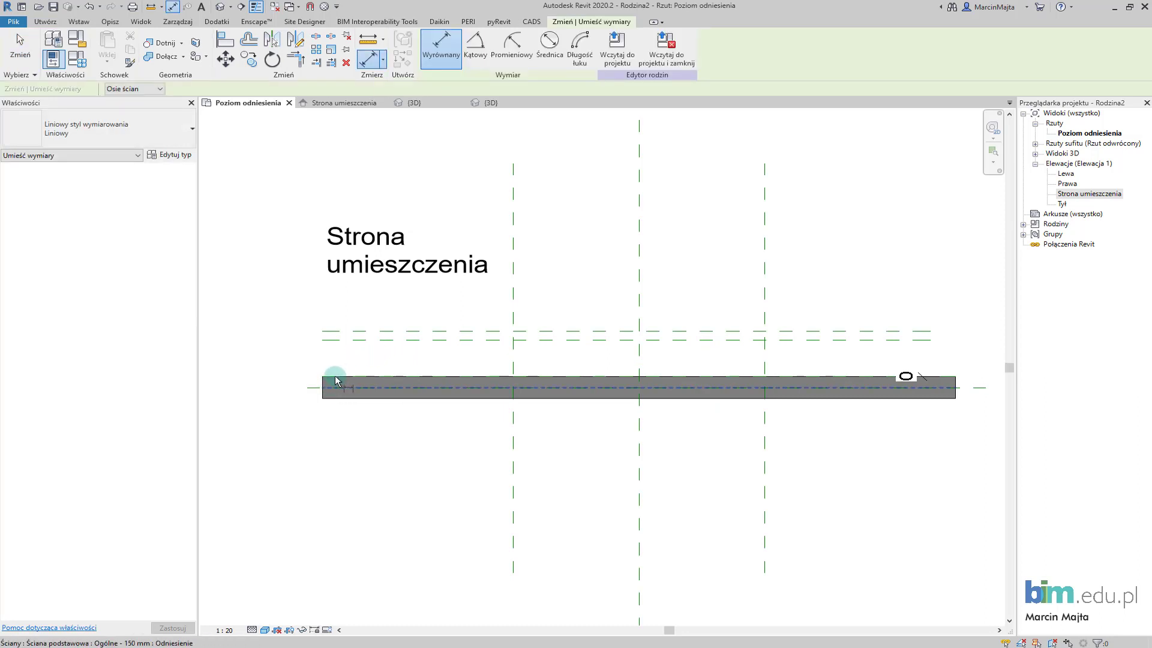
{"action": "left_click", "coordinate": [334, 380]}
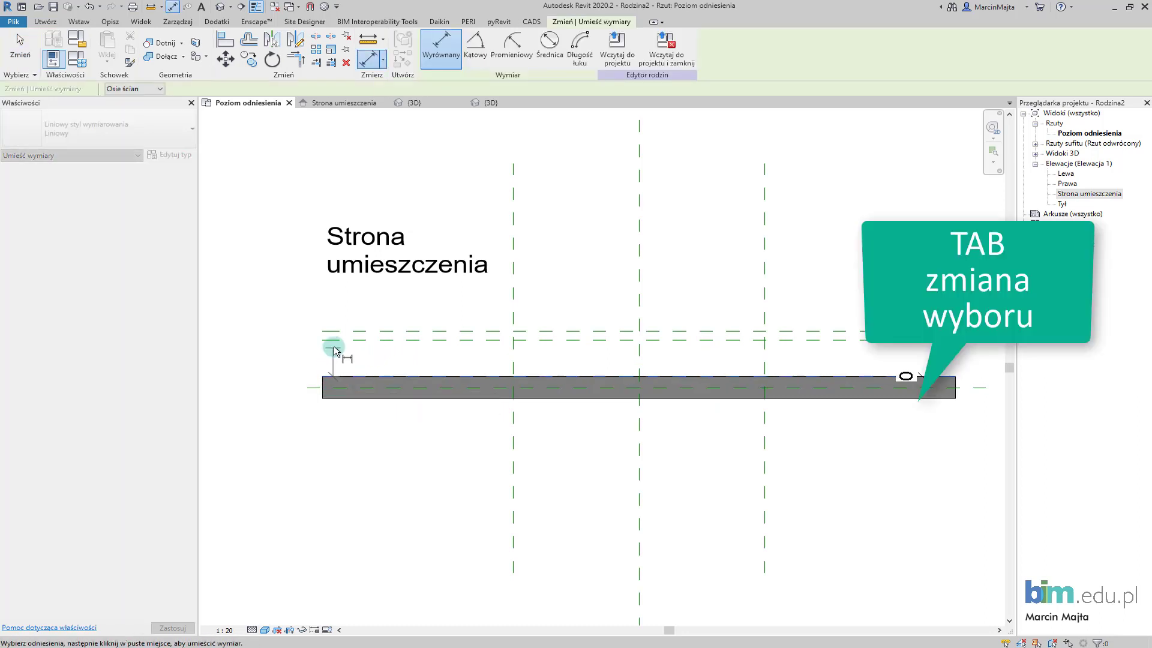
{"action": "left_click", "coordinate": [335, 341]}
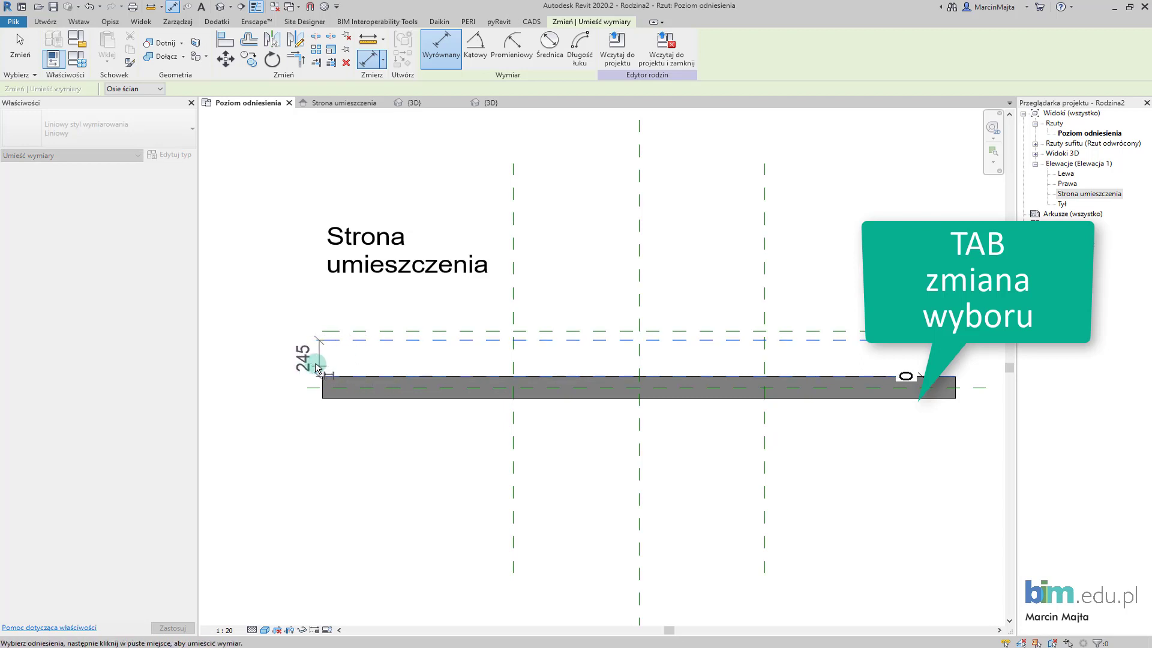
{"action": "left_click", "coordinate": [306, 363]}
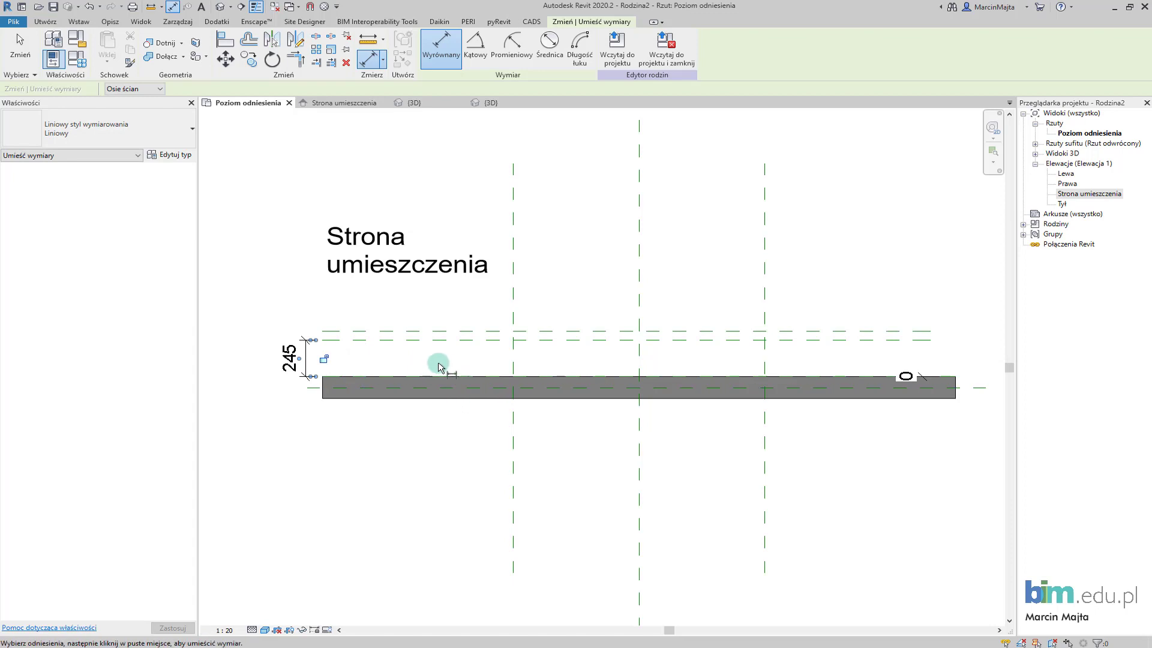
Step: Dimension the gap between the two new parallel reference planes and end the dimension command
{"action": "mouse_move", "coordinate": [405, 363]}
{"action": "middle_mouse_down"}
{"action": "mouse_move", "coordinate": [419, 371]}
{"action": "mouse_move", "coordinate": [373, 381]}
{"action": "middle_mouse_up"}
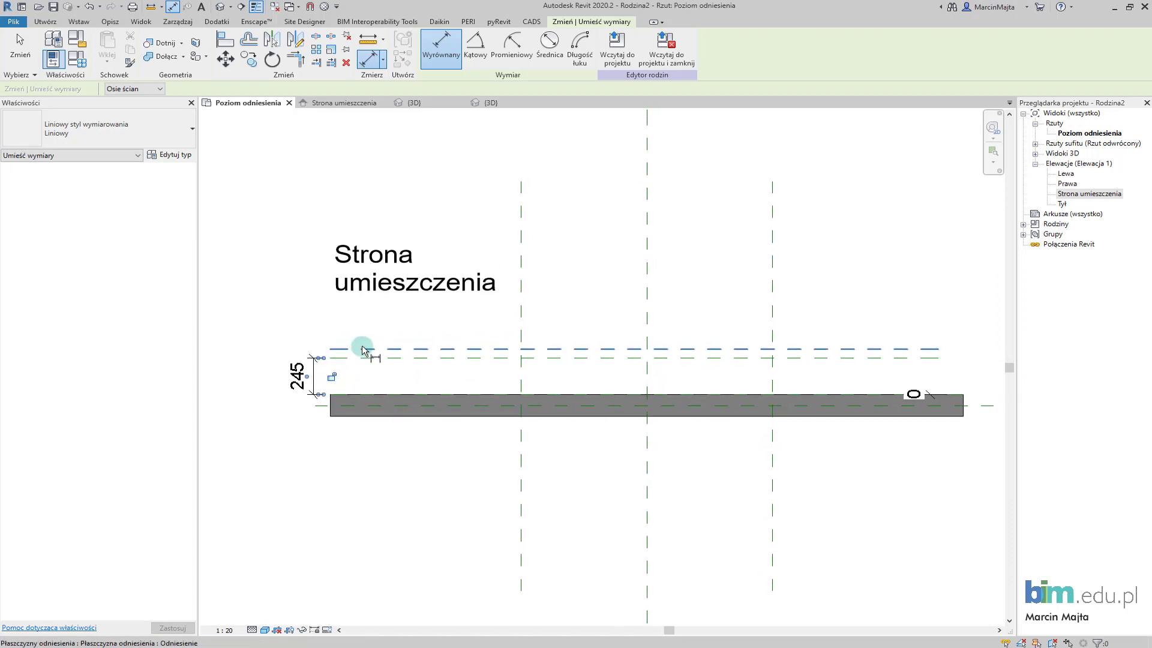
{"action": "left_click", "coordinate": [377, 358]}
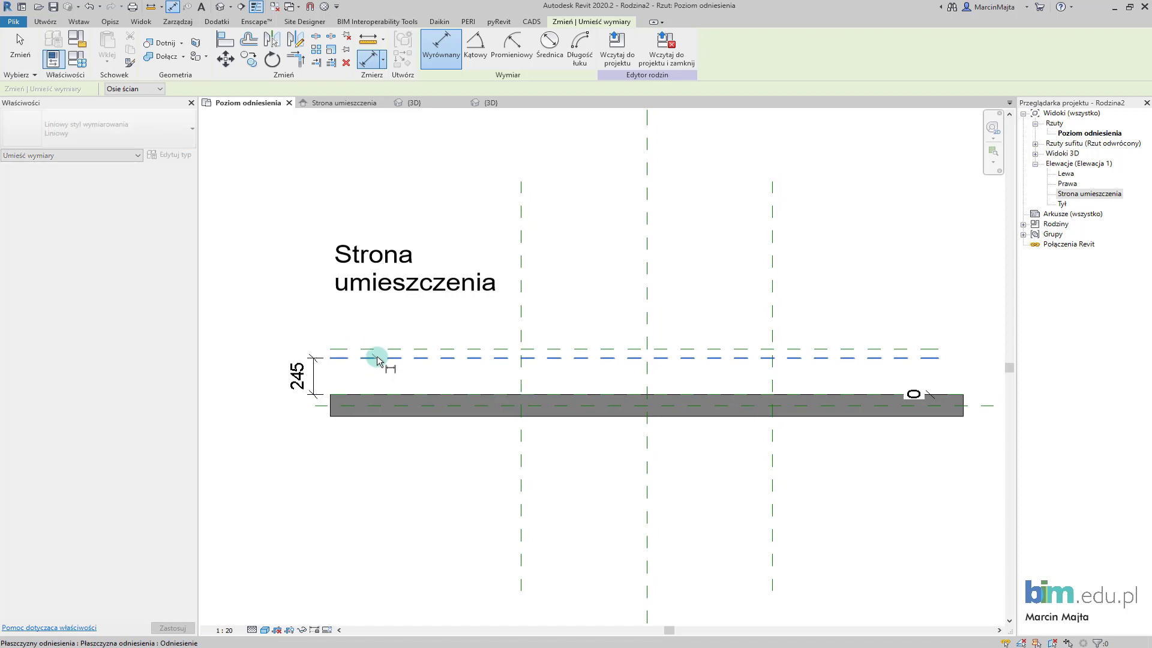
{"action": "left_click", "coordinate": [374, 349]}
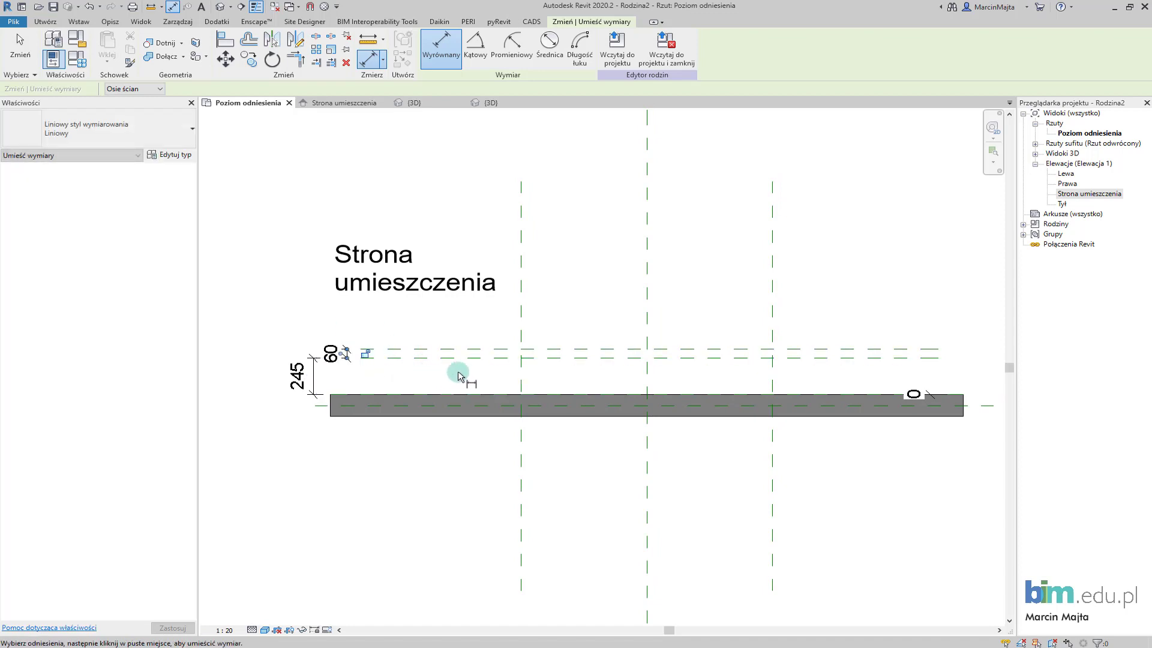
{"action": "middle_click_drag", "start_coordinate": [471, 380], "coordinate": [455, 381]}
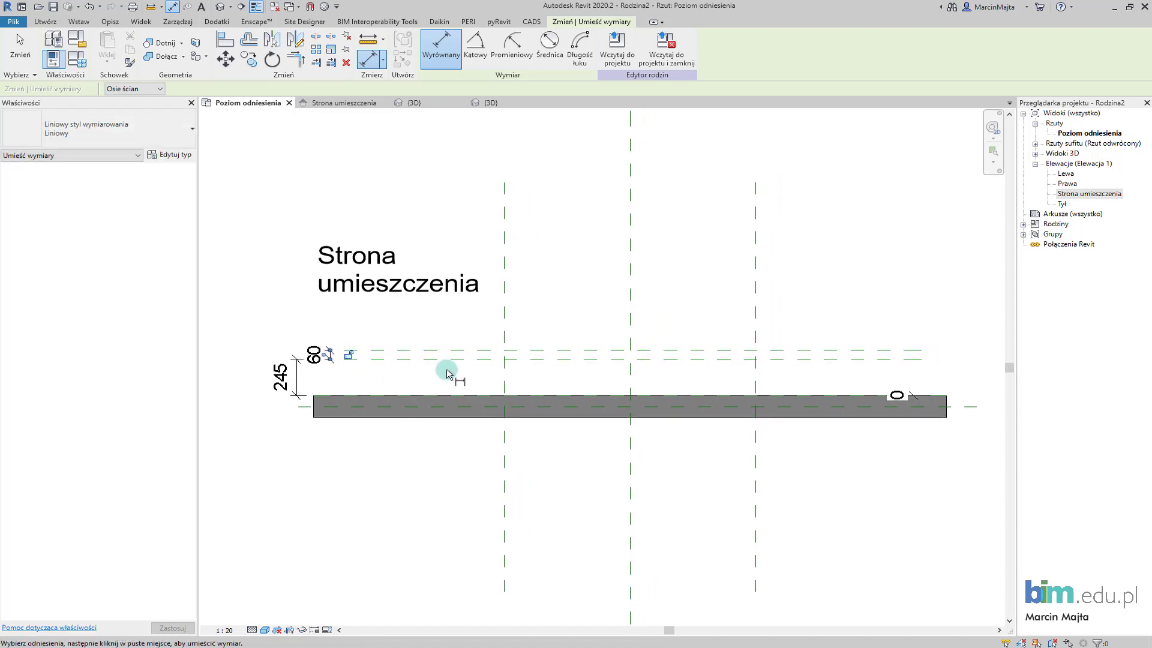
{"action": "scroll", "coordinate": [446, 373], "scroll_direction": "down", "scroll_amount": 2}
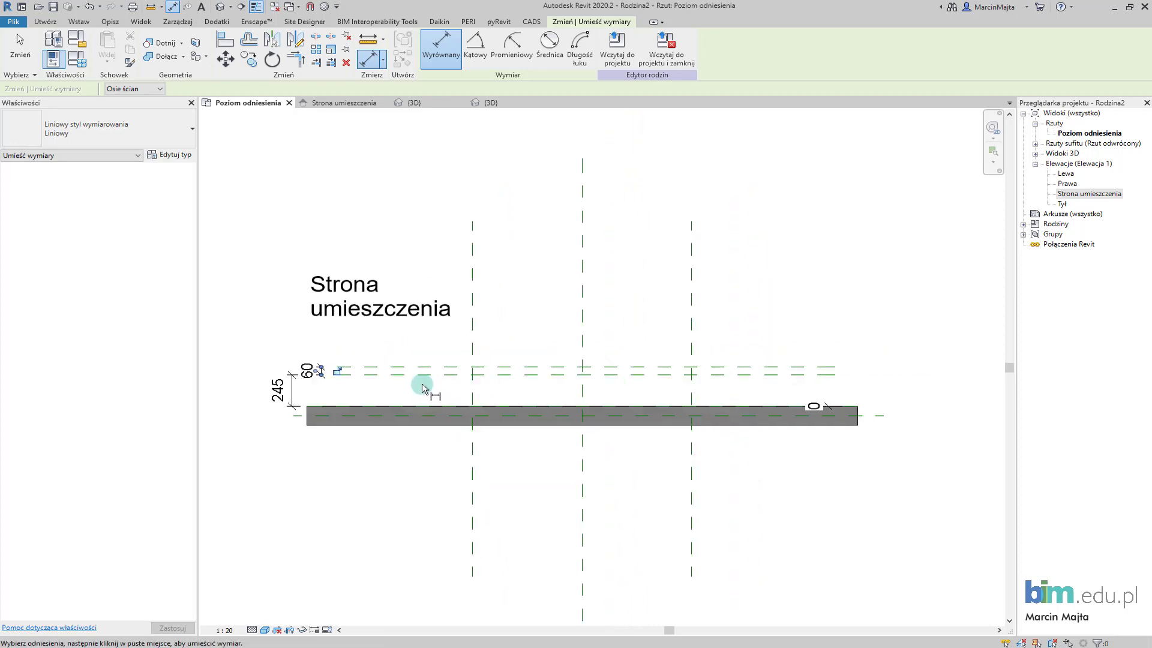
{"action": "key", "text": "Escape"}
{"action": "key", "text": "Escape"}
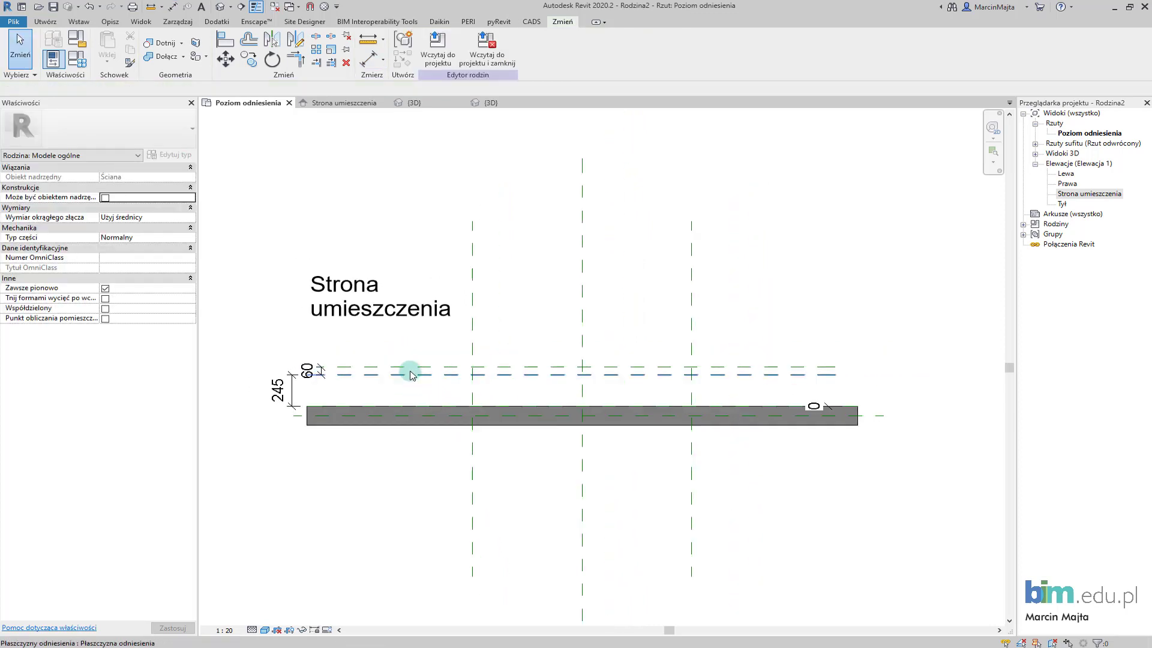
Step: Start an extrusion in the Strona umieszczenia elevation and pick locked sketch lines on the outer vertical planes and the upper two horizontal planes
{"action": "left_click", "coordinate": [336, 105]}
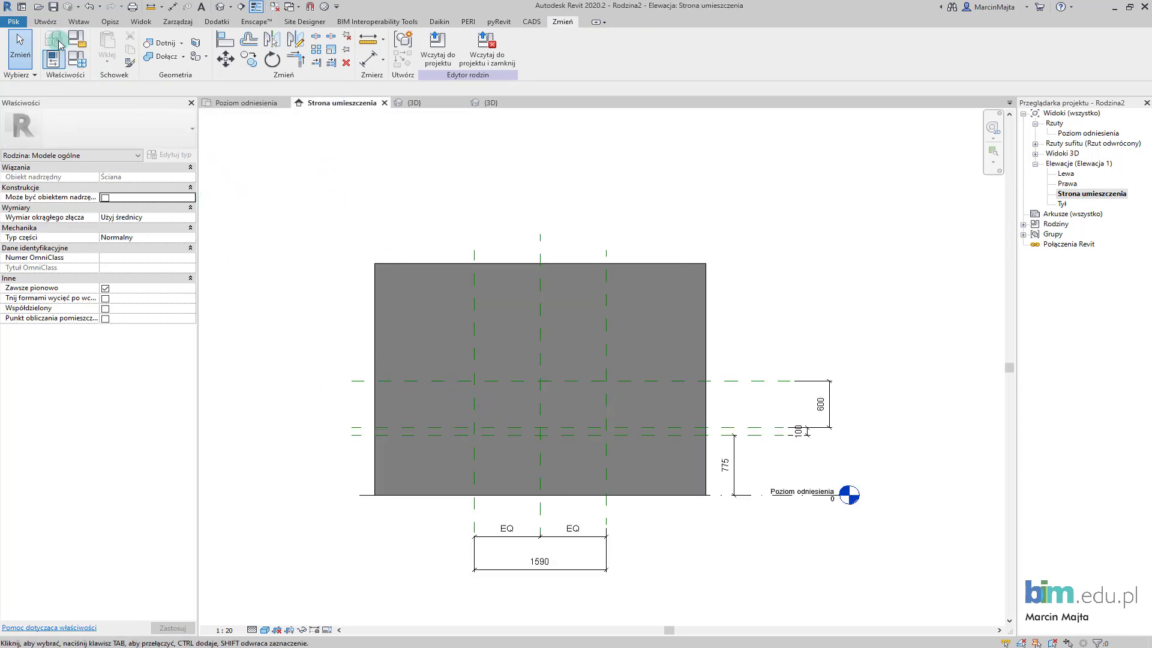
{"action": "left_click", "coordinate": [46, 22]}
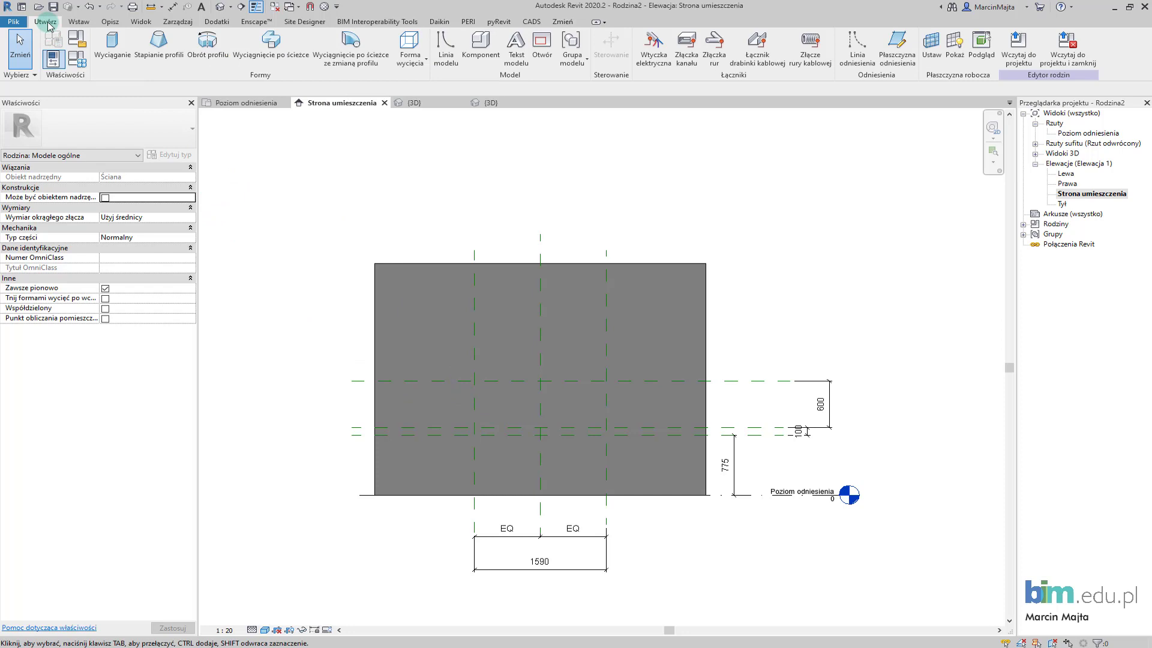
{"action": "left_click", "coordinate": [114, 48]}
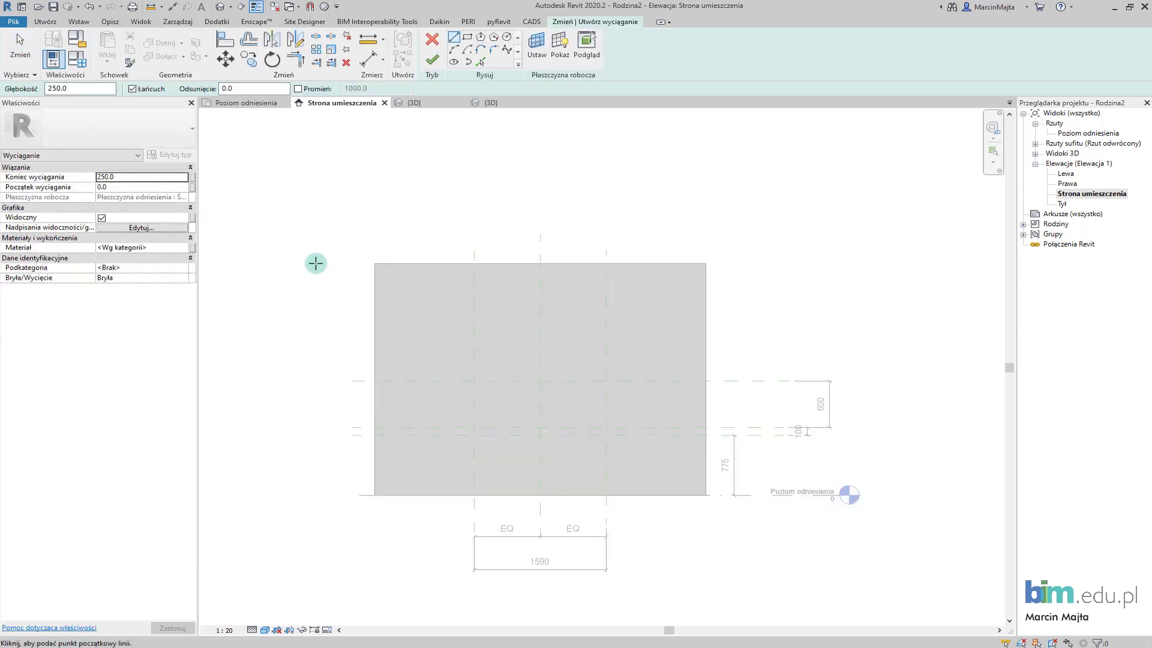
{"action": "left_click", "coordinate": [481, 62]}
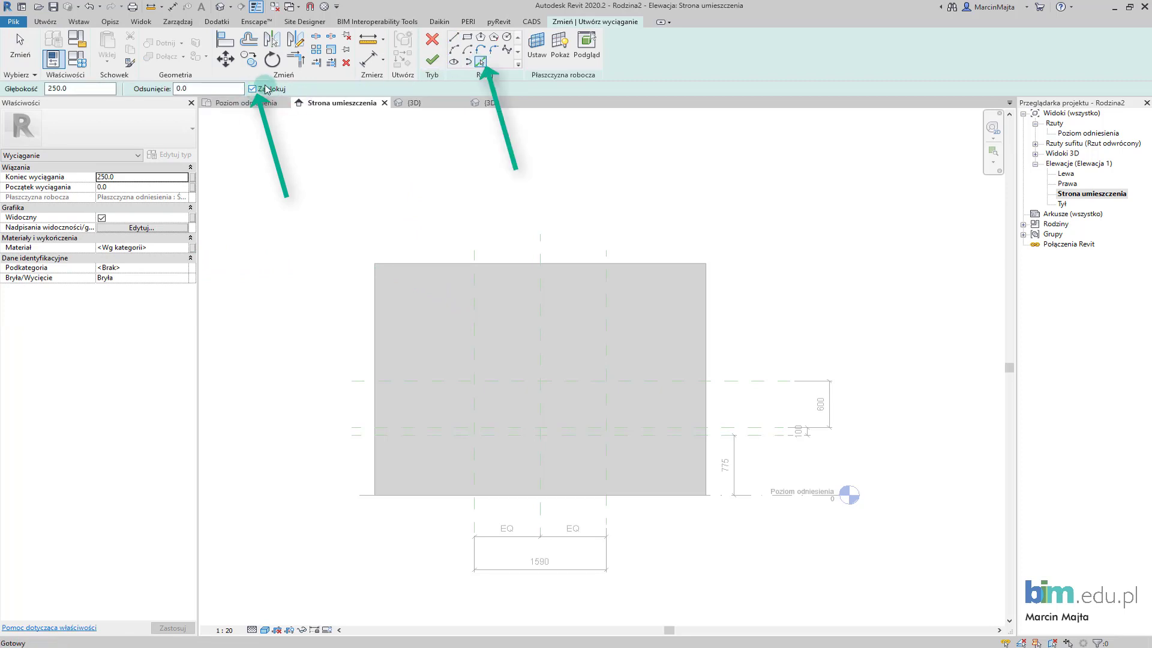
{"action": "left_click", "coordinate": [478, 343]}
{"action": "left_click", "coordinate": [607, 340]}
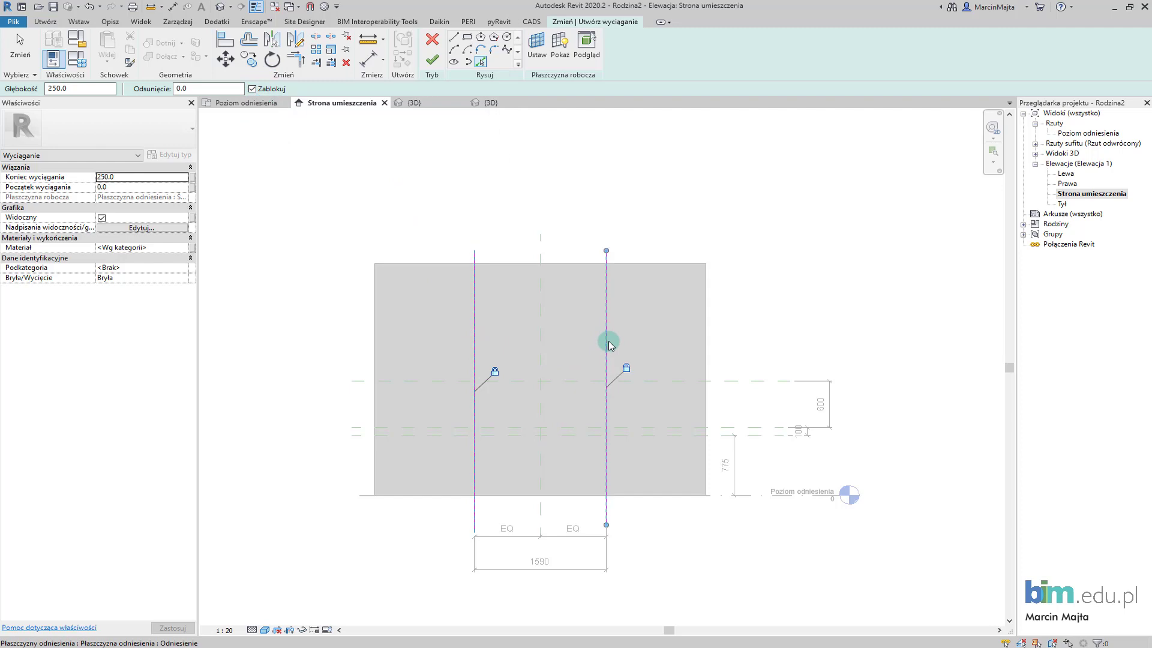
{"action": "left_click", "coordinate": [676, 384]}
{"action": "left_click", "coordinate": [661, 427]}
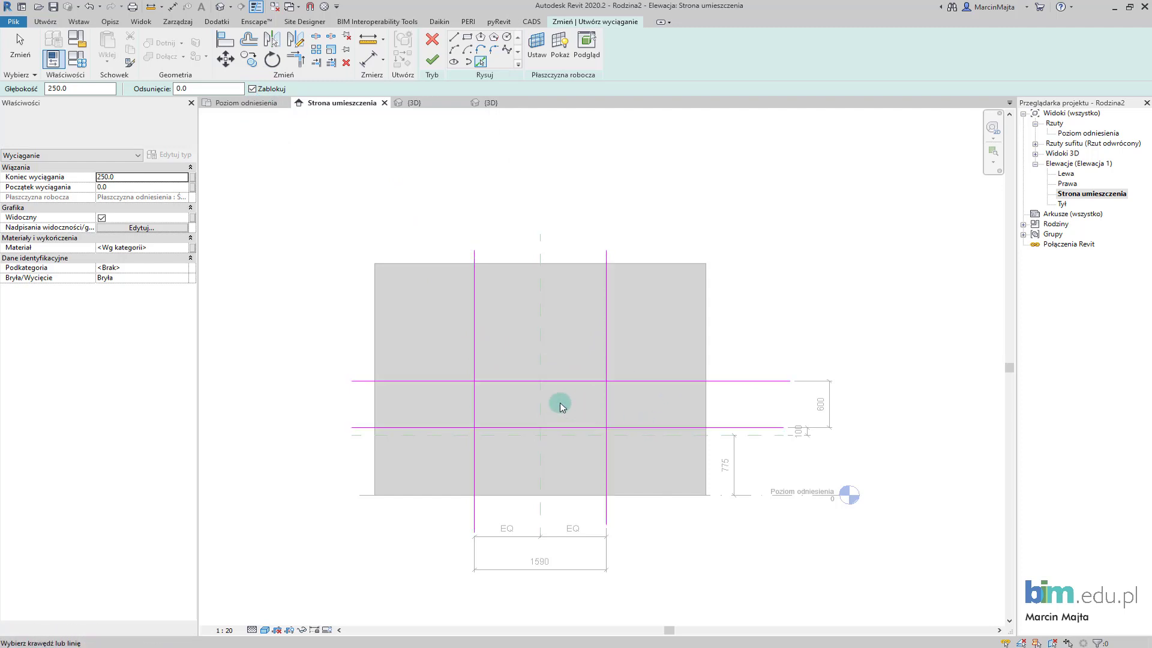
Step: Trim the four extrusion sketch lines to each other at the corners so they form a closed rectangle
{"action": "key", "text": "t"}
{"action": "key", "text": "r"}
{"action": "left_click", "coordinate": [473, 399]}
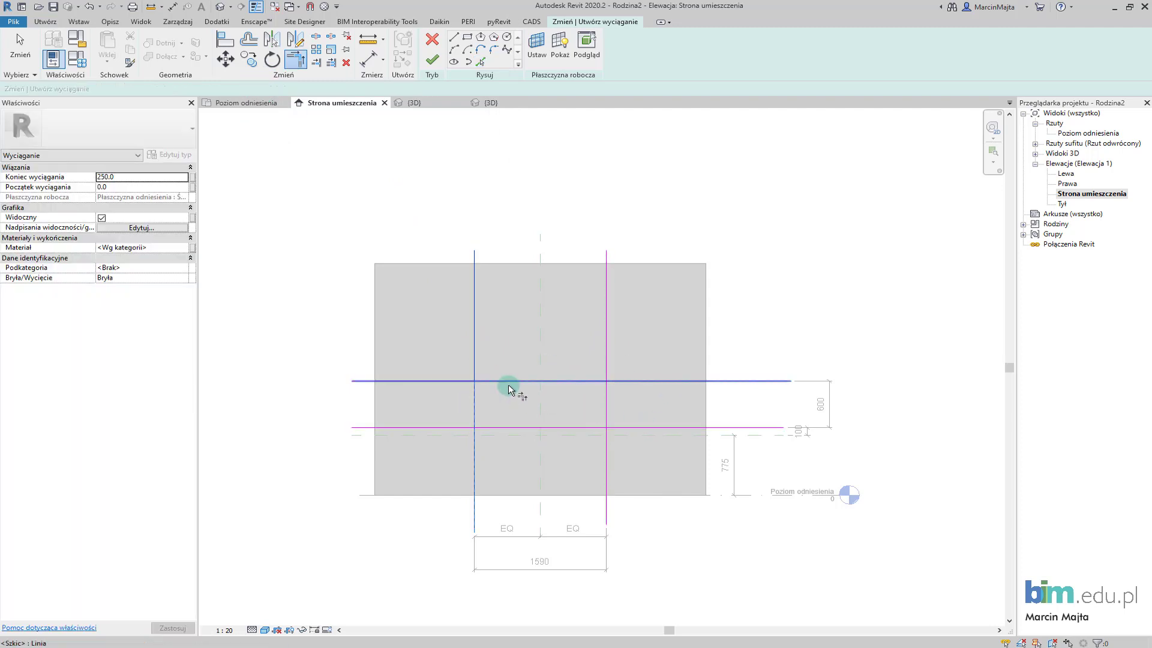
{"action": "left_click", "coordinate": [533, 383]}
{"action": "left_click", "coordinate": [534, 381]}
{"action": "left_click", "coordinate": [605, 398]}
{"action": "left_click", "coordinate": [605, 405]}
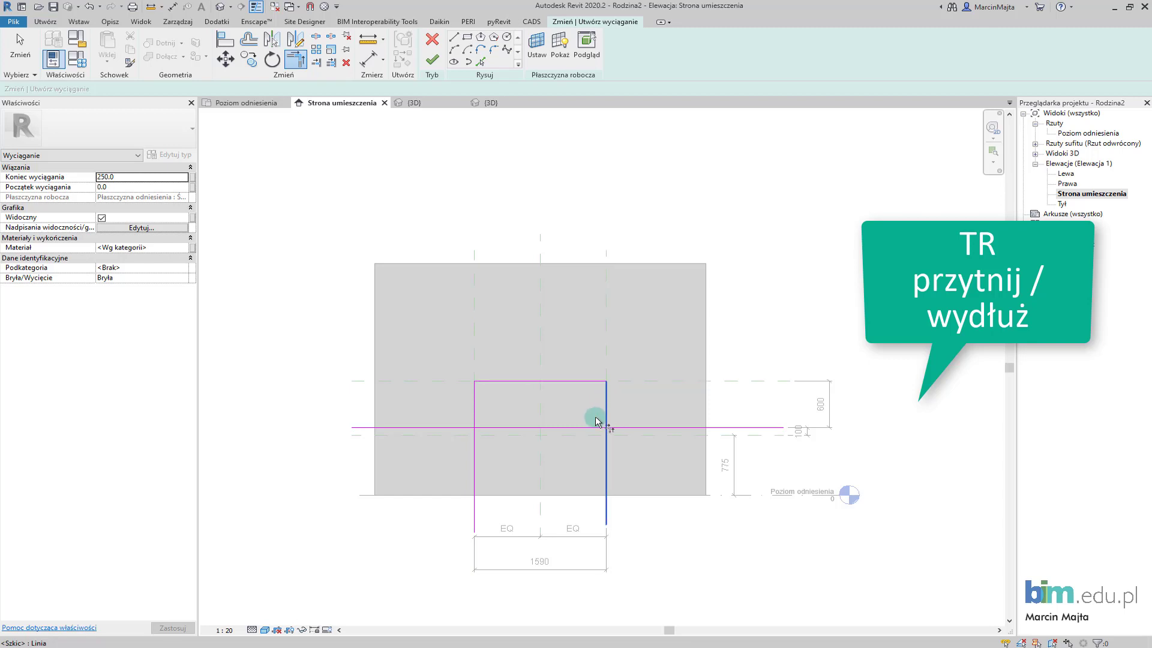
{"action": "left_click", "coordinate": [538, 428]}
{"action": "left_click", "coordinate": [474, 403]}
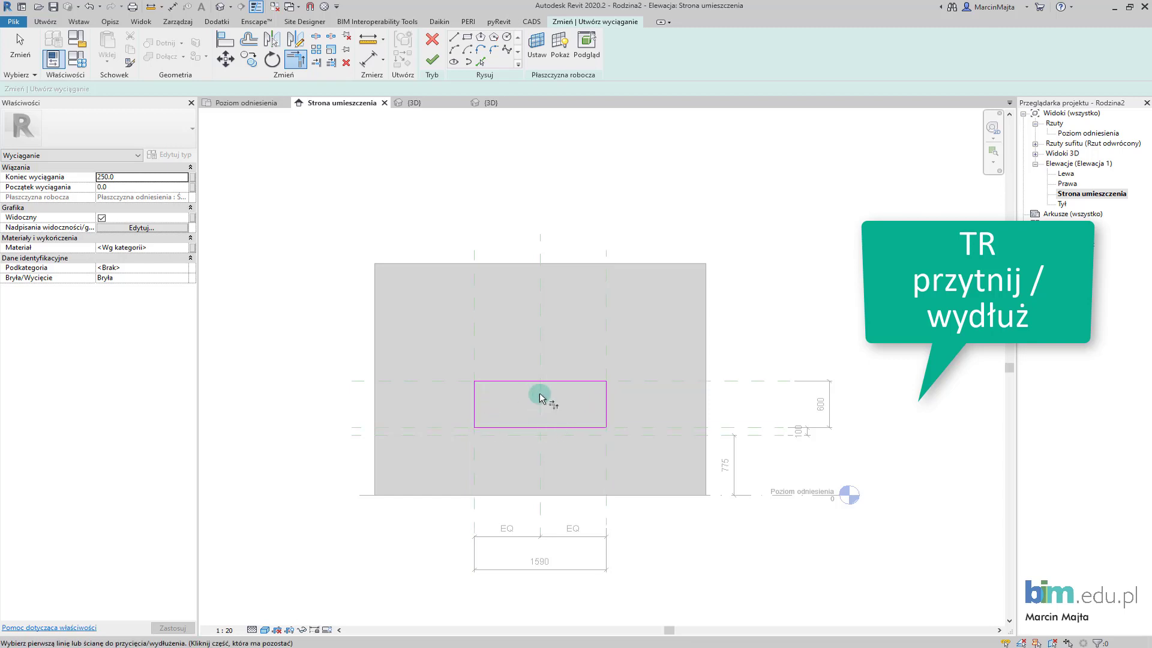
Step: Finish the extrusion sketch with a depth of 250 mm and open the Poziom odniesienia plan with the solid selected
{"action": "left_click", "coordinate": [432, 60]}
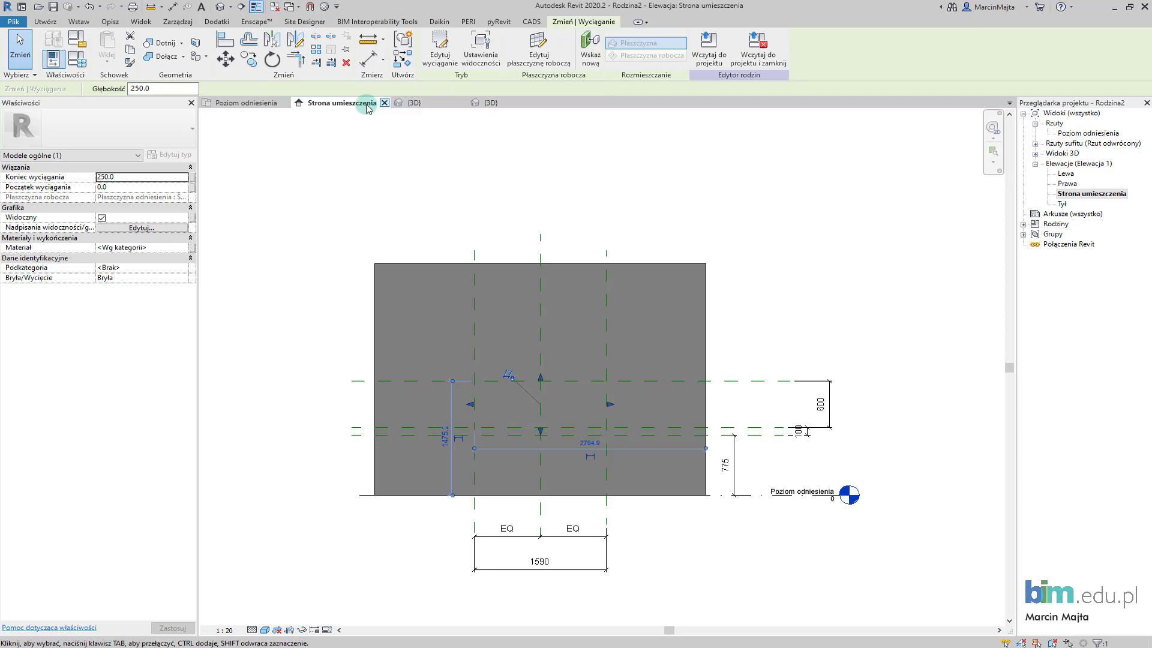
{"action": "left_click", "coordinate": [103, 177]}
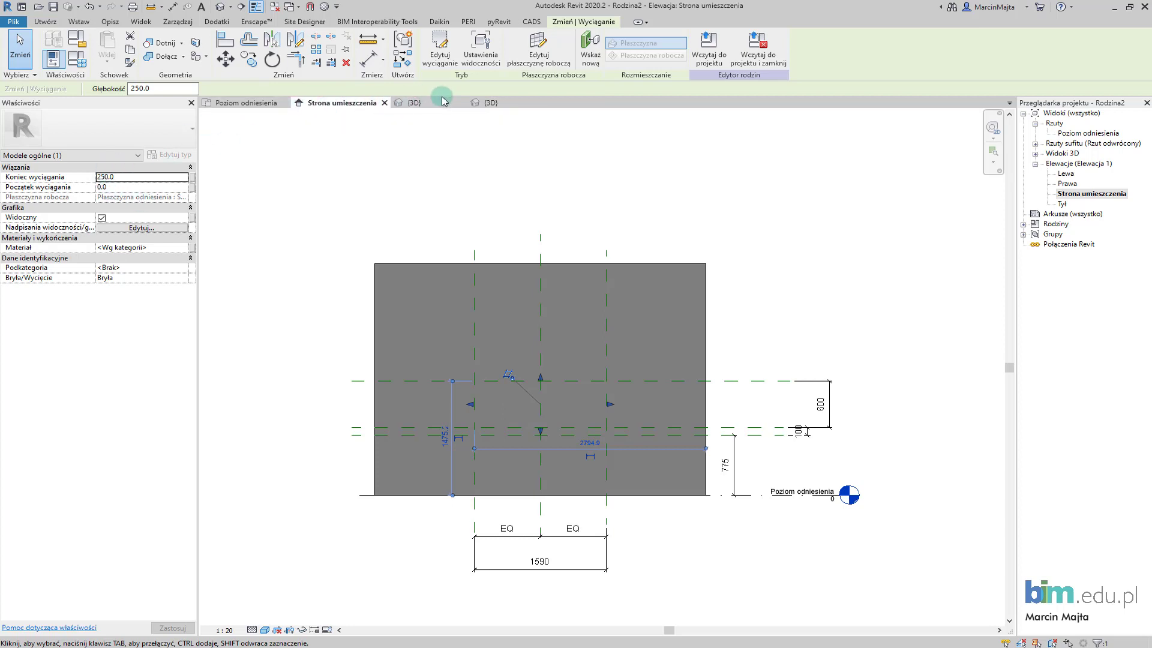
{"action": "left_click", "coordinate": [250, 105]}
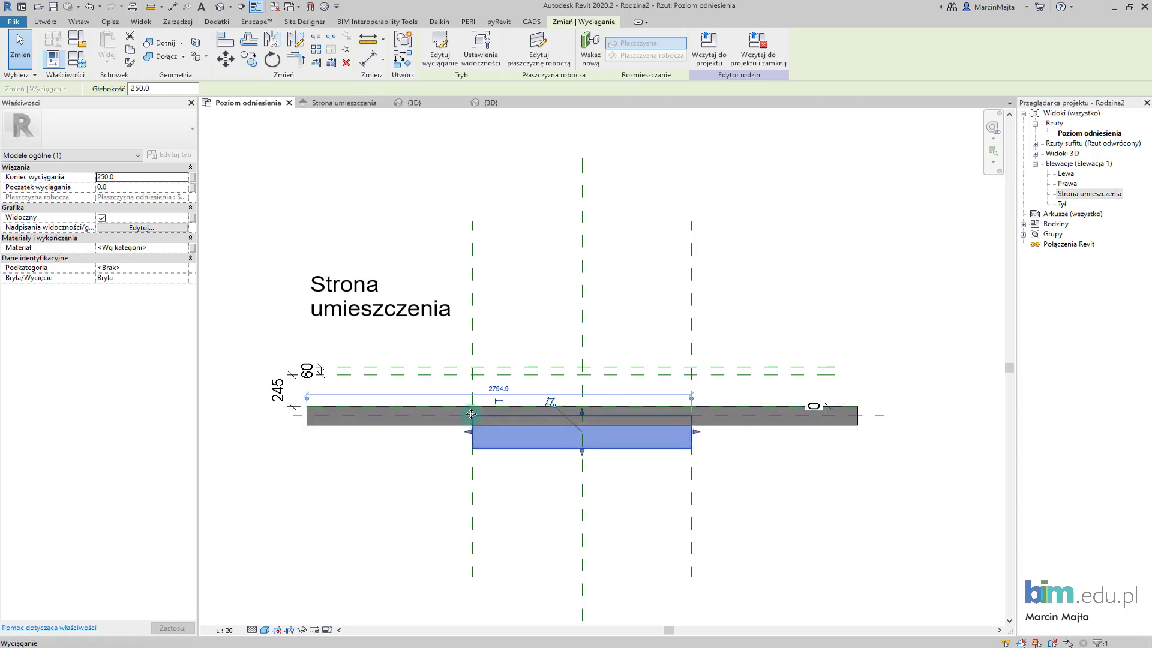
Step: Stretch the extrusion in plan from the outermost horizontal reference plane to the wall face and lock its ends there
{"action": "left_click_drag", "start_coordinate": [582, 412], "coordinate": [595, 366]}
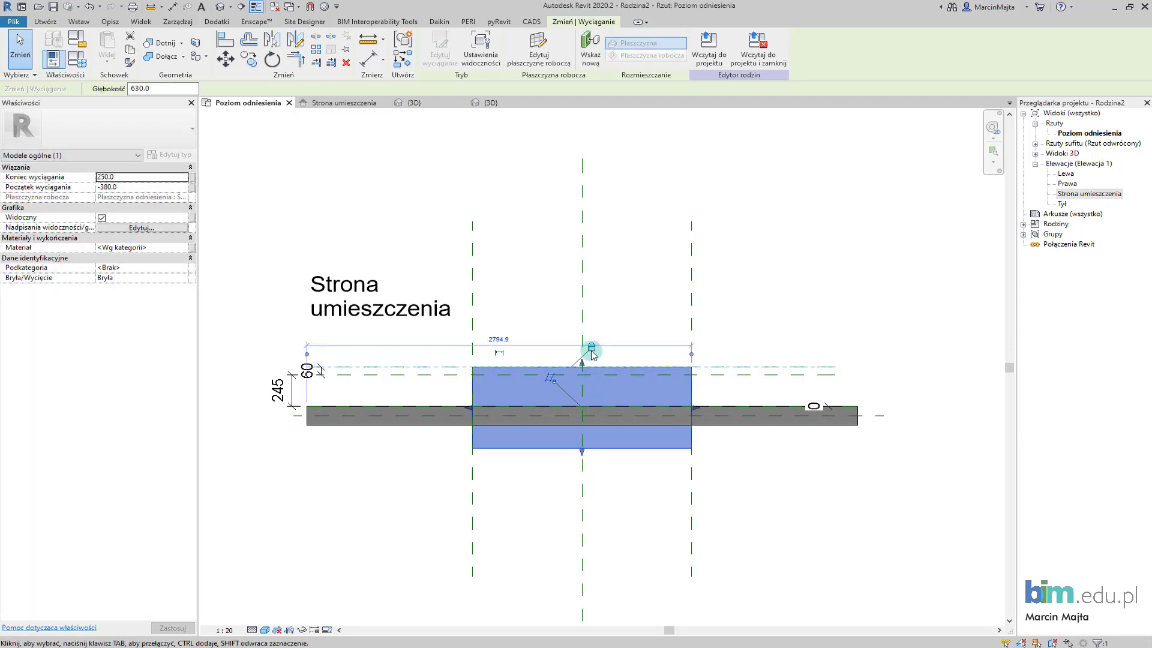
{"action": "left_click_drag", "start_coordinate": [583, 453], "coordinate": [584, 407]}
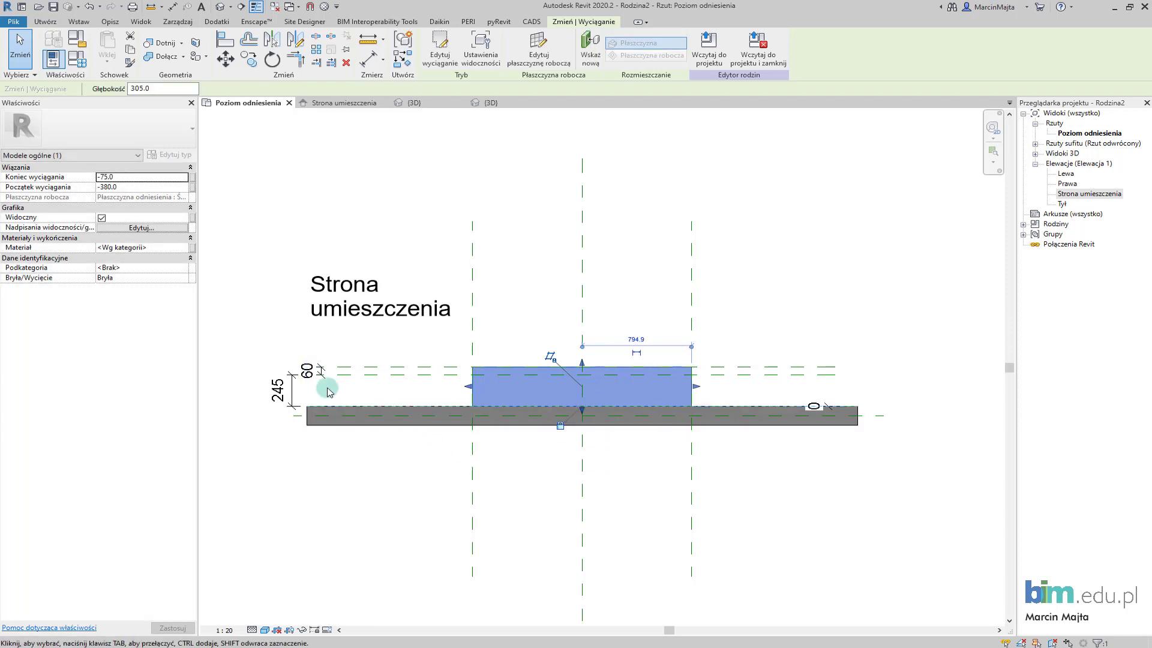
{"action": "scroll", "coordinate": [327, 391], "scroll_direction": "up", "scroll_amount": 2}
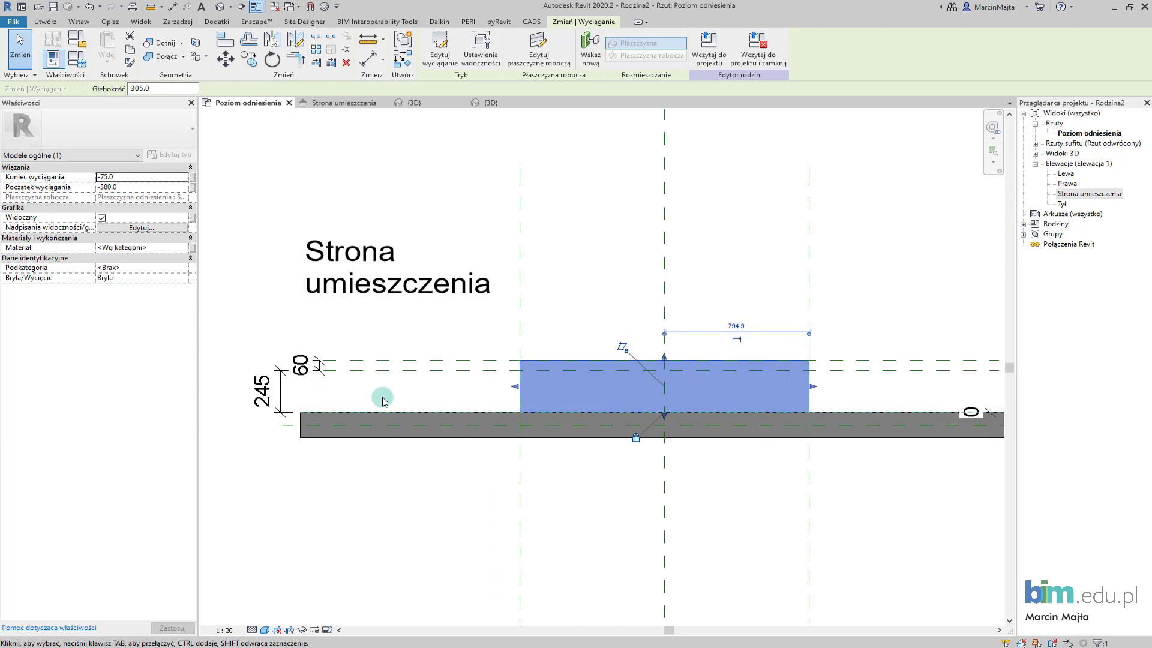
{"action": "scroll", "coordinate": [380, 398], "scroll_direction": "up", "scroll_amount": 2}
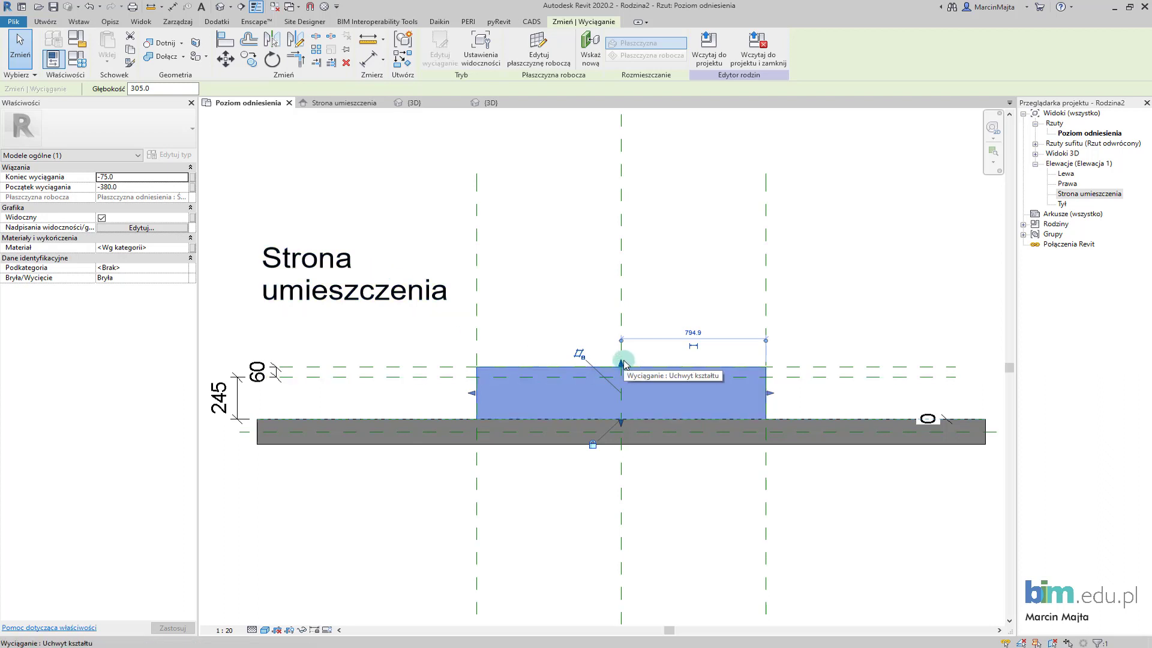
Step: Pull the extrusion's front face back to the inner of the two parallel reference planes, removing the conflicting constraint
{"action": "left_click_drag", "start_coordinate": [622, 363], "coordinate": [638, 386]}
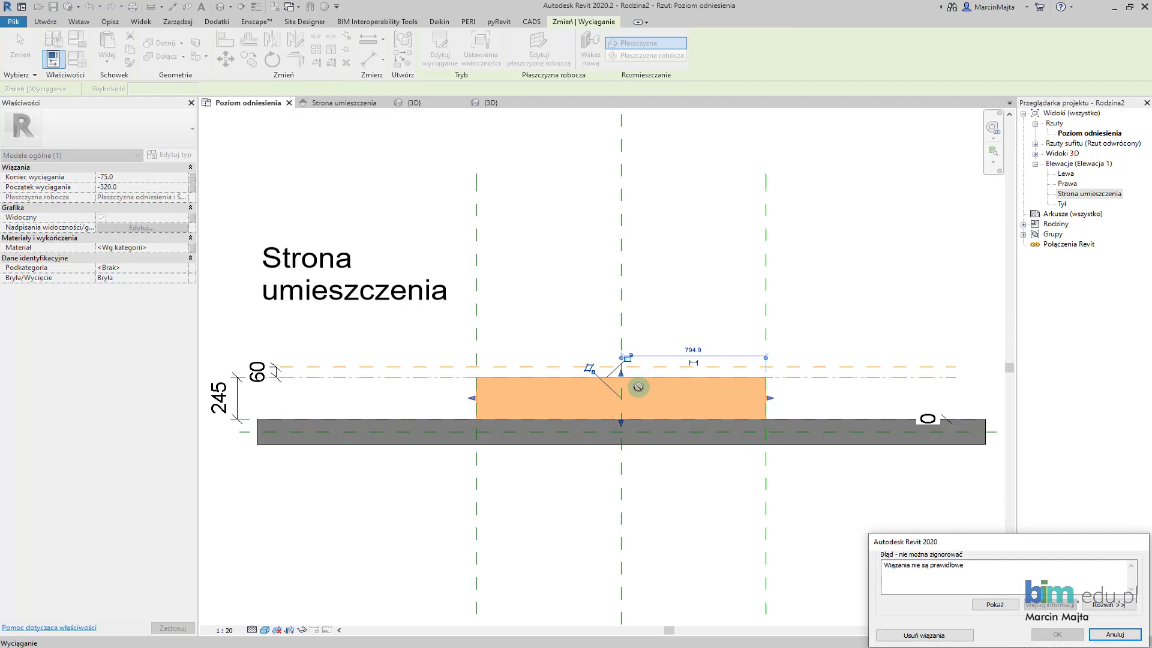
{"action": "left_click", "coordinate": [924, 634]}
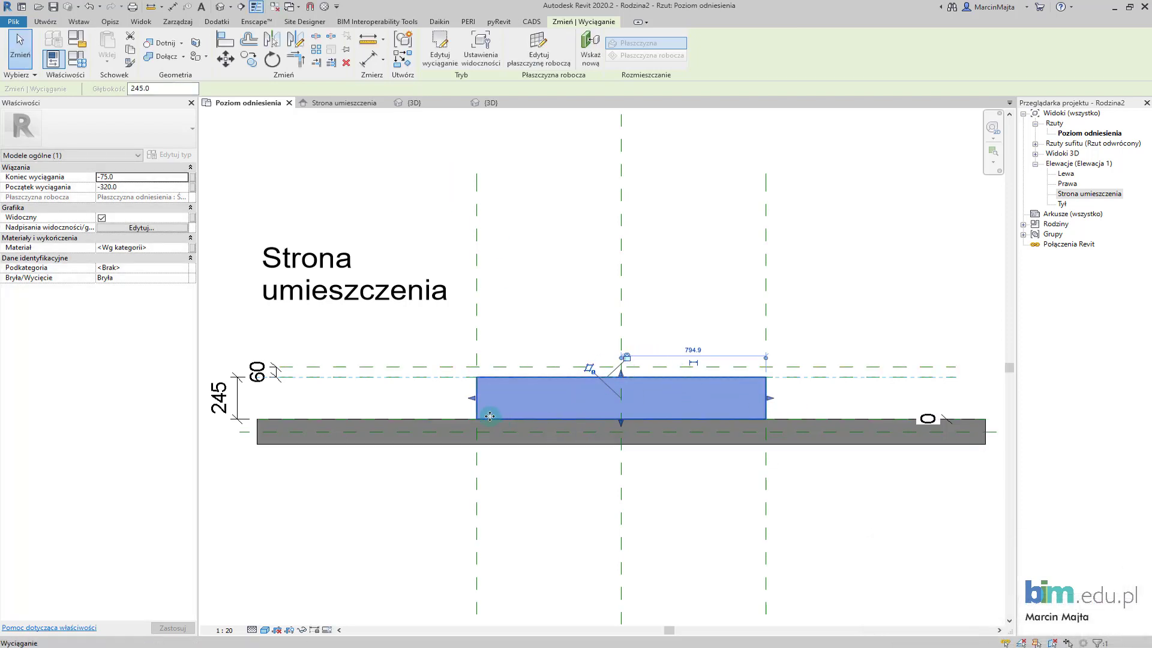
{"action": "left_click", "coordinate": [545, 330]}
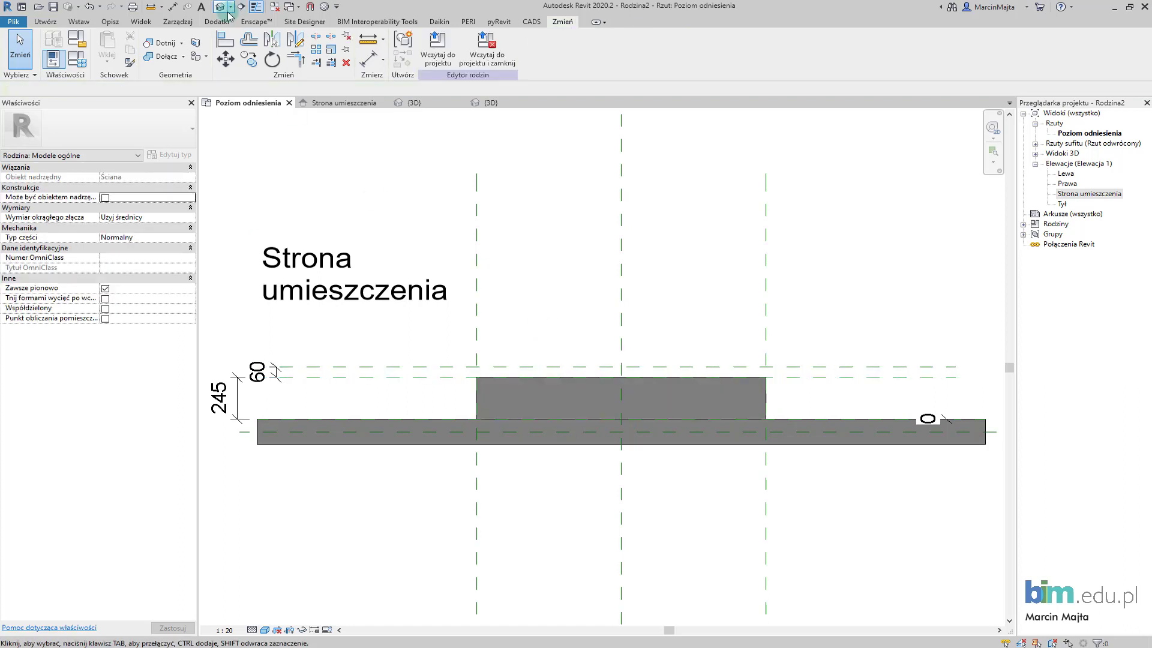
Step: Open the default 3D view, orbit to the side of the wall carrying the extrusion and set the visual style to Spójne kolory
{"action": "left_click", "coordinate": [221, 7]}
{"action": "middle_click_drag", "start_coordinate": [753, 349], "coordinate": [494, 391], "text": "shift"}
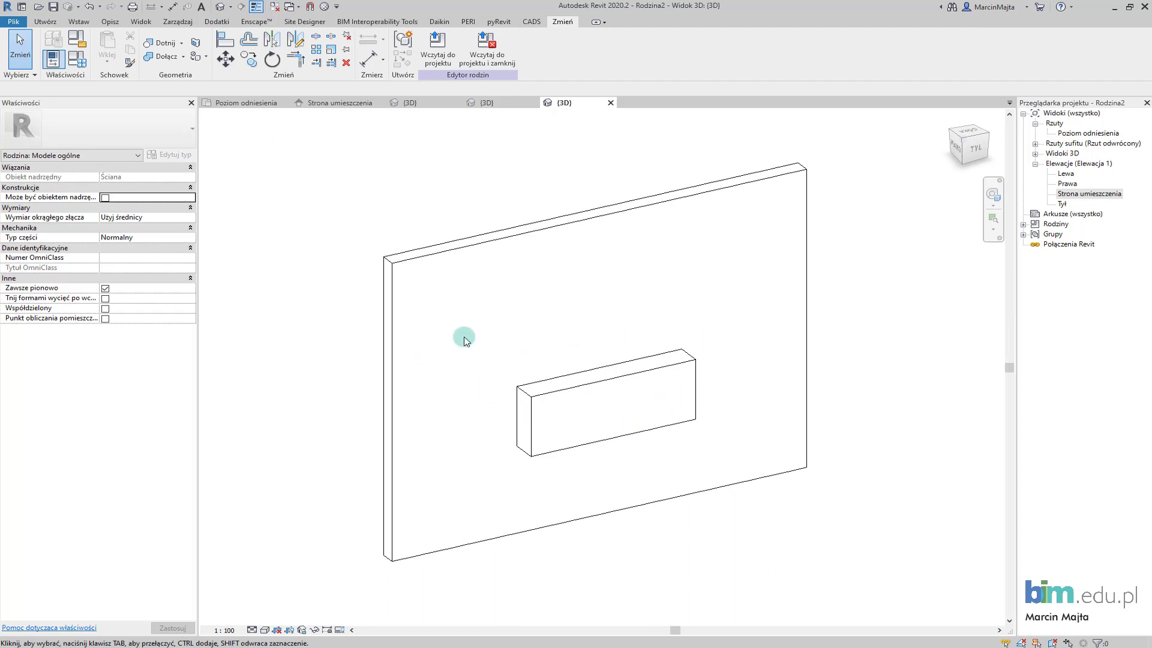
{"action": "left_click", "coordinate": [264, 629]}
{"action": "left_click", "coordinate": [265, 629]}
{"action": "left_click", "coordinate": [306, 594]}
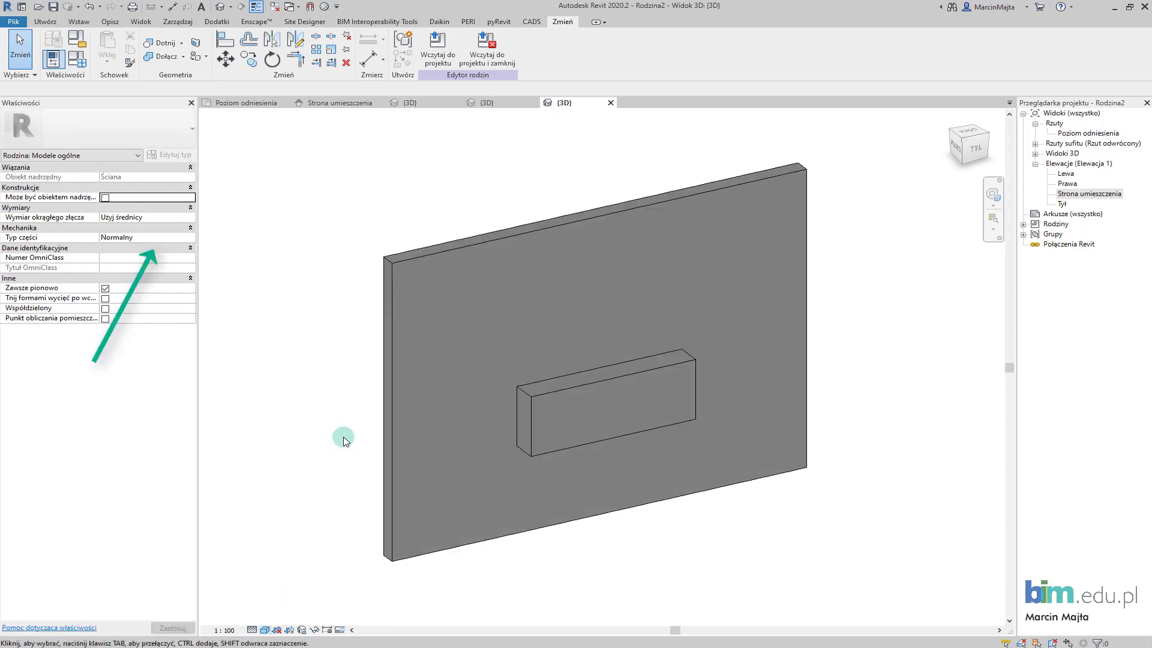
Step: For the extrusion's material, add Brzoza — półbłyszcząca from the Drewno category of the Materiały AEC library to the project materials
{"action": "left_click", "coordinate": [541, 391]}
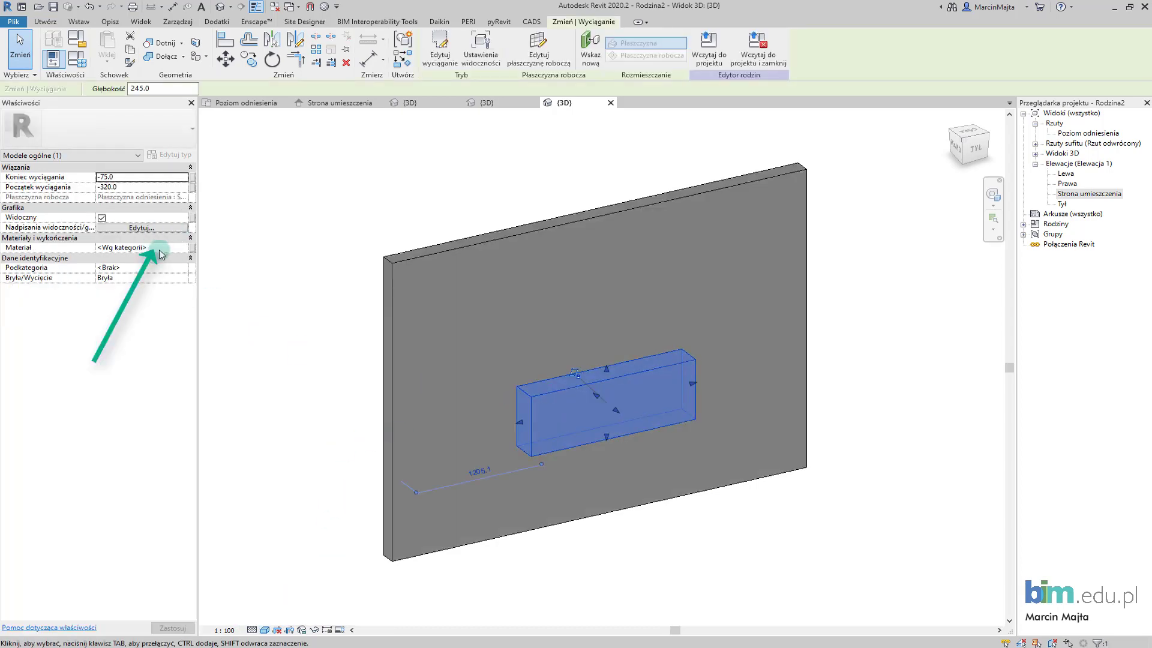
{"action": "left_click", "coordinate": [185, 249]}
{"action": "left_click", "coordinate": [184, 248]}
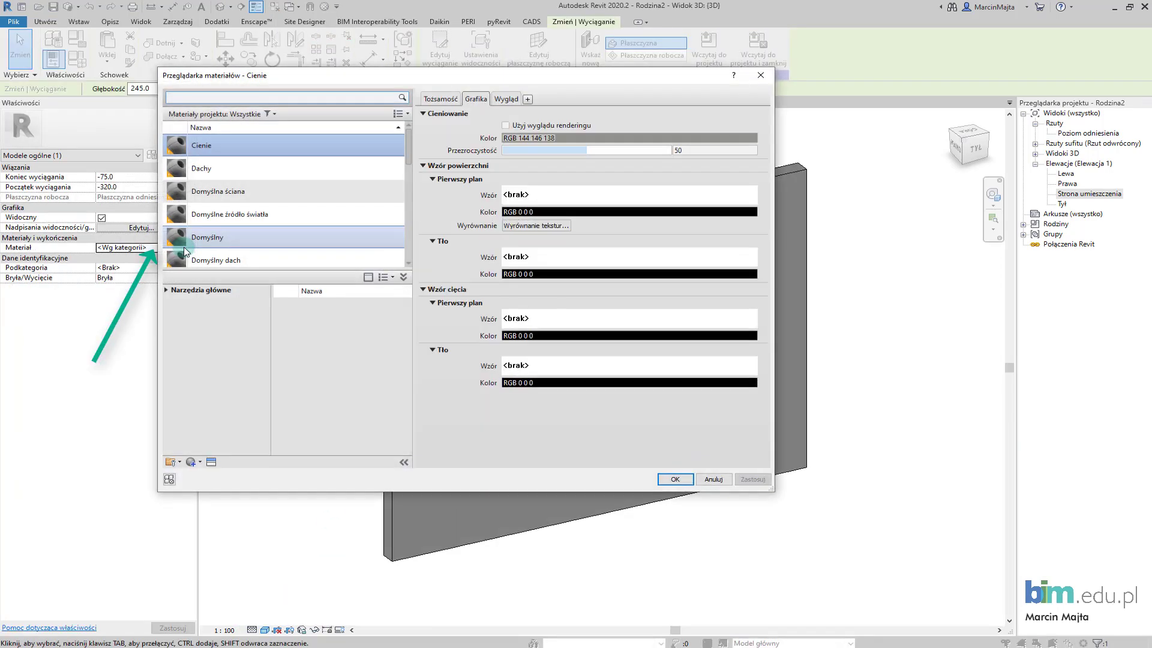
{"action": "left_click", "coordinate": [167, 290]}
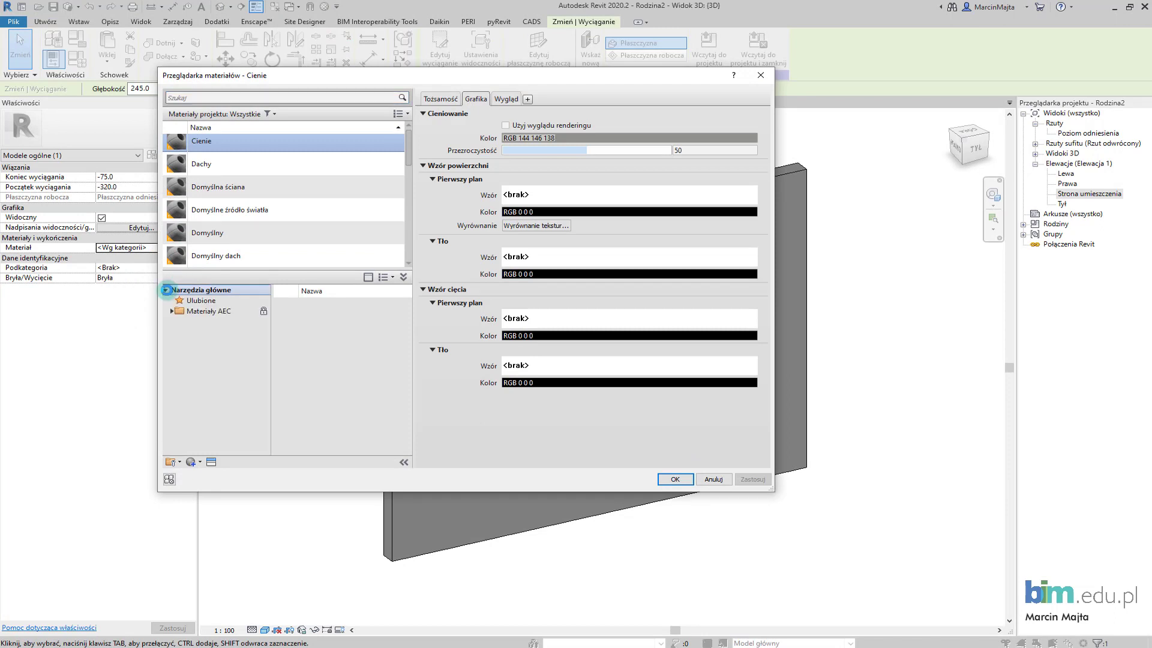
{"action": "left_click", "coordinate": [172, 311]}
{"action": "left_click", "coordinate": [198, 345]}
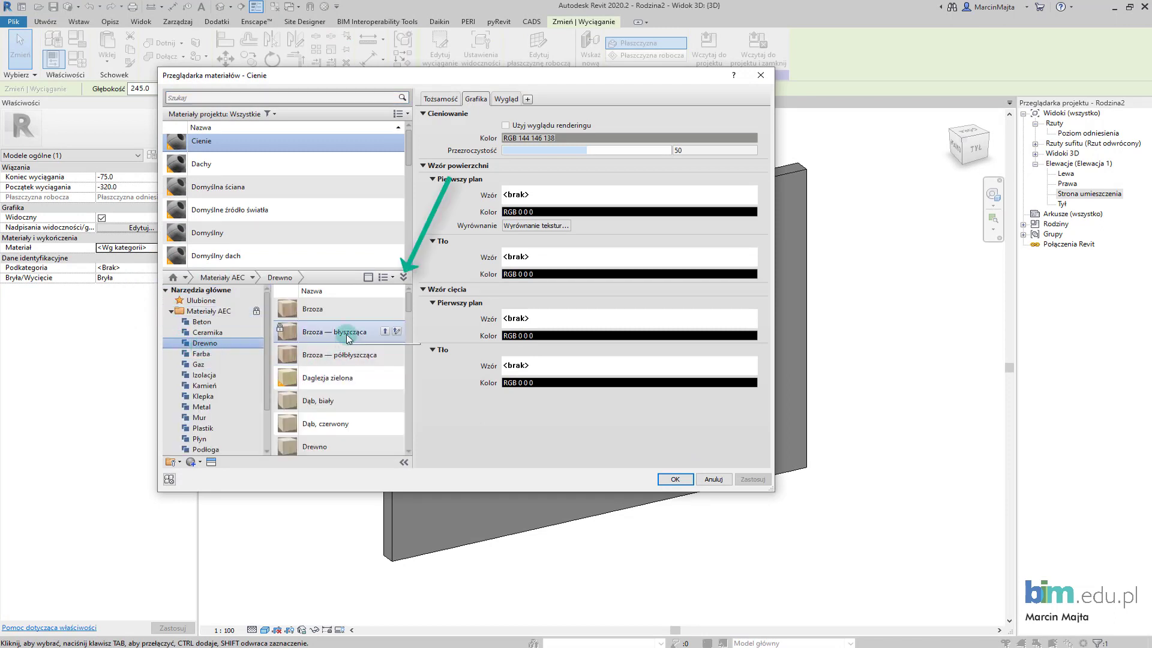
{"action": "left_click", "coordinate": [396, 331]}
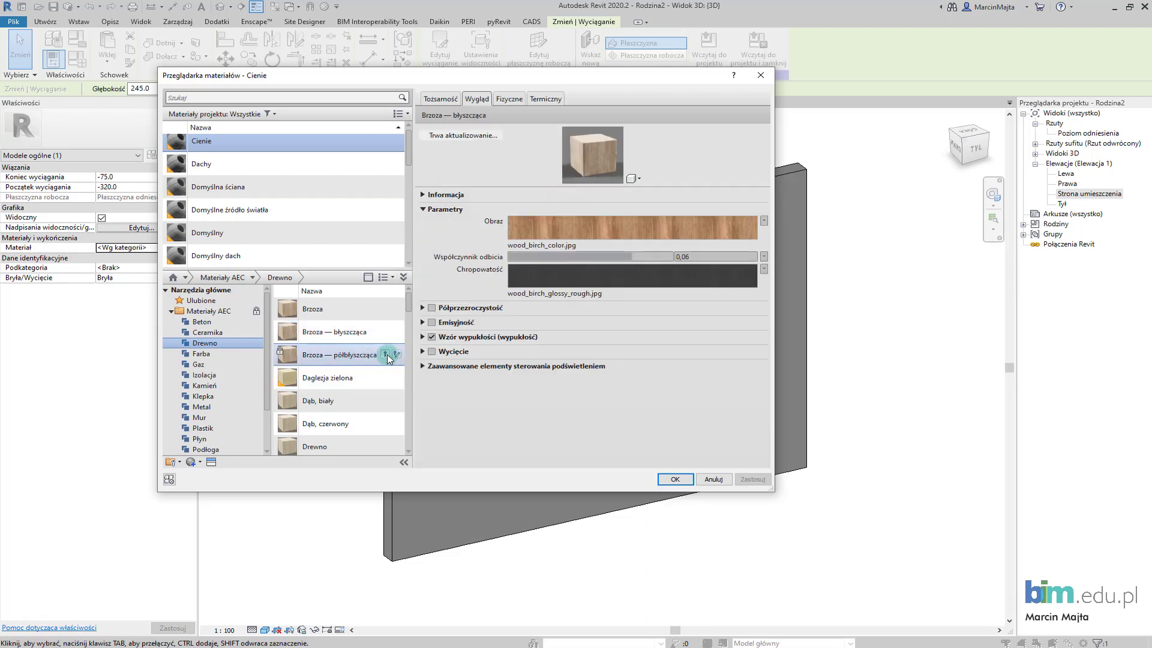
{"action": "left_click", "coordinate": [386, 355]}
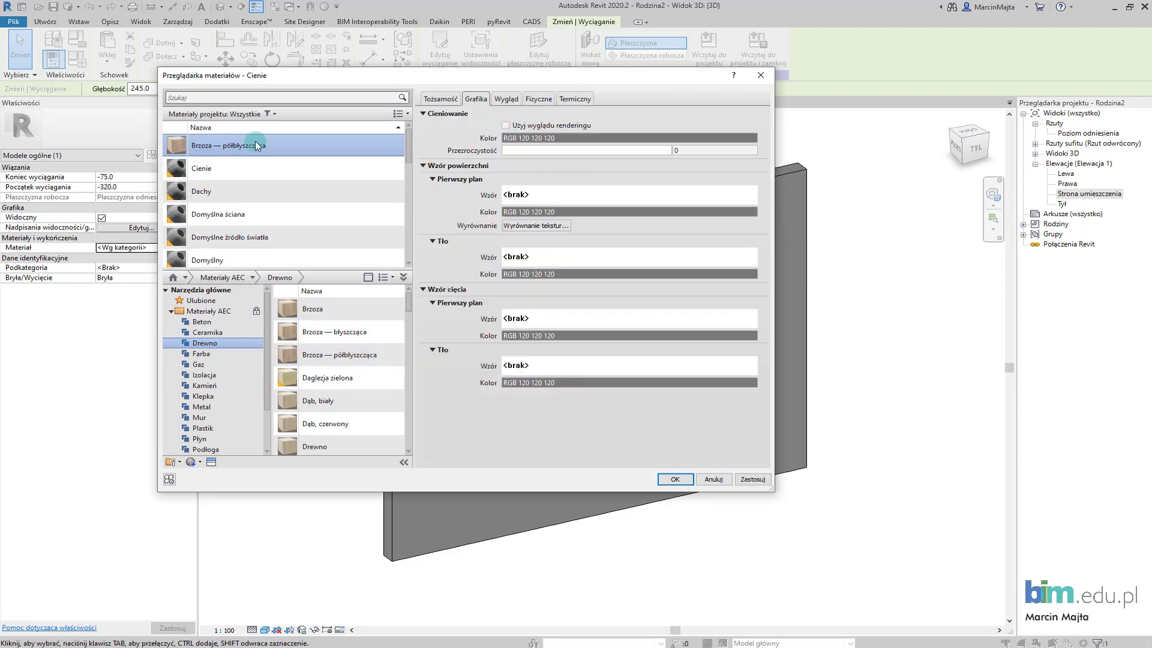
{"action": "left_click", "coordinate": [751, 478]}
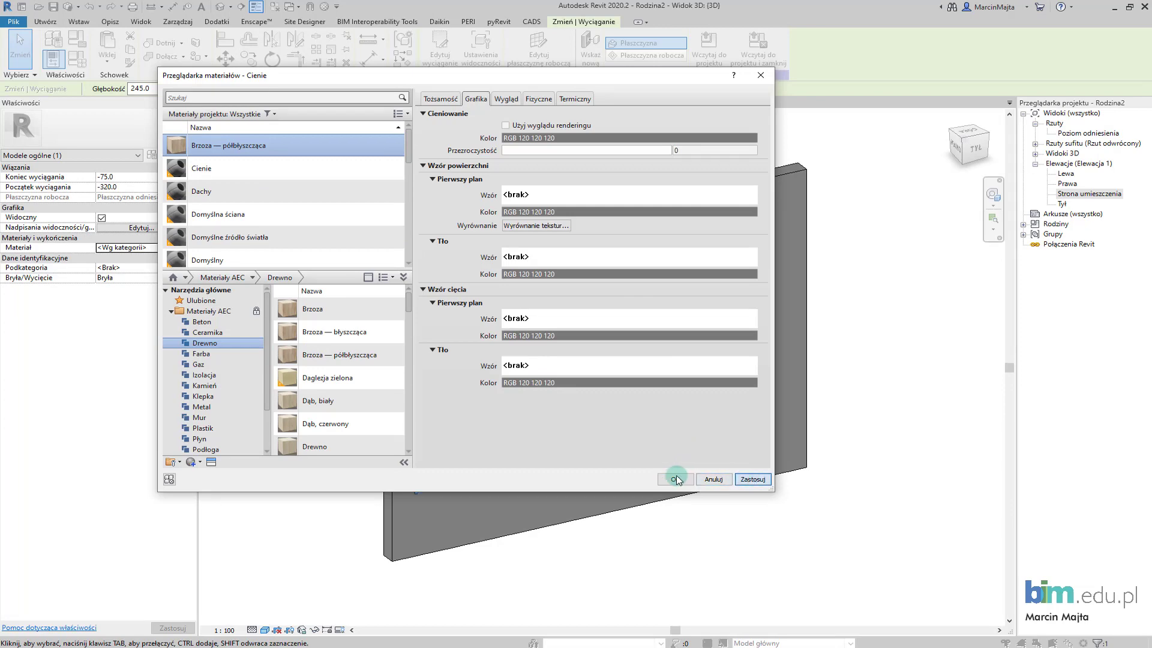
{"action": "left_click", "coordinate": [674, 479]}
Step: Assign the project material Brzoza — półbłyszcząca to the extrusion and reselect the solid to check it
{"action": "left_click", "coordinate": [184, 249]}
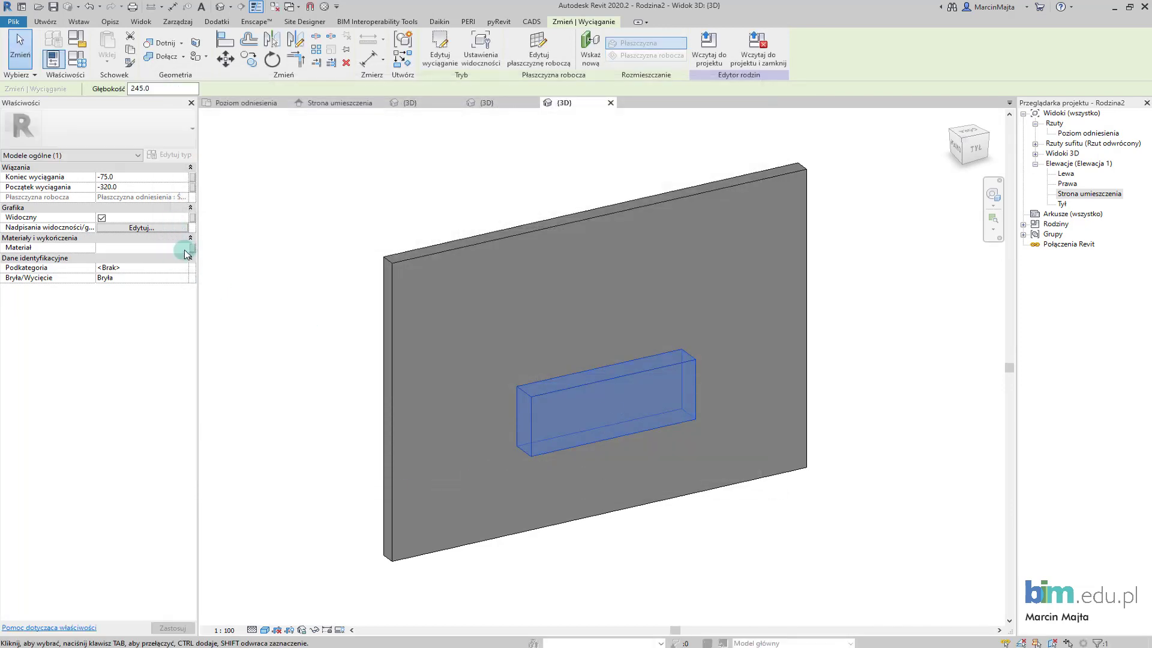
{"action": "left_click", "coordinate": [184, 248]}
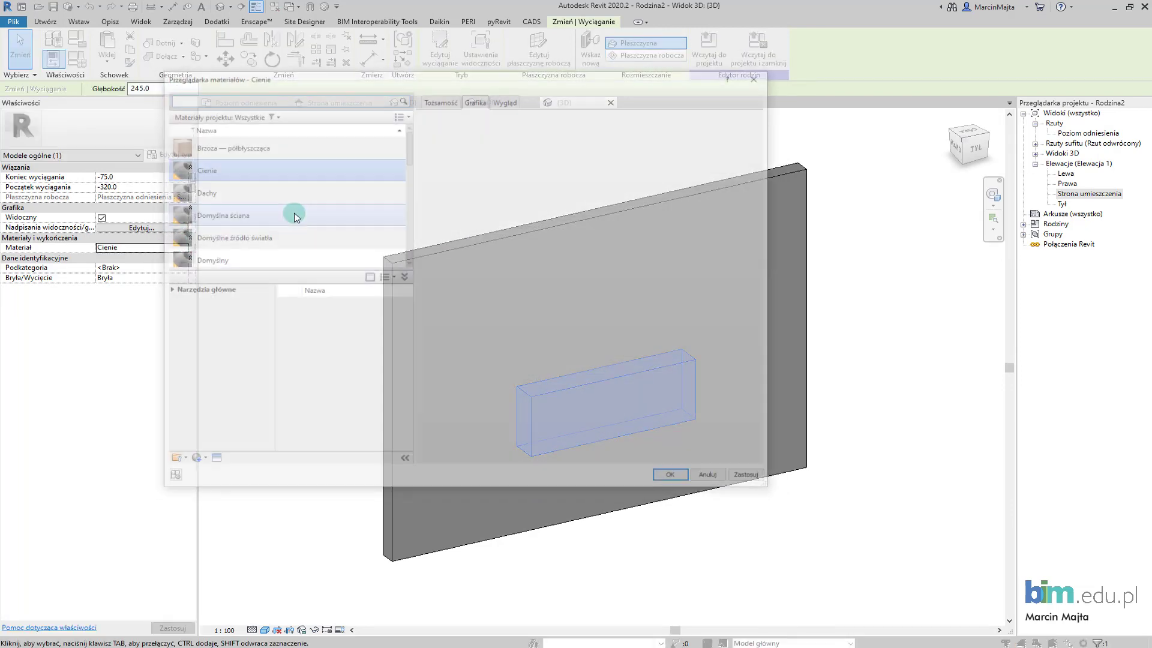
{"action": "left_click", "coordinate": [239, 141]}
{"action": "left_click", "coordinate": [675, 479]}
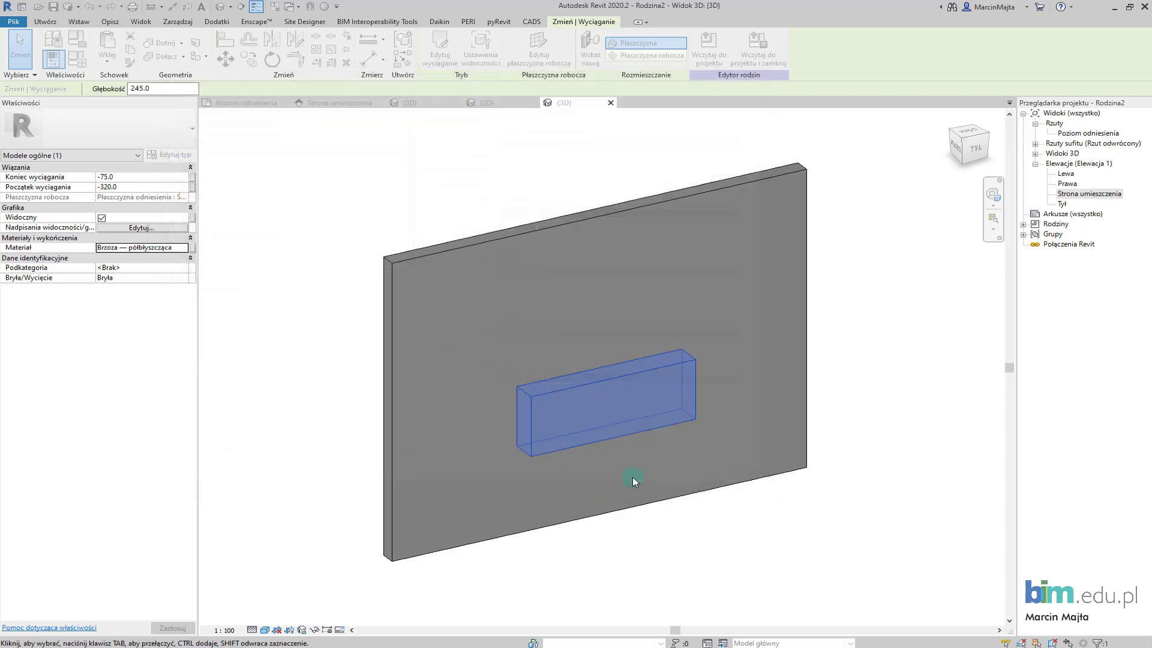
{"action": "left_click", "coordinate": [303, 358]}
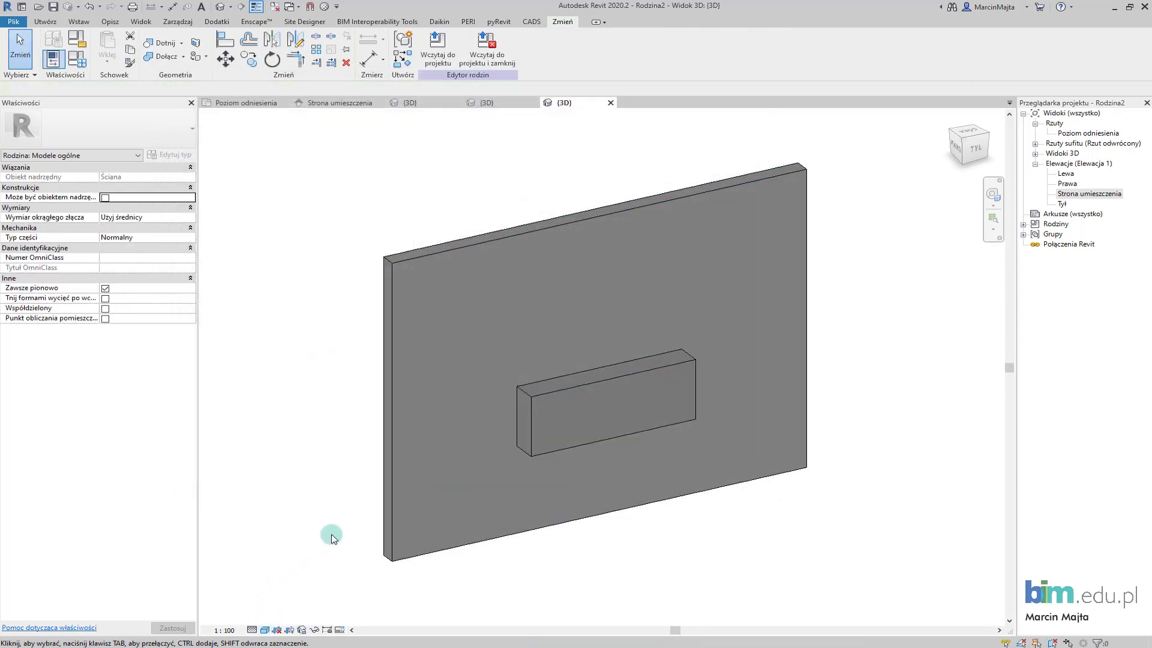
{"action": "left_click", "coordinate": [518, 434]}
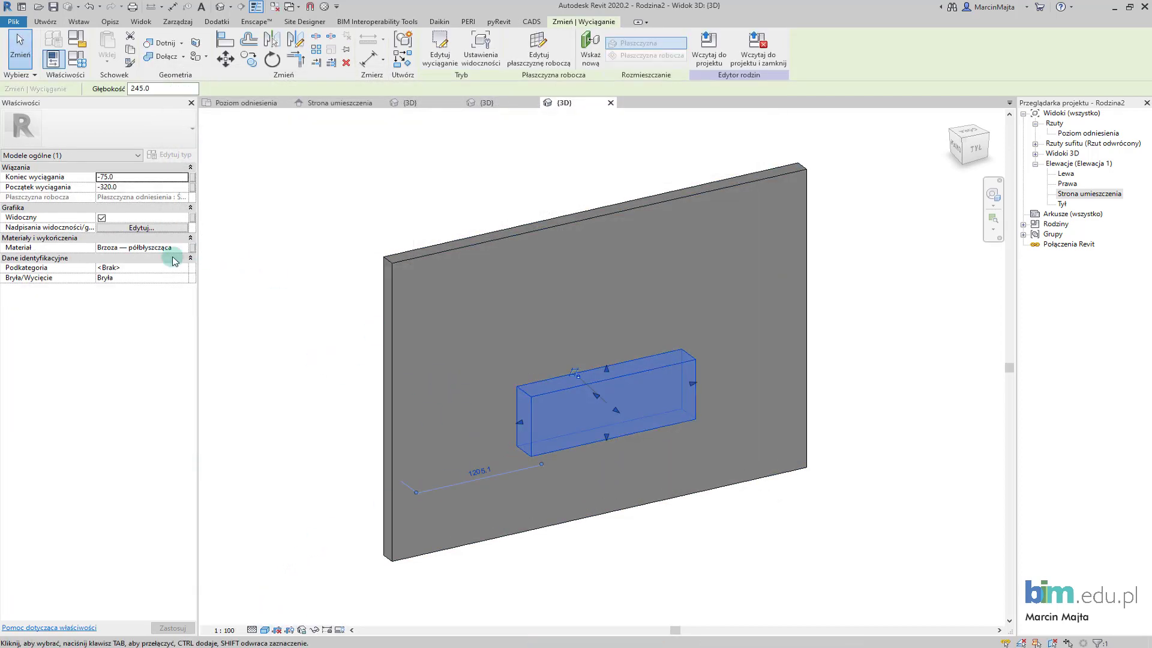
Step: Set the 3D view's visual style to Realistyczny and inspect the wood texture on the extrusion
{"action": "left_click", "coordinate": [265, 630]}
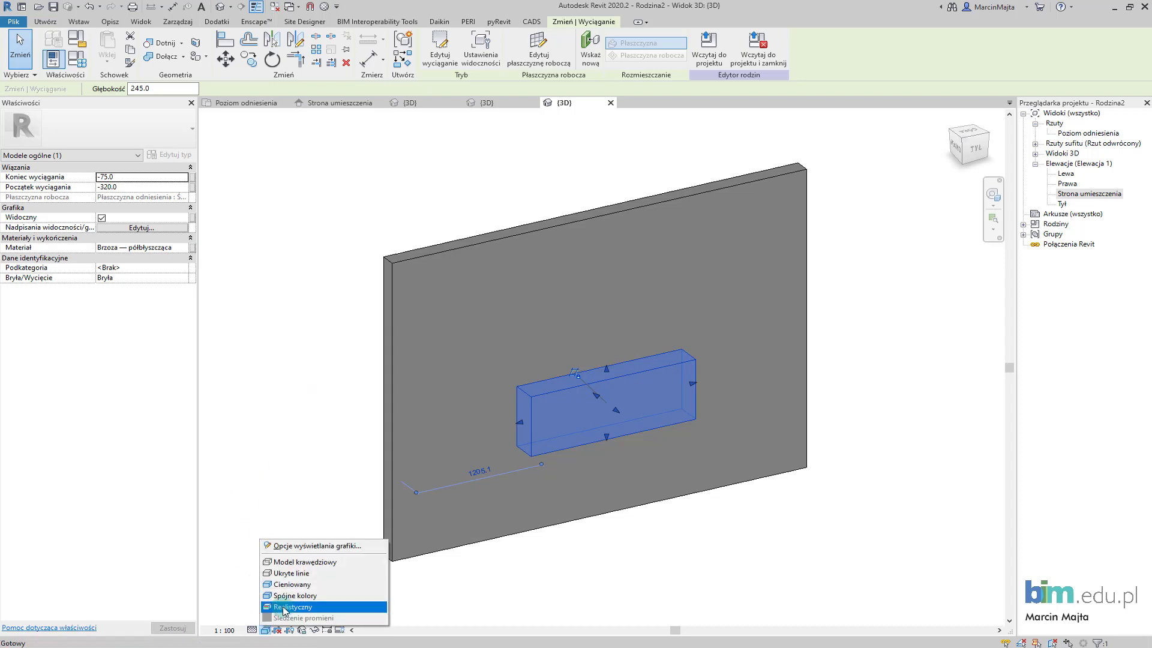
{"action": "left_click", "coordinate": [324, 606]}
{"action": "left_click", "coordinate": [610, 564]}
{"action": "scroll", "coordinate": [611, 456], "scroll_direction": "up", "scroll_amount": 1}
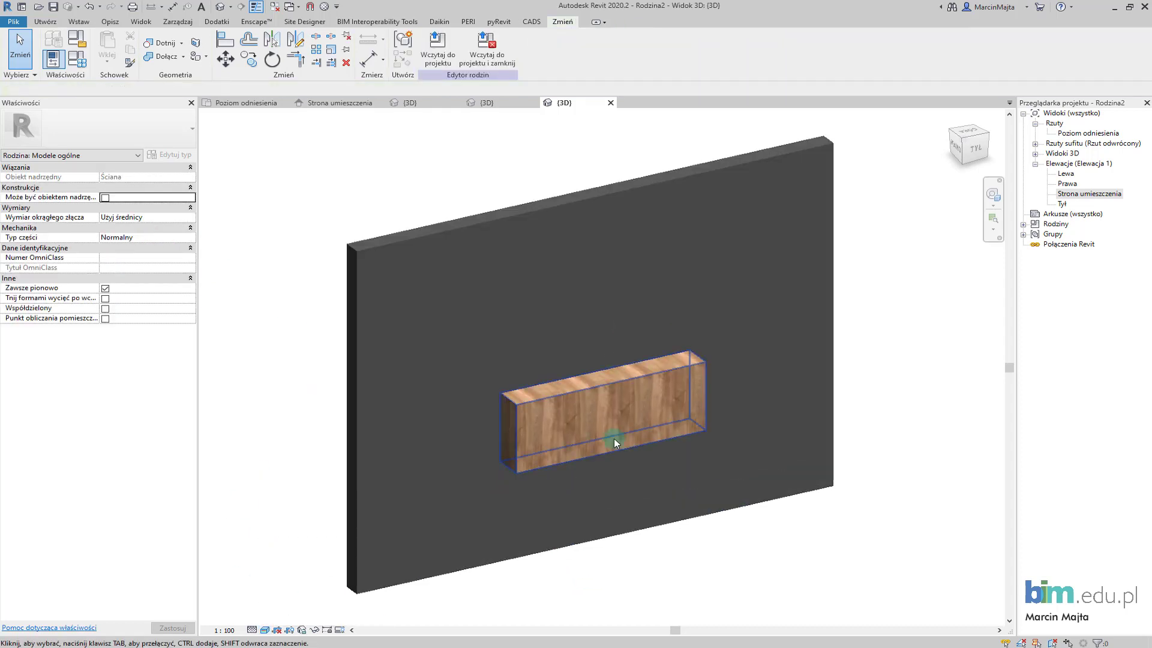
{"action": "middle_click_drag", "start_coordinate": [563, 470], "coordinate": [548, 434]}
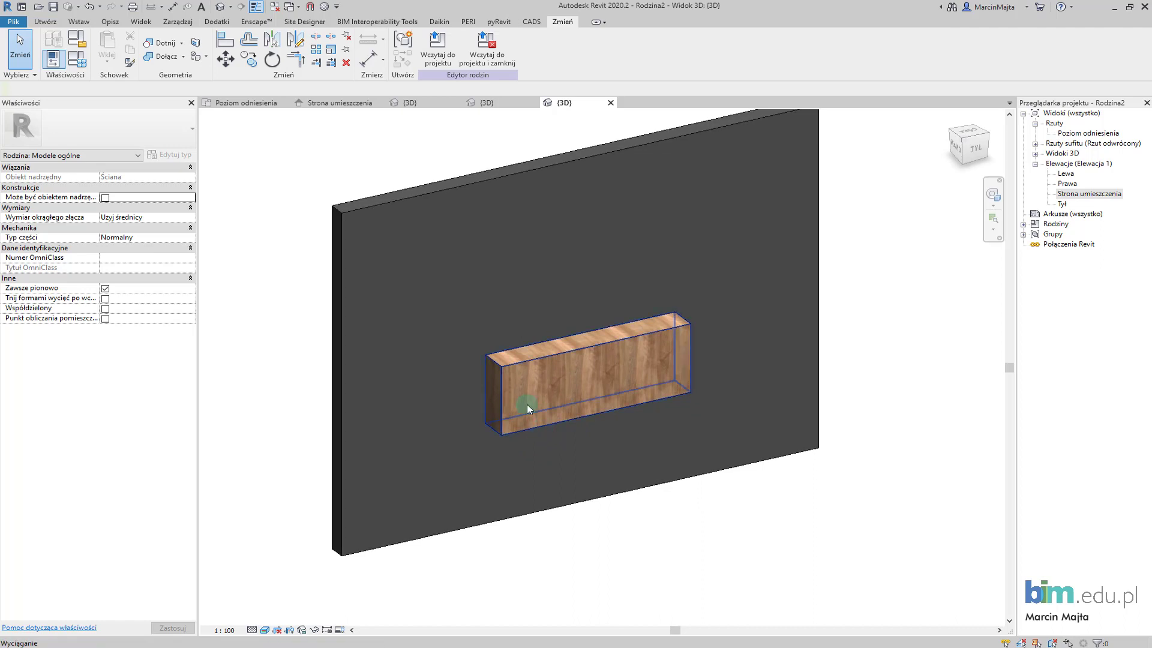
Step: Return to the Poziom odniesienia plan and set its visual style to one that displays surface colours
{"action": "left_click", "coordinate": [243, 108]}
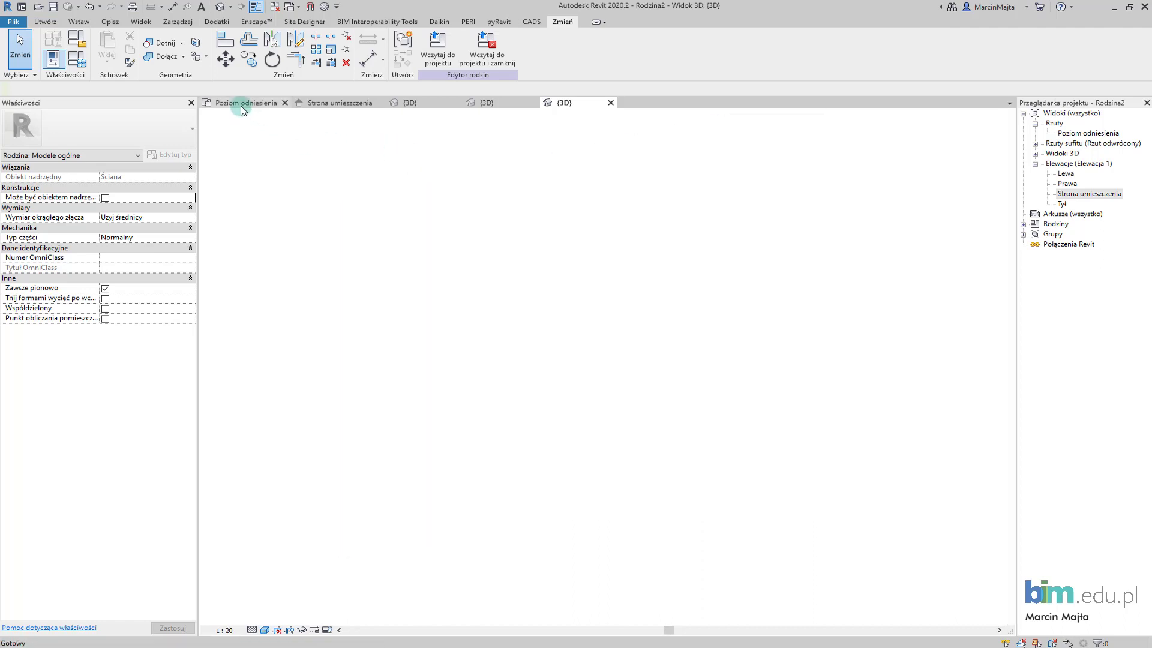
{"action": "left_click", "coordinate": [264, 631]}
{"action": "left_click", "coordinate": [296, 591]}
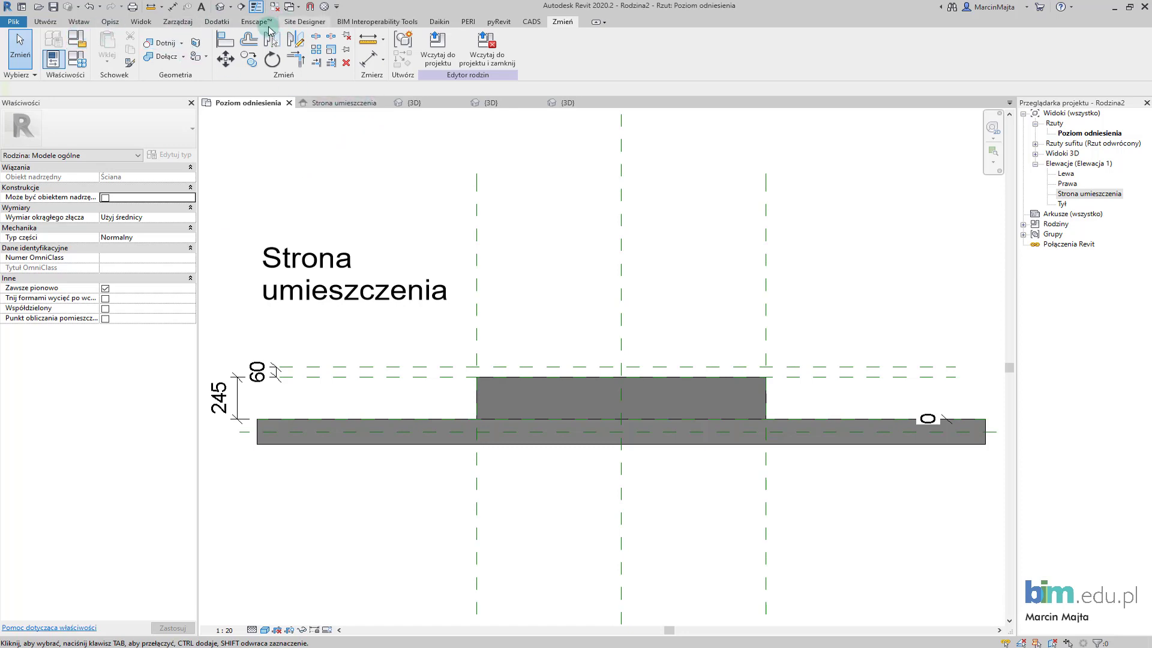
Step: Enable Użyj wyglądu renderingu for the shading of the Brzoza — półbłyszcząca material in the material browser
{"action": "left_click", "coordinate": [189, 25]}
{"action": "left_click", "coordinate": [58, 45]}
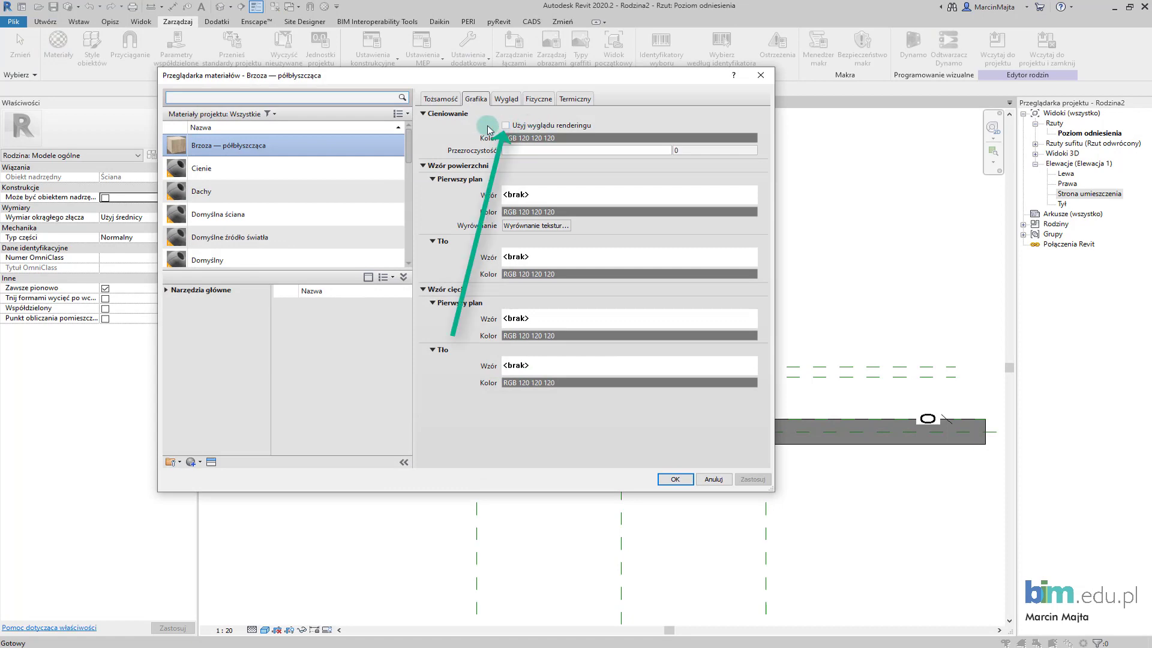
{"action": "left_click", "coordinate": [505, 125]}
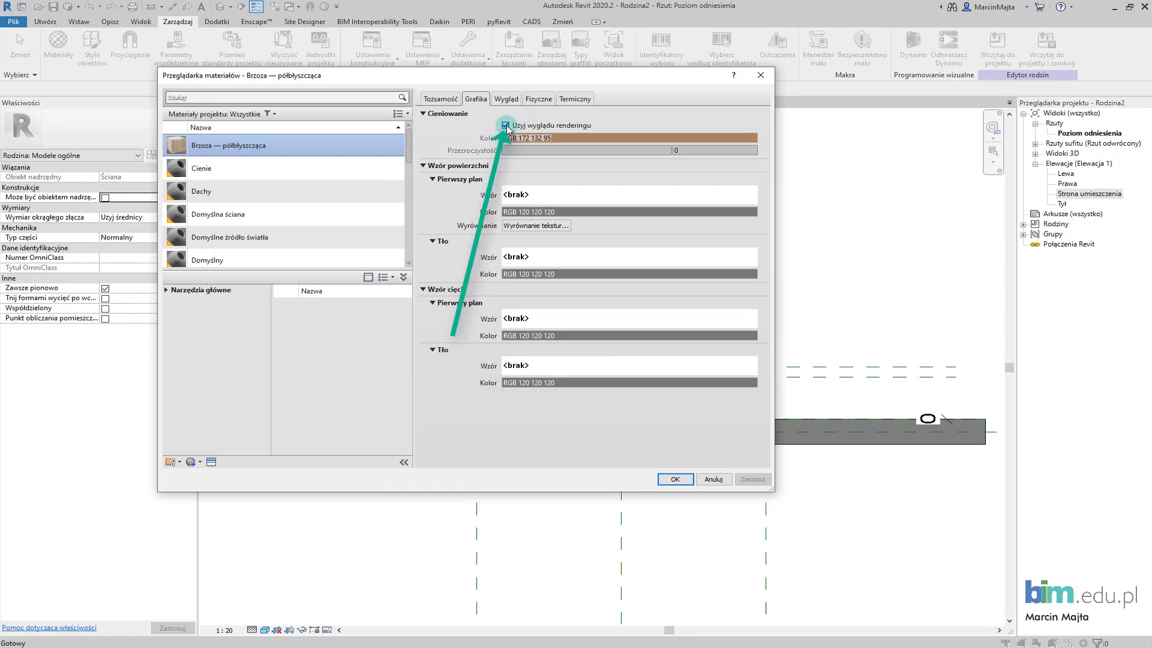
{"action": "left_click", "coordinate": [675, 479]}
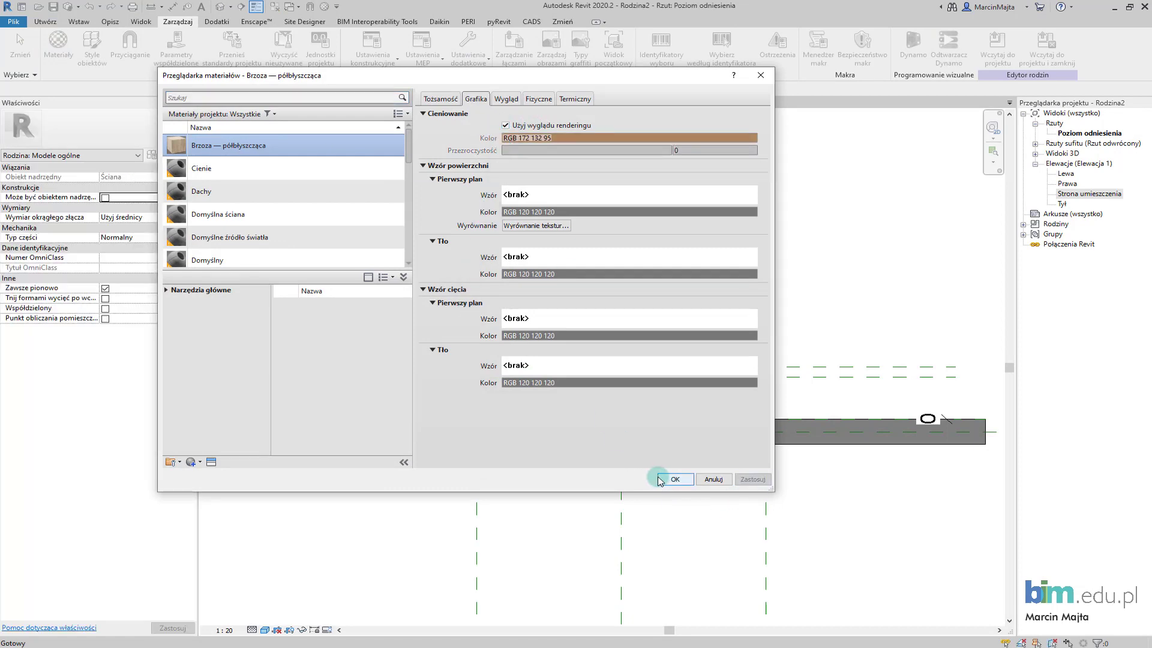
Step: Label the dimension between the wall face and the inner parallel plane with a new type parameter named Grubość Elementu
{"action": "middle_click_drag", "start_coordinate": [574, 385], "coordinate": [616, 380]}
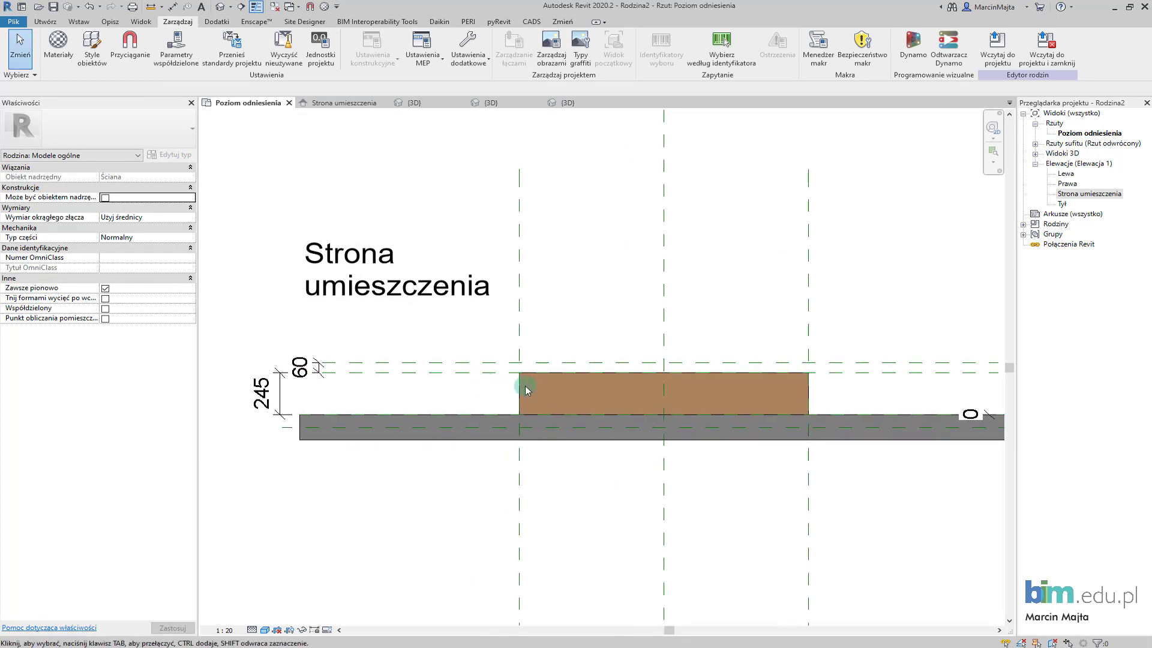
{"action": "left_click", "coordinate": [273, 397]}
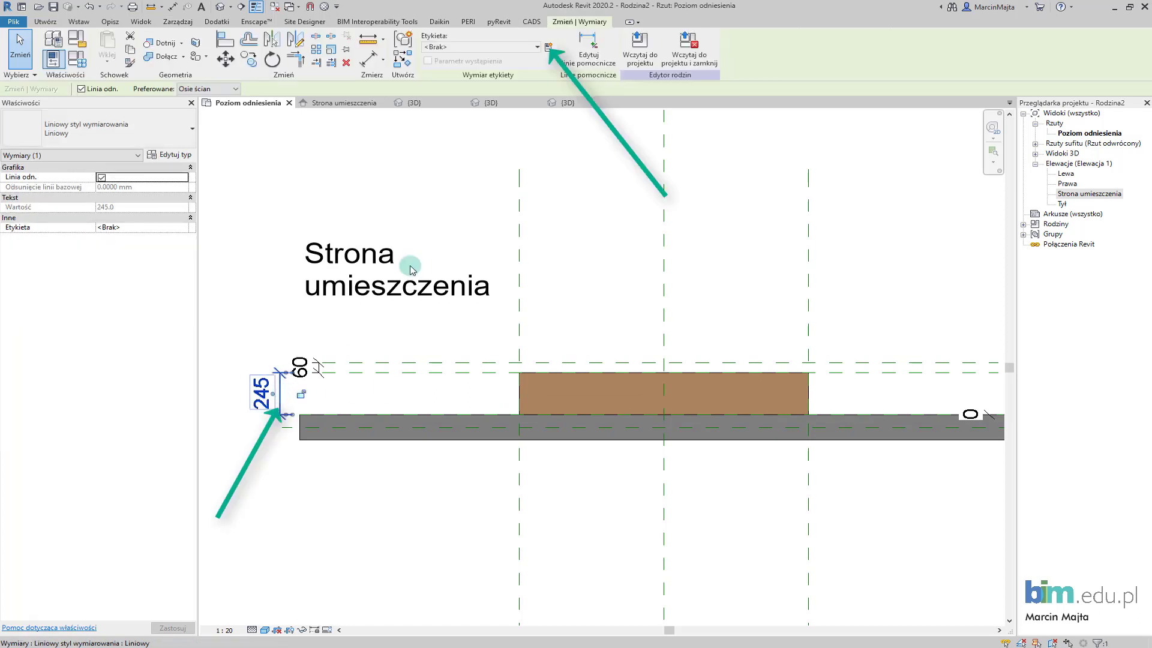
{"action": "left_click", "coordinate": [546, 51]}
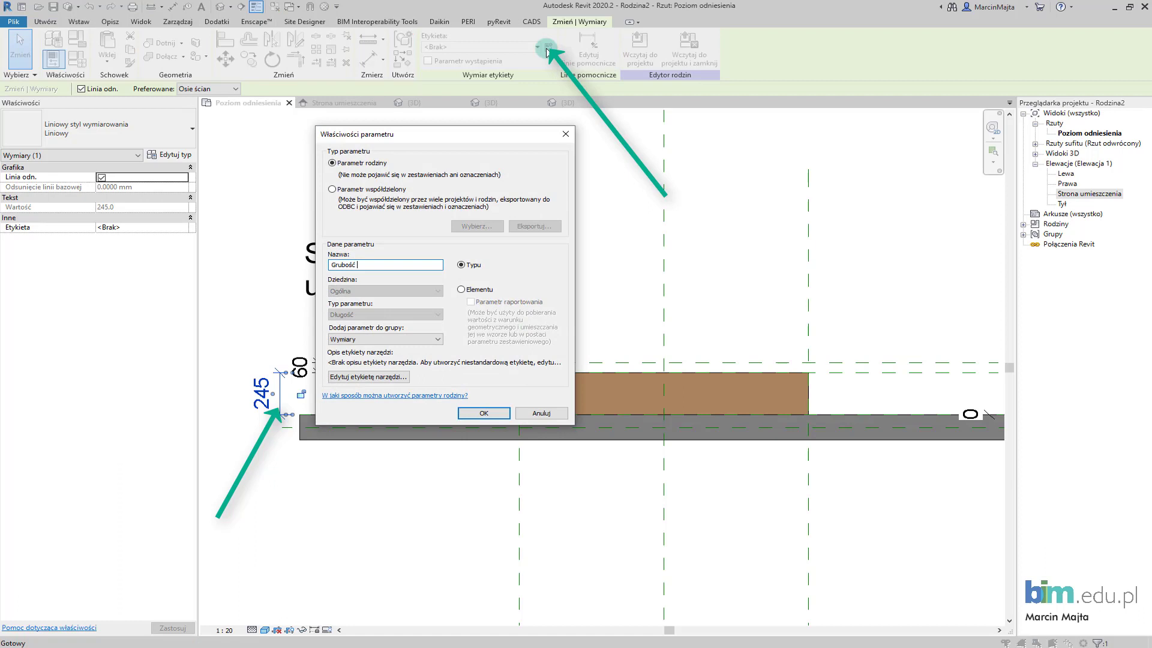
{"action": "type", "text": "Grubość Elementu"}
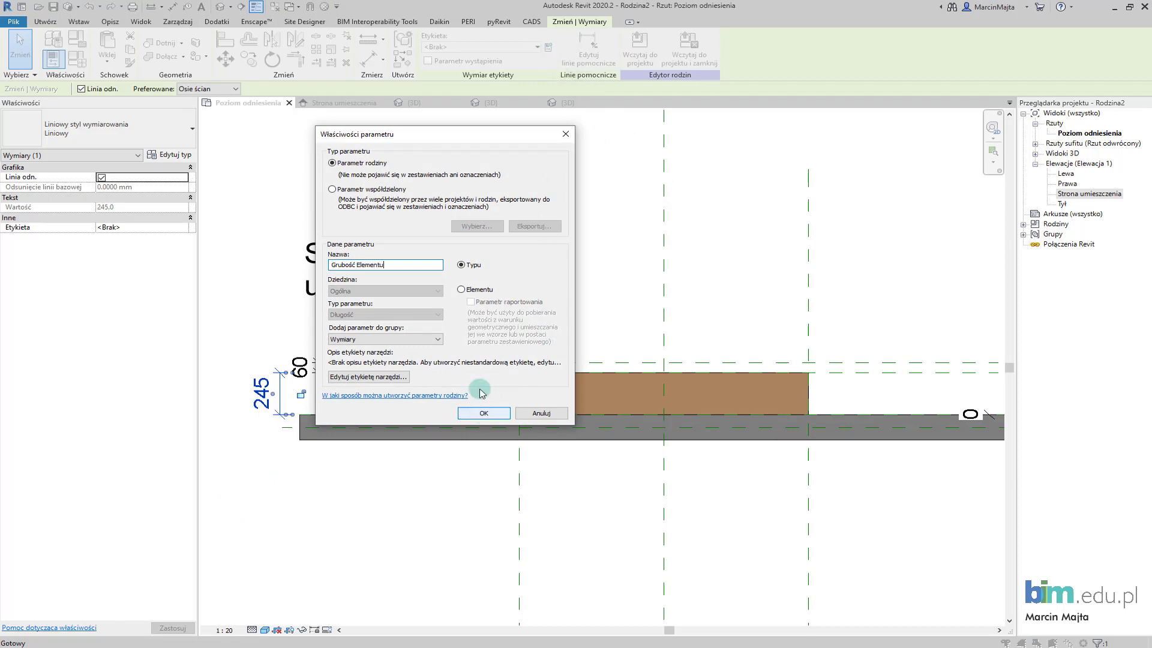
{"action": "left_click", "coordinate": [469, 263]}
{"action": "left_click", "coordinate": [484, 413]}
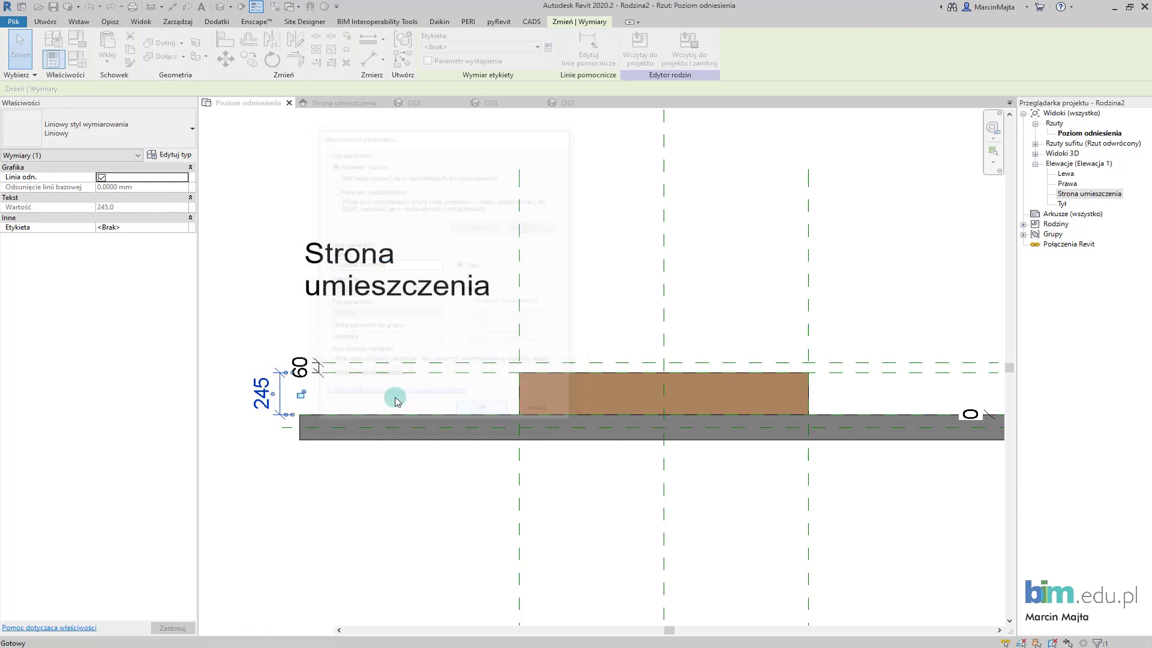
Step: Set the Grubość Elementu dimension between the wall face and the inner parallel plane to 20 mm
{"action": "left_click", "coordinate": [269, 379]}
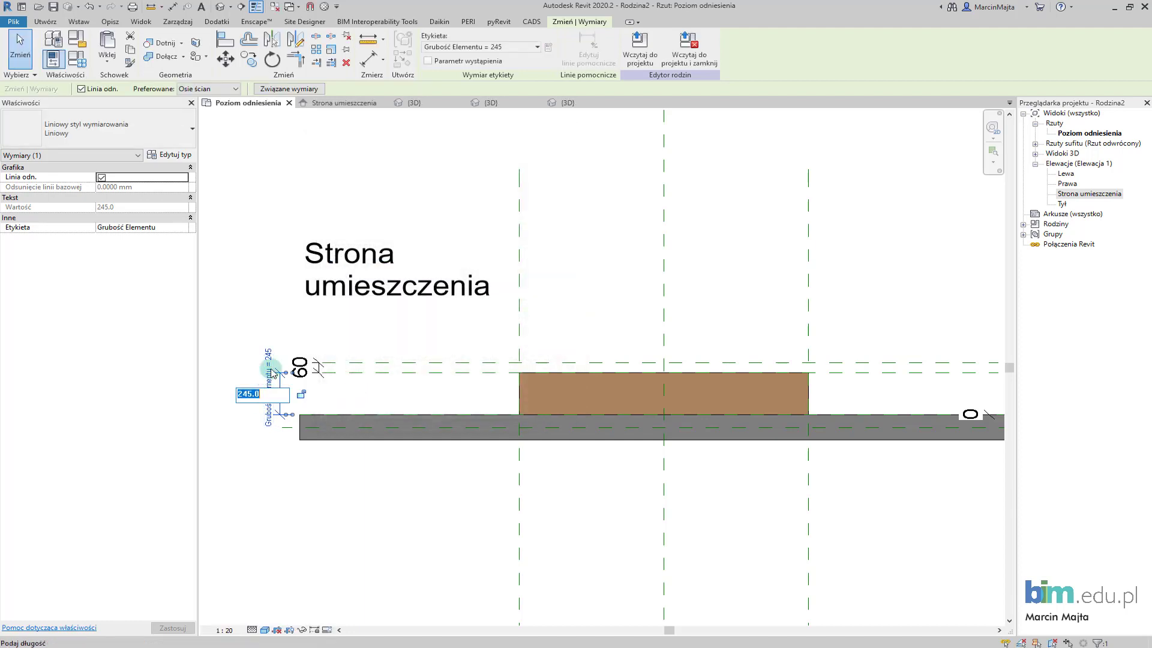
{"action": "type", "text": "20"}
{"action": "key", "text": "Return"}
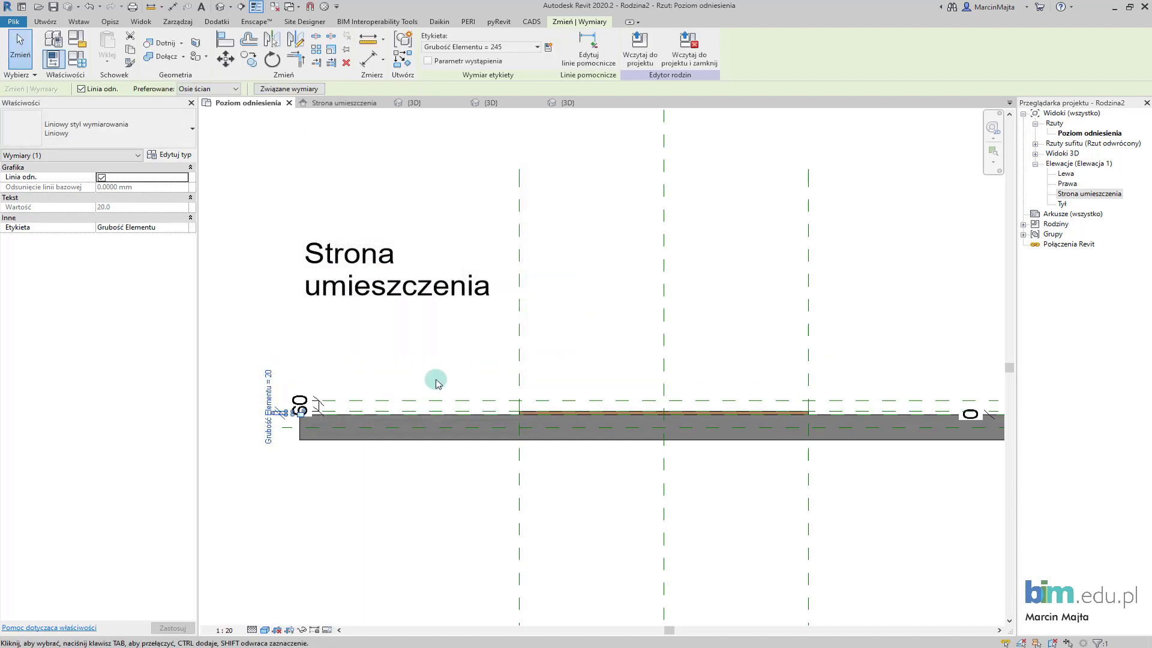
{"action": "left_click", "coordinate": [438, 374]}
Step: Check the length format in the project units settings and close them without altering anything
{"action": "key", "text": "u"}
{"action": "key", "text": "n"}
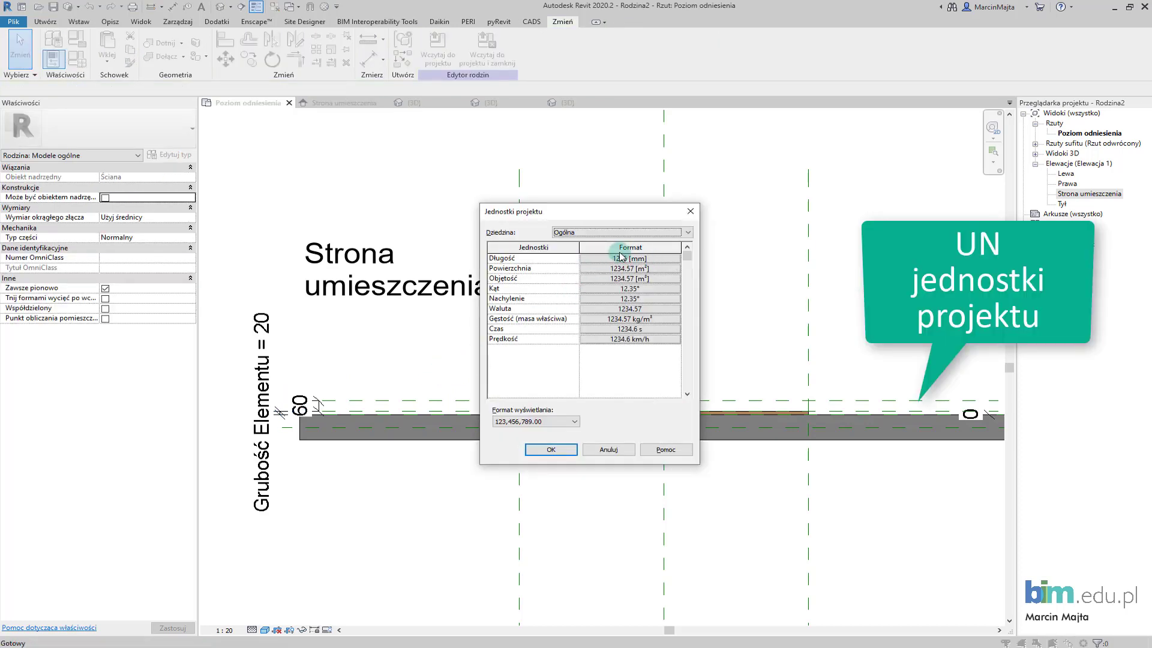
{"action": "left_click", "coordinate": [552, 449]}
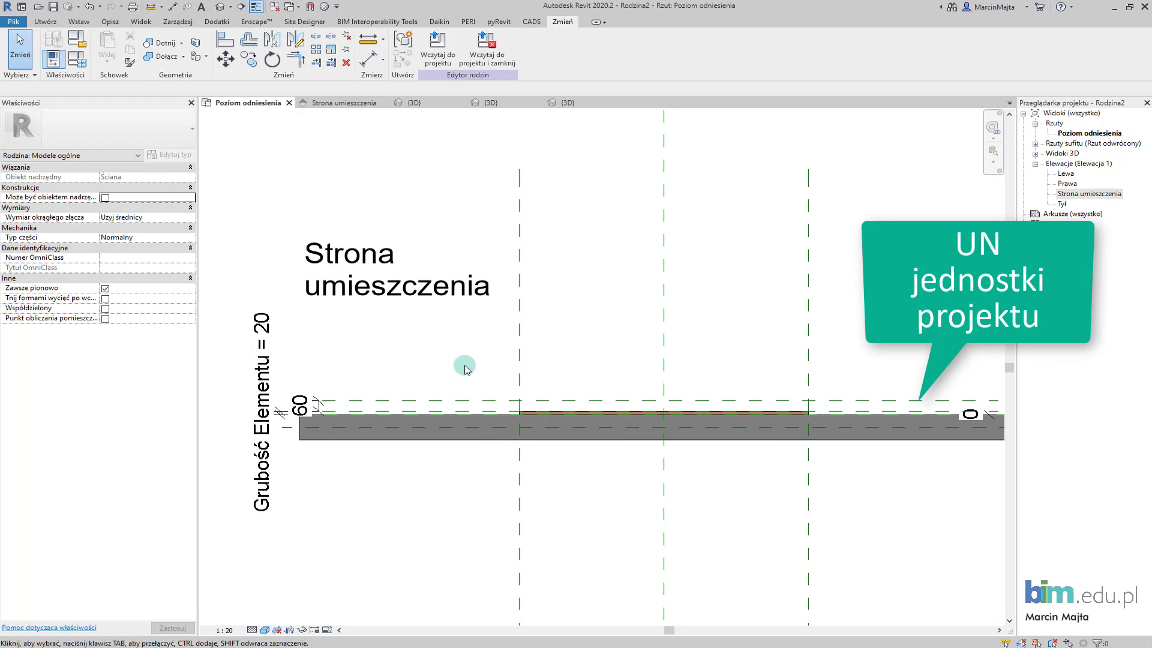
Step: Label the 60 mm dimension between the two planes in front of the wall with a new type parameter named Głębokość Półki
{"action": "middle_click_drag", "start_coordinate": [497, 366], "coordinate": [469, 329]}
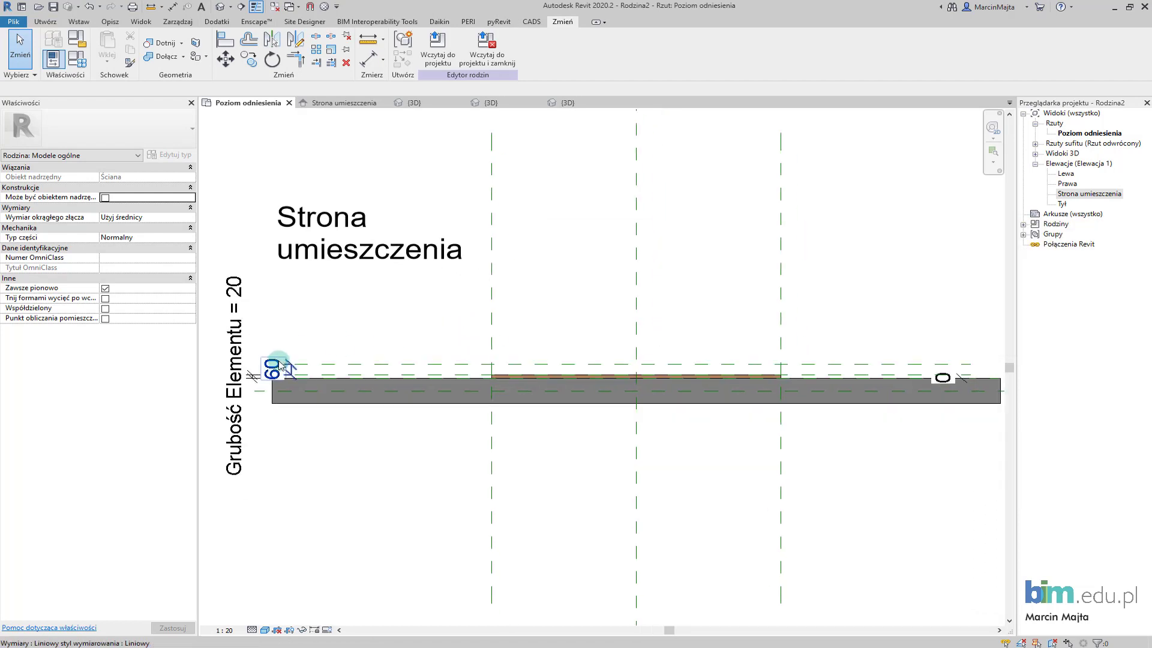
{"action": "middle_click_drag", "start_coordinate": [298, 361], "coordinate": [362, 349]}
{"action": "scroll", "coordinate": [362, 348], "scroll_direction": "up", "scroll_amount": 1}
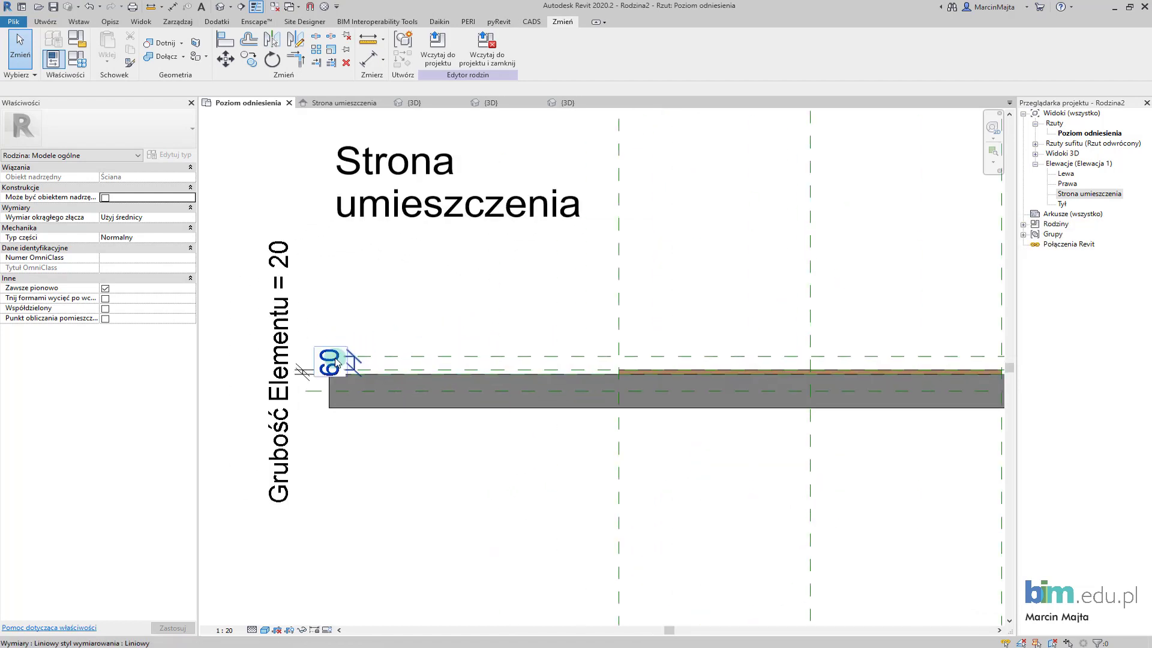
{"action": "left_click", "coordinate": [337, 362]}
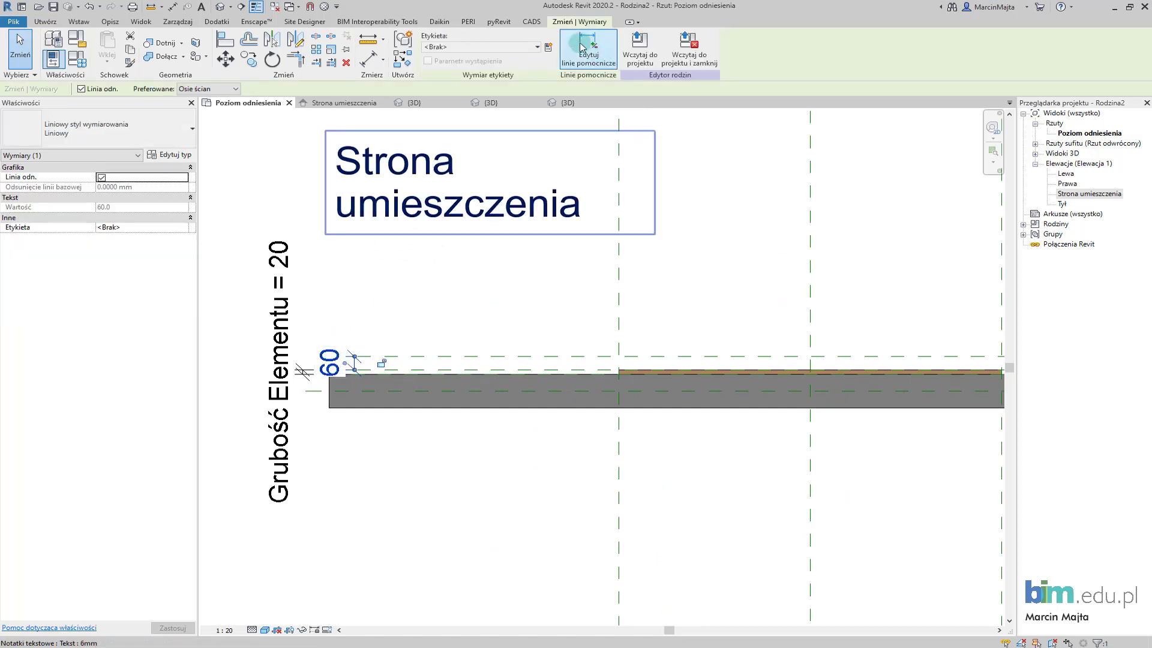
{"action": "left_click", "coordinate": [549, 48]}
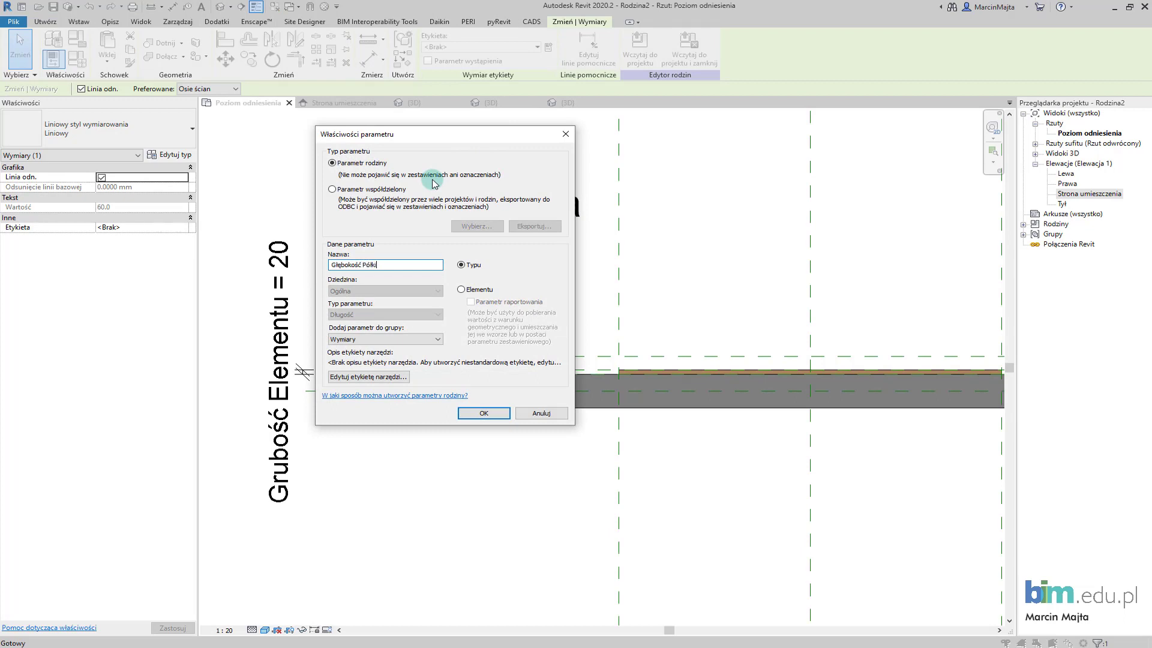
{"action": "left_click", "coordinate": [503, 414]}
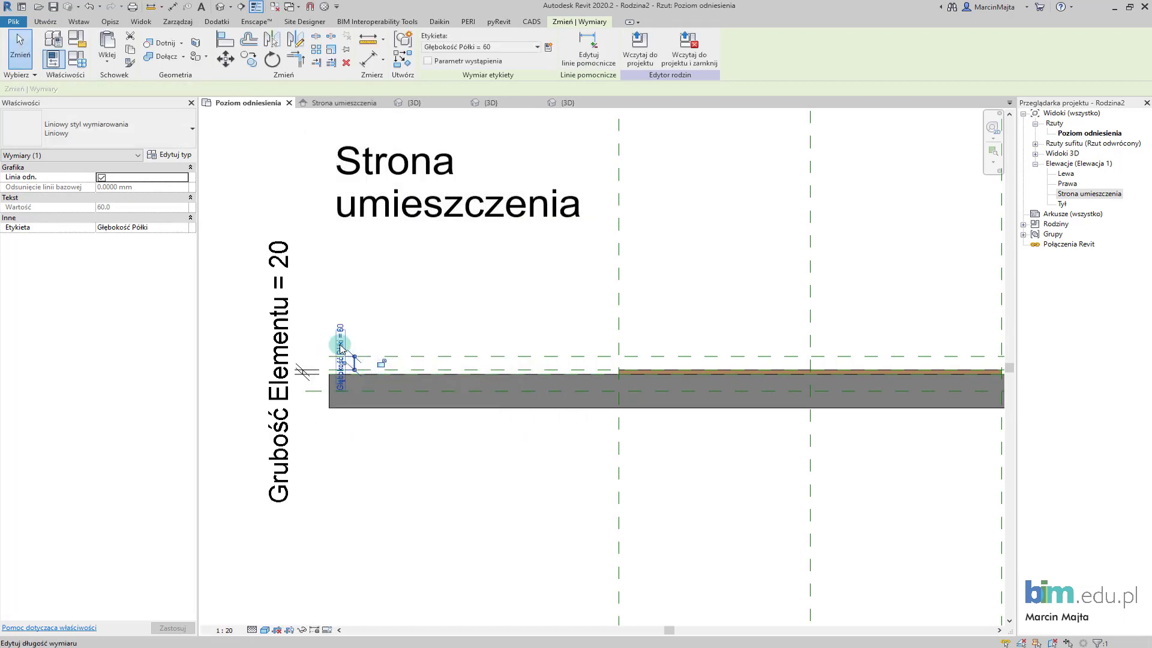
Step: Set the Głębokość Półki dimension to 280 mm
{"action": "left_click", "coordinate": [346, 337]}
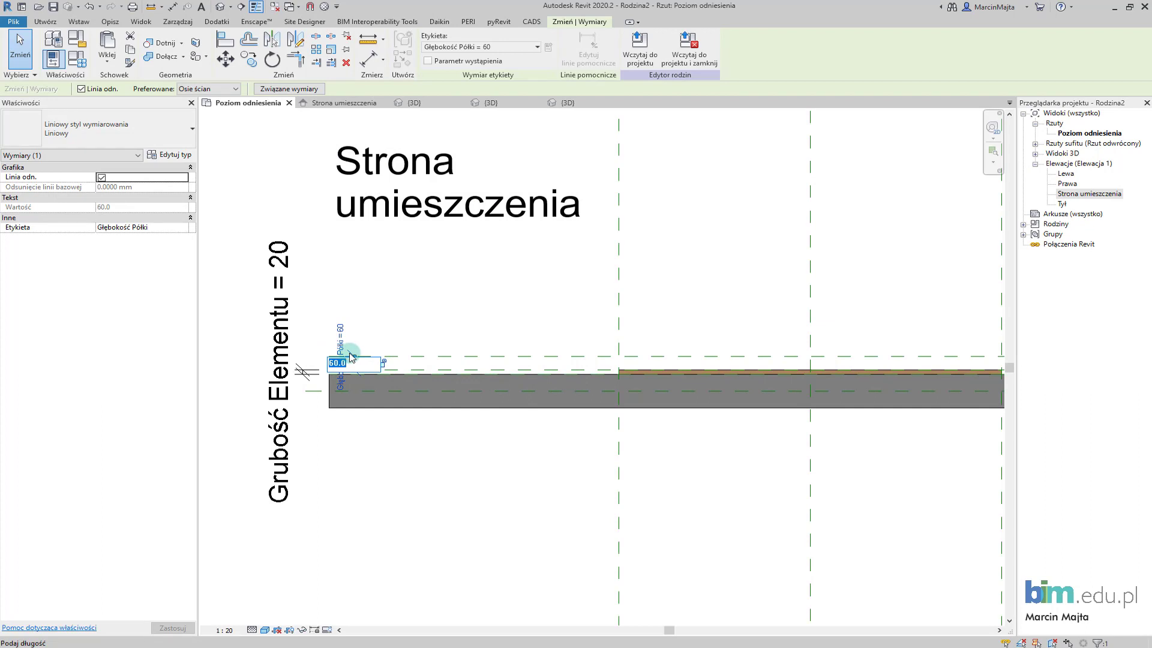
{"action": "key", "text": "Return"}
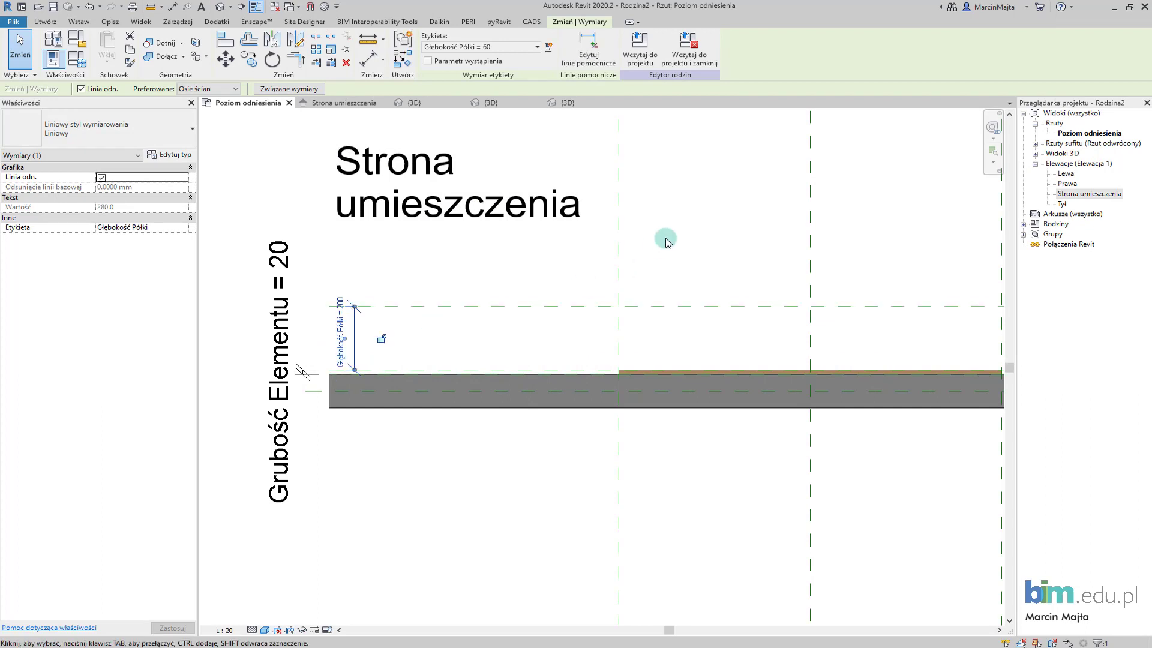
{"action": "left_click", "coordinate": [586, 264]}
{"action": "scroll", "coordinate": [586, 342], "scroll_direction": "down", "scroll_amount": 1}
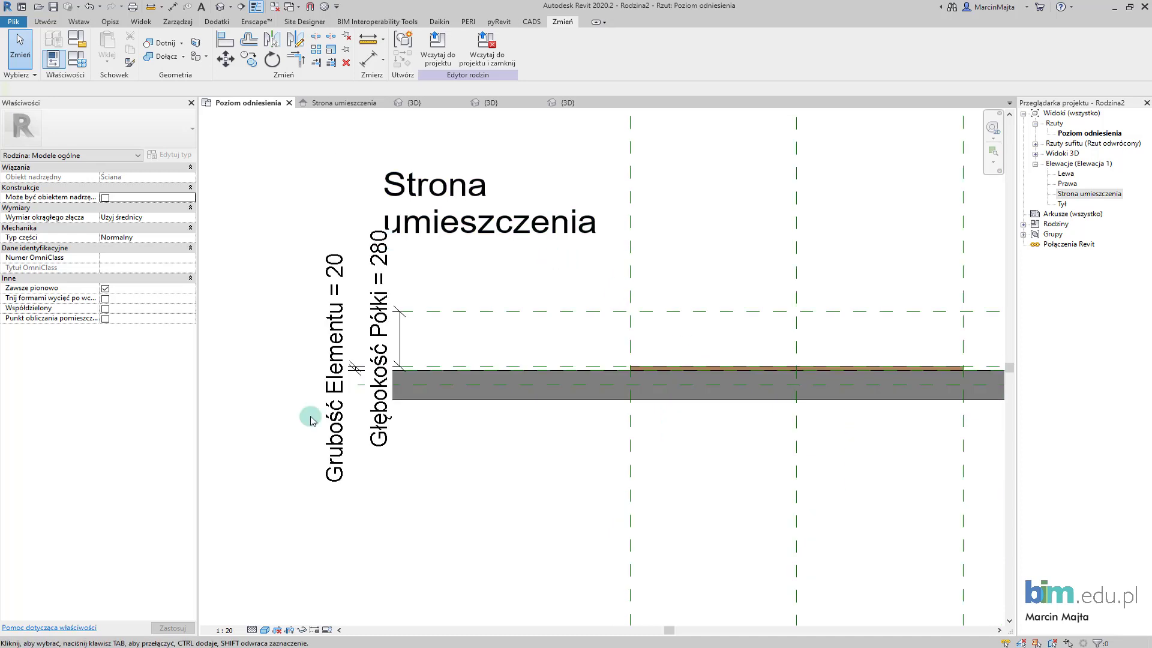
Step: In the Strona umieszczenia elevation, label the overall width dimension below the wall with a new type parameter named Szerokość Półki
{"action": "left_click", "coordinate": [323, 104]}
{"action": "left_click", "coordinate": [473, 537]}
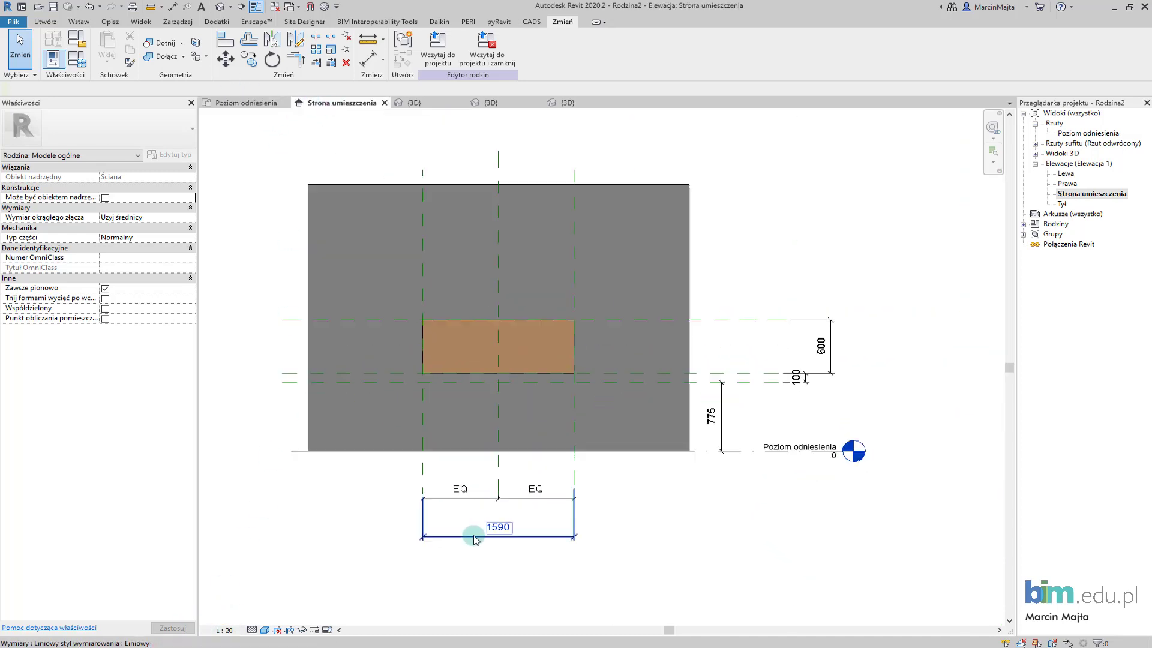
{"action": "scroll", "coordinate": [474, 538], "scroll_direction": "up", "scroll_amount": 1}
{"action": "left_click", "coordinate": [472, 536]}
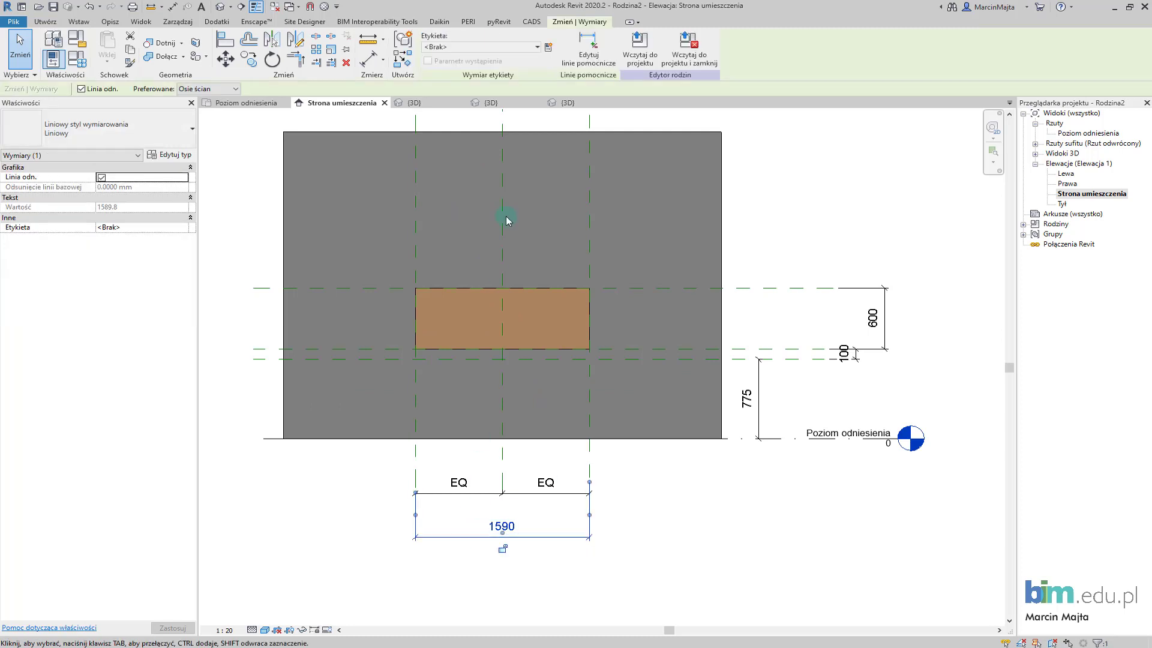
{"action": "left_click", "coordinate": [549, 47]}
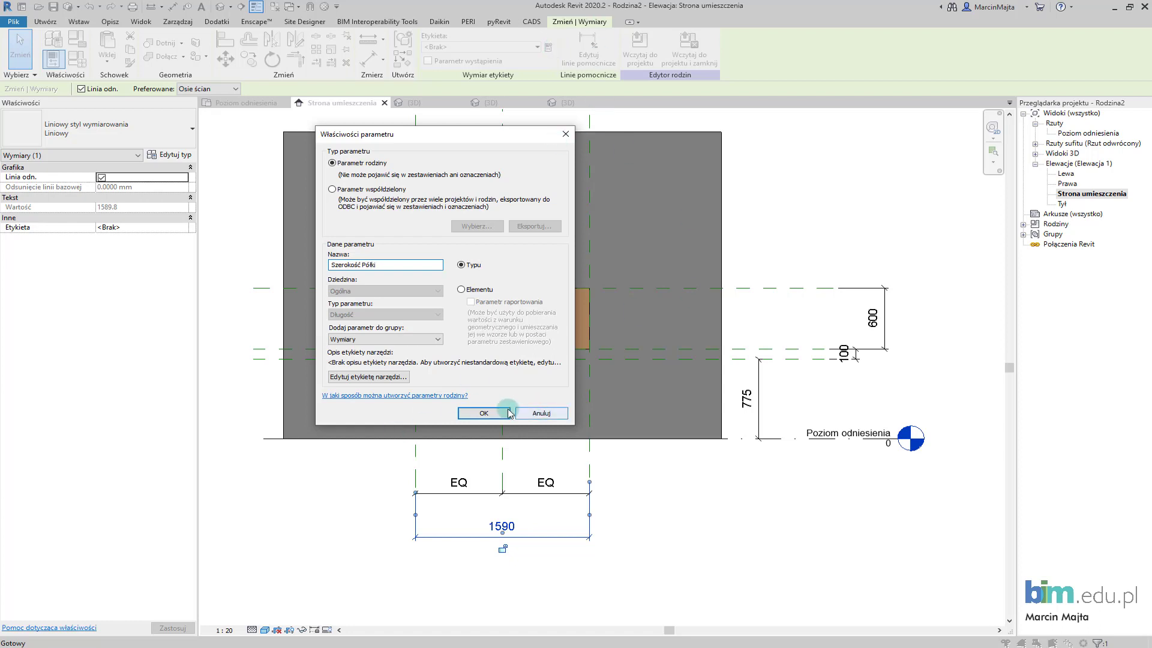
{"action": "left_click", "coordinate": [484, 413]}
{"action": "left_click", "coordinate": [741, 504]}
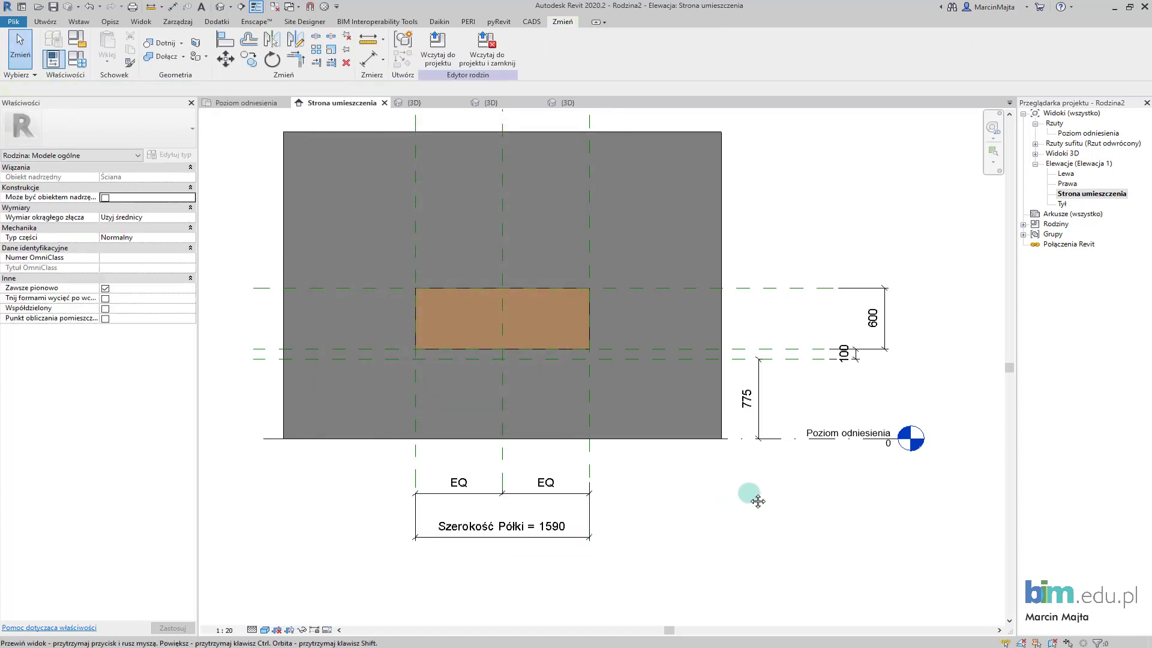
Step: Label the 100 mm dimension between the two lower horizontal planes with the existing Grubość Elementu parameter
{"action": "middle_click_drag", "start_coordinate": [758, 500], "coordinate": [710, 510]}
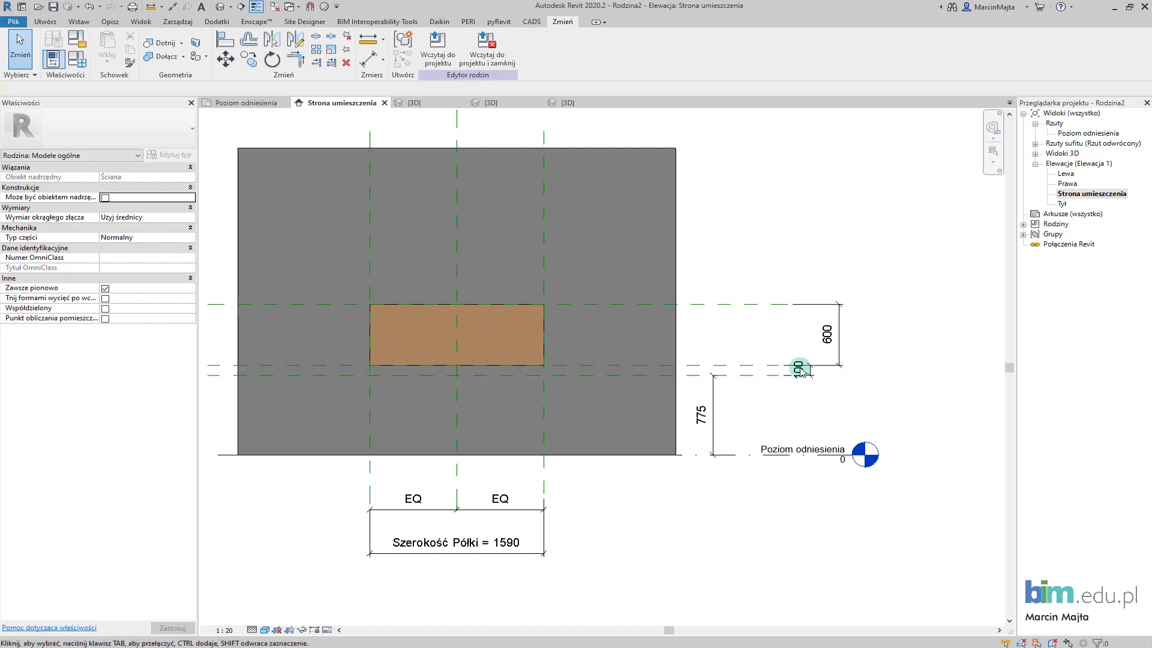
{"action": "left_click", "coordinate": [816, 378]}
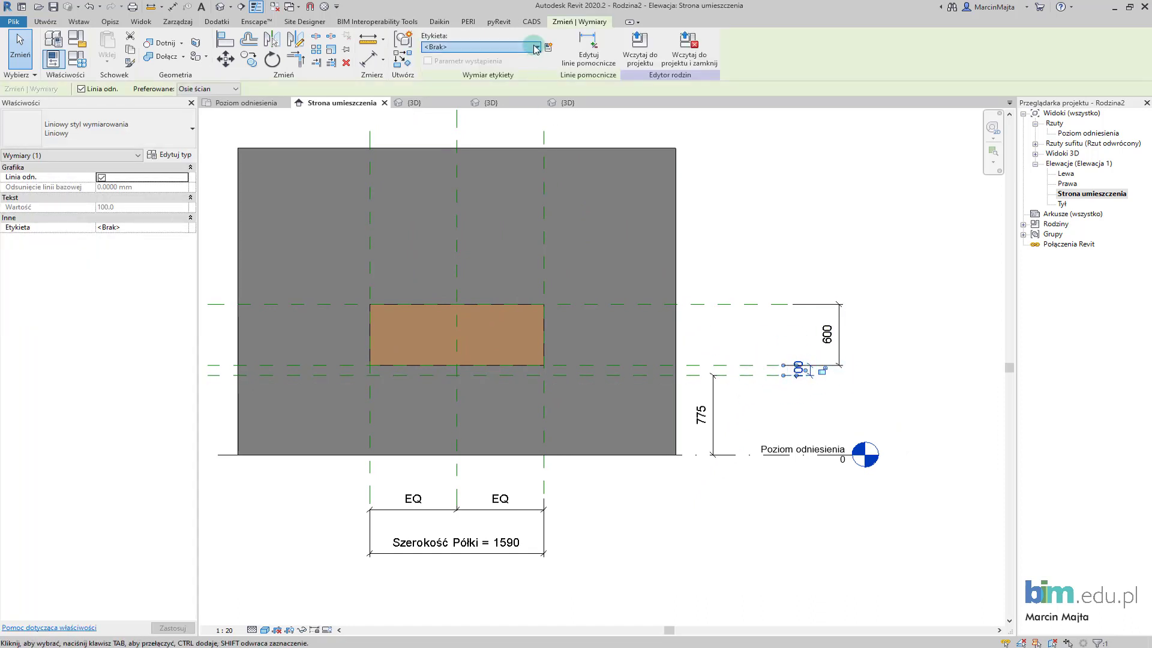
{"action": "left_click", "coordinate": [497, 47]}
{"action": "left_click", "coordinate": [493, 99]}
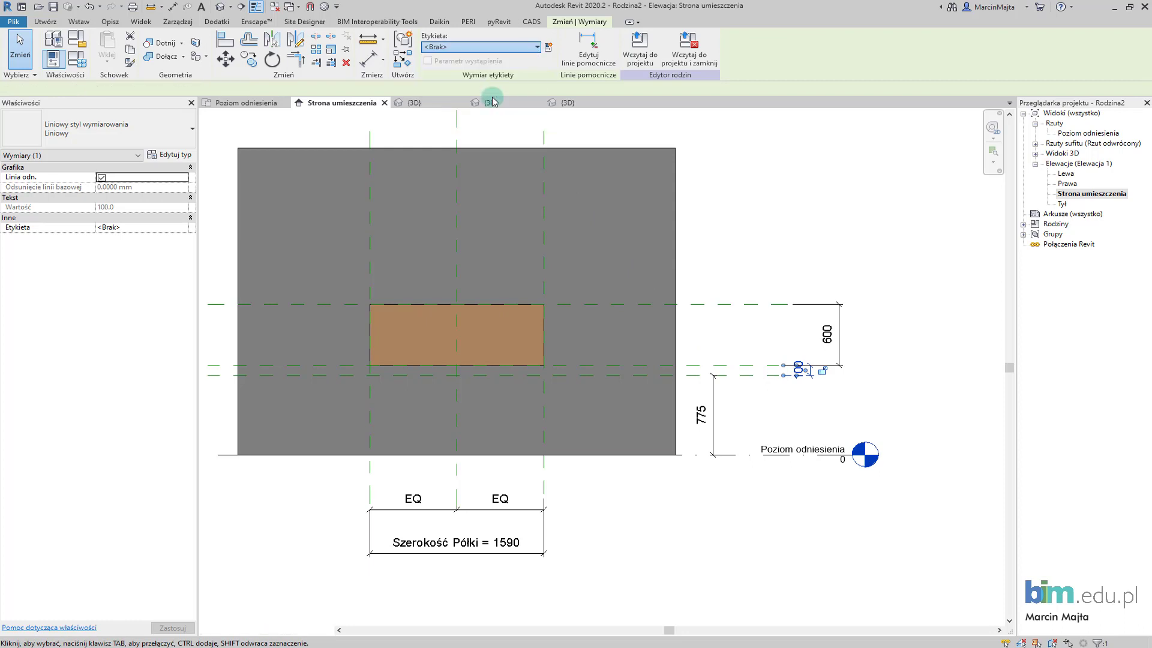
{"action": "scroll", "coordinate": [525, 375], "scroll_direction": "up", "scroll_amount": 5}
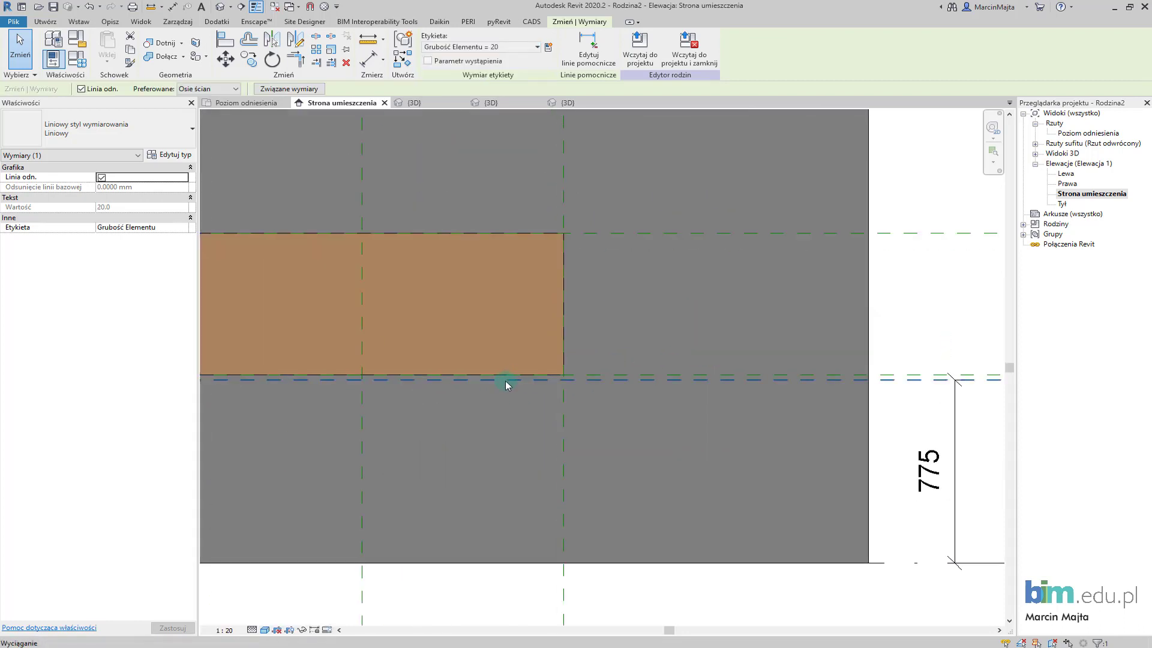
{"action": "scroll", "coordinate": [509, 373], "scroll_direction": "down", "scroll_amount": 4}
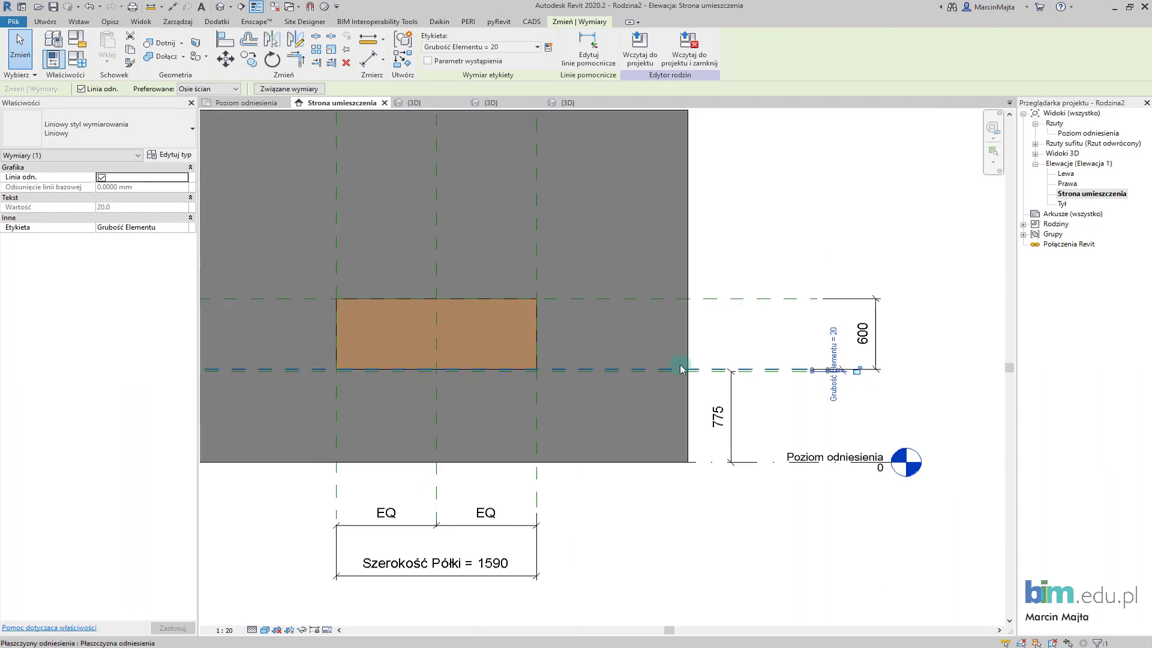
Step: Label the 600 mm vertical dimension along the extrusion's height with a new type parameter named Wysokość Półki
{"action": "left_click", "coordinate": [826, 338]}
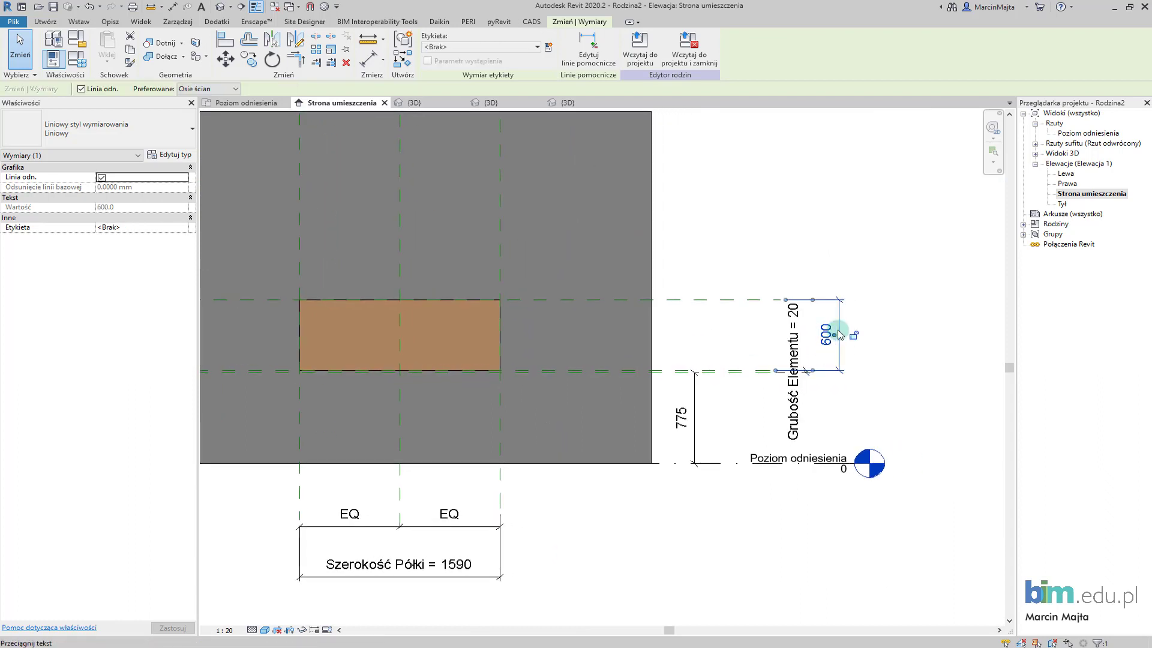
{"action": "left_click", "coordinate": [547, 47]}
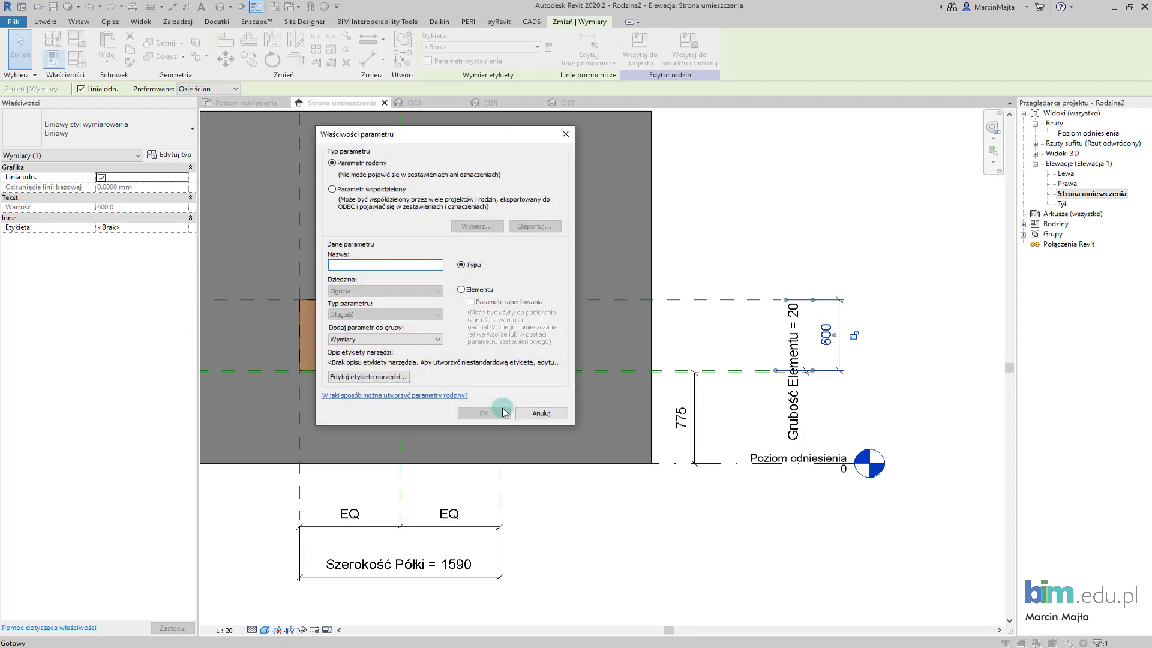
{"action": "left_click", "coordinate": [530, 414]}
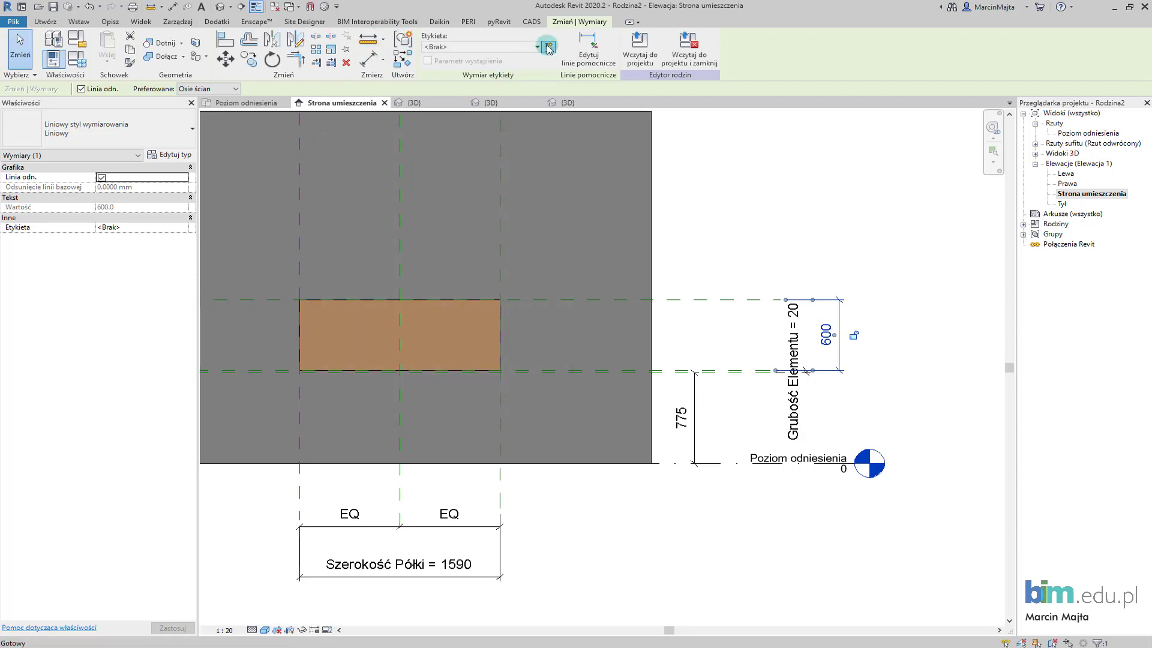
{"action": "left_click", "coordinate": [540, 48]}
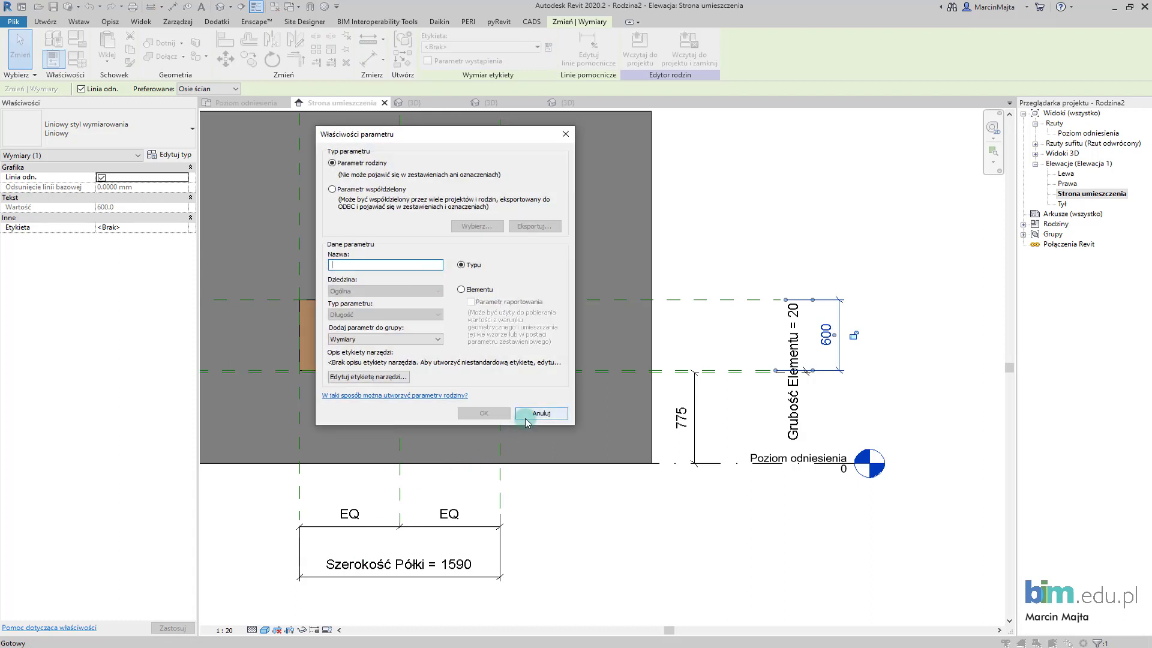
{"action": "left_click", "coordinate": [525, 415]}
{"action": "left_click", "coordinate": [535, 47]}
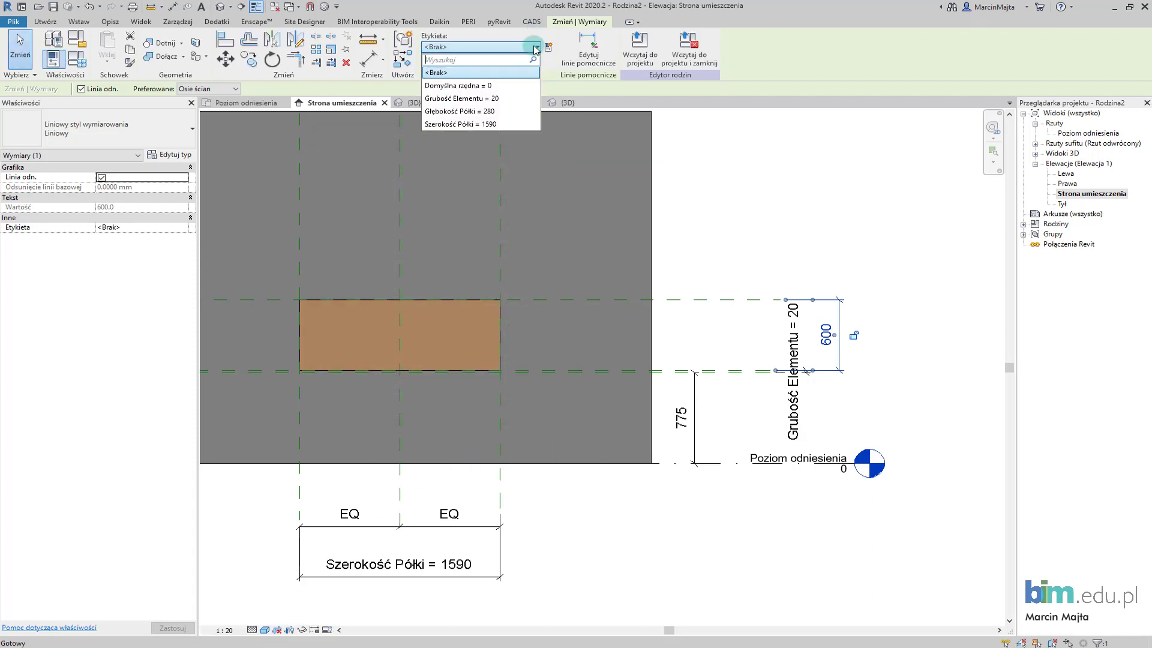
{"action": "left_click", "coordinate": [535, 48]}
{"action": "left_click", "coordinate": [535, 48]}
{"action": "left_click", "coordinate": [548, 47]}
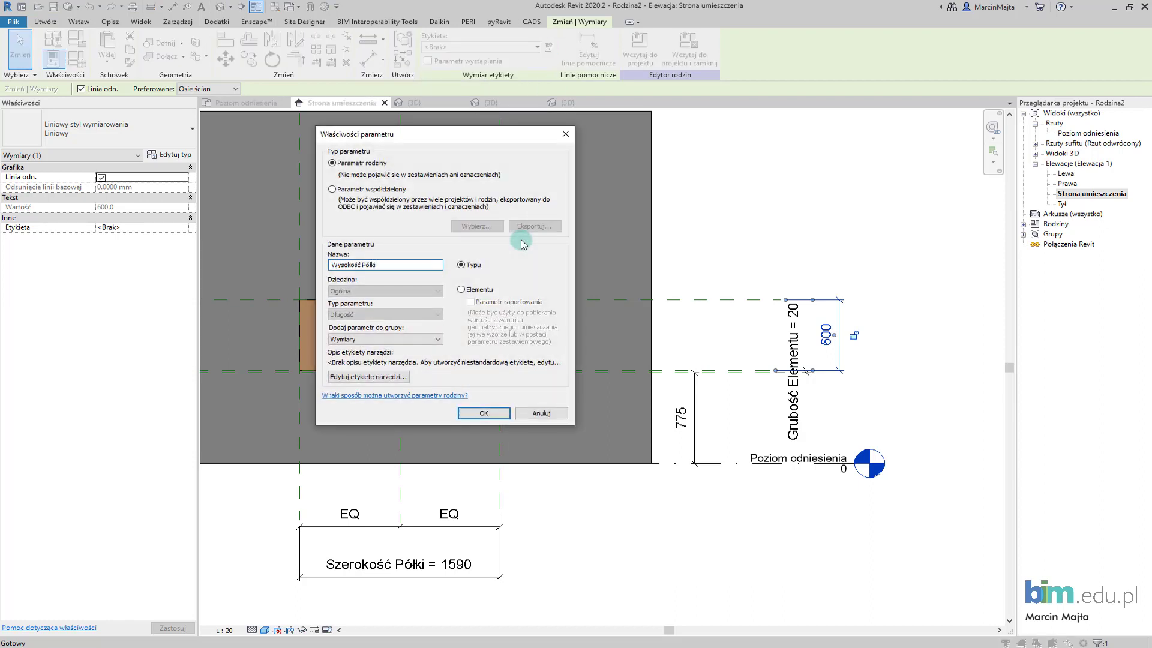
{"action": "left_click", "coordinate": [478, 413]}
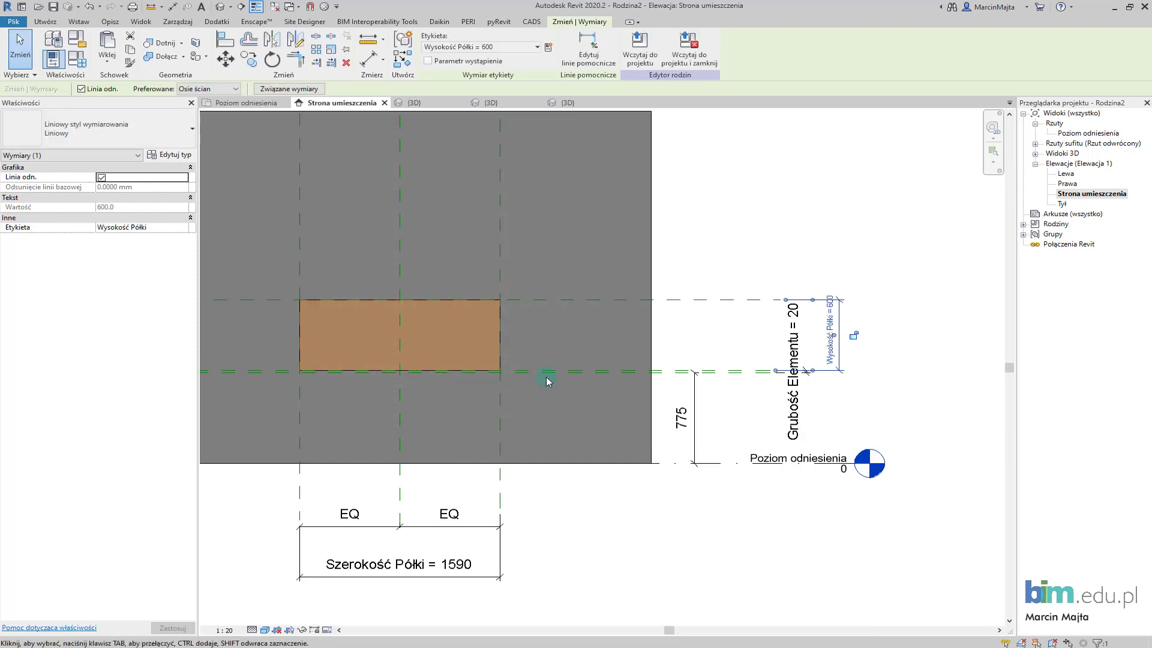
Step: Label the dimension from the reference level to the lowest shelf plane with a new type parameter named Rzędna Półki
{"action": "left_click", "coordinate": [726, 383]}
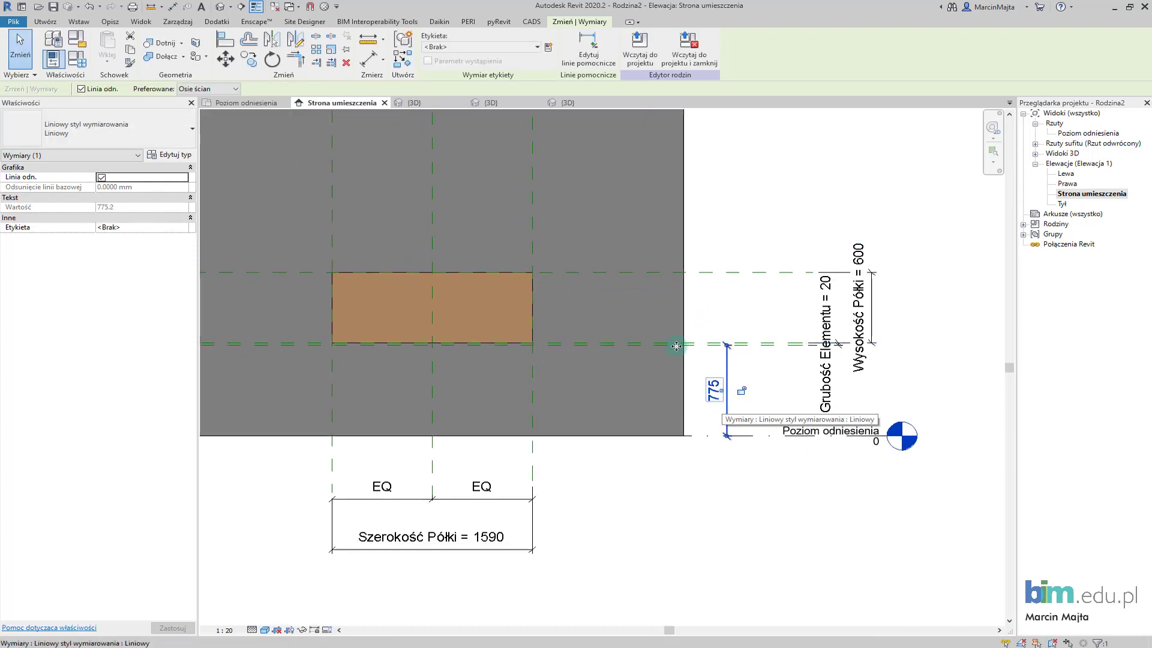
{"action": "left_click", "coordinate": [548, 48]}
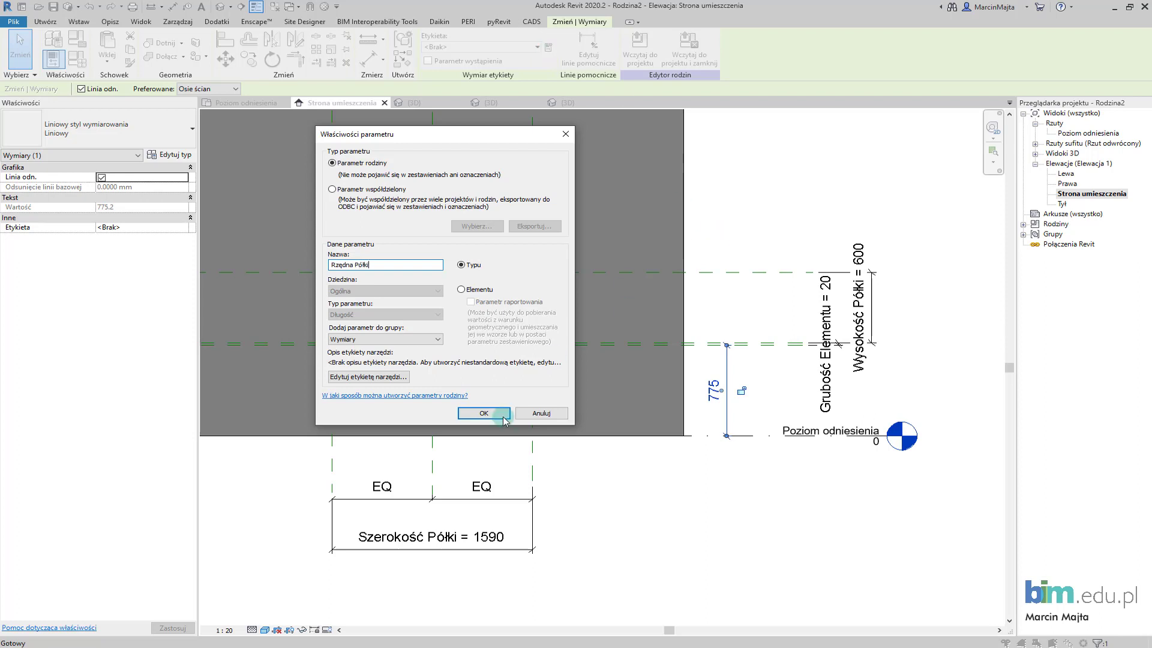
{"action": "left_click", "coordinate": [483, 413]}
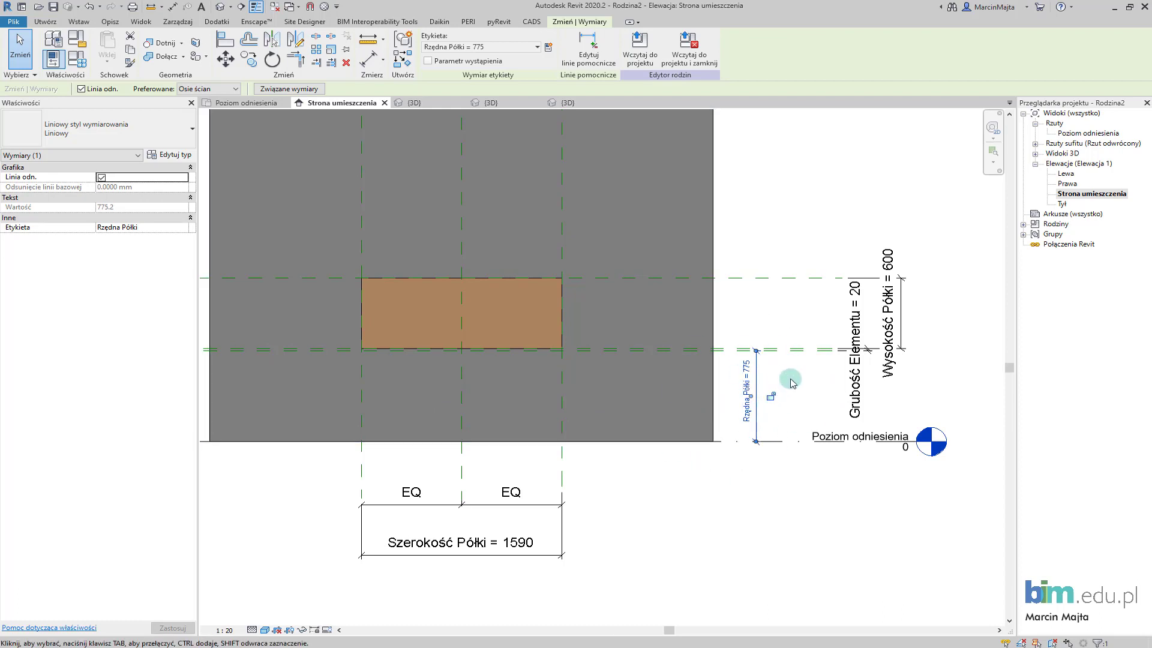
{"action": "middle_click_drag", "start_coordinate": [791, 379], "coordinate": [767, 389]}
{"action": "key", "text": "Escape"}
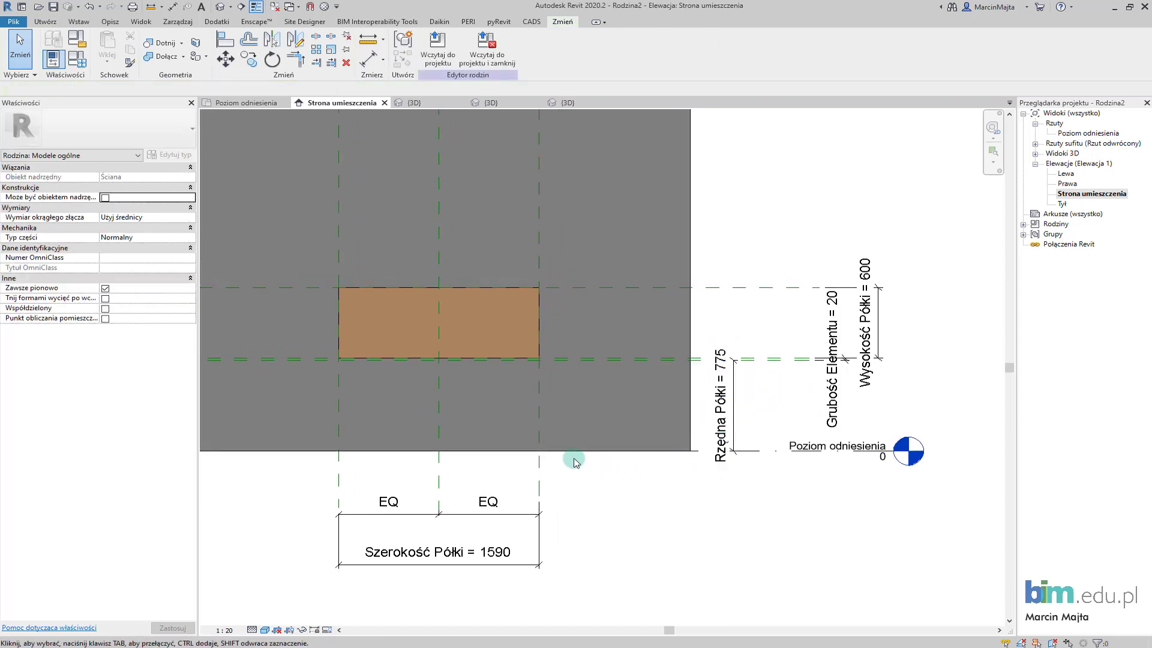
Step: Start an extrusion in the elevation and pick locked sketch lines on the two lower horizontal planes and both side planes
{"action": "middle_click_drag", "start_coordinate": [581, 397], "coordinate": [617, 421]}
{"action": "left_click", "coordinate": [107, 56]}
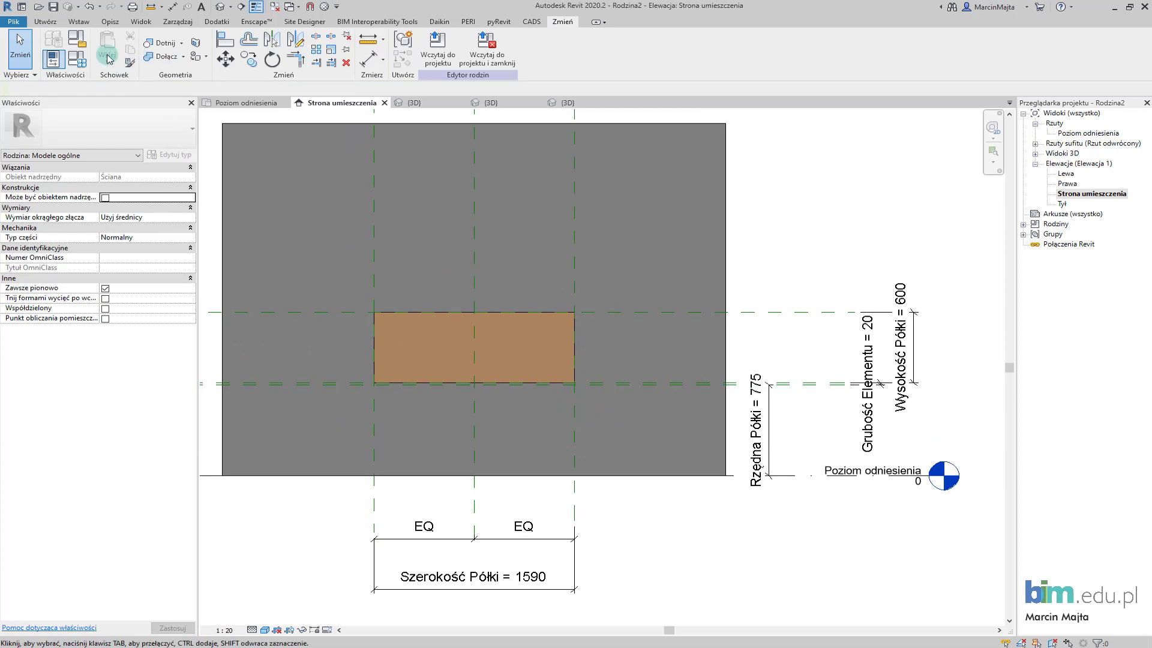
{"action": "left_click", "coordinate": [45, 22]}
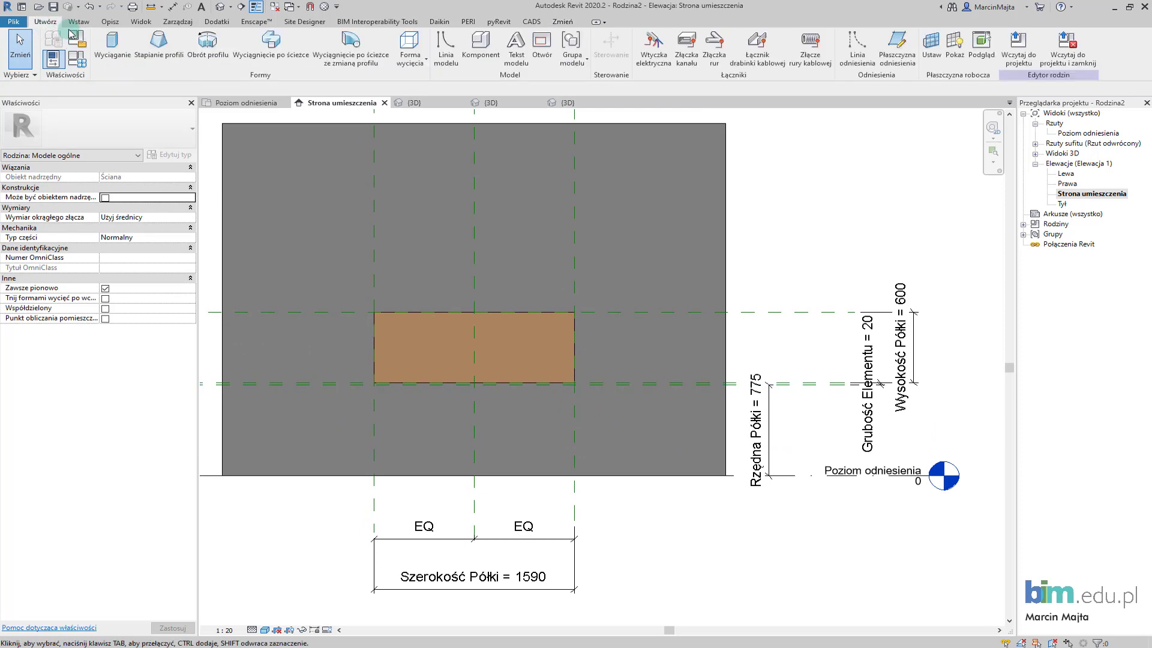
{"action": "left_click", "coordinate": [112, 48]}
{"action": "left_click", "coordinate": [484, 60]}
{"action": "scroll", "coordinate": [360, 414], "scroll_direction": "up", "scroll_amount": 5}
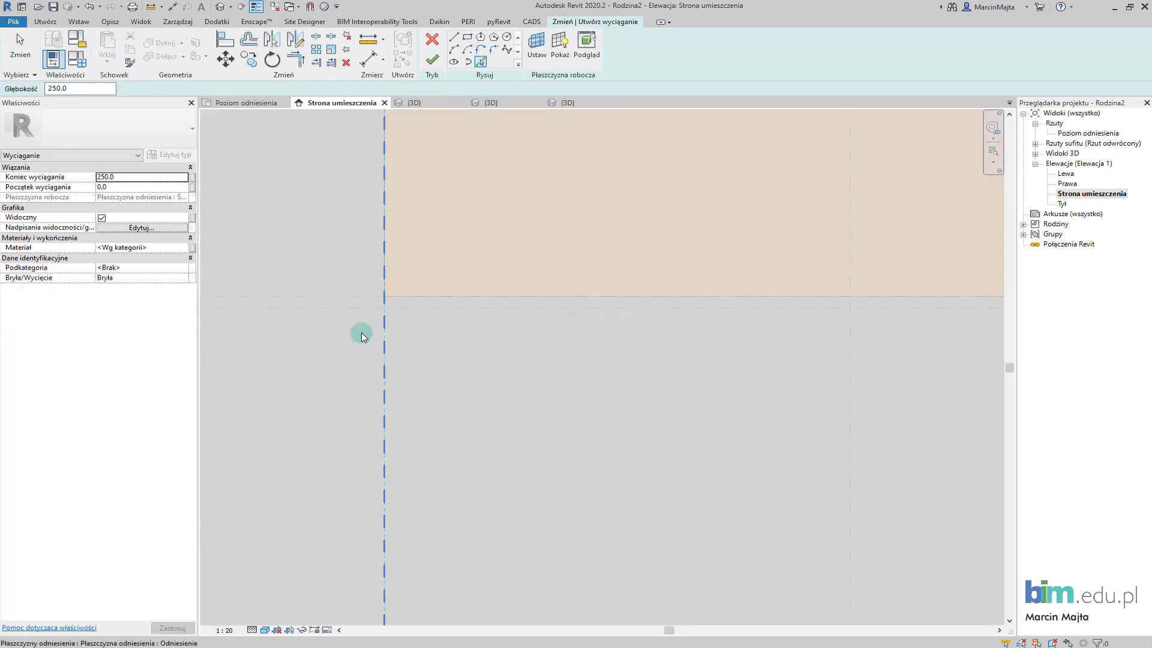
{"action": "left_click", "coordinate": [360, 284]}
{"action": "left_click", "coordinate": [382, 342]}
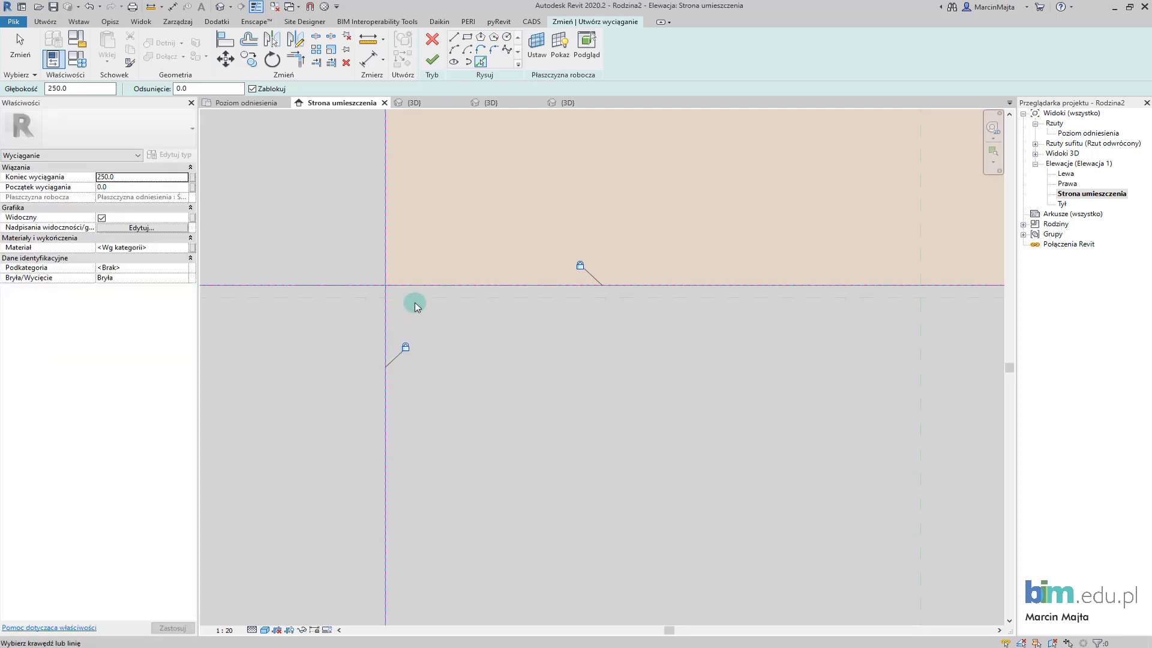
{"action": "scroll", "coordinate": [689, 462], "scroll_direction": "down", "scroll_amount": 3}
{"action": "middle_click_drag", "start_coordinate": [814, 451], "coordinate": [325, 468]}
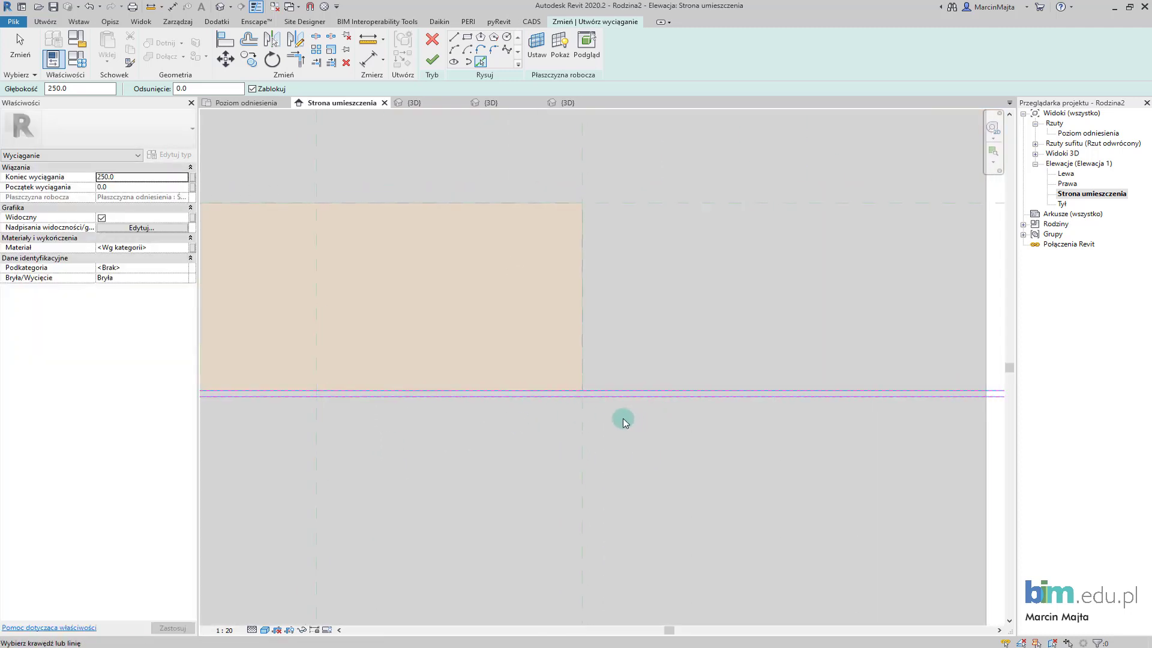
{"action": "left_click", "coordinate": [585, 416]}
Step: Trim the two horizontal sketch lines to the line on the right side plane, forming closed corners
{"action": "key", "text": "t"}
{"action": "key", "text": "r"}
{"action": "scroll", "coordinate": [564, 388], "scroll_direction": "up", "scroll_amount": 4}
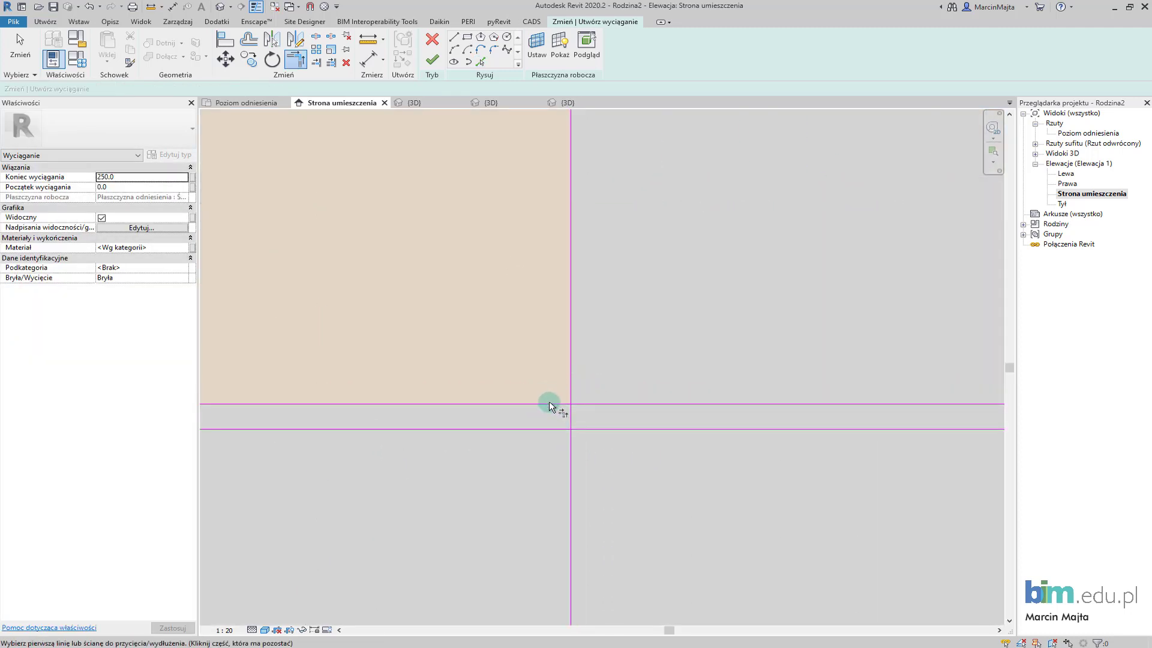
{"action": "left_click", "coordinate": [550, 405]}
{"action": "left_click", "coordinate": [570, 414]}
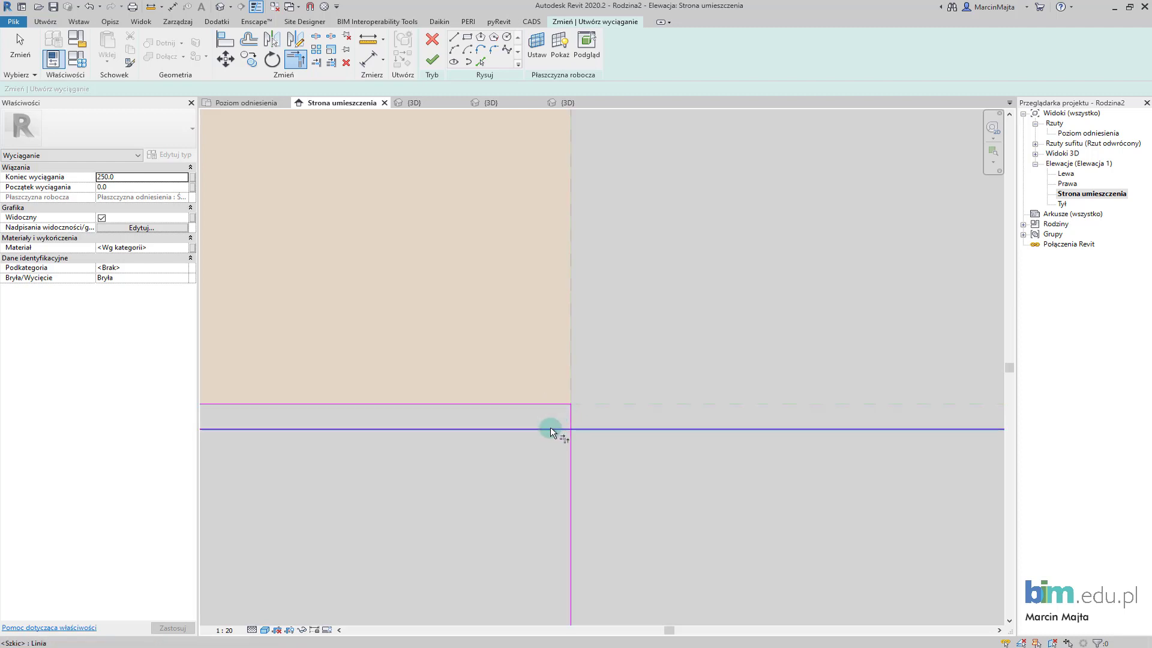
{"action": "left_click", "coordinate": [549, 427]}
{"action": "left_click", "coordinate": [570, 409]}
Step: Trim the horizontal sketch lines to the left side line, closing the thin rectangle, and finish the extrusion
{"action": "scroll", "coordinate": [327, 501], "scroll_direction": "down", "scroll_amount": 5}
{"action": "scroll", "coordinate": [515, 433], "scroll_direction": "up", "scroll_amount": 3}
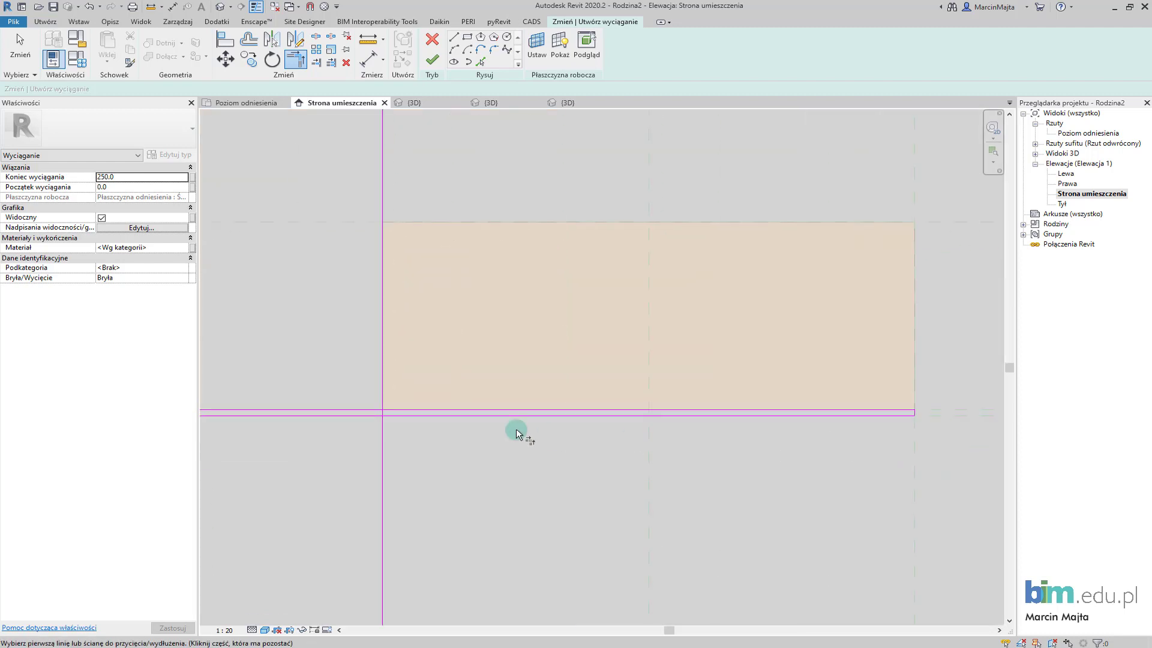
{"action": "scroll", "coordinate": [390, 411], "scroll_direction": "up", "scroll_amount": 5}
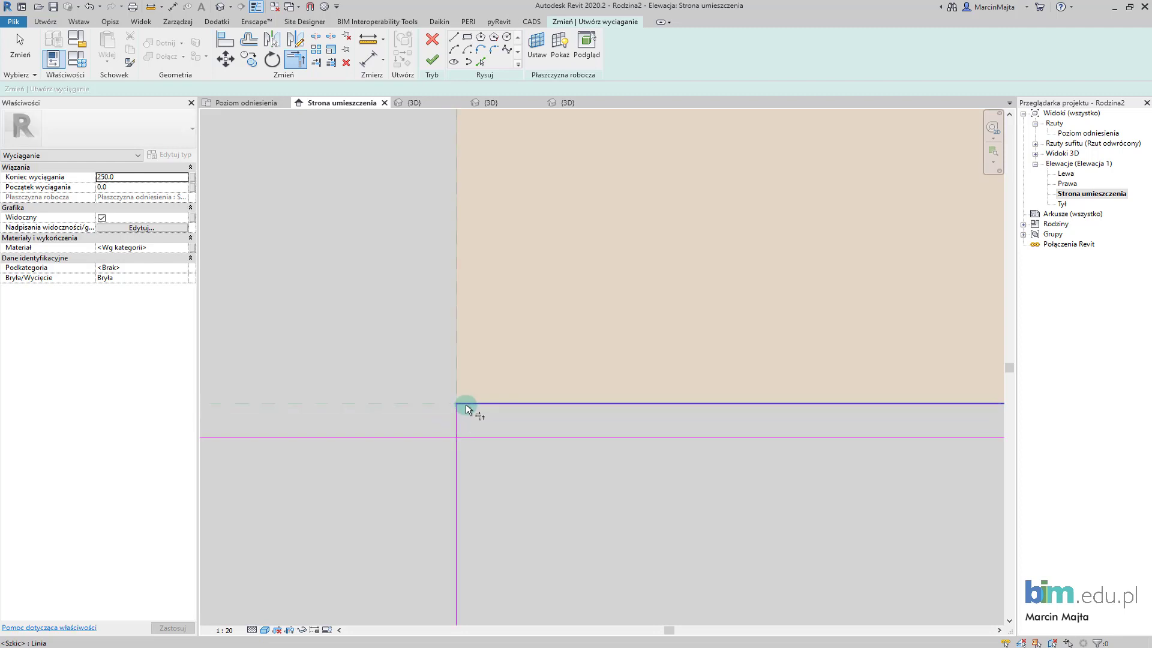
{"action": "left_click", "coordinate": [455, 418]}
{"action": "left_click", "coordinate": [477, 436]}
{"action": "scroll", "coordinate": [481, 430], "scroll_direction": "down", "scroll_amount": 2}
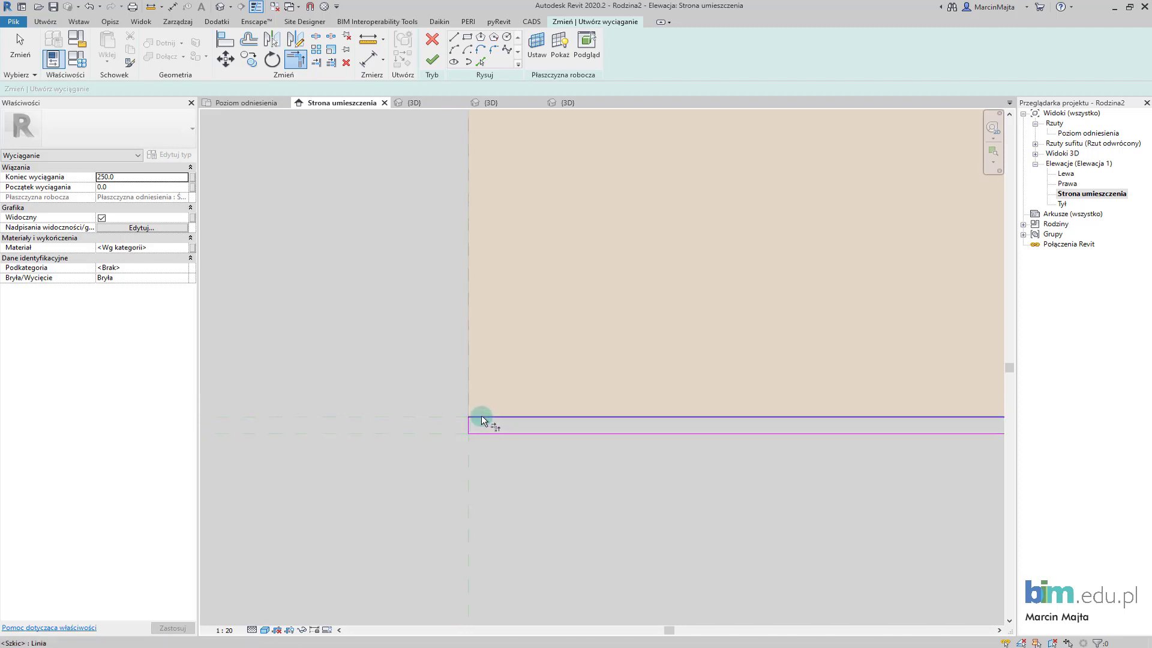
{"action": "scroll", "coordinate": [481, 421], "scroll_direction": "down", "scroll_amount": 3}
{"action": "left_click", "coordinate": [433, 60]}
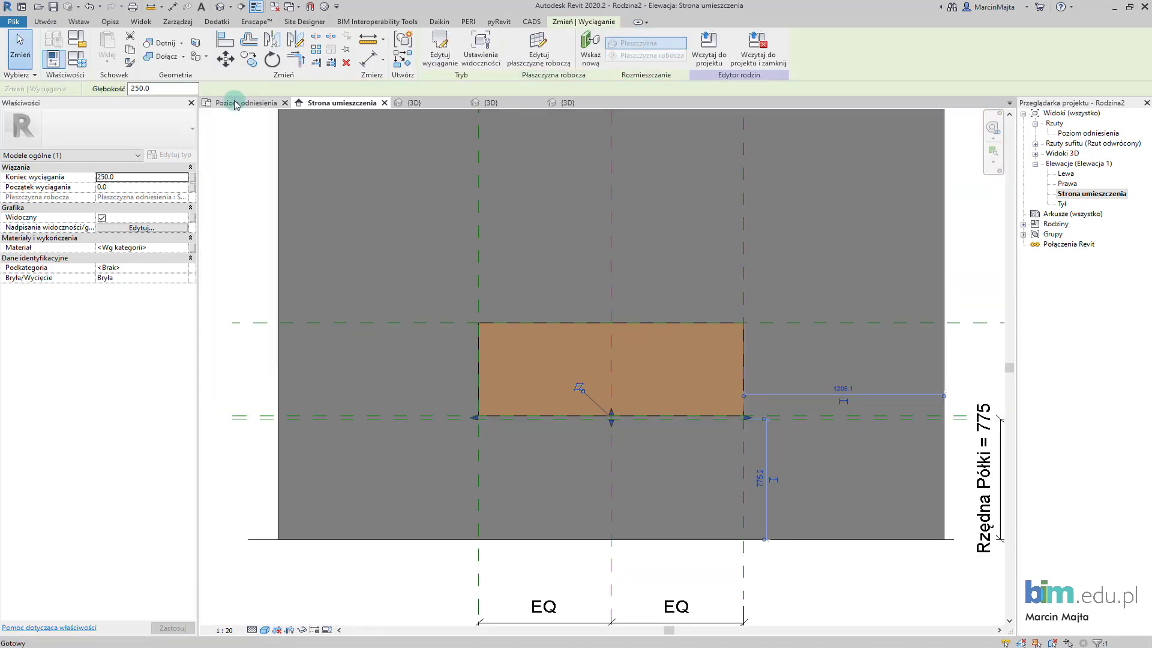
Step: In the Poziom odniesienia plan, stretch the new board to the shelf depth plane, lock it there, and pull its rear edge to the wall face
{"action": "left_click", "coordinate": [239, 103]}
{"action": "left_click", "coordinate": [748, 423]}
{"action": "middle_click_drag", "start_coordinate": [756, 421], "coordinate": [588, 423]}
{"action": "scroll", "coordinate": [629, 373], "scroll_direction": "up", "scroll_amount": 3}
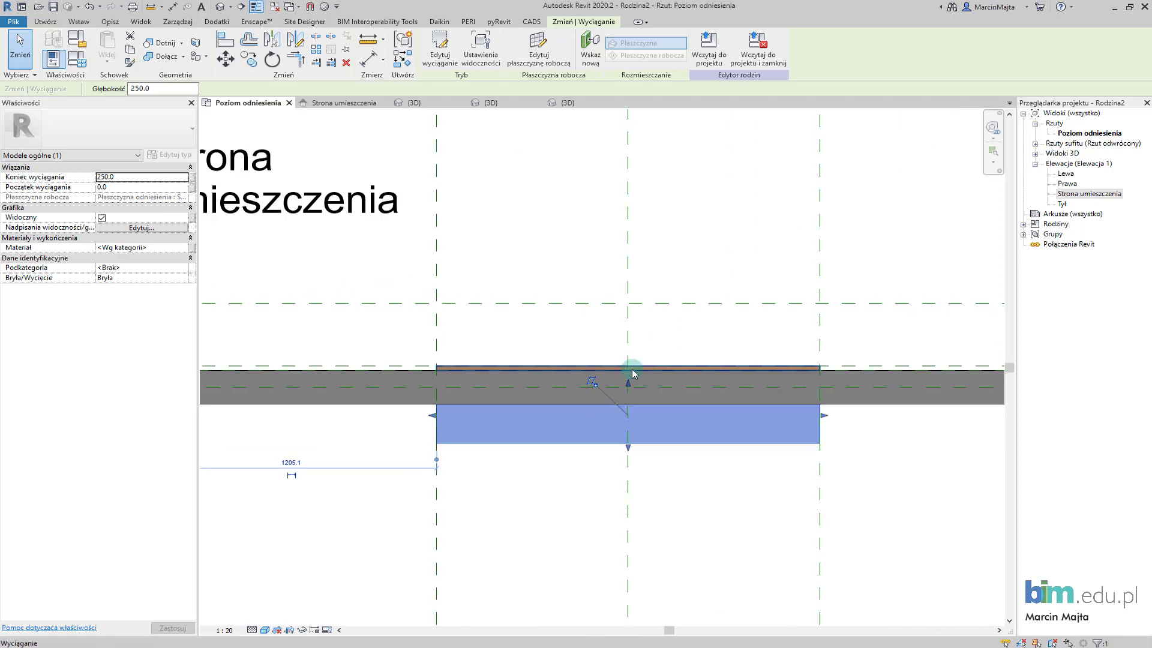
{"action": "left_click_drag", "start_coordinate": [628, 387], "coordinate": [629, 281]}
{"action": "left_click", "coordinate": [622, 265]}
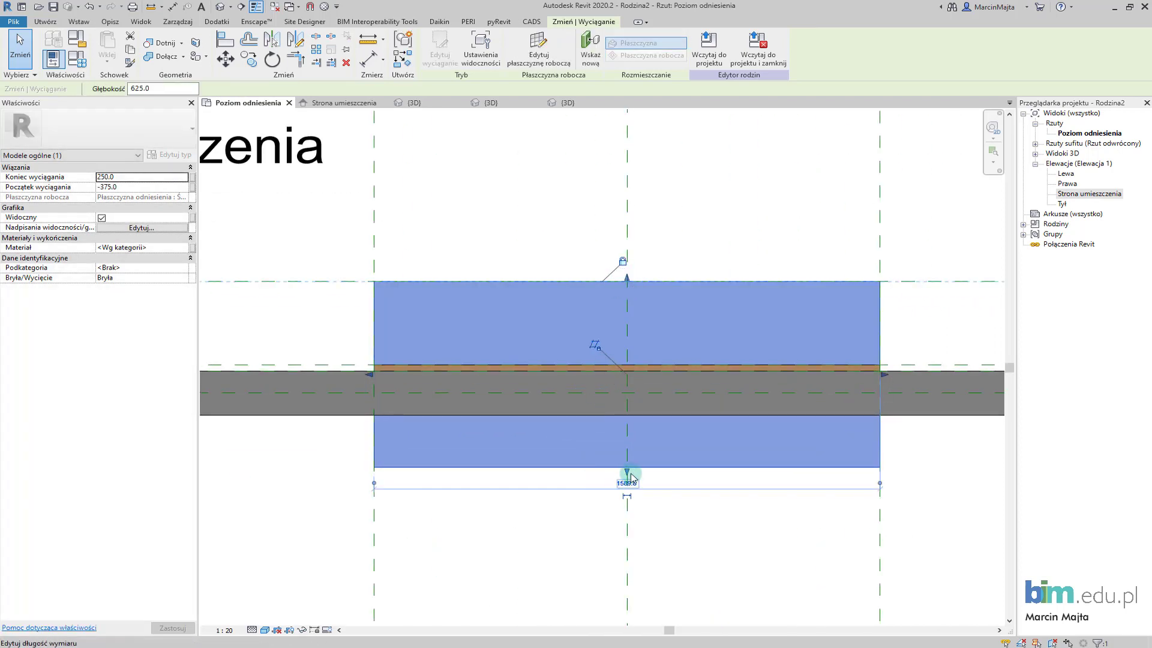
{"action": "left_click_drag", "start_coordinate": [629, 465], "coordinate": [645, 372]}
Step: Inspect the horizontal board's joint in 3D, then lock its rear edge to the wall face in the Poziom odniesienia plan
{"action": "left_click", "coordinate": [548, 102]}
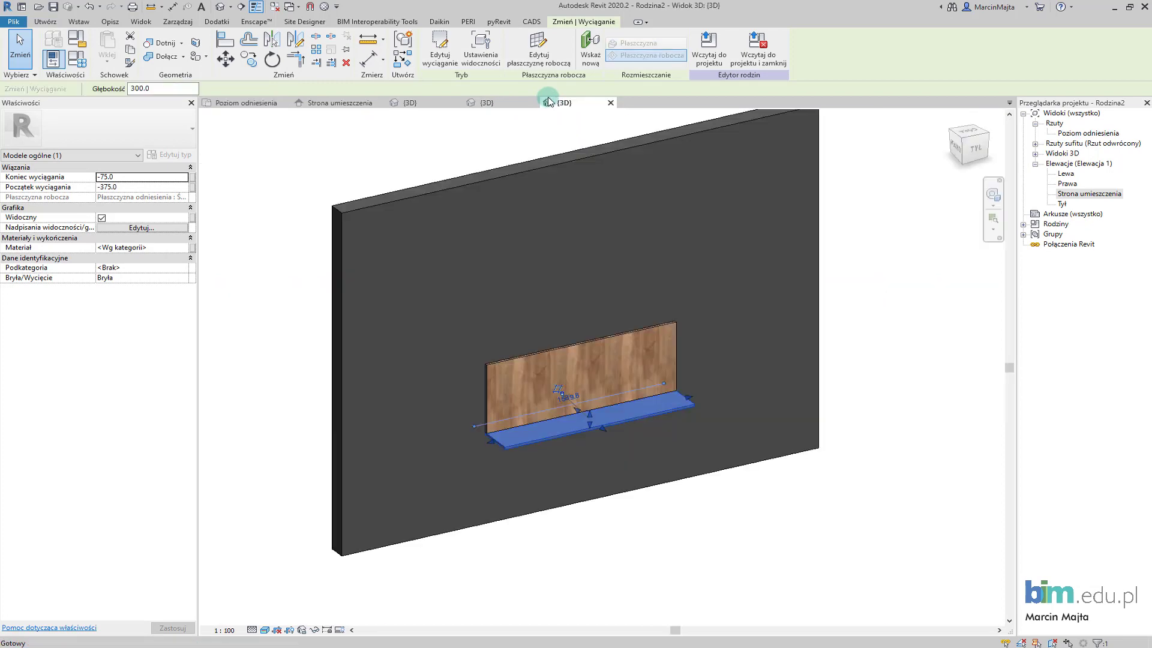
{"action": "scroll", "coordinate": [478, 450], "scroll_direction": "up", "scroll_amount": 6}
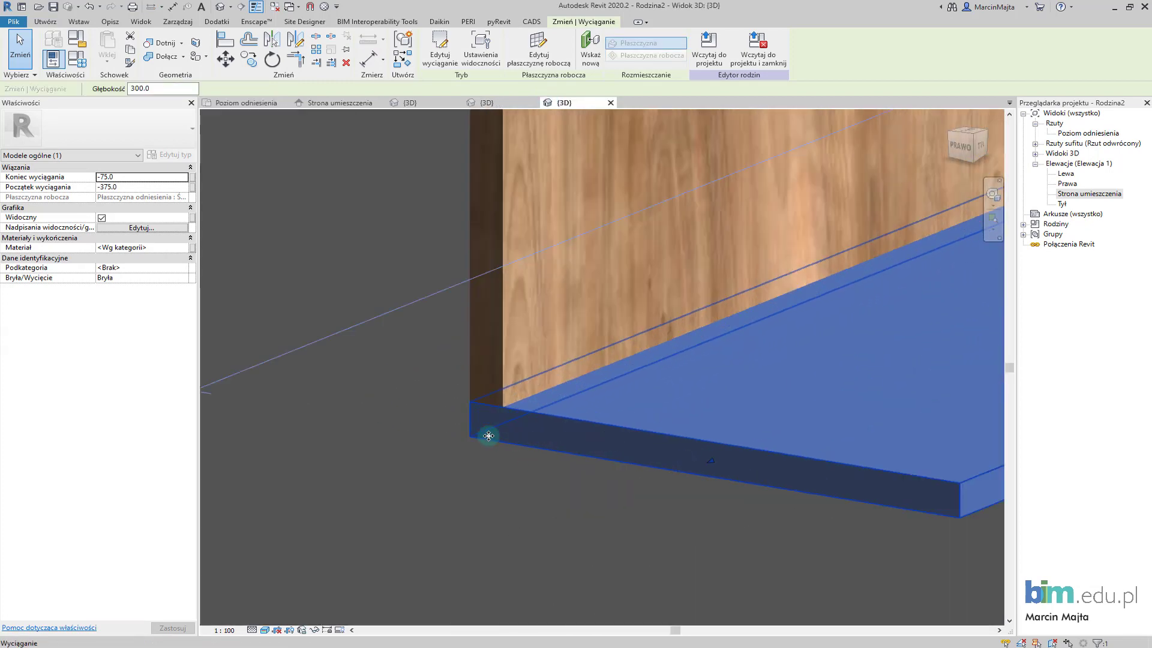
{"action": "scroll", "coordinate": [558, 399], "scroll_direction": "down", "scroll_amount": 5}
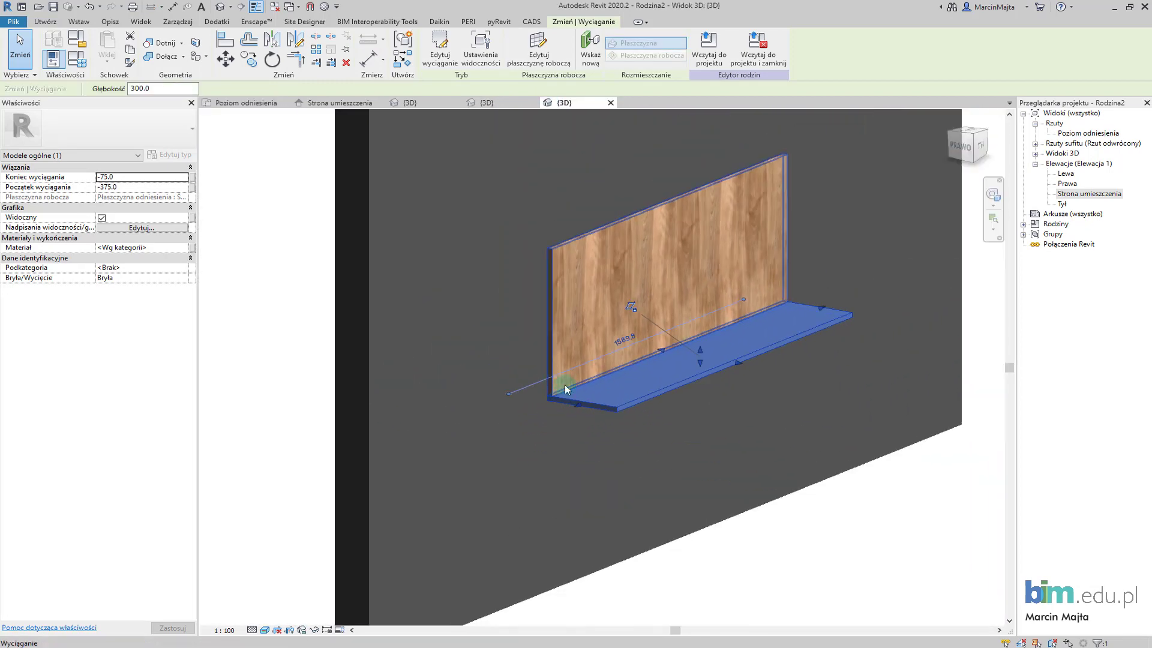
{"action": "scroll", "coordinate": [565, 388], "scroll_direction": "down", "scroll_amount": 1}
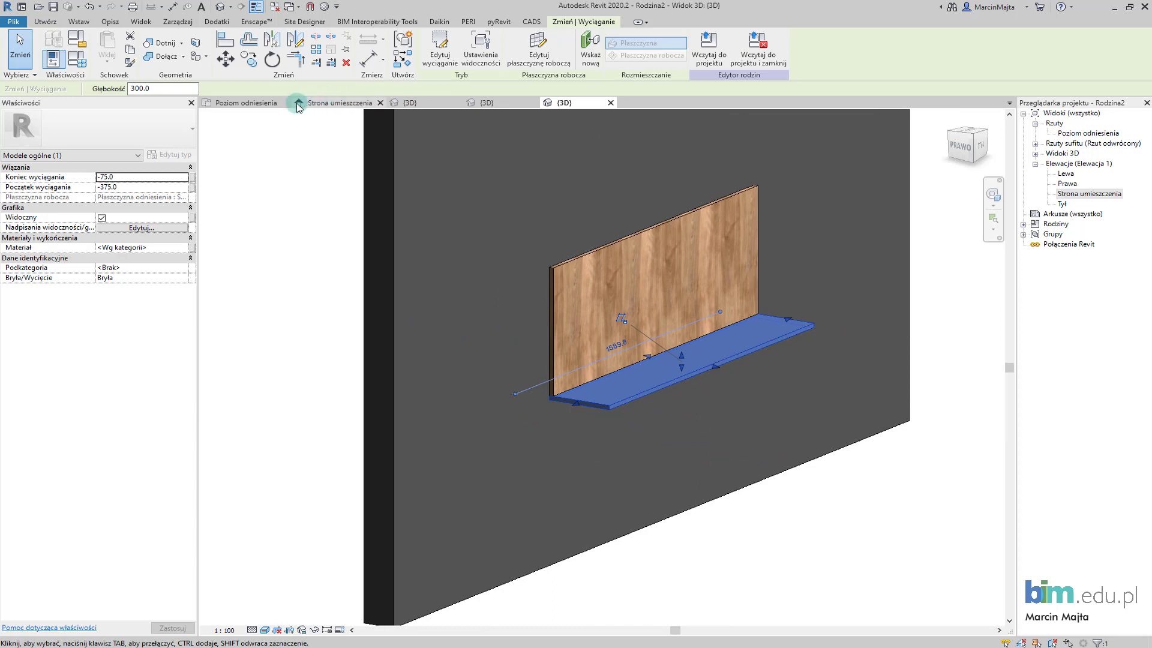
{"action": "left_click", "coordinate": [258, 103]}
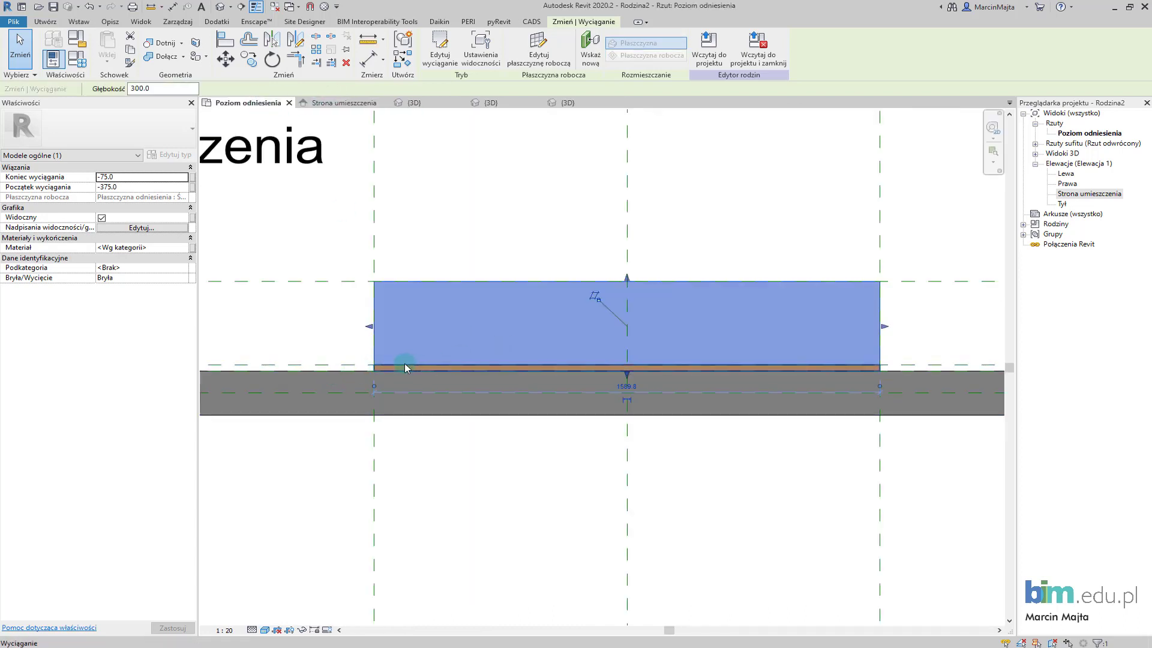
{"action": "mouse_move", "coordinate": [627, 374]}
{"action": "left_mouse_down"}
{"action": "mouse_move", "coordinate": [628, 352]}
{"action": "mouse_move", "coordinate": [629, 371]}
{"action": "left_mouse_up"}
{"action": "left_click", "coordinate": [580, 394]}
{"action": "scroll", "coordinate": [553, 445], "scroll_direction": "down", "scroll_amount": 2}
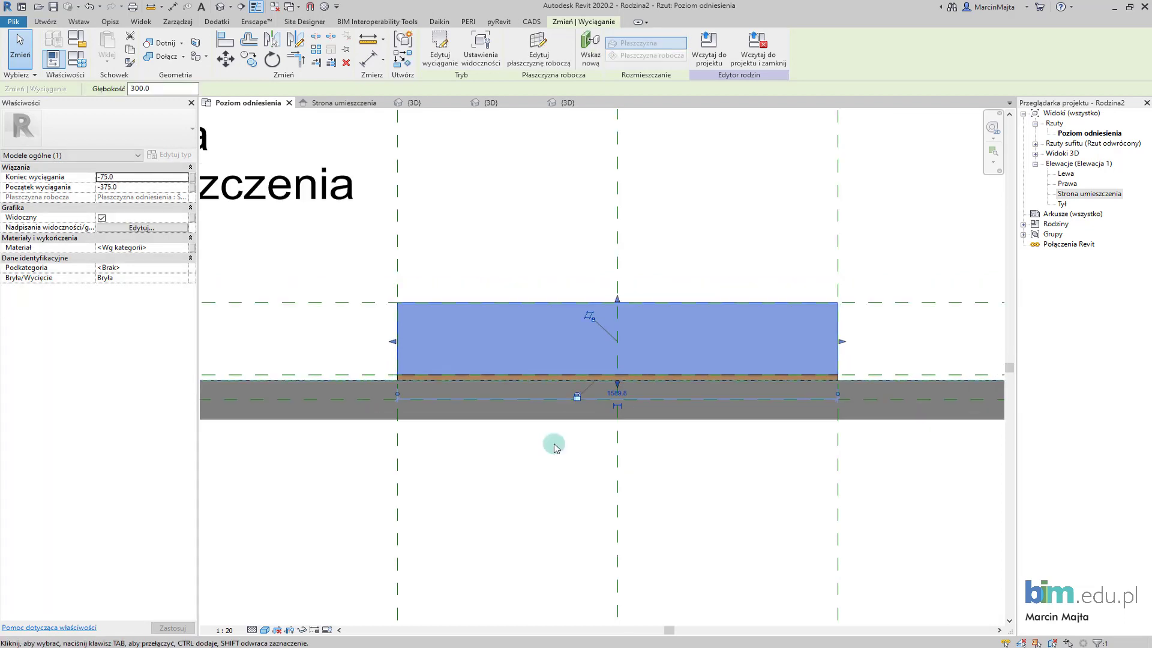
{"action": "middle_click_drag", "start_coordinate": [559, 450], "coordinate": [632, 451]}
{"action": "left_click", "coordinate": [611, 453]}
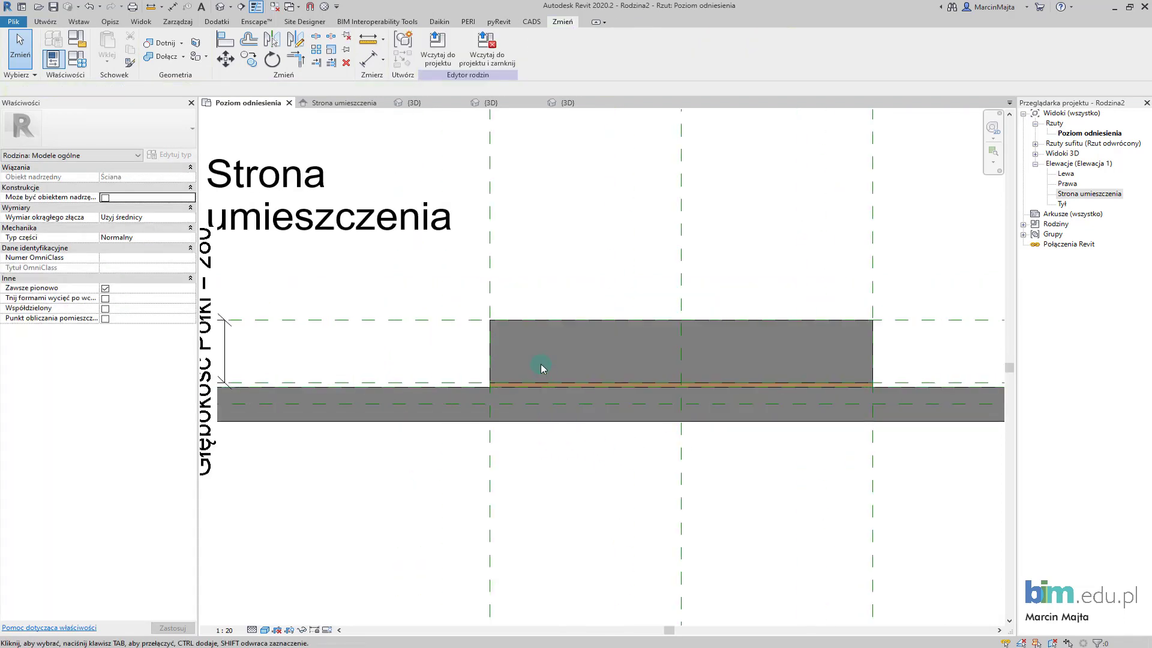
Step: Assign the Brzoza — półbłyszcząca material to the horizontal shelf board and view it in 3D
{"action": "left_click", "coordinate": [491, 331]}
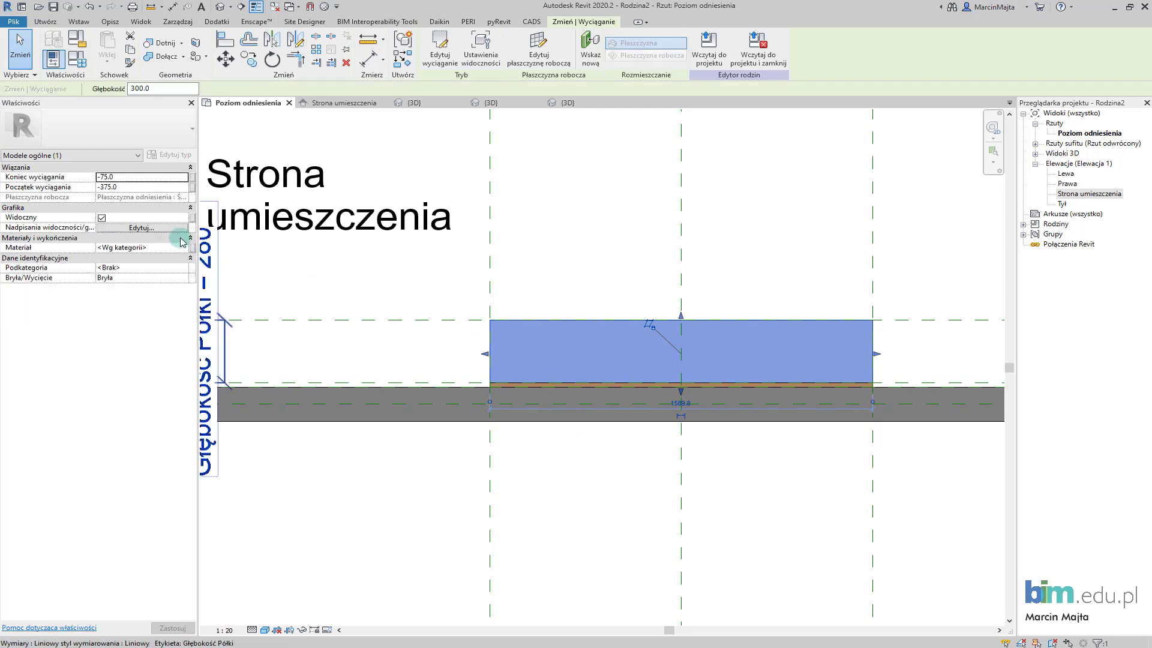
{"action": "left_click", "coordinate": [184, 250]}
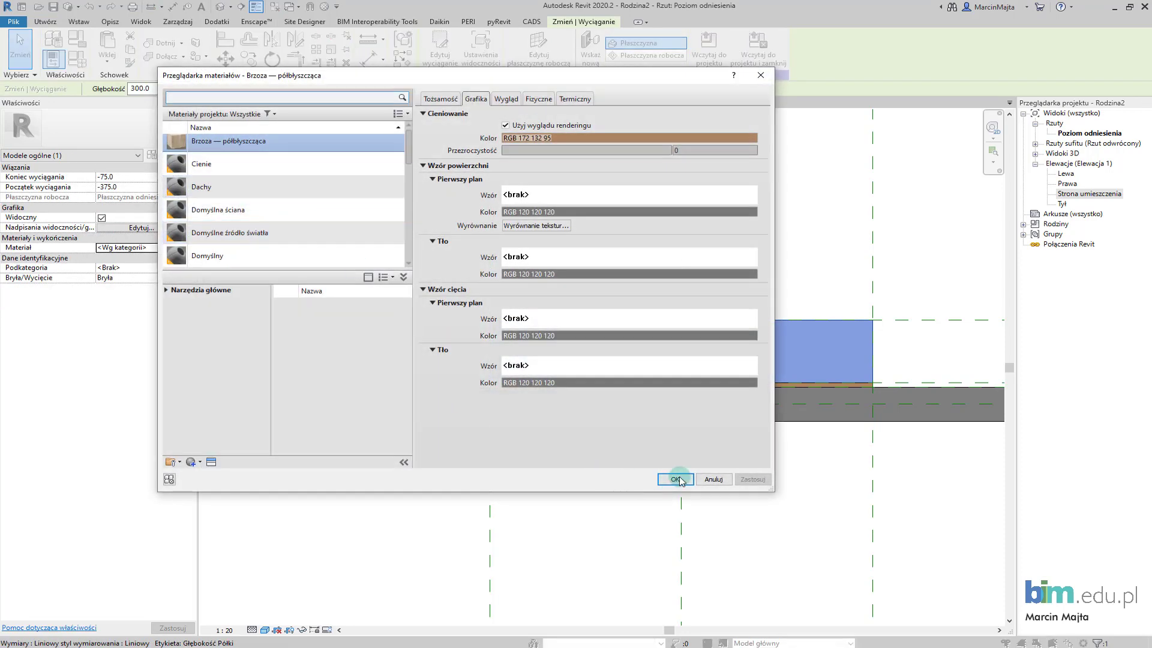
{"action": "left_click", "coordinate": [677, 479]}
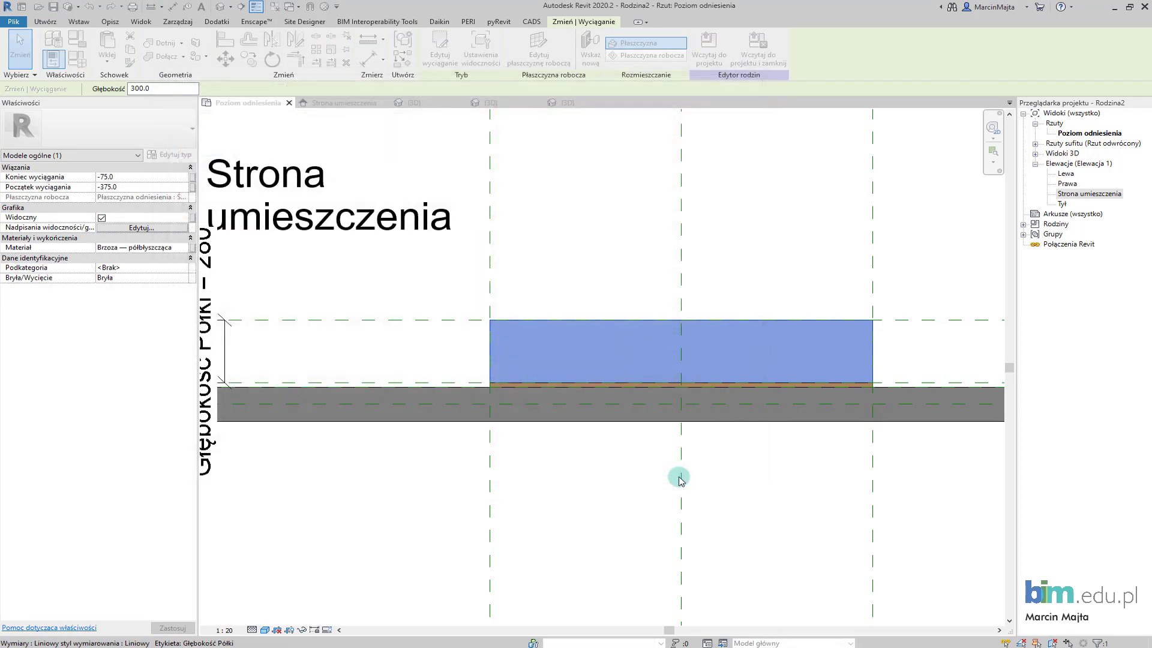
{"action": "left_click", "coordinate": [540, 483]}
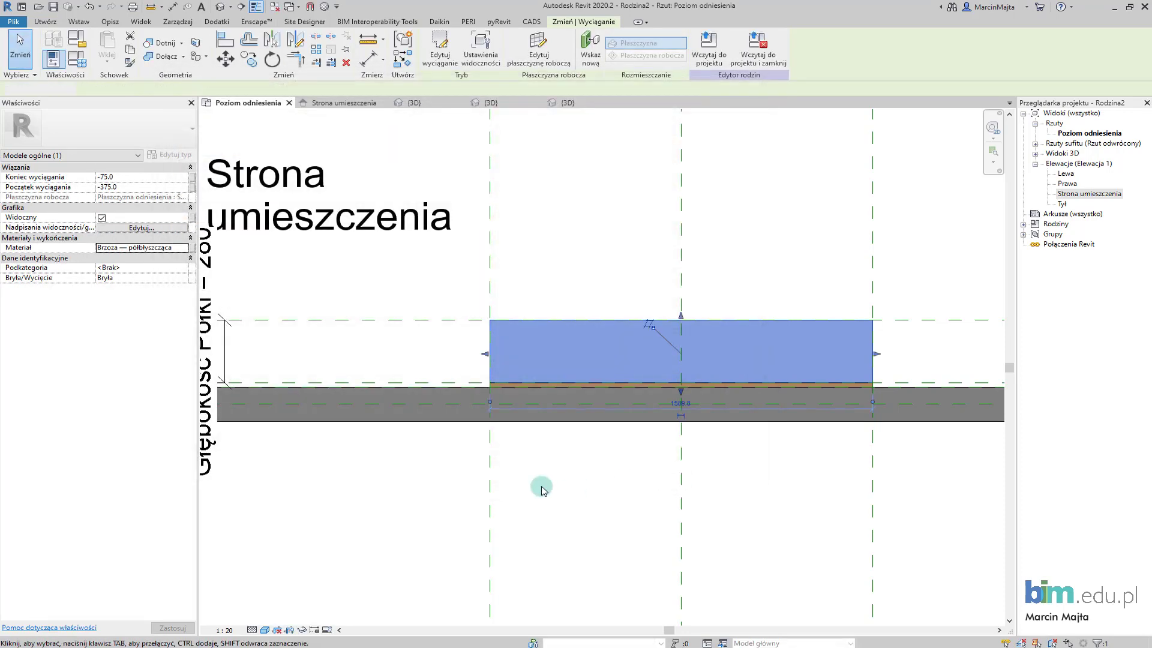
{"action": "left_click", "coordinate": [557, 103]}
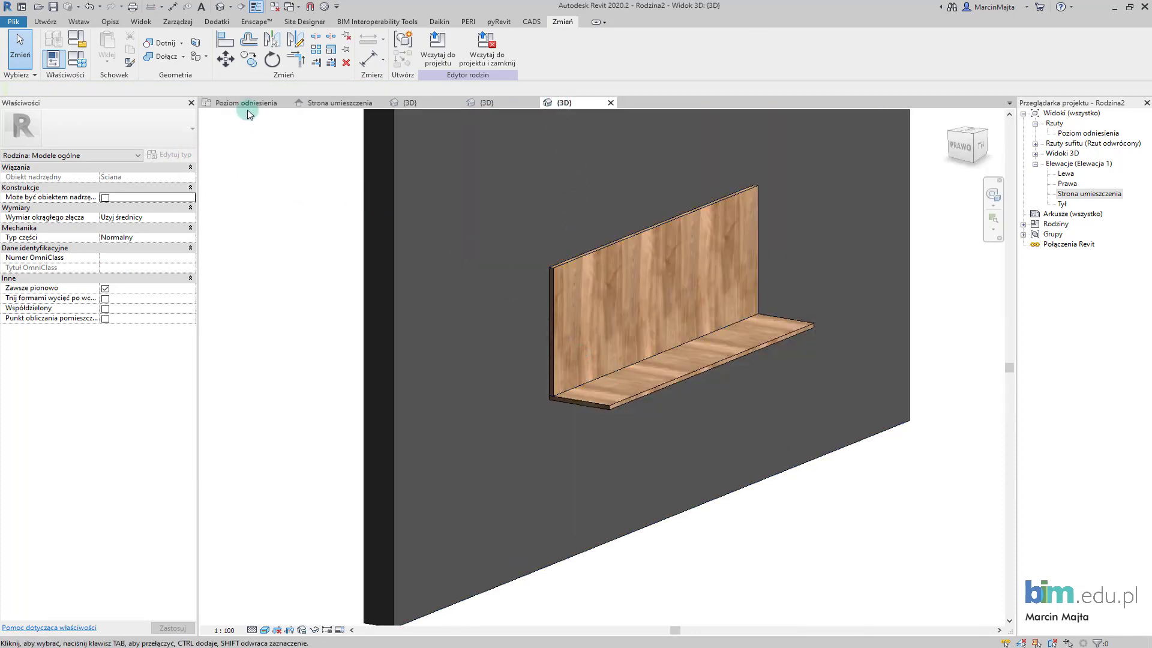
Step: In the Strona umieszczenia elevation, set the Wysokość Półki dimension to 300
{"action": "left_click", "coordinate": [310, 103]}
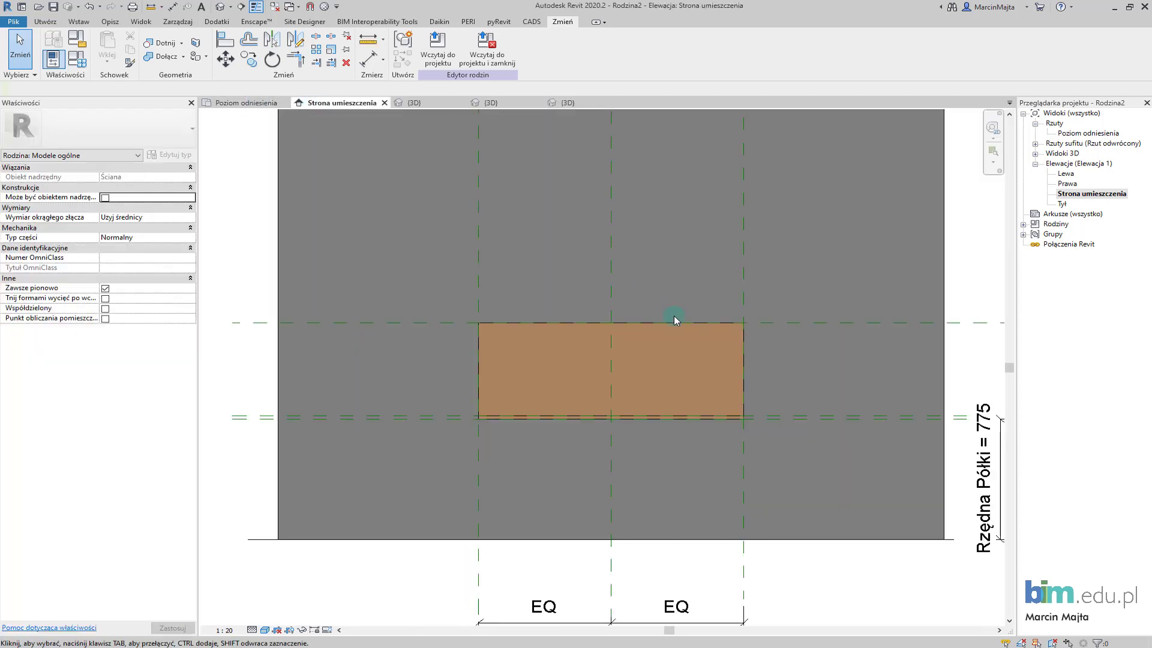
{"action": "scroll", "coordinate": [675, 321], "scroll_direction": "down", "scroll_amount": 2}
{"action": "middle_click_drag", "start_coordinate": [630, 318], "coordinate": [464, 315]}
{"action": "scroll", "coordinate": [781, 328], "scroll_direction": "up", "scroll_amount": 2}
{"action": "middle_click_drag", "start_coordinate": [781, 328], "coordinate": [705, 318]}
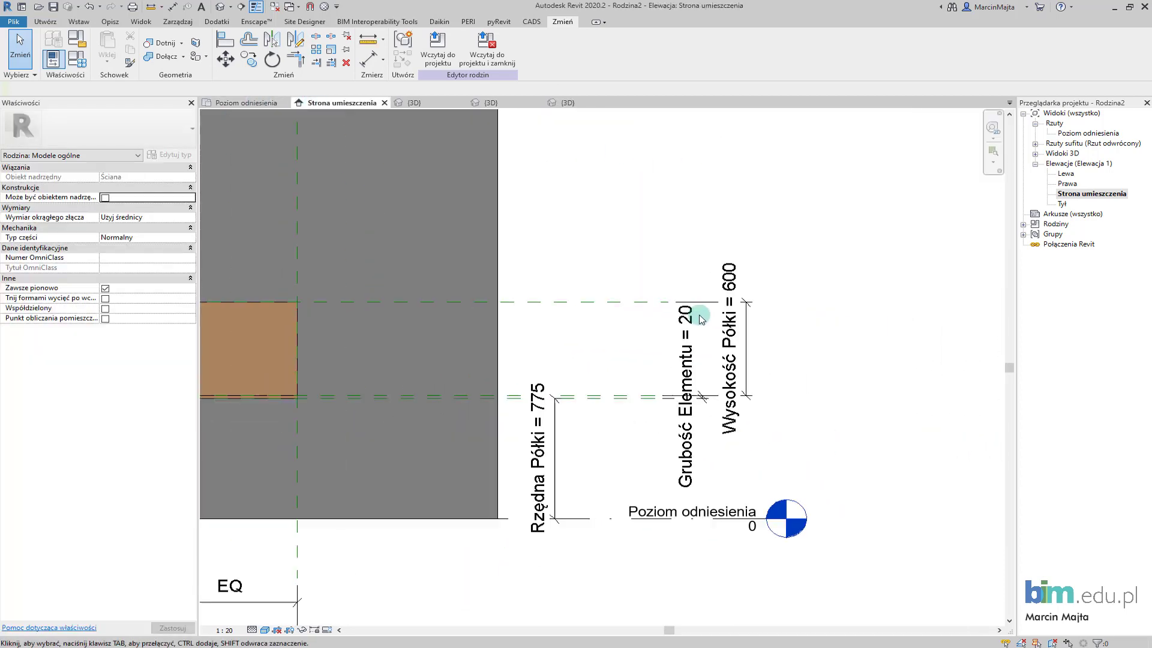
{"action": "left_click", "coordinate": [729, 270]}
{"action": "left_click", "coordinate": [737, 322]}
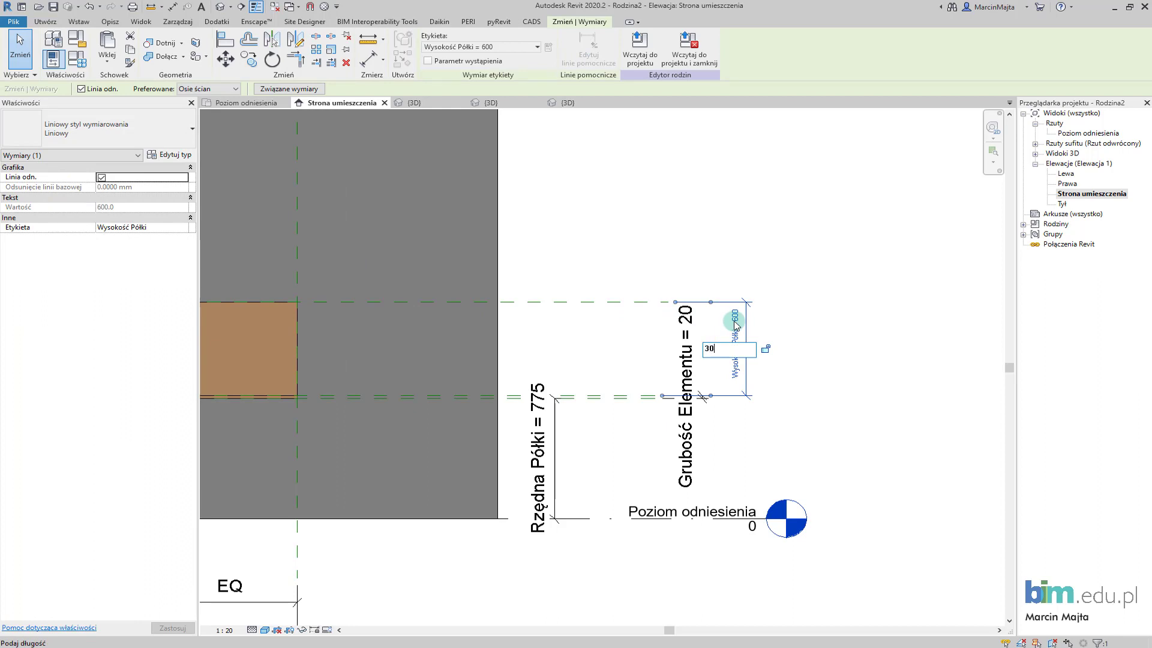
{"action": "type", "text": "30"}
{"action": "key", "text": "Return"}
{"action": "left_click", "coordinate": [738, 372]}
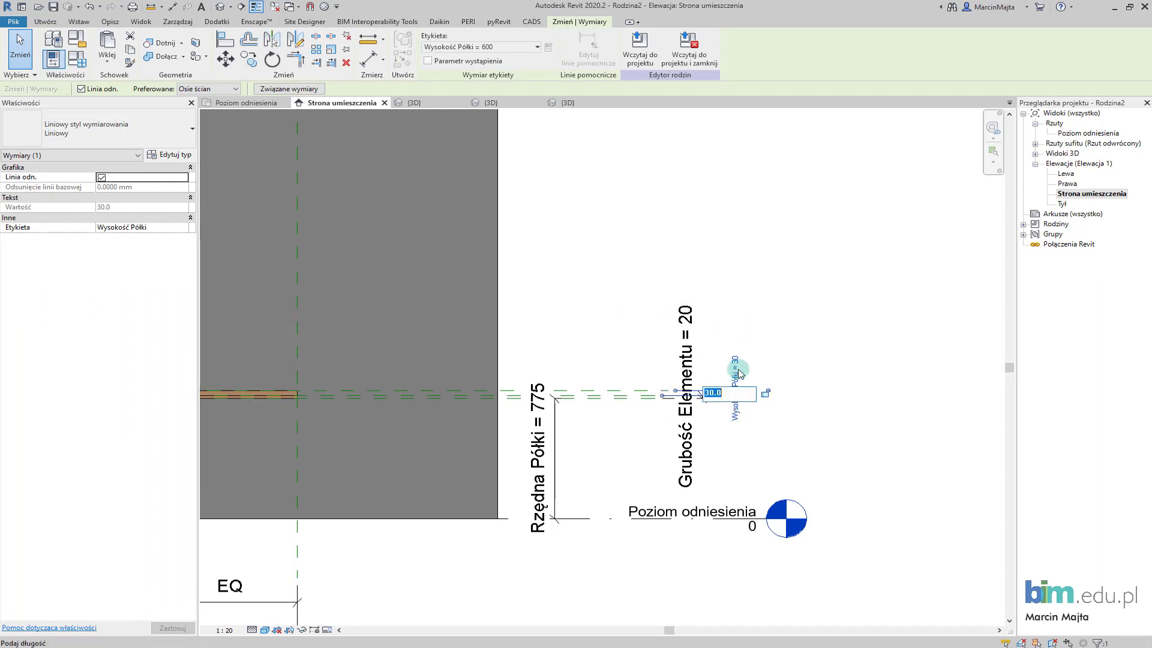
{"action": "key", "text": "Return"}
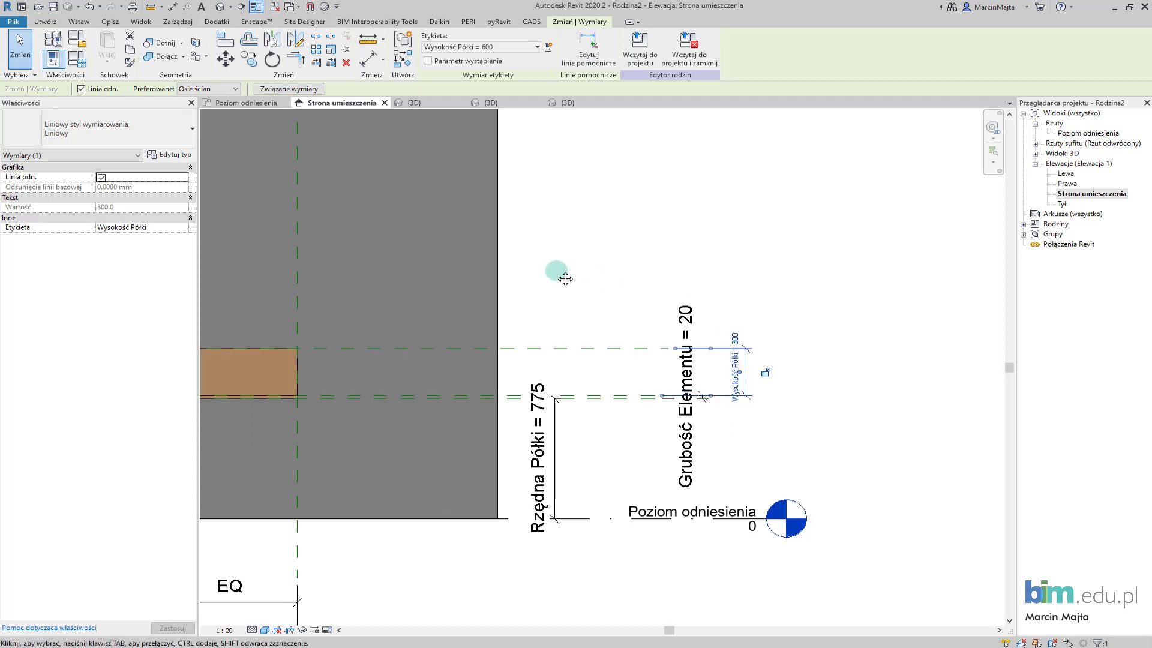
Step: Review the resized shelf in the elevation, the 3D view and the Poziom odniesienia plan
{"action": "middle_click_drag", "start_coordinate": [561, 275], "coordinate": [852, 260]}
{"action": "scroll", "coordinate": [762, 275], "scroll_direction": "down", "scroll_amount": 2}
{"action": "middle_click_drag", "start_coordinate": [761, 274], "coordinate": [754, 249]}
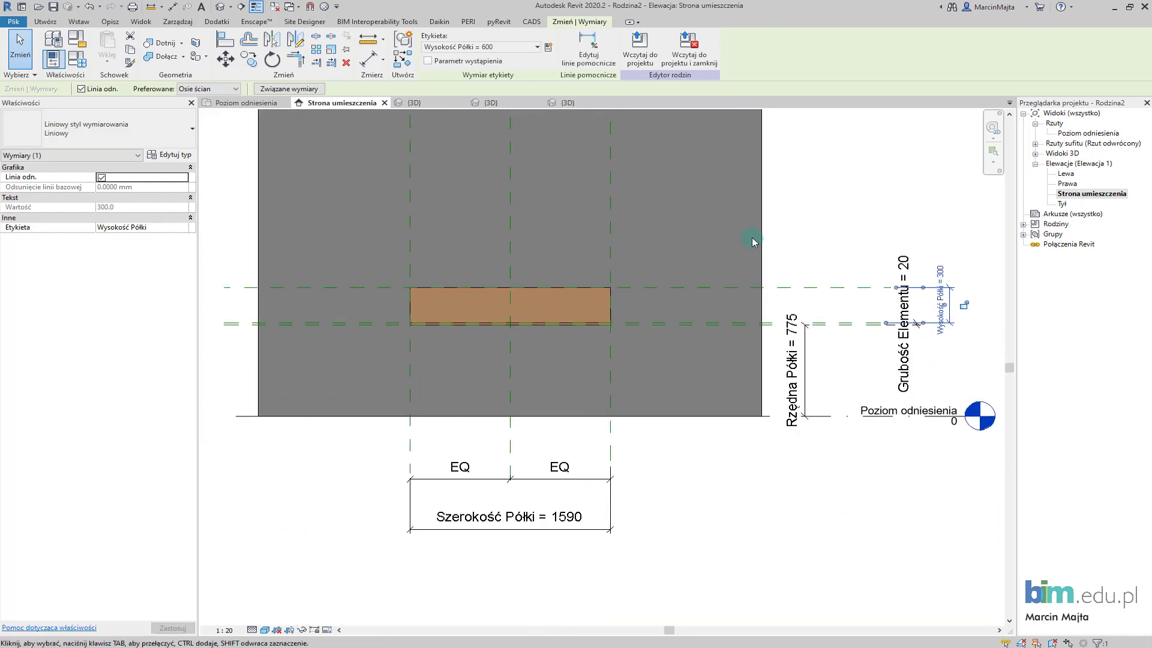
{"action": "left_click", "coordinate": [574, 107]}
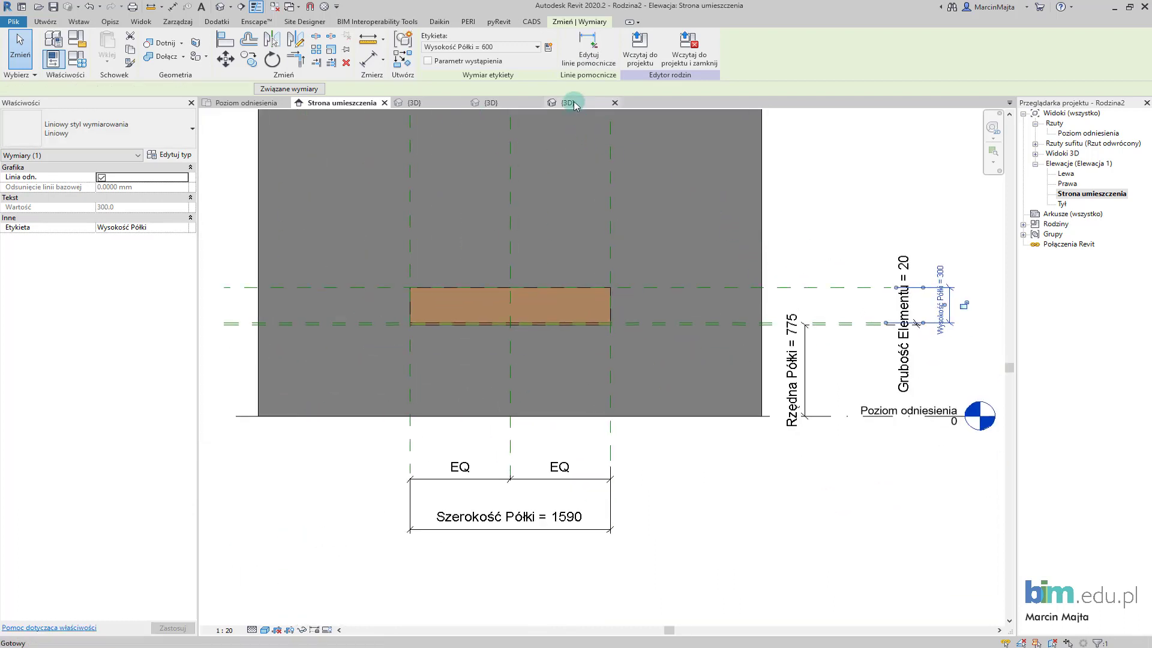
{"action": "middle_click_drag", "start_coordinate": [618, 316], "coordinate": [743, 480], "text": "shift"}
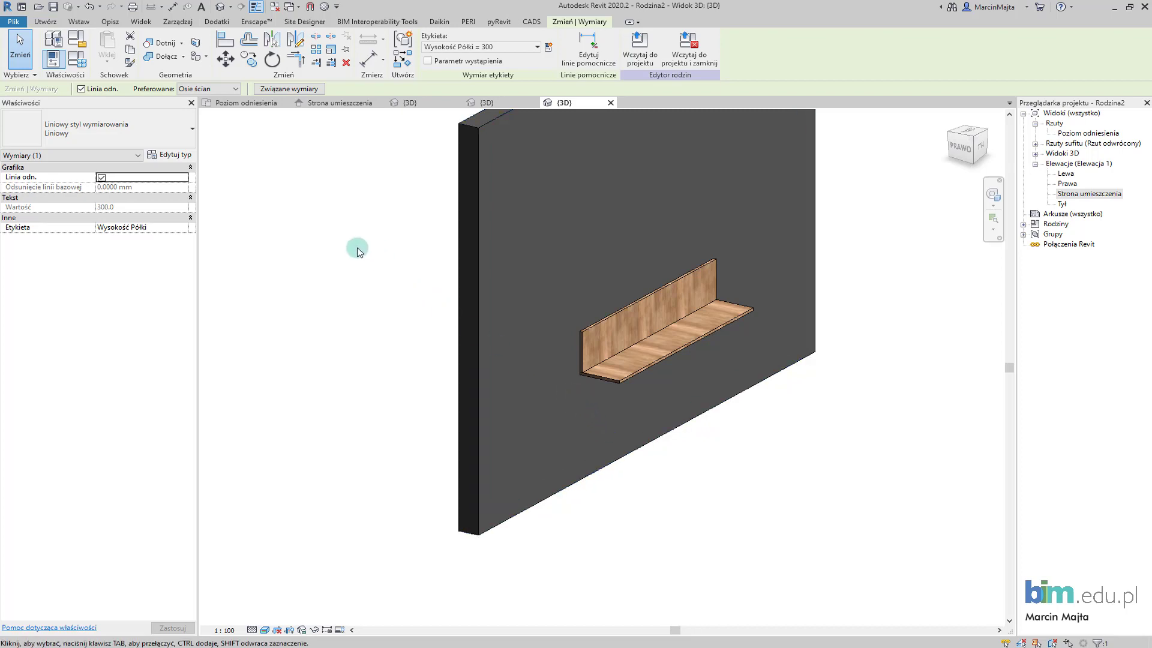
{"action": "left_click", "coordinate": [268, 104]}
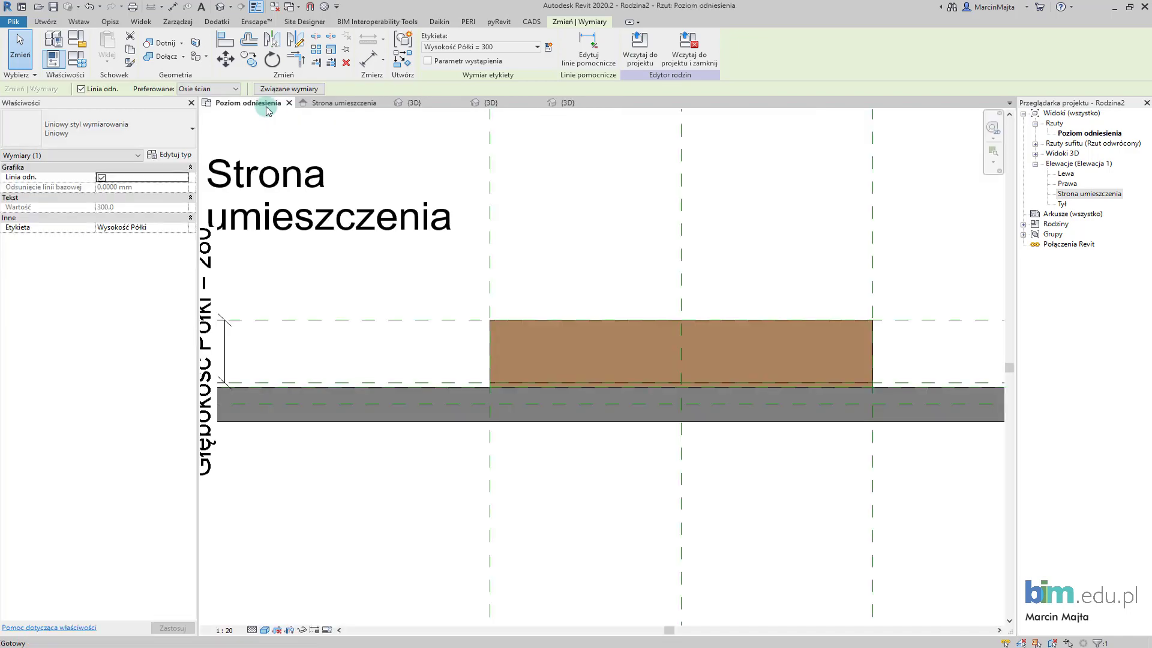
{"action": "middle_click_drag", "start_coordinate": [590, 247], "coordinate": [568, 280]}
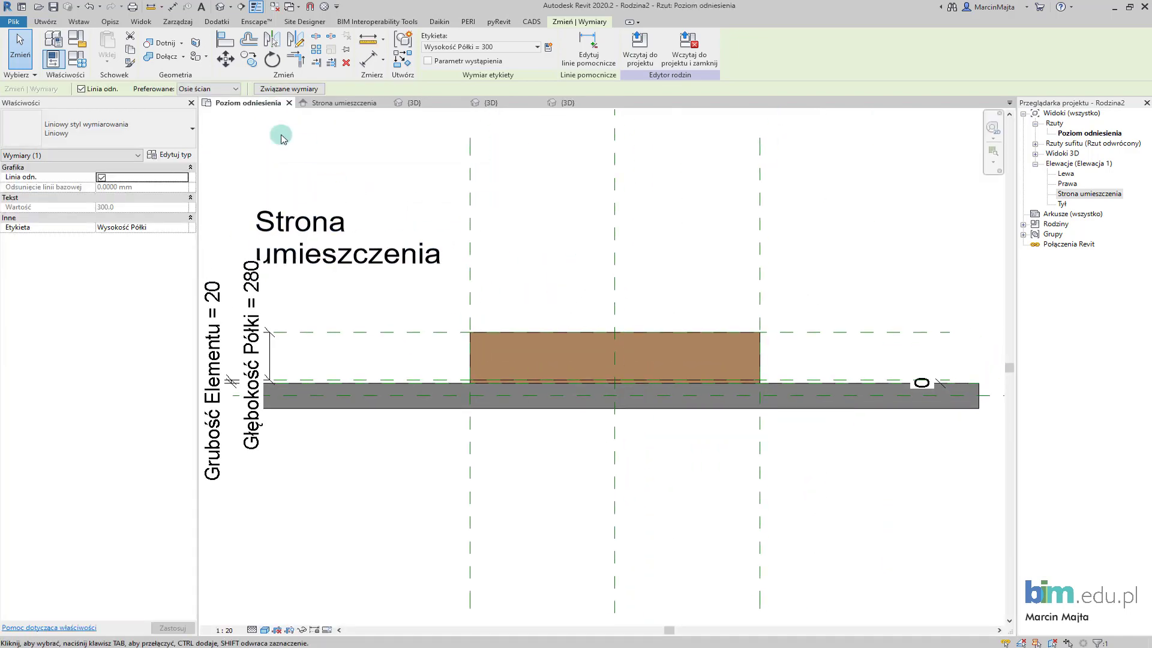
Step: Draw chained model lines over the shelf in plan: one full diagonal from the front-left corner, continuing along the right side edge
{"action": "left_click", "coordinate": [50, 24]}
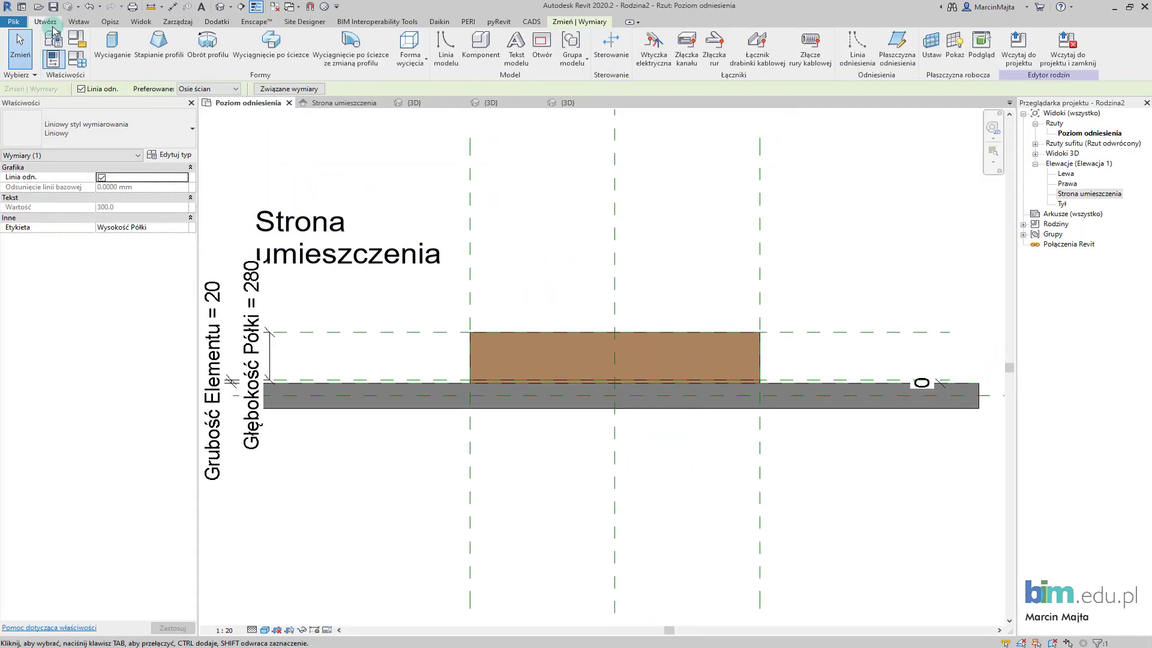
{"action": "left_click", "coordinate": [446, 48]}
{"action": "scroll", "coordinate": [471, 332], "scroll_direction": "up", "scroll_amount": 3}
{"action": "left_click", "coordinate": [474, 329]}
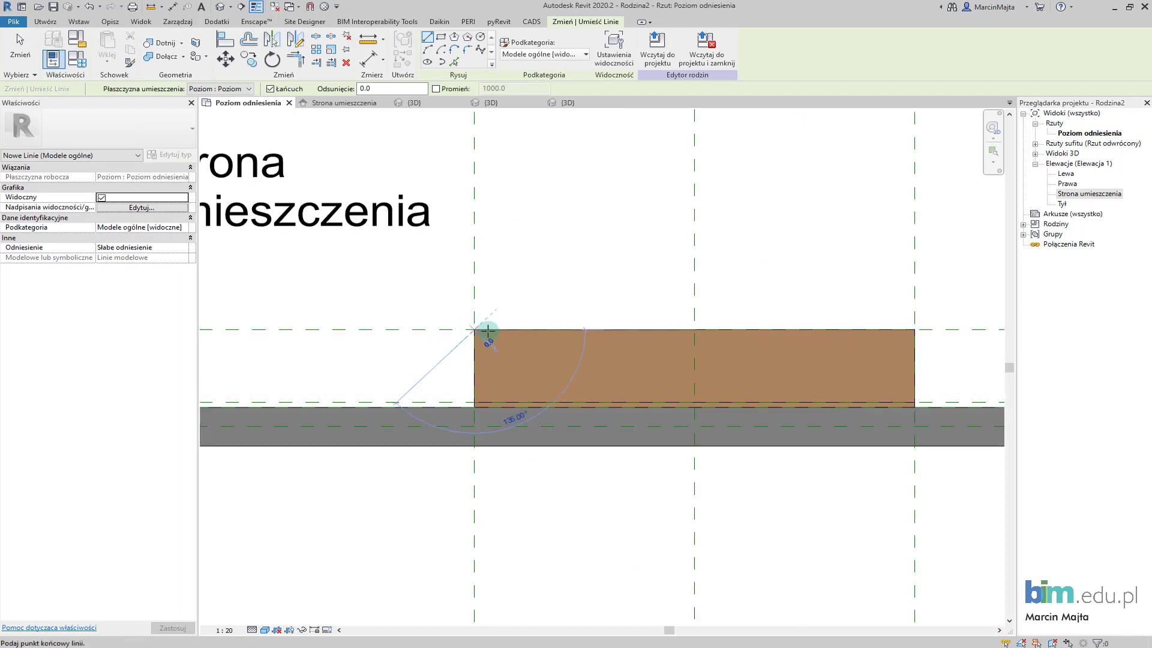
{"action": "scroll", "coordinate": [920, 403], "scroll_direction": "up", "scroll_amount": 3}
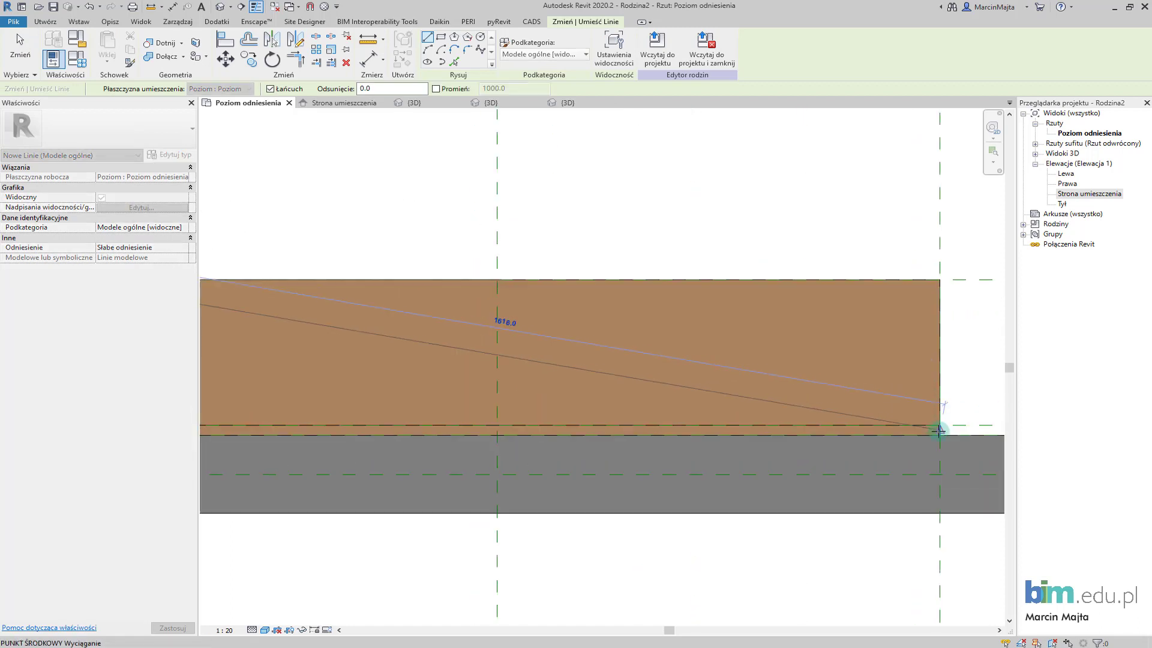
{"action": "left_click", "coordinate": [940, 434]}
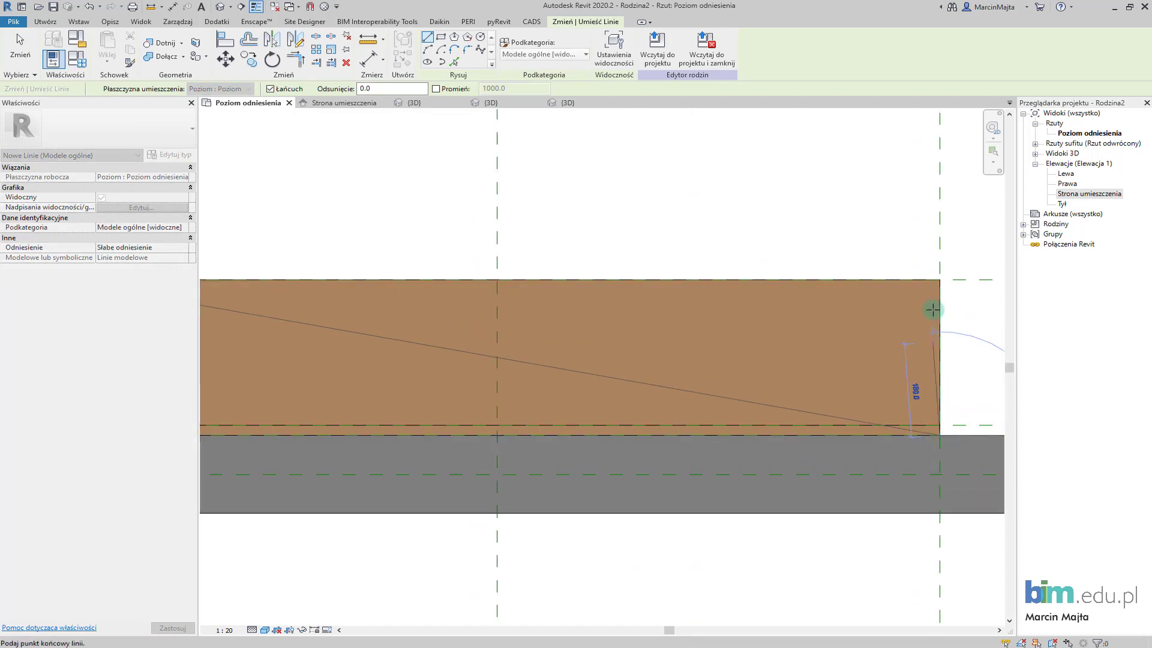
{"action": "left_click", "coordinate": [939, 279]}
Step: Complete the chain with the second diagonal and left side edge, and add a model line along the shelf's front edge
{"action": "scroll", "coordinate": [509, 383], "scroll_direction": "down", "scroll_amount": 3}
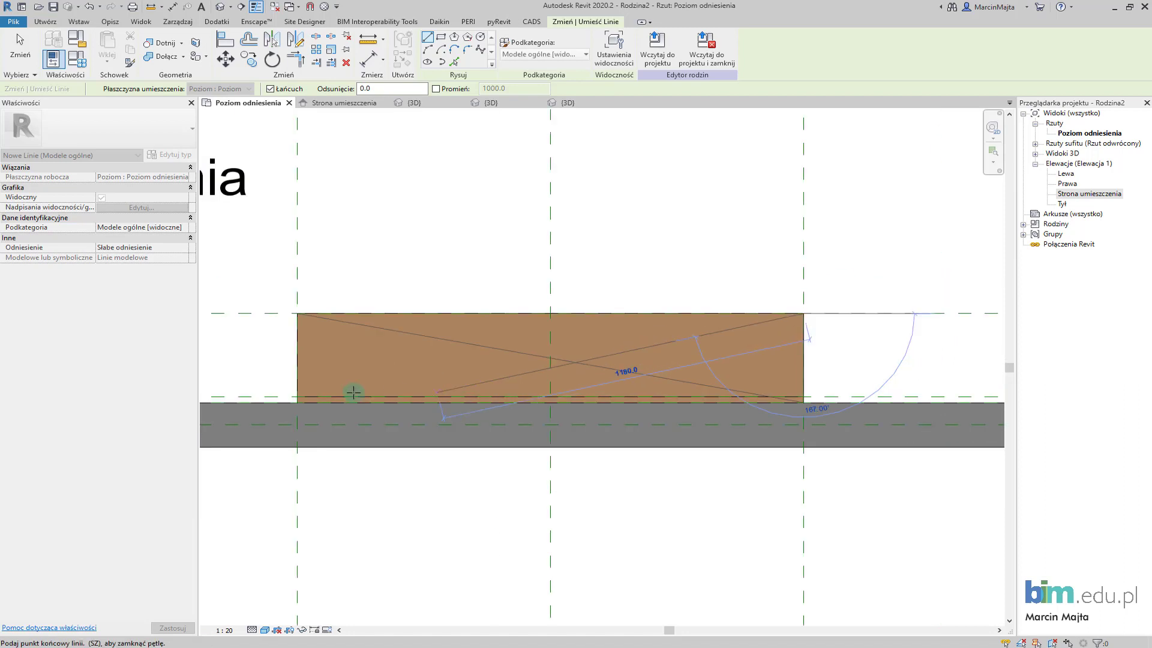
{"action": "scroll", "coordinate": [265, 404], "scroll_direction": "up", "scroll_amount": 3}
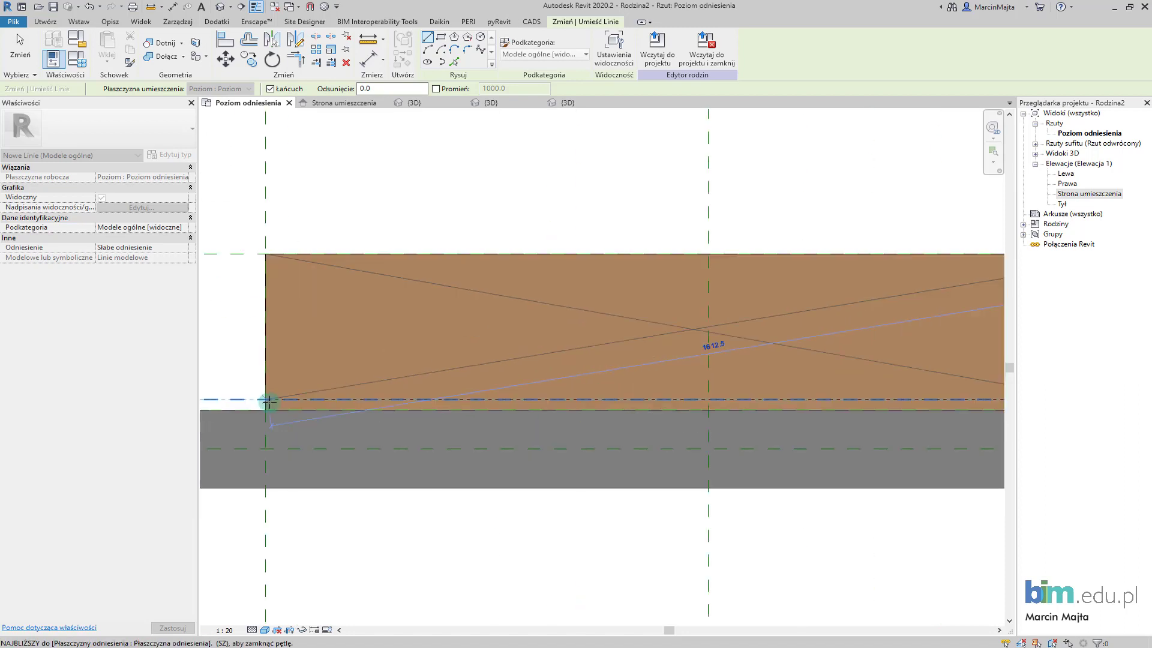
{"action": "left_click", "coordinate": [262, 256]}
{"action": "scroll", "coordinate": [602, 358], "scroll_direction": "down", "scroll_amount": 2}
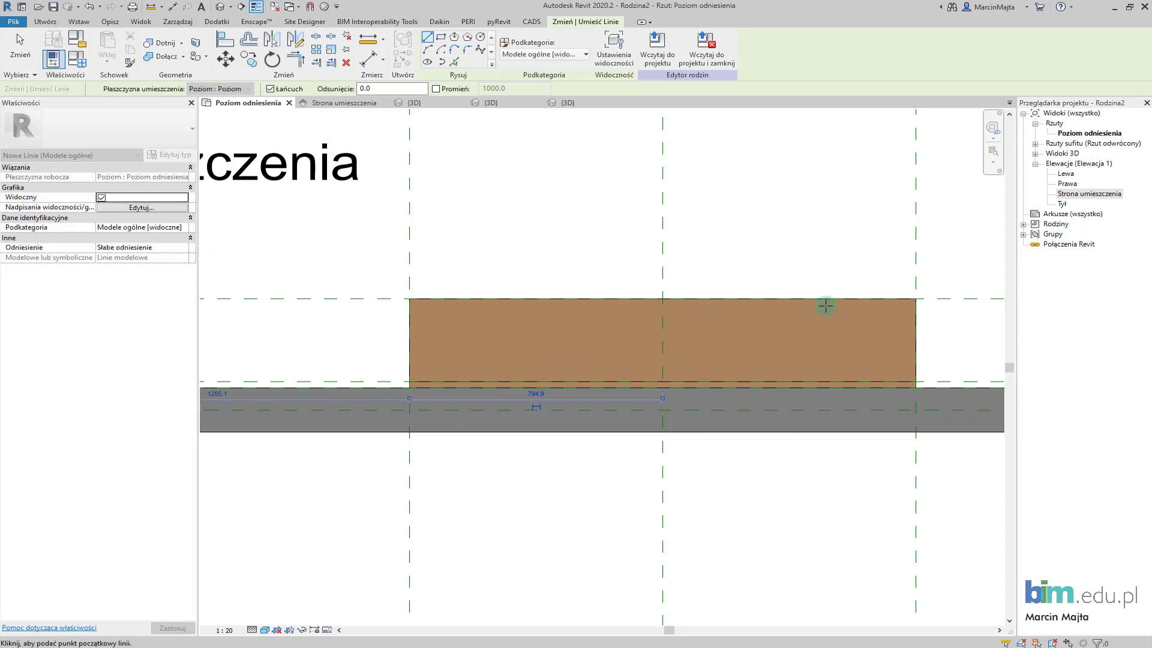
{"action": "left_click", "coordinate": [916, 297]}
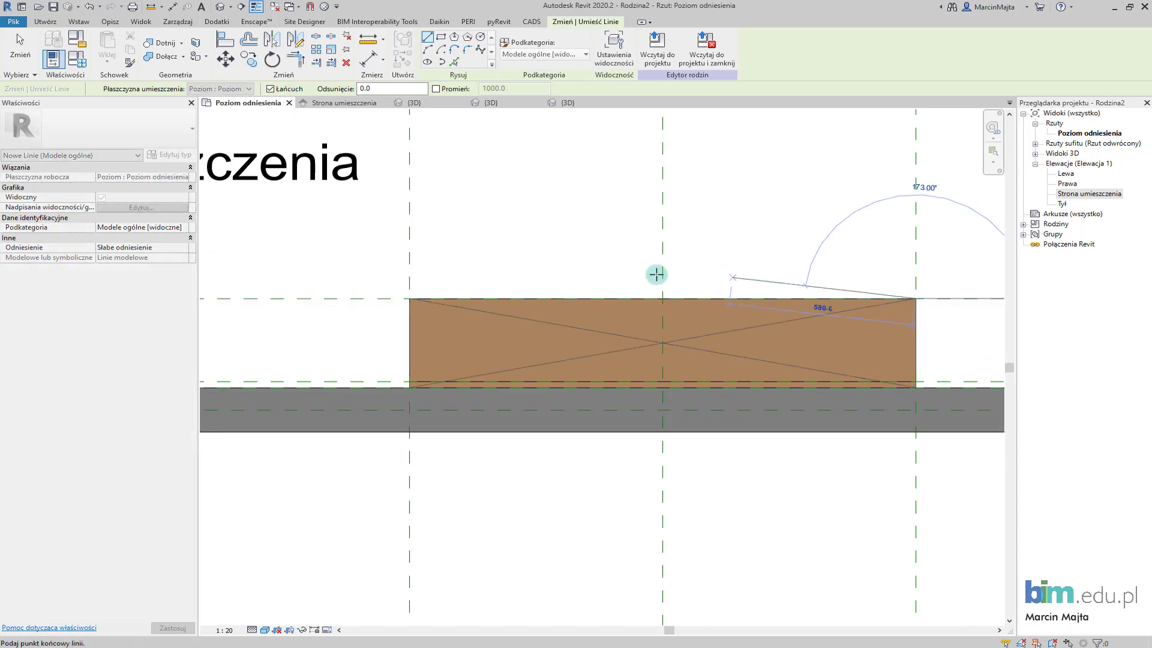
{"action": "left_click", "coordinate": [409, 298]}
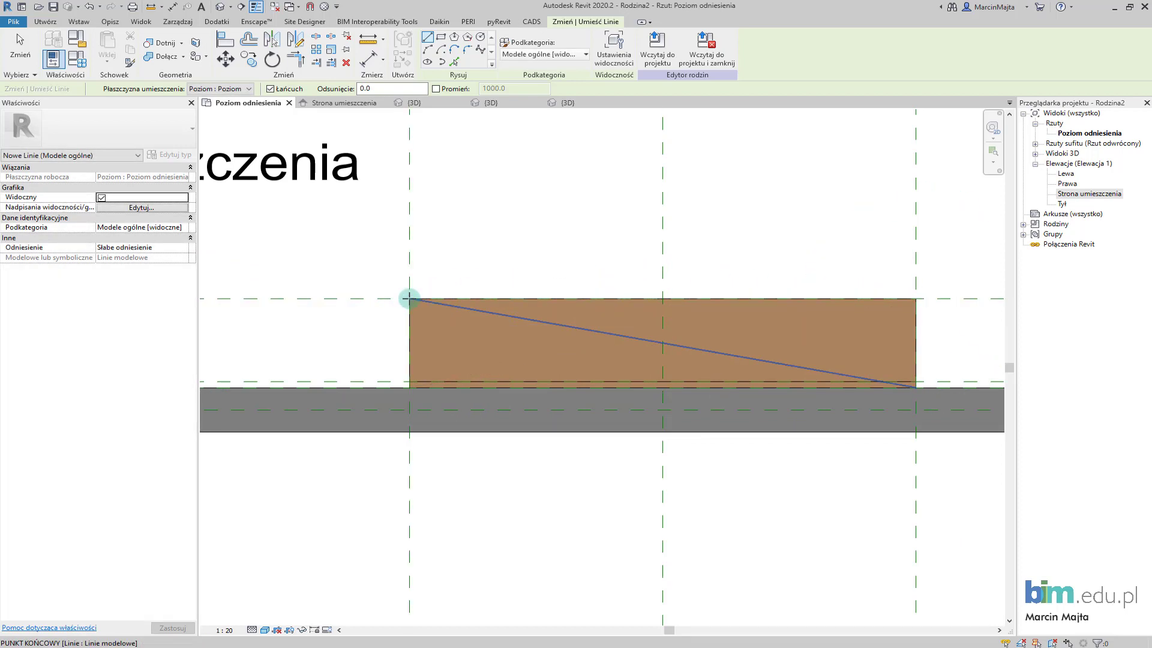
{"action": "key", "text": "Escape"}
Step: Check the new model lines in the 3D view, and close the Rodzina1 family without saving its changes
{"action": "left_click", "coordinate": [557, 106]}
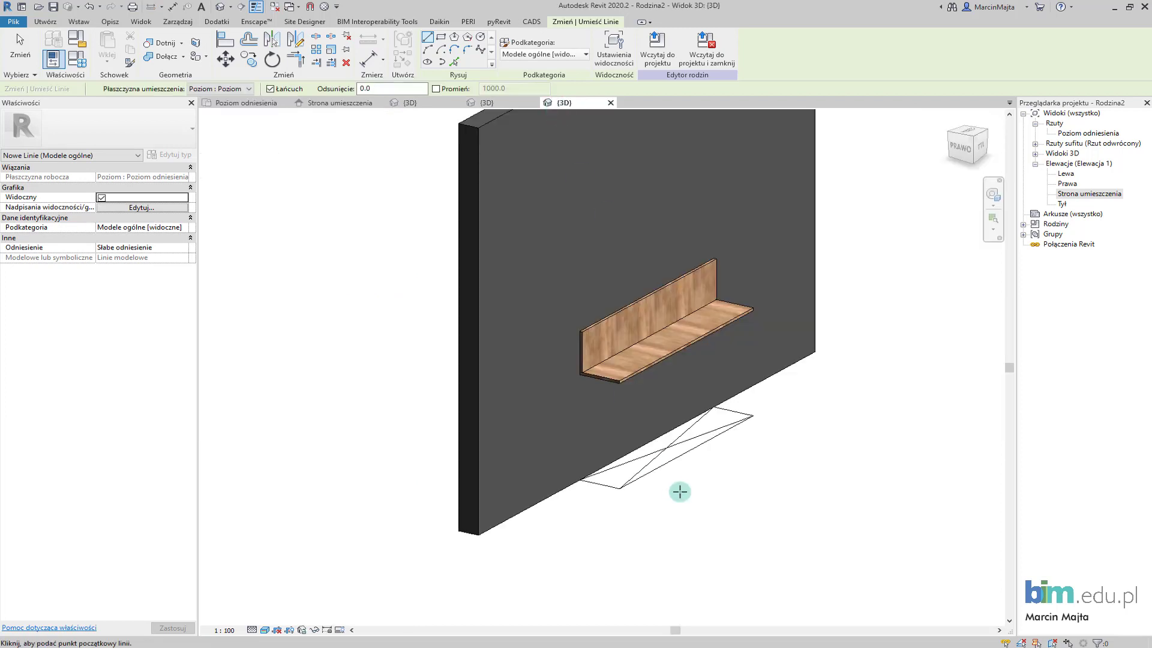
{"action": "scroll", "coordinate": [686, 448], "scroll_direction": "up", "scroll_amount": 1}
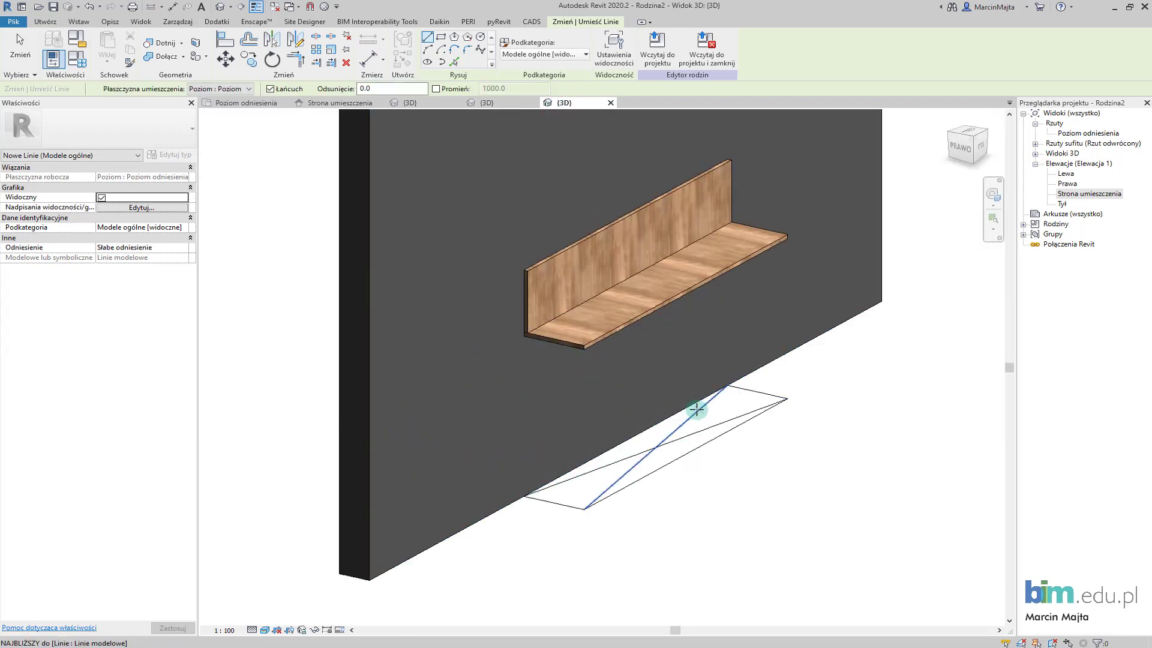
{"action": "middle_click_drag", "start_coordinate": [713, 421], "coordinate": [751, 436]}
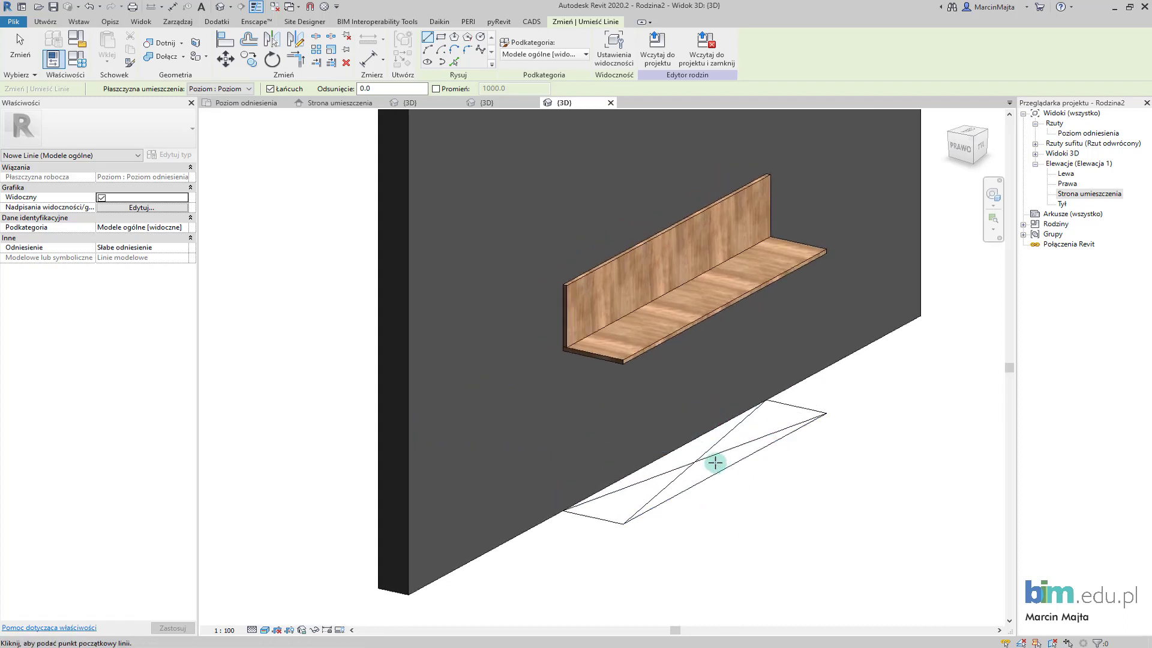
{"action": "key", "text": "Escape"}
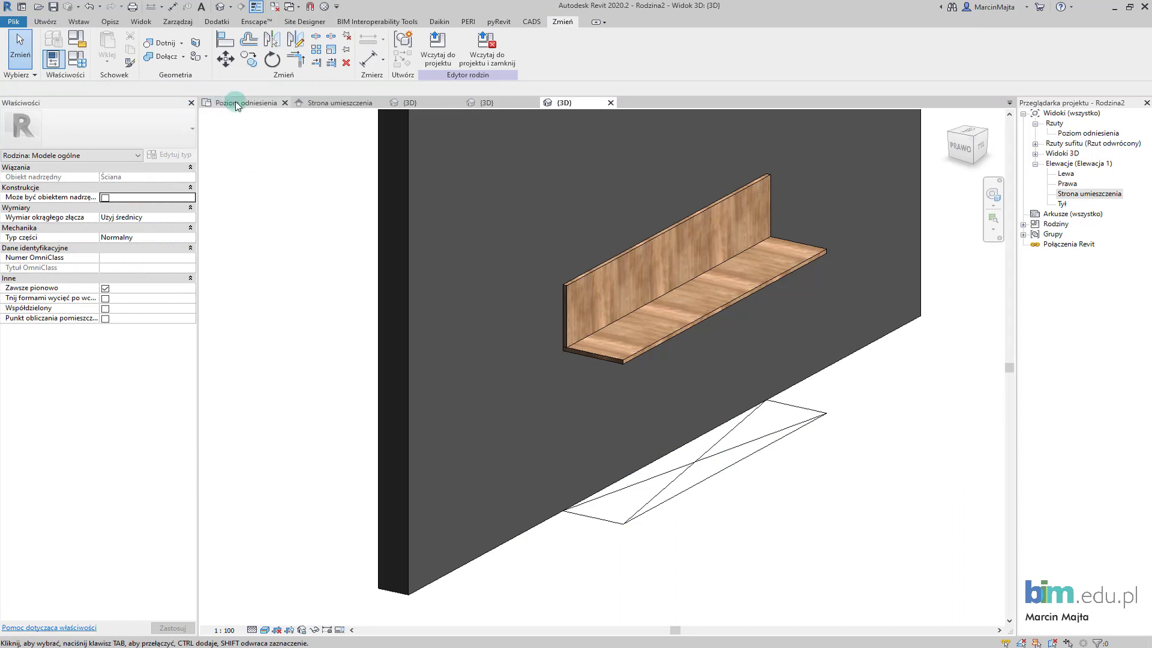
{"action": "scroll", "coordinate": [380, 283], "scroll_direction": "down", "scroll_amount": 3}
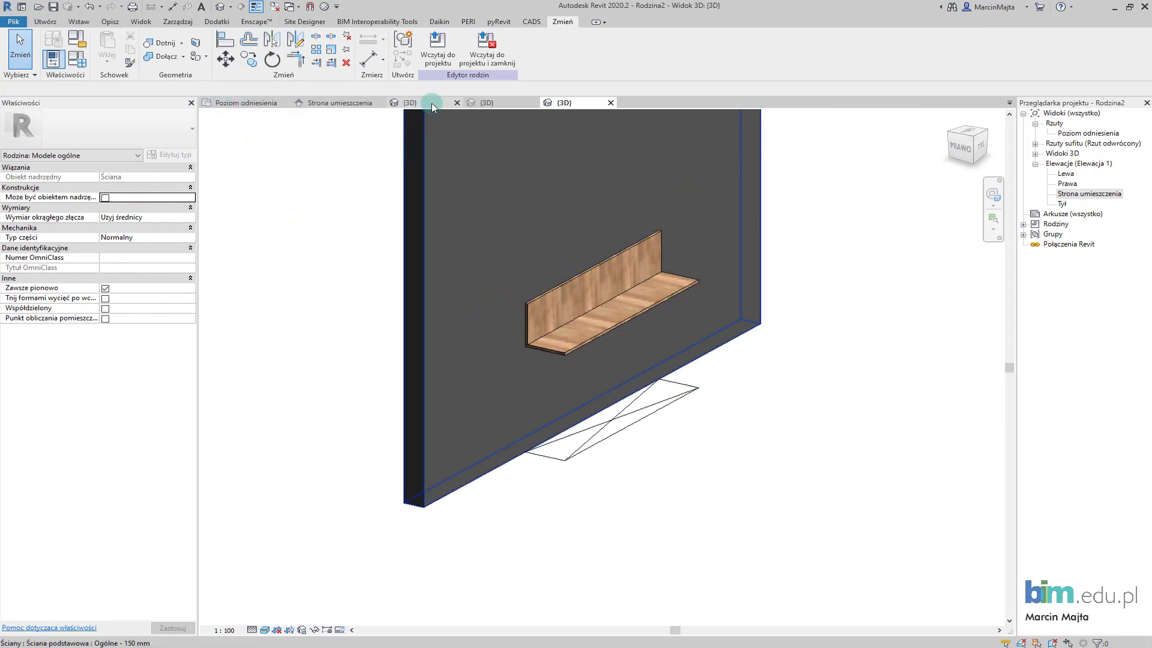
{"action": "left_click", "coordinate": [456, 104]}
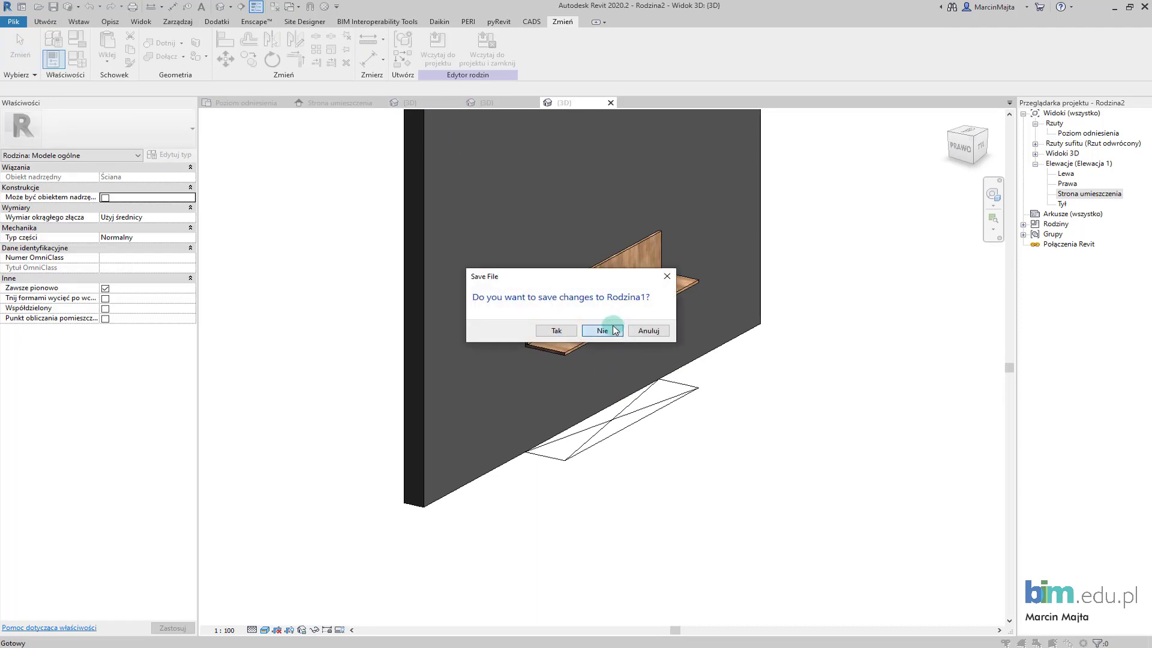
{"action": "left_click", "coordinate": [602, 331]}
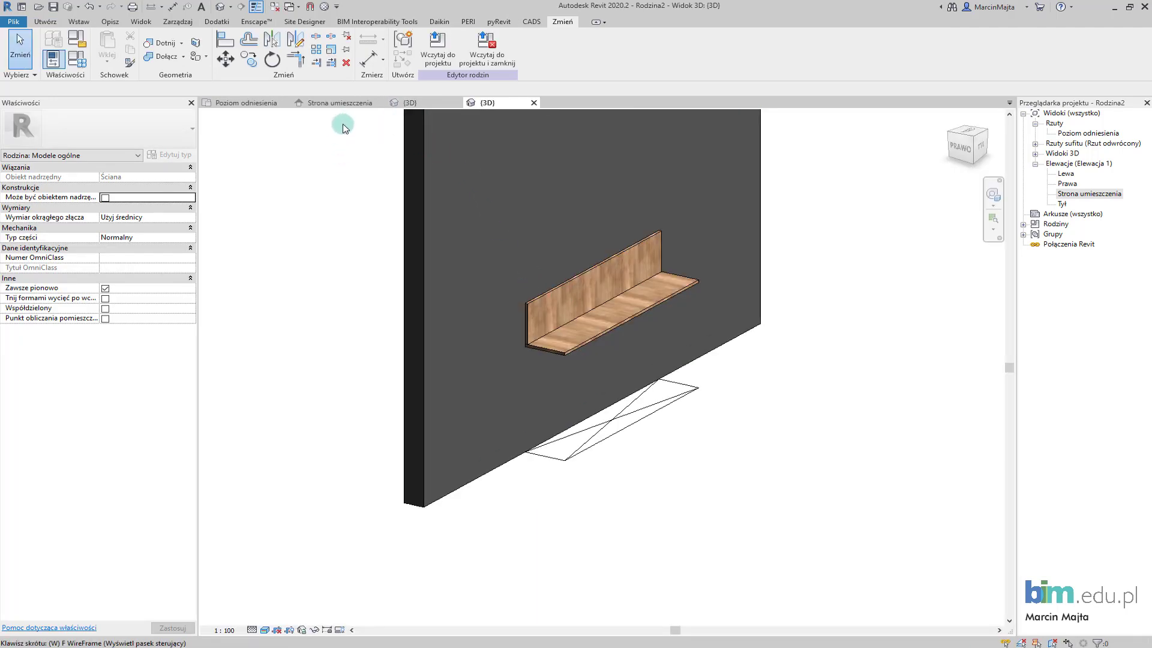
Step: Tile all open views and orbit the family's 3D view to show the model lines below the shelf
{"action": "key", "text": "w"}
{"action": "key", "text": "t"}
{"action": "scroll", "coordinate": [408, 239], "scroll_direction": "down", "scroll_amount": 5}
{"action": "scroll", "coordinate": [409, 240], "scroll_direction": "up", "scroll_amount": 5}
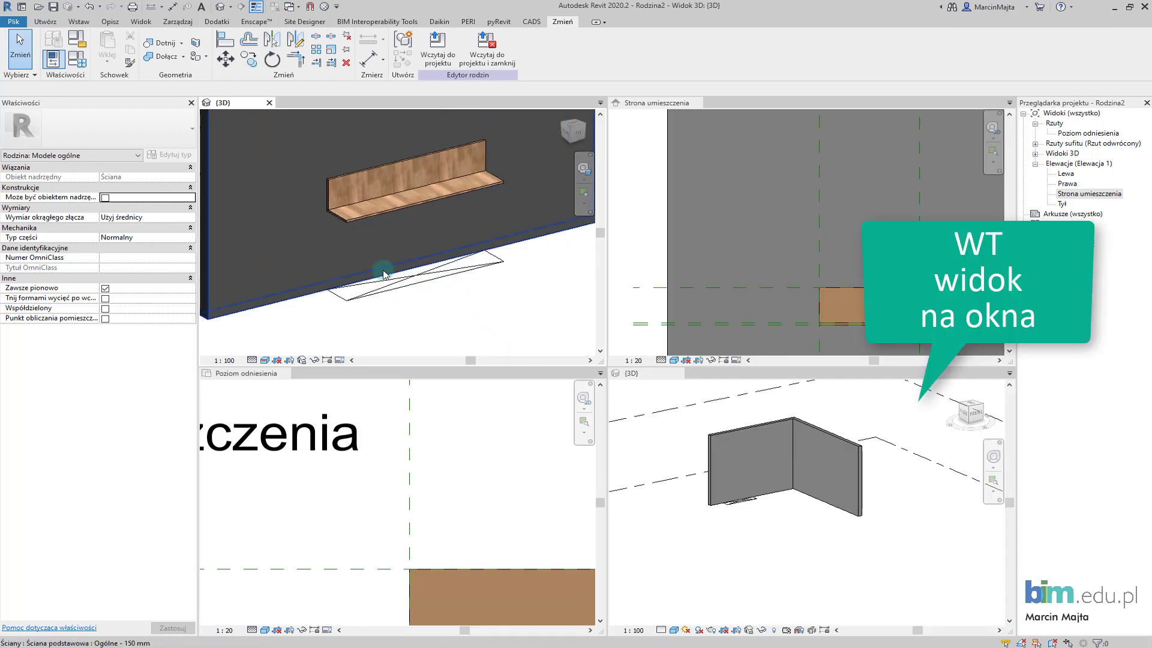
{"action": "middle_click_drag", "start_coordinate": [498, 293], "coordinate": [458, 328], "text": "shift"}
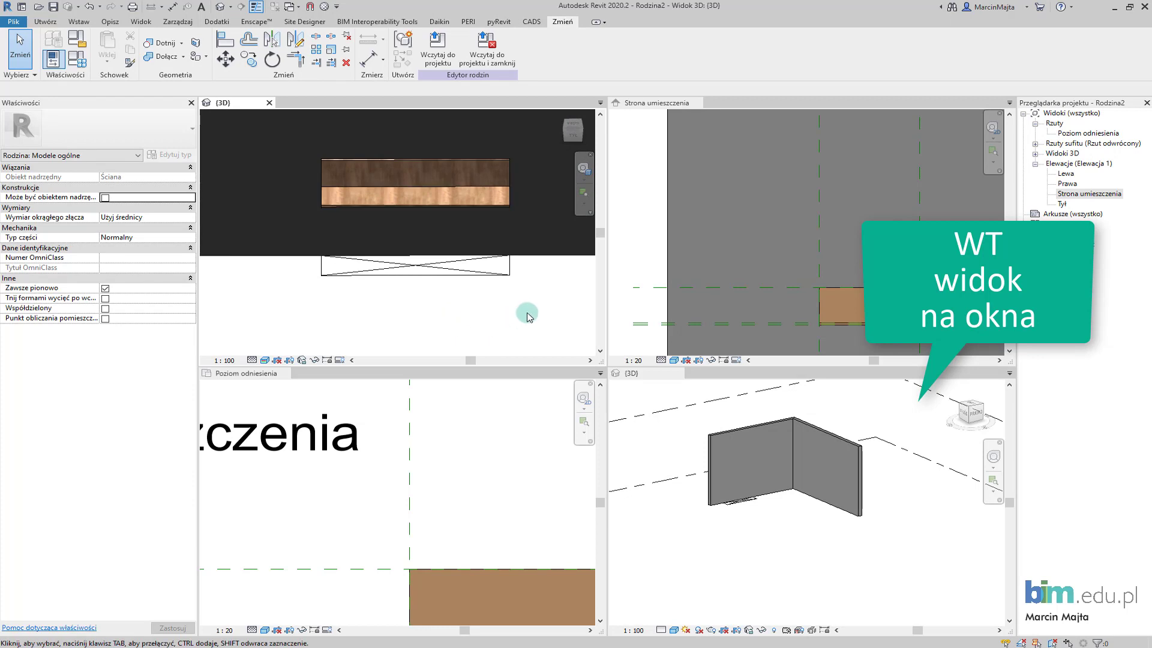
Step: Select the crossed model lines in 3D and inspect their properties and position relative to the wall
{"action": "left_click_drag", "start_coordinate": [534, 313], "coordinate": [281, 259]}
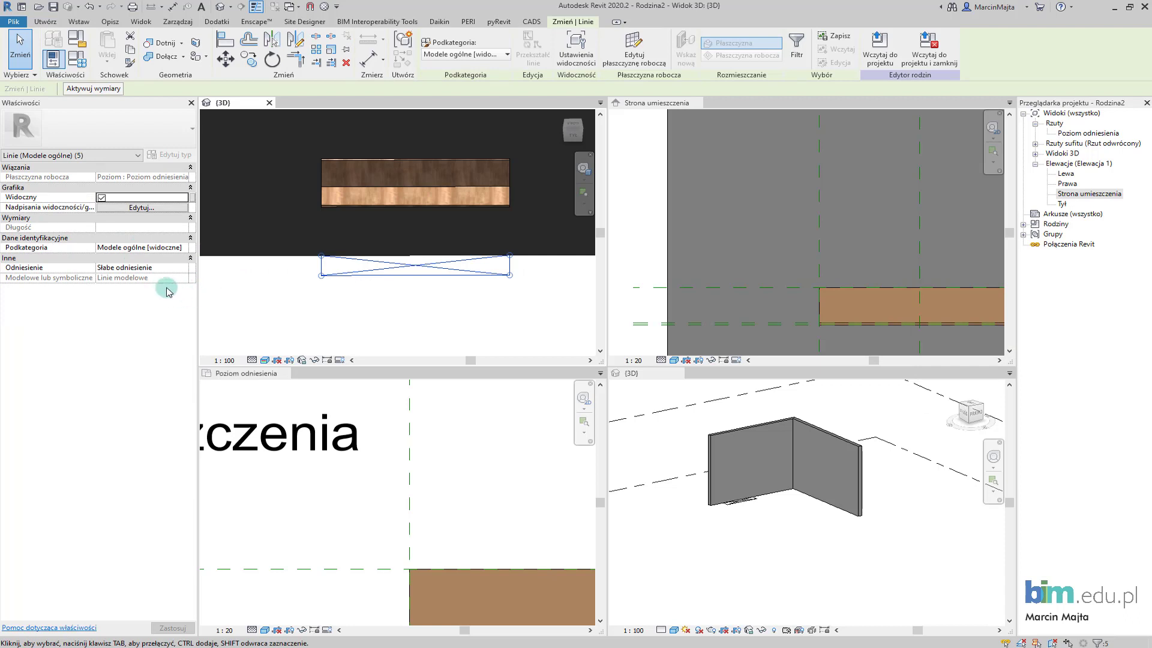
{"action": "left_click", "coordinate": [301, 312]}
{"action": "middle_click_drag", "start_coordinate": [301, 310], "coordinate": [351, 290], "text": "shift"}
{"action": "left_click", "coordinate": [366, 290]}
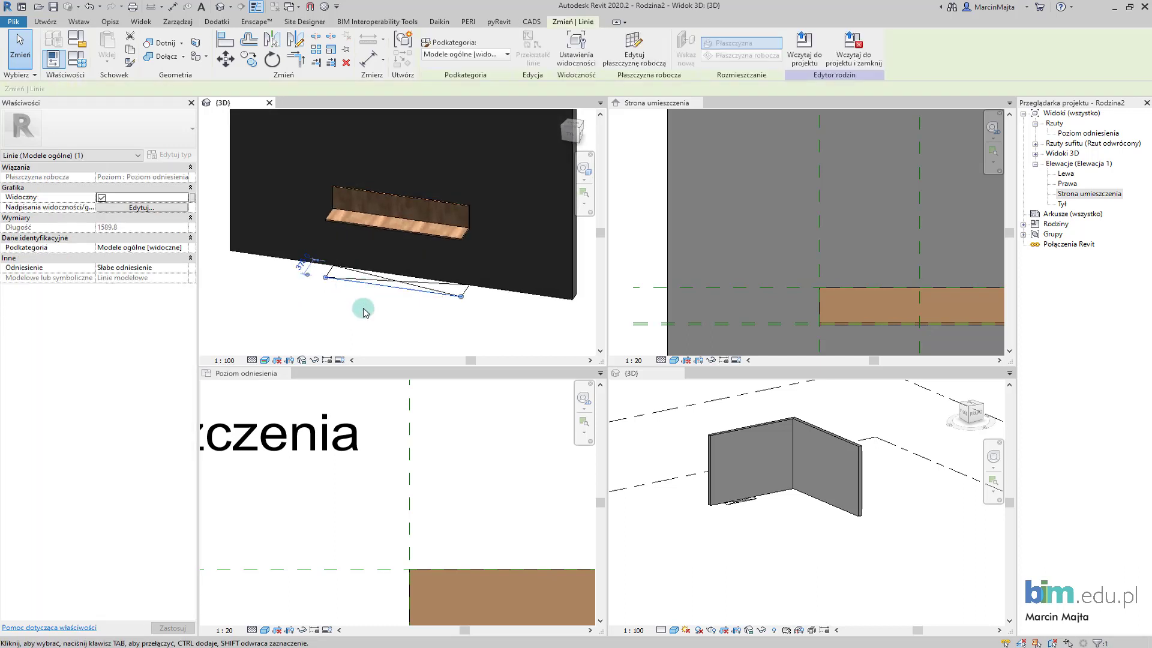
{"action": "middle_click_drag", "start_coordinate": [389, 316], "coordinate": [399, 319], "text": "shift"}
{"action": "left_click", "coordinate": [475, 313]}
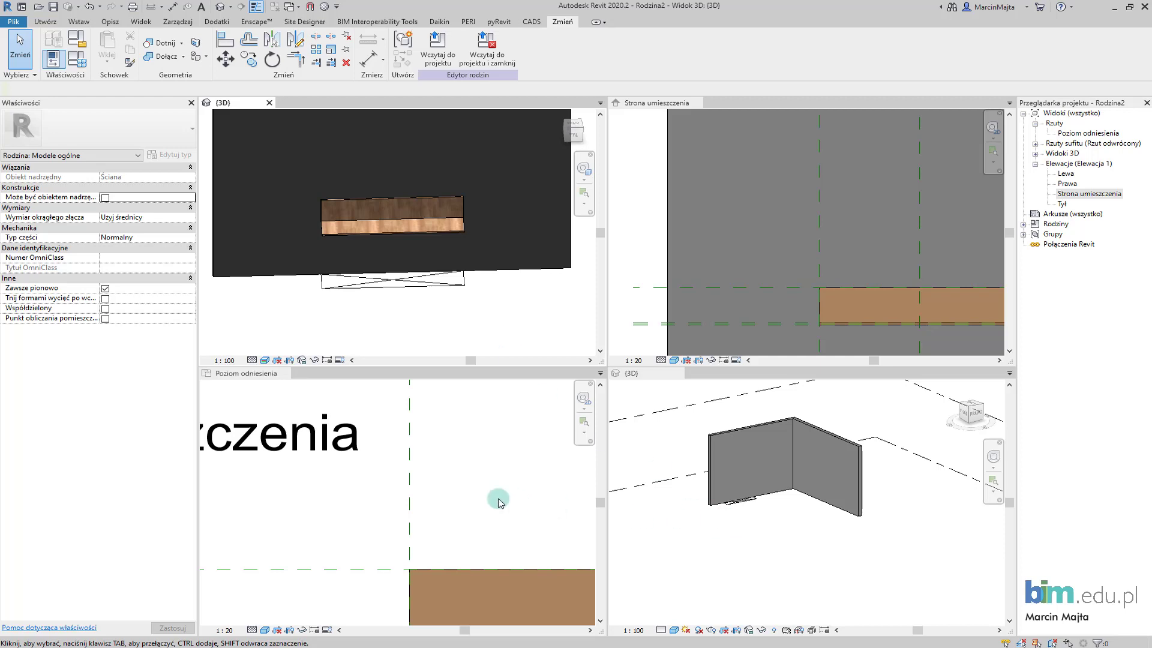
Step: Frame the whole shelf with its dimensions in the Poziom odniesienia plan and the Strona umieszczenia elevation
{"action": "scroll", "coordinate": [502, 502], "scroll_direction": "down", "scroll_amount": 3}
{"action": "middle_click_drag", "start_coordinate": [496, 481], "coordinate": [377, 437]}
{"action": "scroll", "coordinate": [393, 454], "scroll_direction": "down", "scroll_amount": 1}
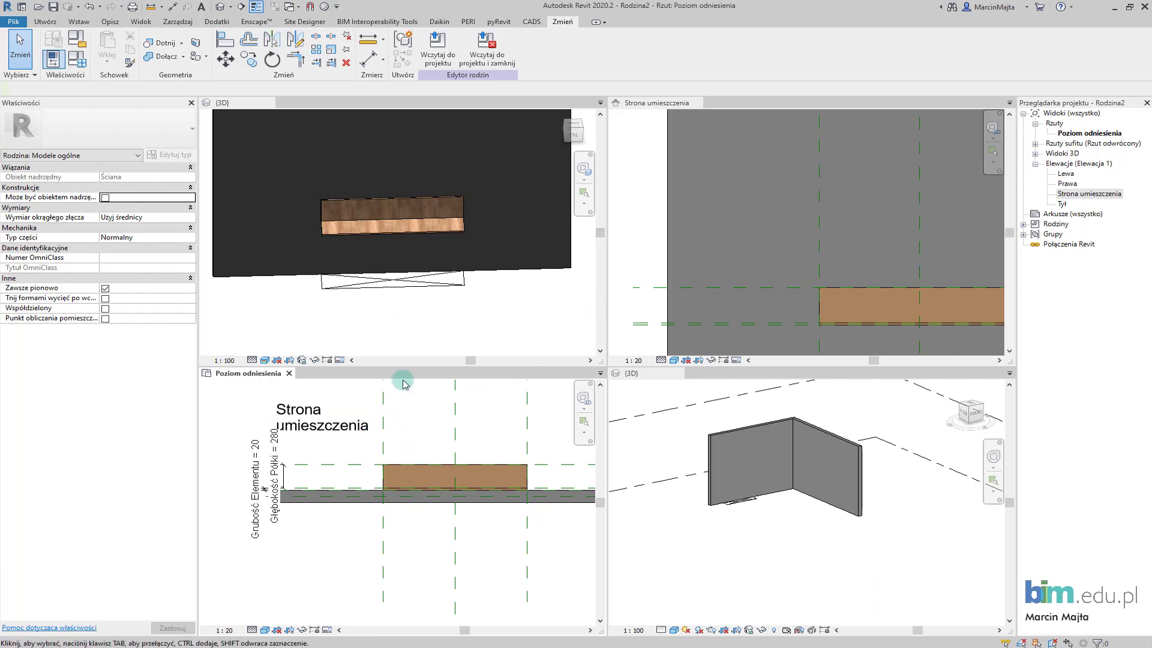
{"action": "middle_click_drag", "start_coordinate": [455, 442], "coordinate": [407, 455]}
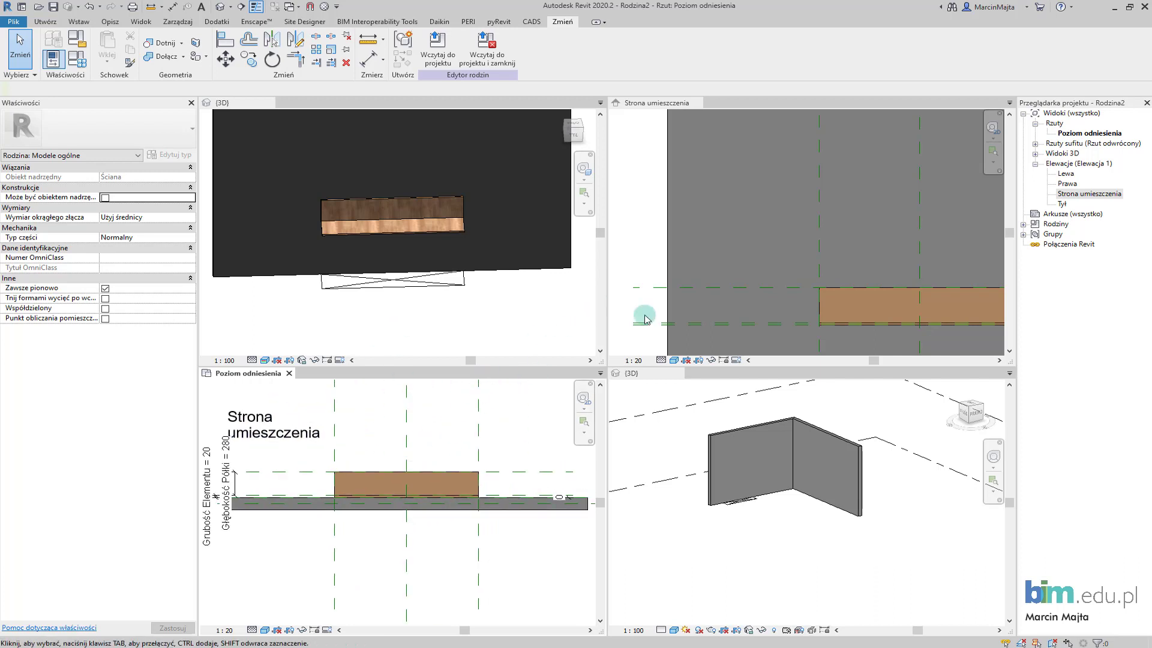
{"action": "scroll", "coordinate": [774, 279], "scroll_direction": "down", "scroll_amount": 3}
{"action": "left_click", "coordinate": [720, 254]}
{"action": "middle_click_drag", "start_coordinate": [783, 279], "coordinate": [658, 240]}
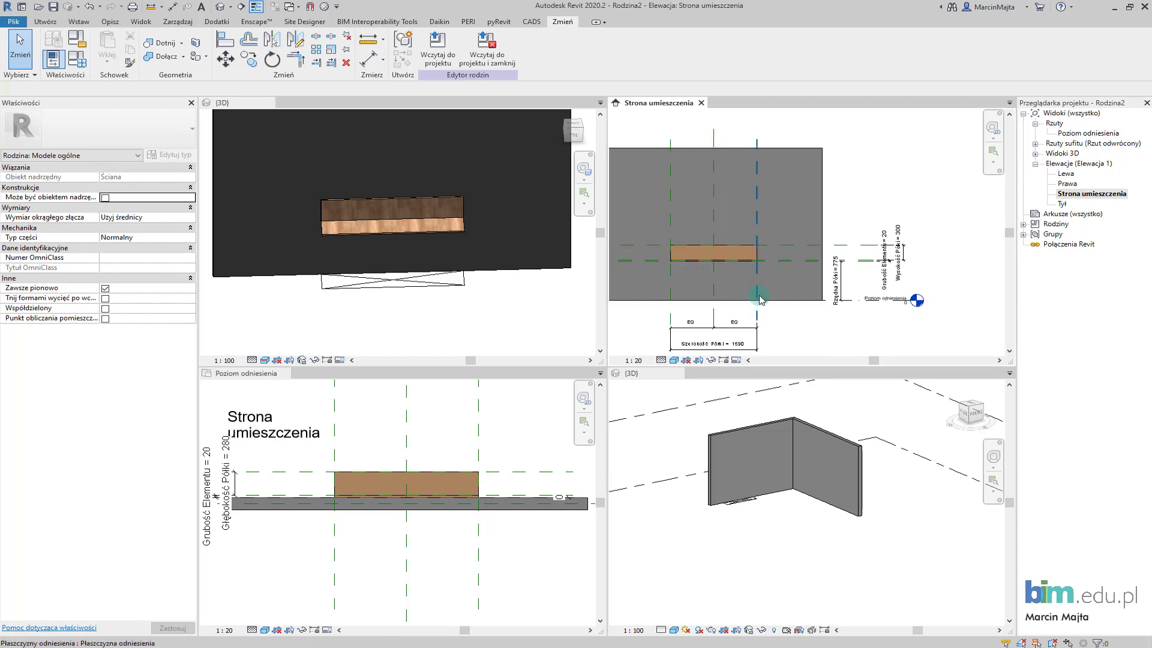
Step: Try to align the geometry at the wall's base with the Poziom odniesienia level in the Strona umieszczenia elevation
{"action": "key", "text": "a"}
{"action": "key", "text": "l"}
{"action": "scroll", "coordinate": [822, 299], "scroll_direction": "up", "scroll_amount": 6}
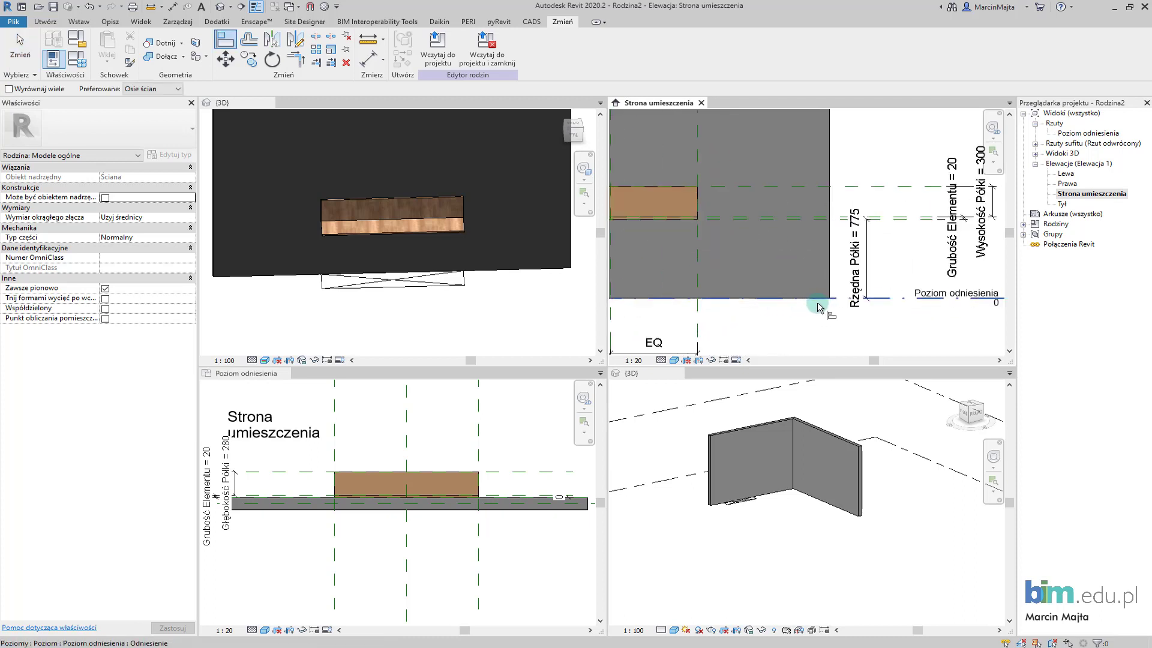
{"action": "scroll", "coordinate": [960, 293], "scroll_direction": "down", "scroll_amount": 5}
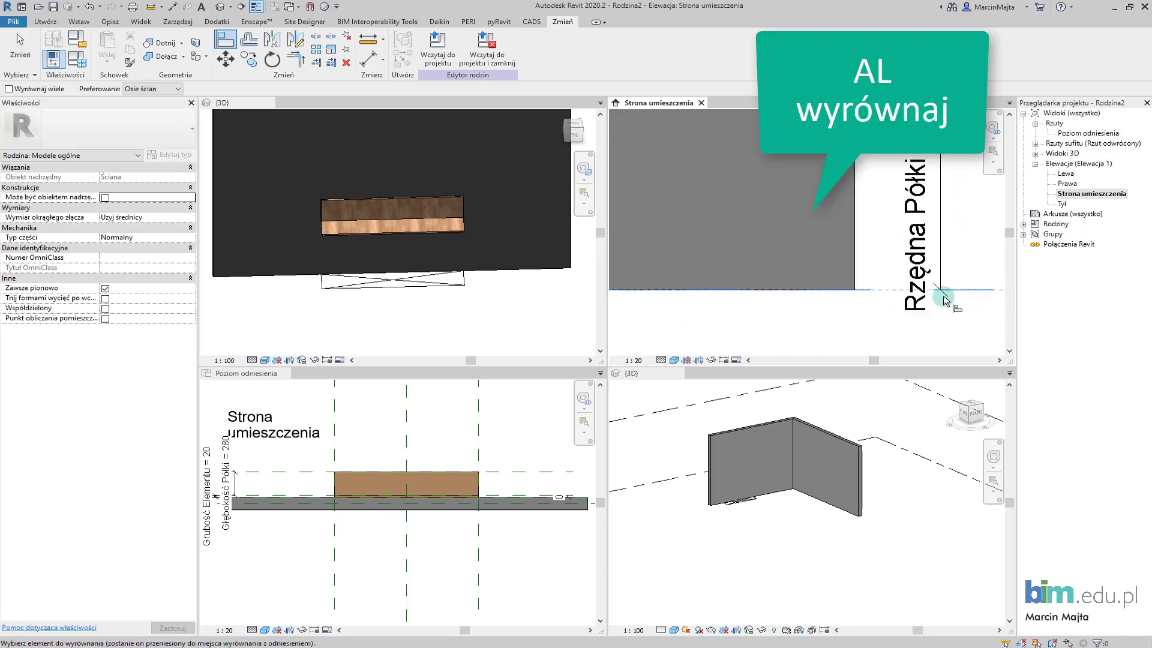
{"action": "left_click", "coordinate": [823, 285]}
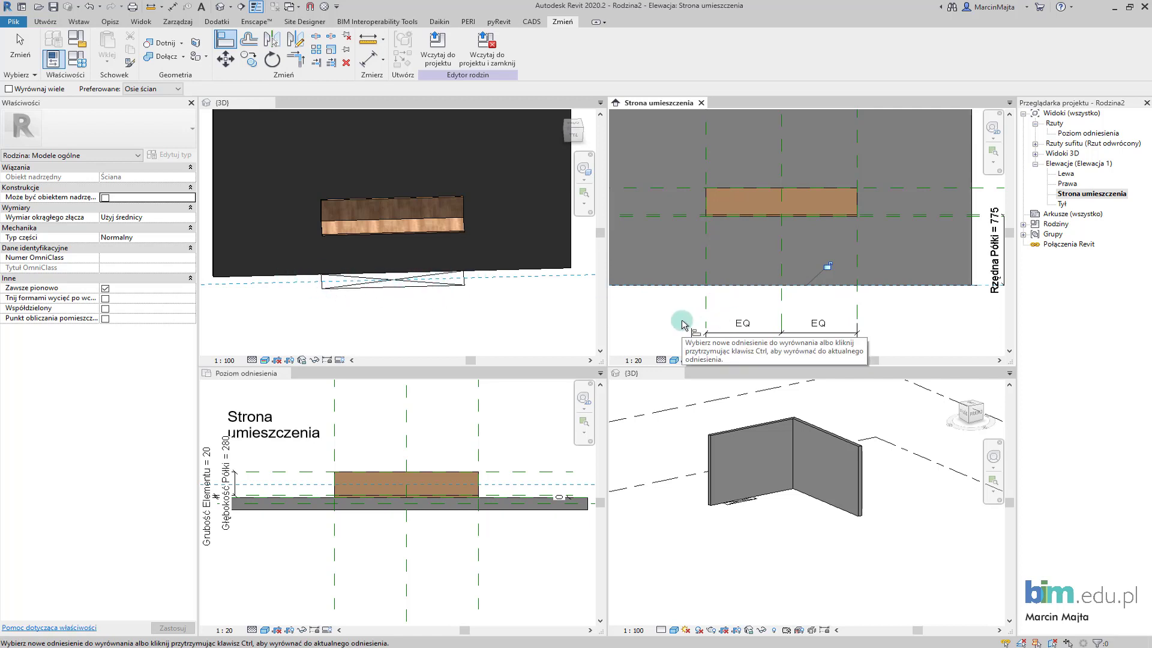
{"action": "key", "text": "Escape"}
{"action": "scroll", "coordinate": [681, 321], "scroll_direction": "down", "scroll_amount": 1}
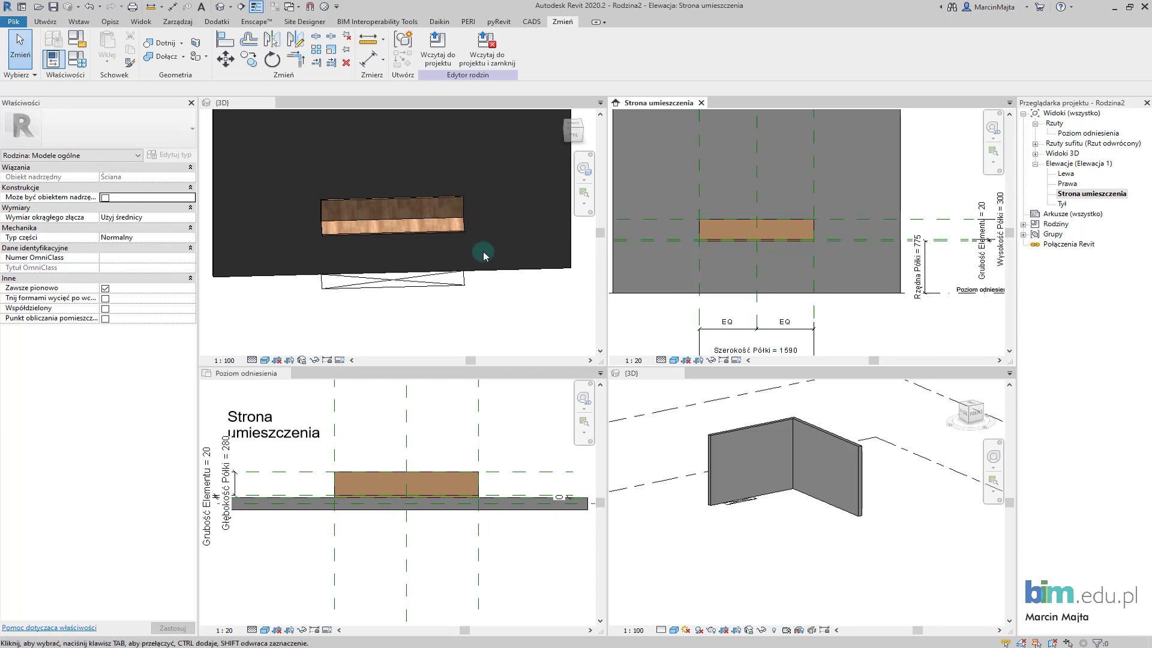
Step: Align the model lines beneath the shelf to the Poziom odniesienia level in the Lewa elevation and lock the alignment
{"action": "double_click", "coordinate": [1067, 174]}
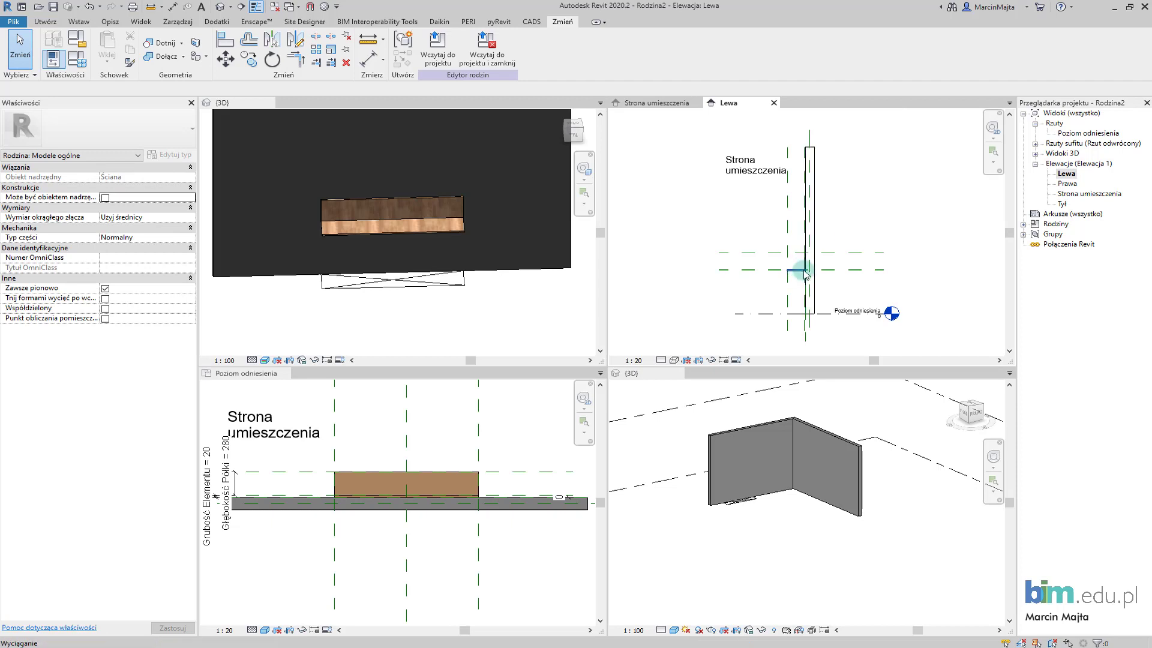
{"action": "scroll", "coordinate": [782, 312], "scroll_direction": "up", "scroll_amount": 5}
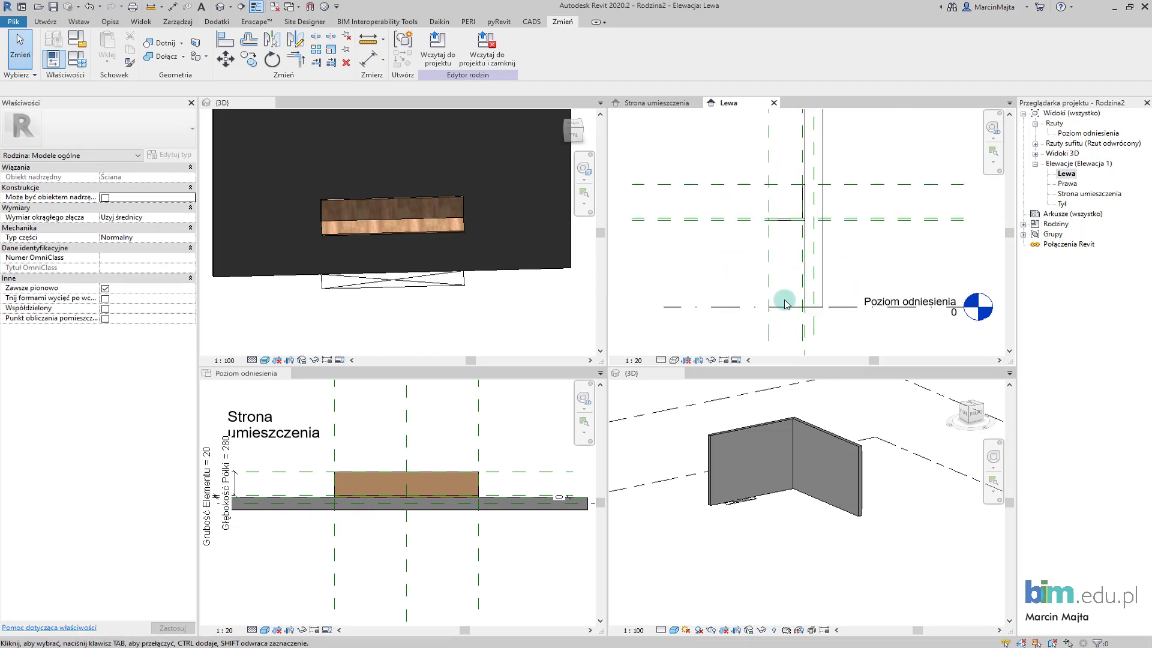
{"action": "key", "text": "l"}
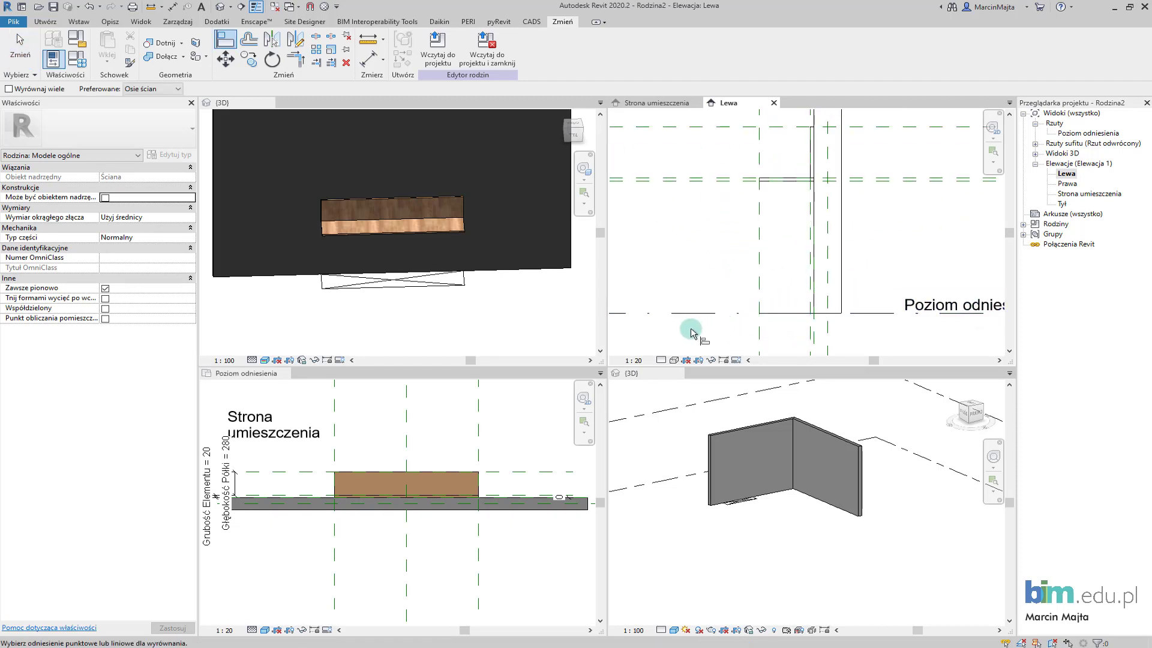
{"action": "left_click", "coordinate": [686, 317]}
{"action": "left_click", "coordinate": [780, 312]}
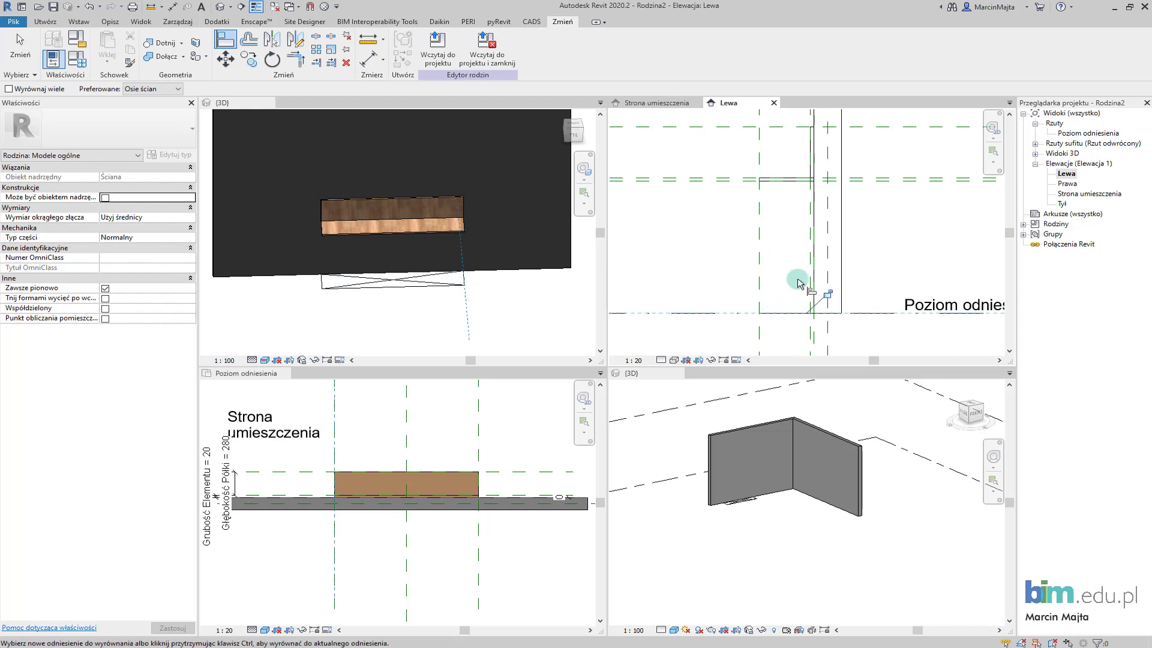
{"action": "left_click", "coordinate": [827, 293]}
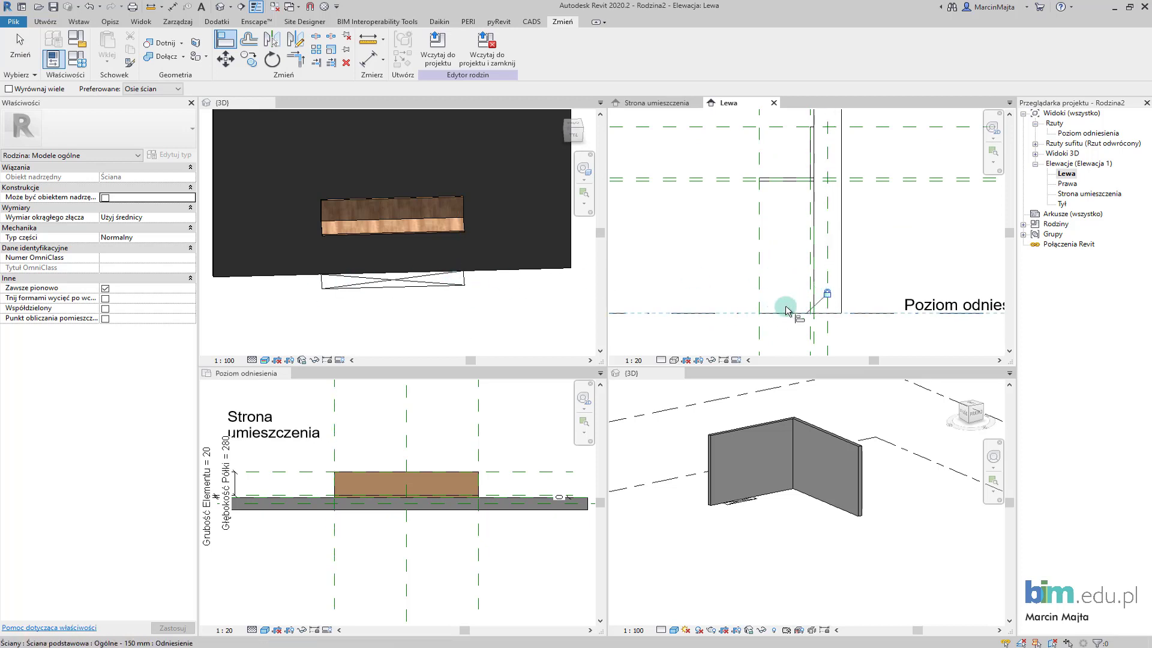
{"action": "left_click", "coordinate": [688, 317]}
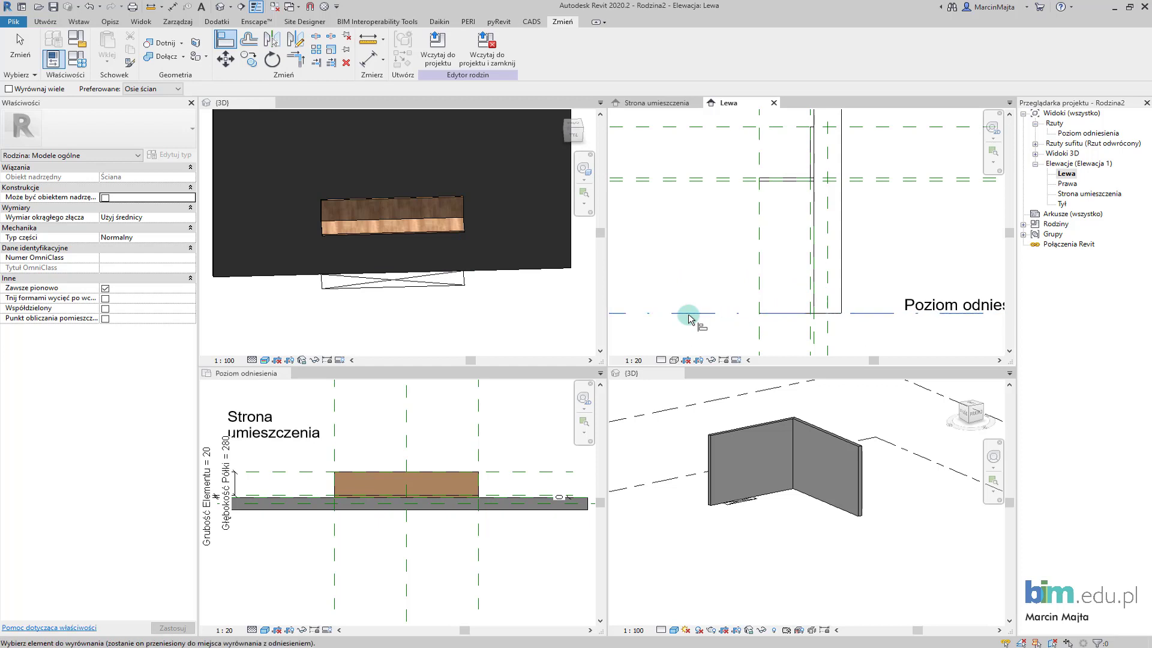
{"action": "left_click", "coordinate": [778, 315]}
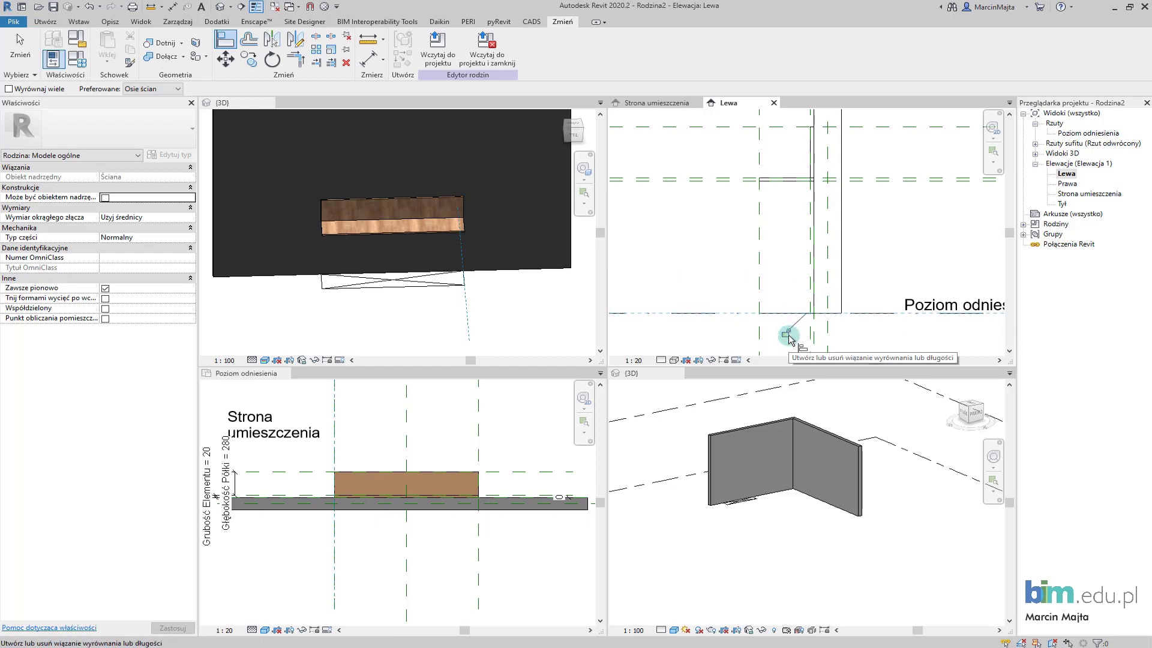
{"action": "left_click", "coordinate": [787, 334]}
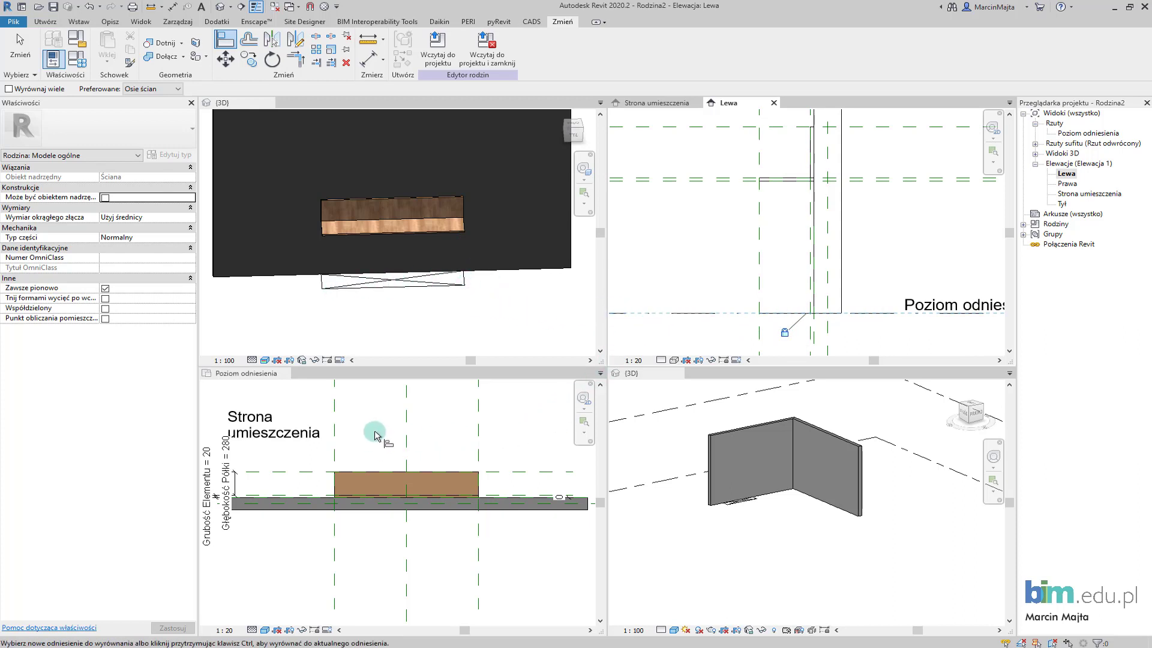
Step: Try to align the model line at the wall's base with the Poziom odniesienia level in the Strona umieszczenia elevation
{"action": "middle_click_drag", "start_coordinate": [390, 438], "coordinate": [426, 431]}
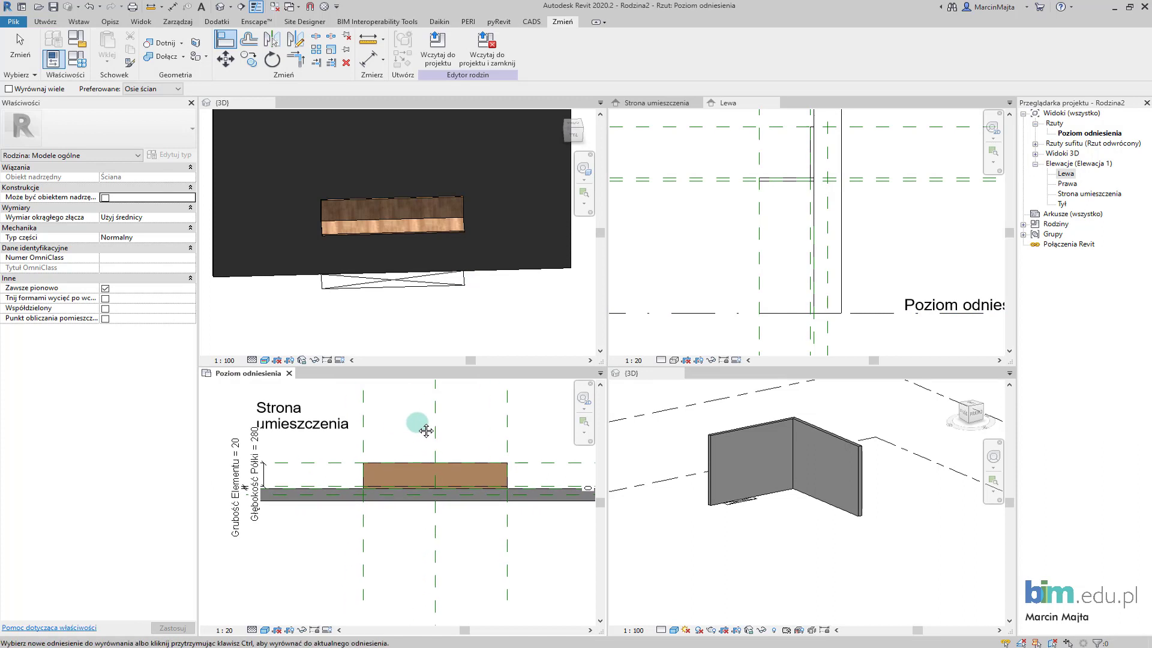
{"action": "left_click", "coordinate": [654, 103]}
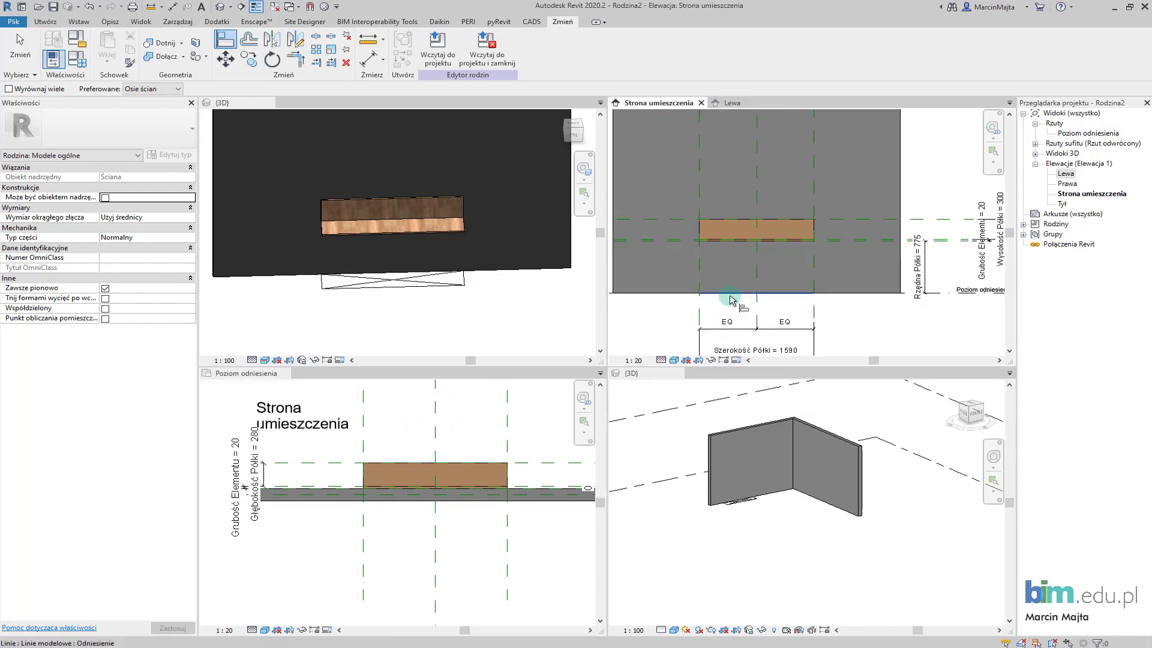
{"action": "left_click", "coordinate": [777, 297]}
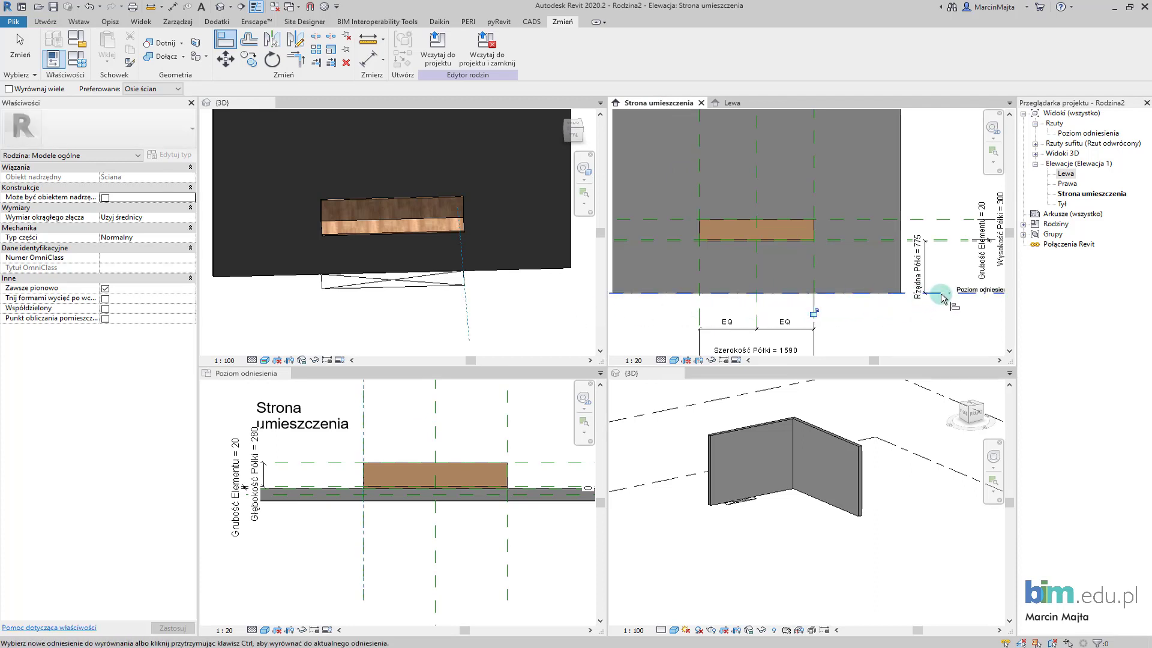
{"action": "left_click", "coordinate": [761, 296]}
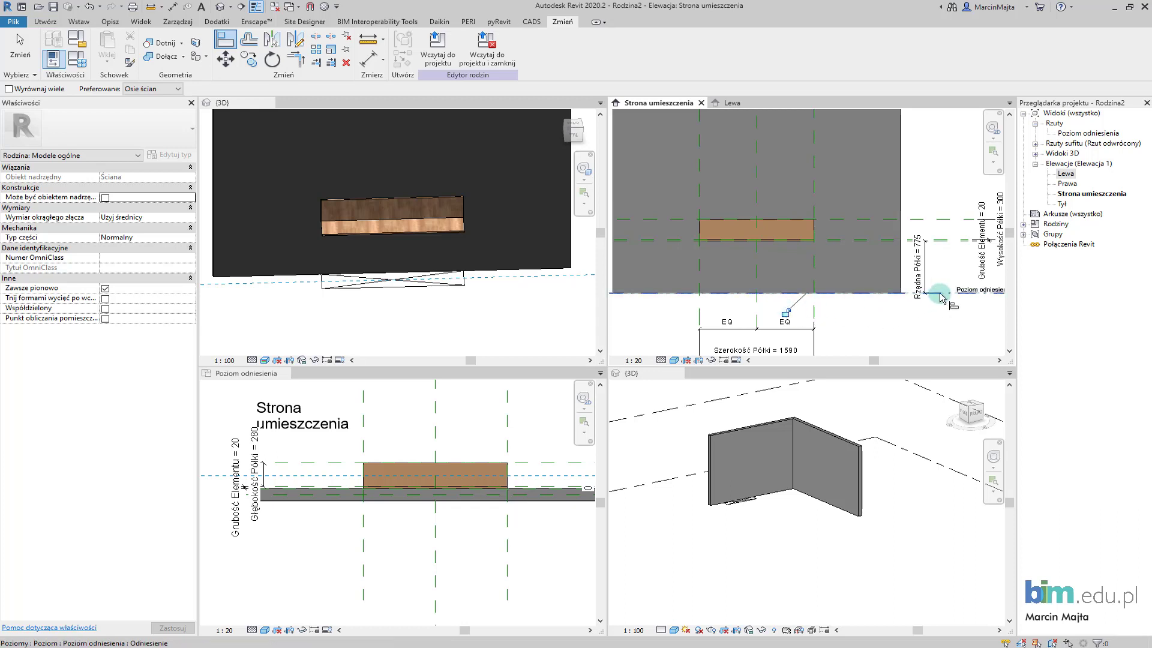
{"action": "key", "text": "Escape"}
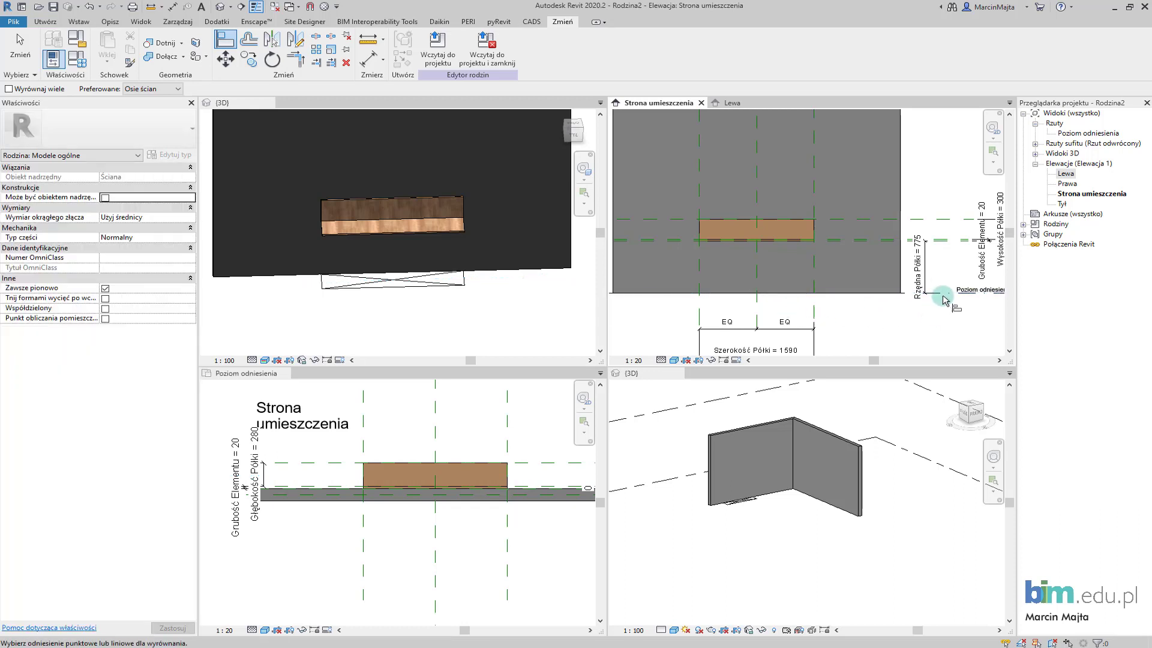
{"action": "left_click", "coordinate": [779, 297]}
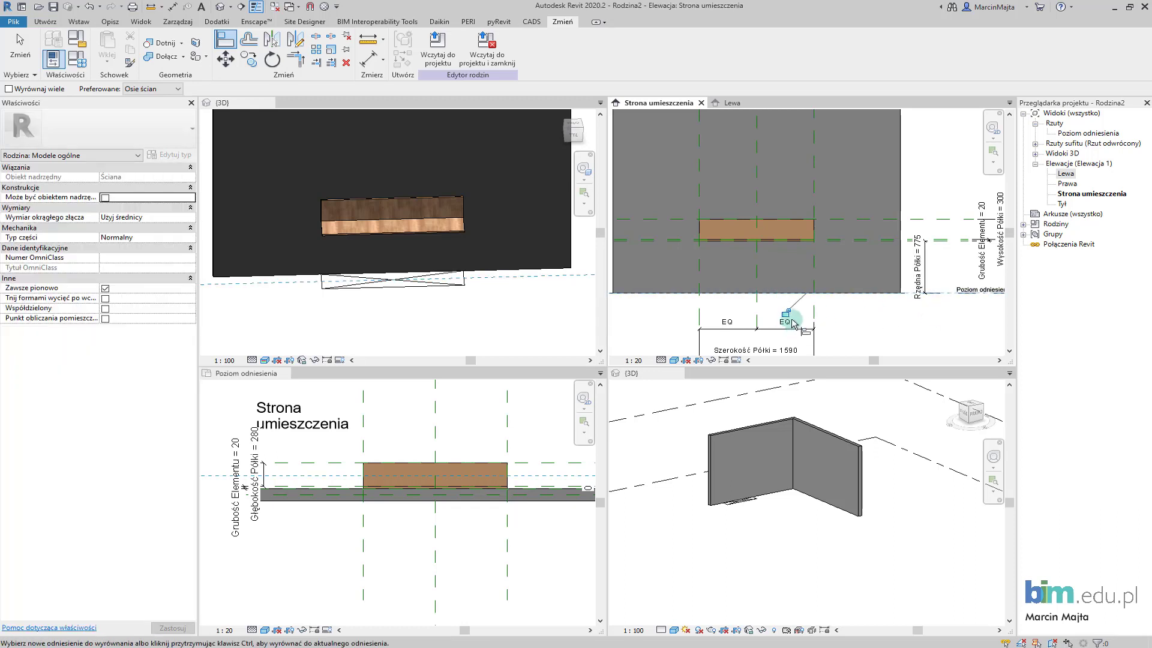
{"action": "left_click", "coordinate": [933, 298]}
{"action": "left_click", "coordinate": [772, 300]}
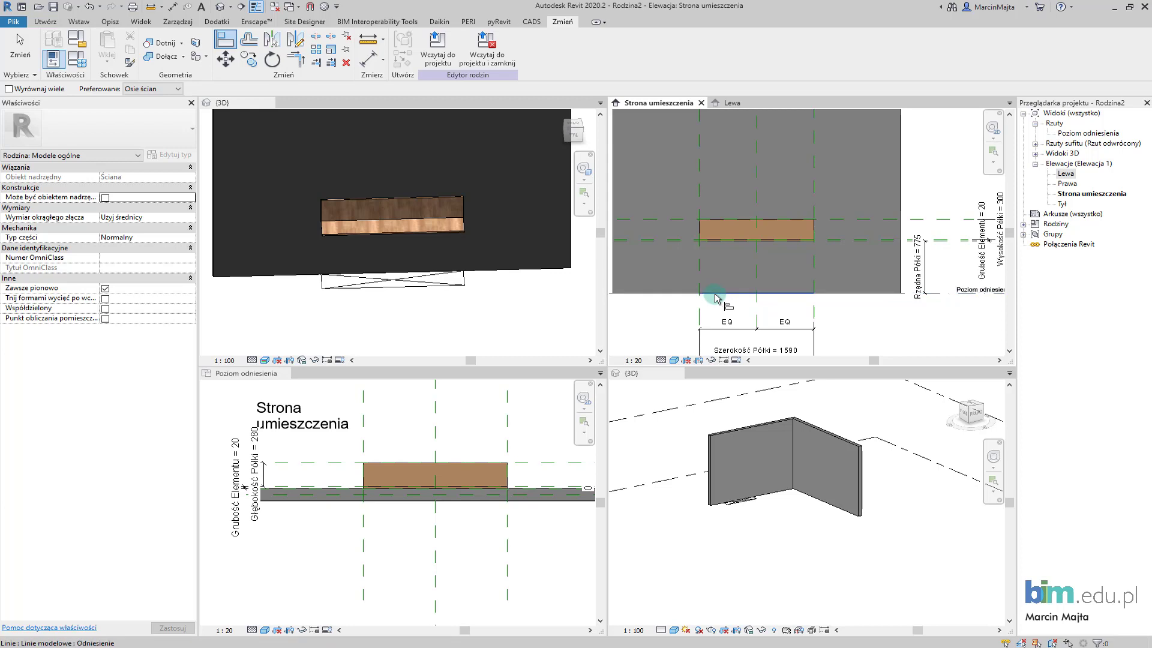
{"action": "key", "text": "Escape"}
{"action": "key", "text": "Escape"}
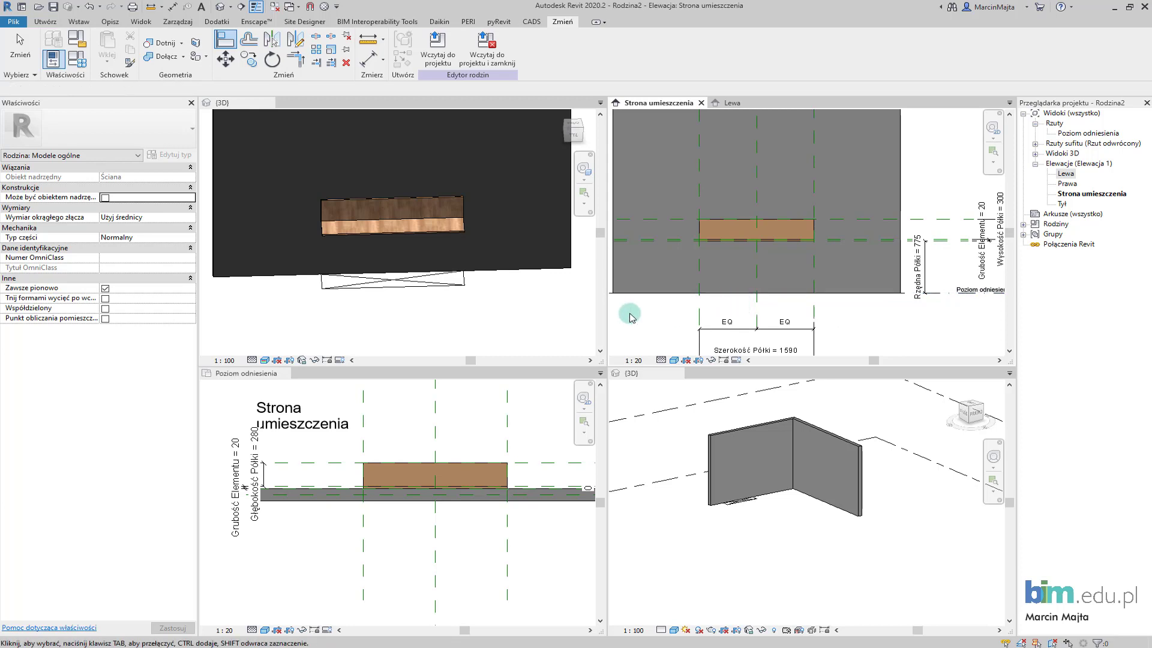
{"action": "scroll", "coordinate": [480, 306], "scroll_direction": "down", "scroll_amount": 1}
{"action": "left_click", "coordinate": [460, 318]}
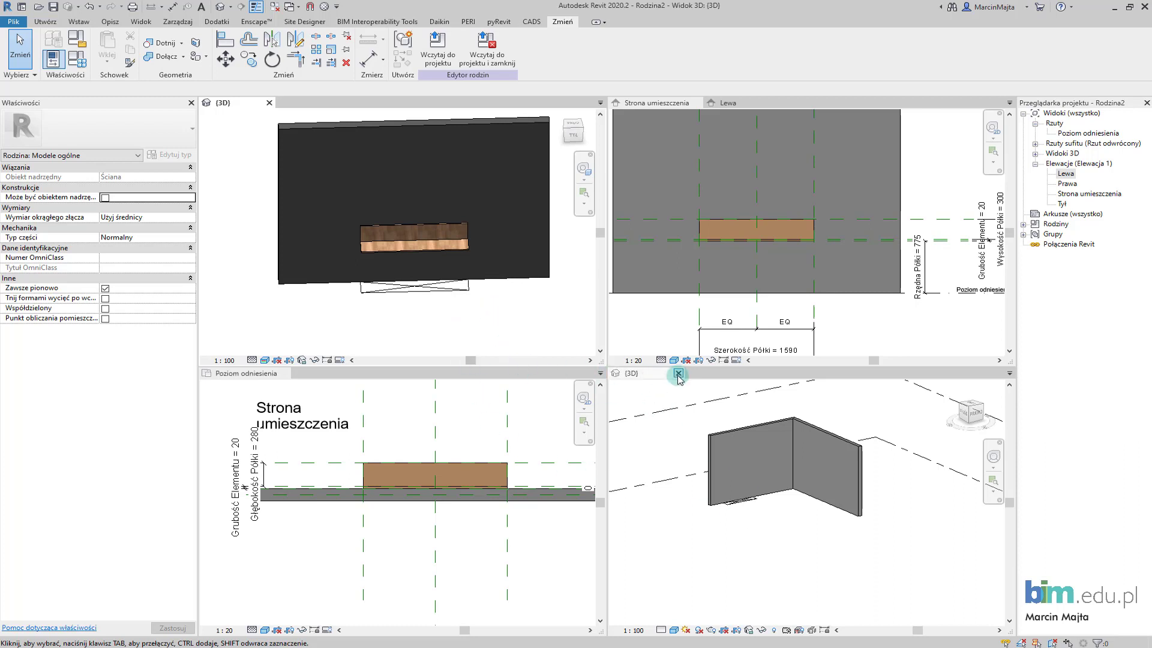
{"action": "left_click", "coordinate": [679, 373]}
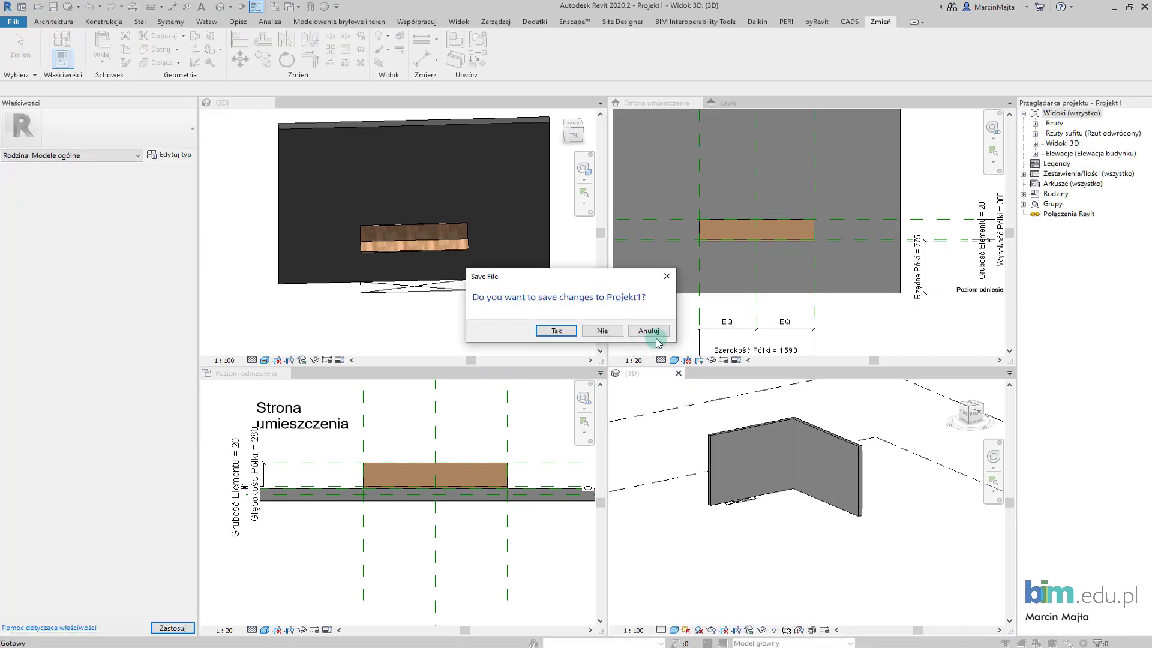
{"action": "left_click", "coordinate": [557, 330]}
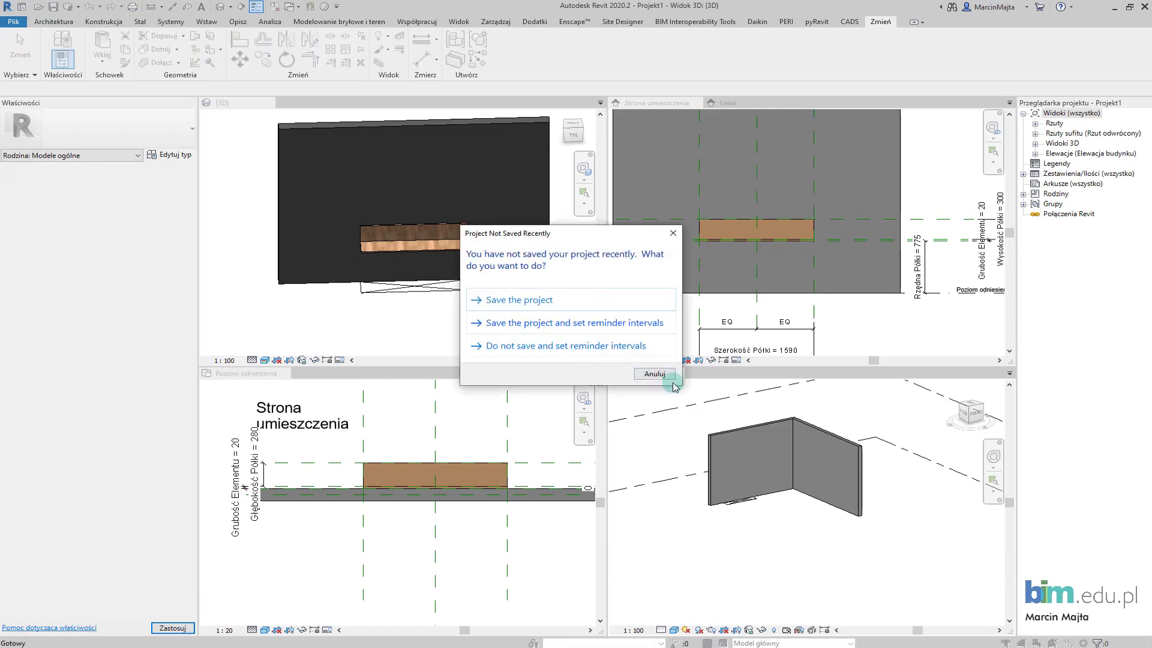
{"action": "left_click", "coordinate": [670, 378]}
Step: Examine the two diagonals and the front model line below the shelf in the family's 3D view, checking each line's properties
{"action": "left_click", "coordinate": [405, 309]}
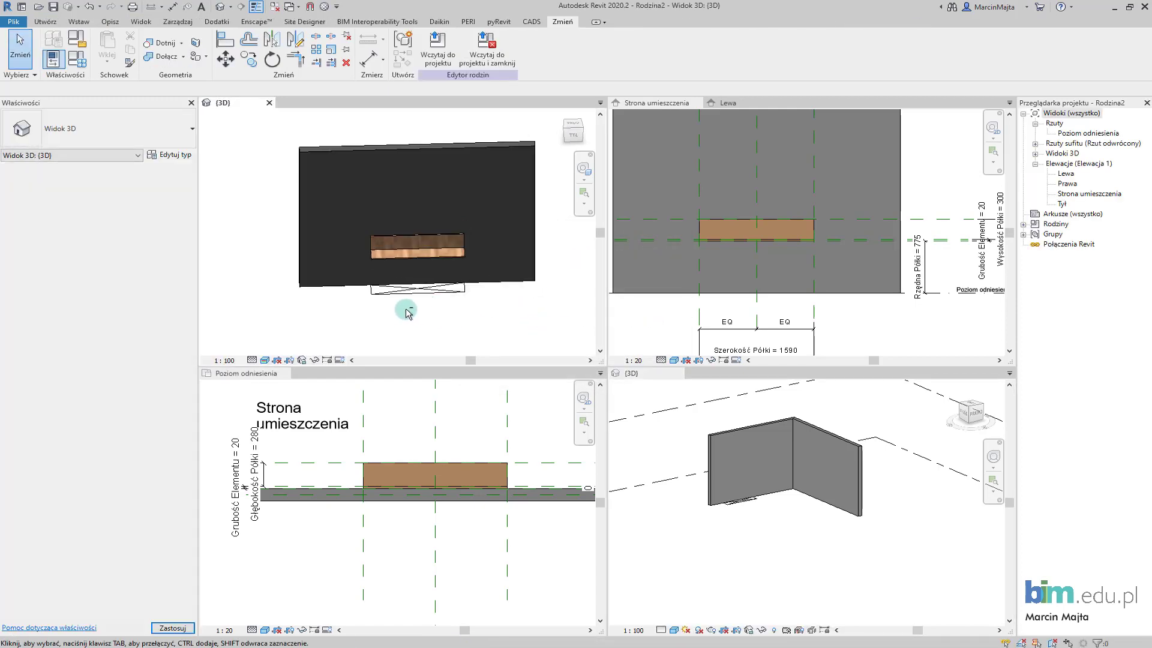
{"action": "middle_click_drag", "start_coordinate": [406, 309], "coordinate": [476, 306], "text": "shift"}
{"action": "scroll", "coordinate": [418, 276], "scroll_direction": "up", "scroll_amount": 4}
{"action": "scroll", "coordinate": [411, 304], "scroll_direction": "up", "scroll_amount": 2}
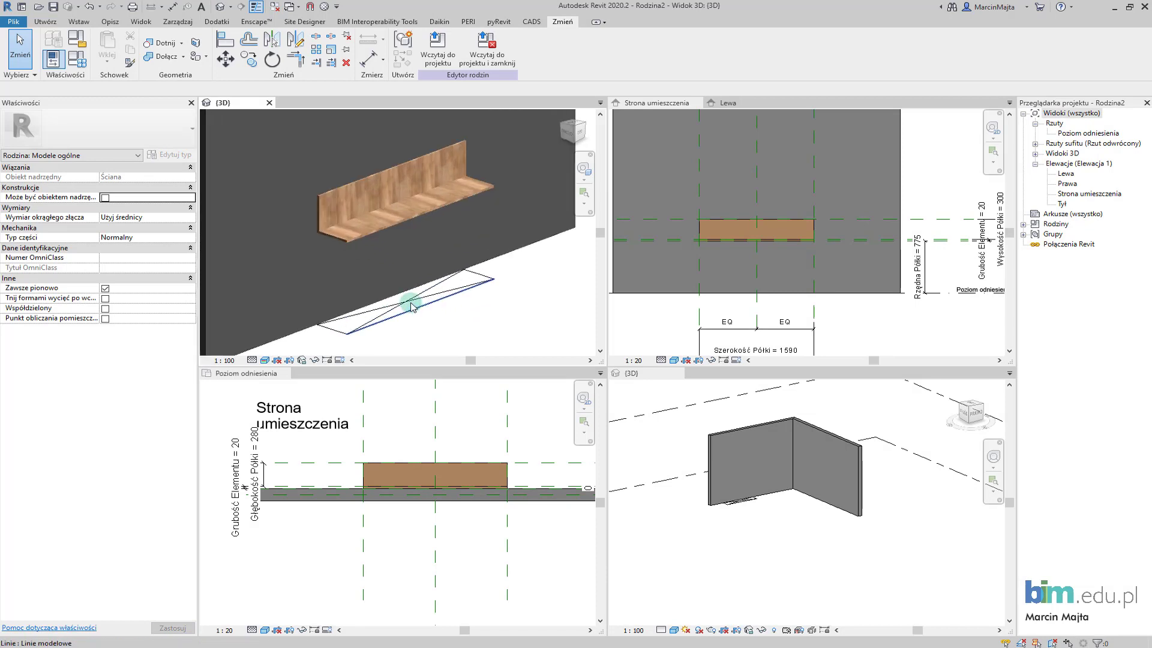
{"action": "left_click", "coordinate": [412, 307]}
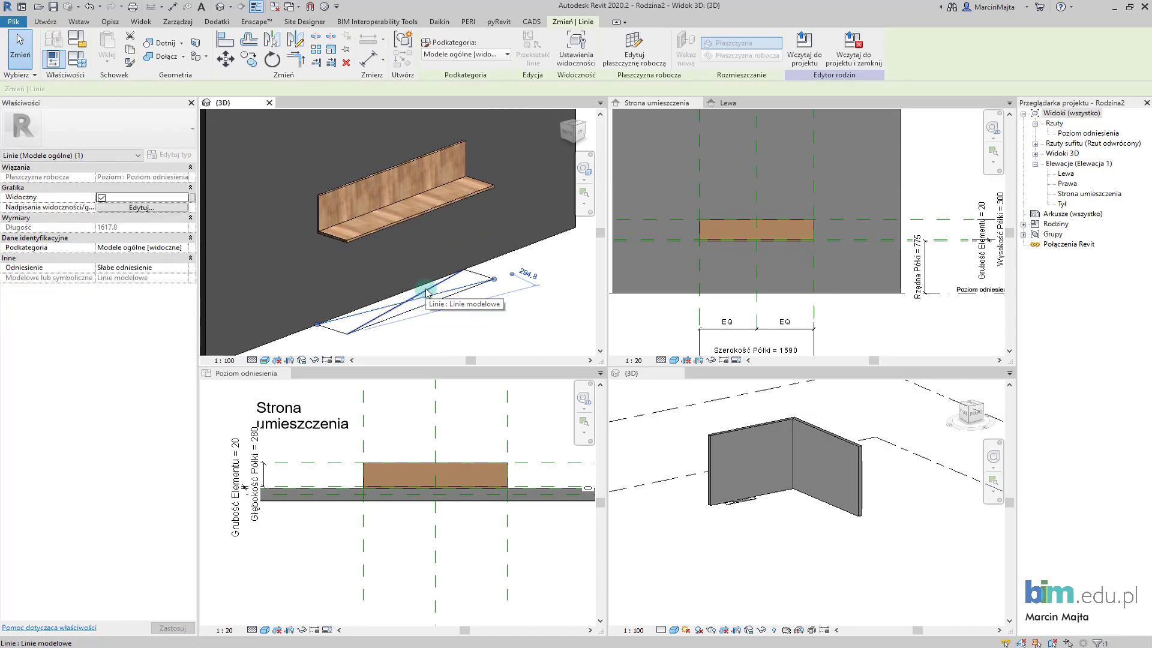
{"action": "left_click", "coordinate": [426, 292]}
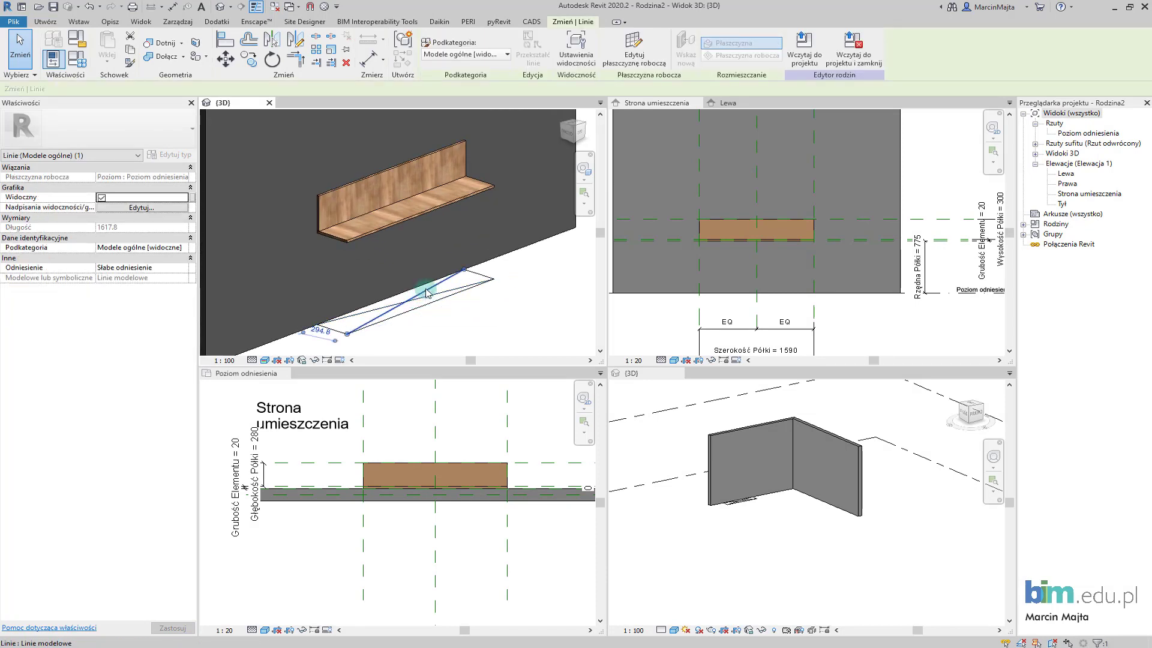
{"action": "left_click", "coordinate": [447, 298]}
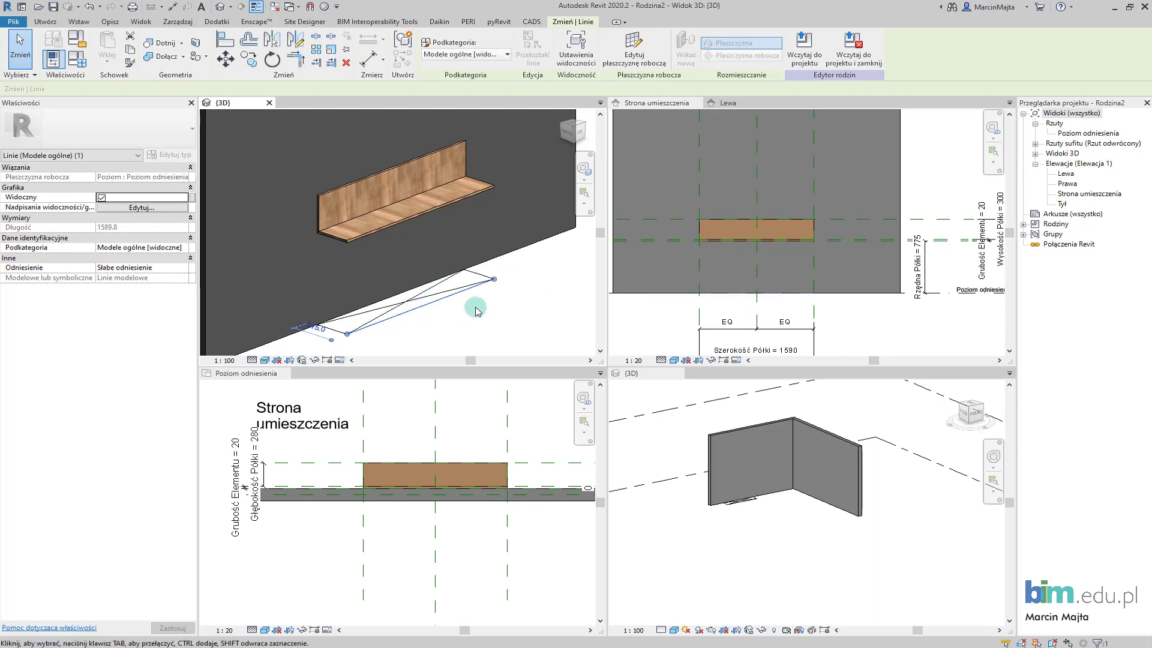
{"action": "scroll", "coordinate": [476, 311], "scroll_direction": "down", "scroll_amount": 4}
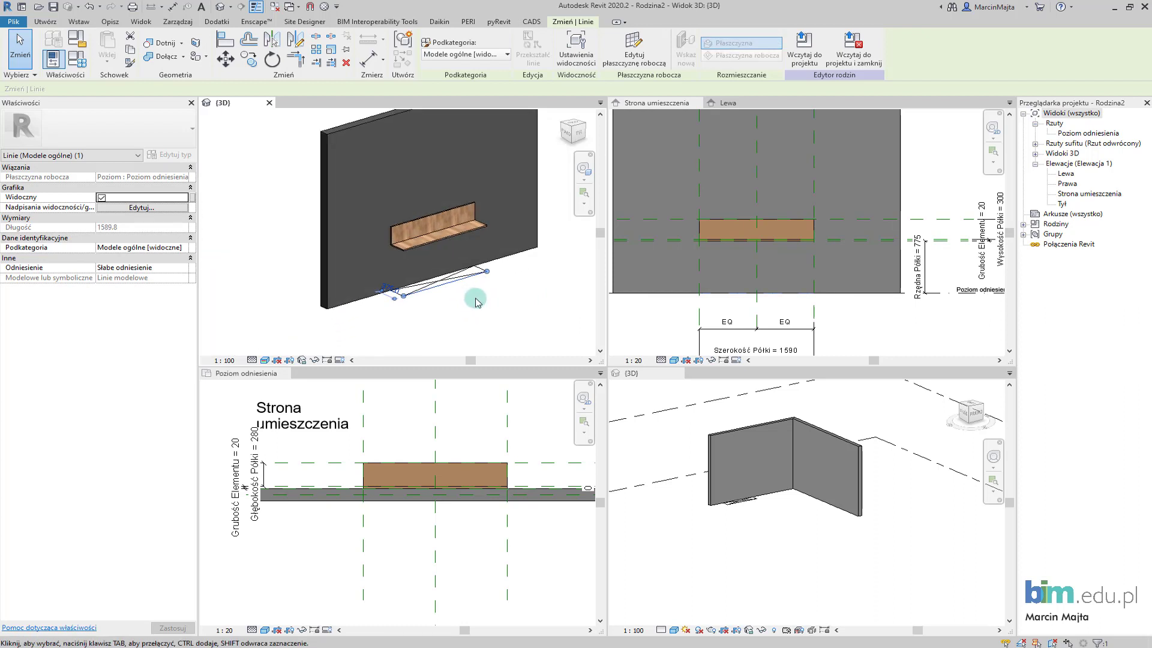
Step: Restrict the visibility of all model lines below the shelf to the Niski detail level, leaving Średni and Wysoki off
{"action": "middle_click_drag", "start_coordinate": [482, 304], "coordinate": [432, 334], "text": "shift"}
{"action": "left_click_drag", "start_coordinate": [514, 319], "coordinate": [362, 283]}
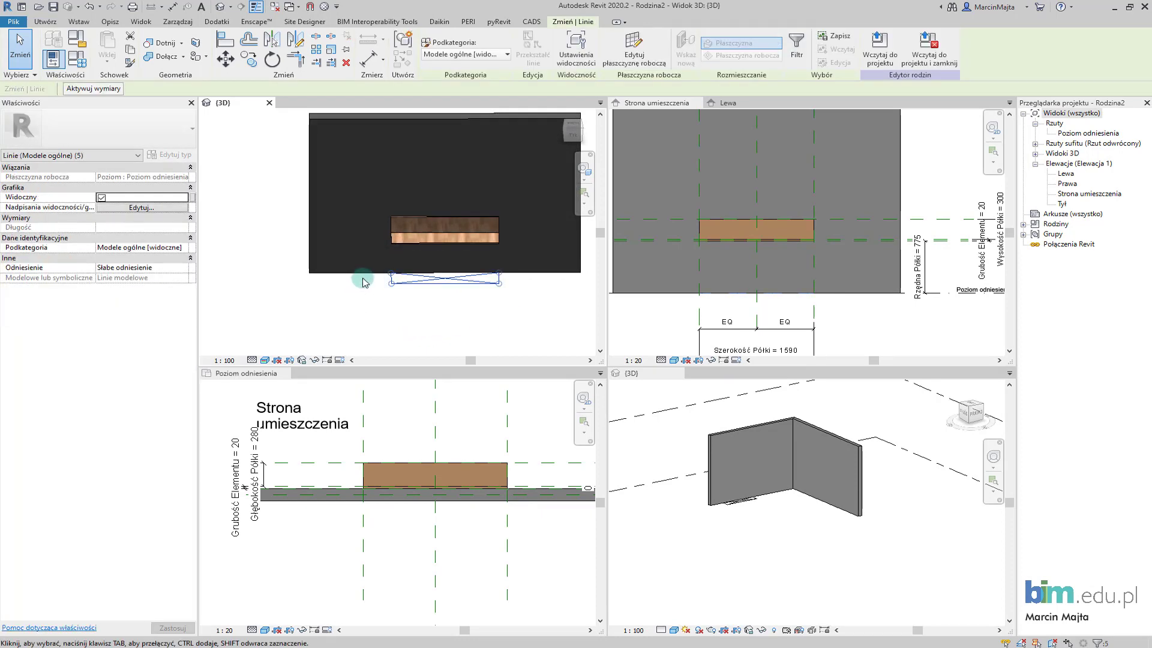
{"action": "scroll", "coordinate": [463, 280], "scroll_direction": "up", "scroll_amount": 3}
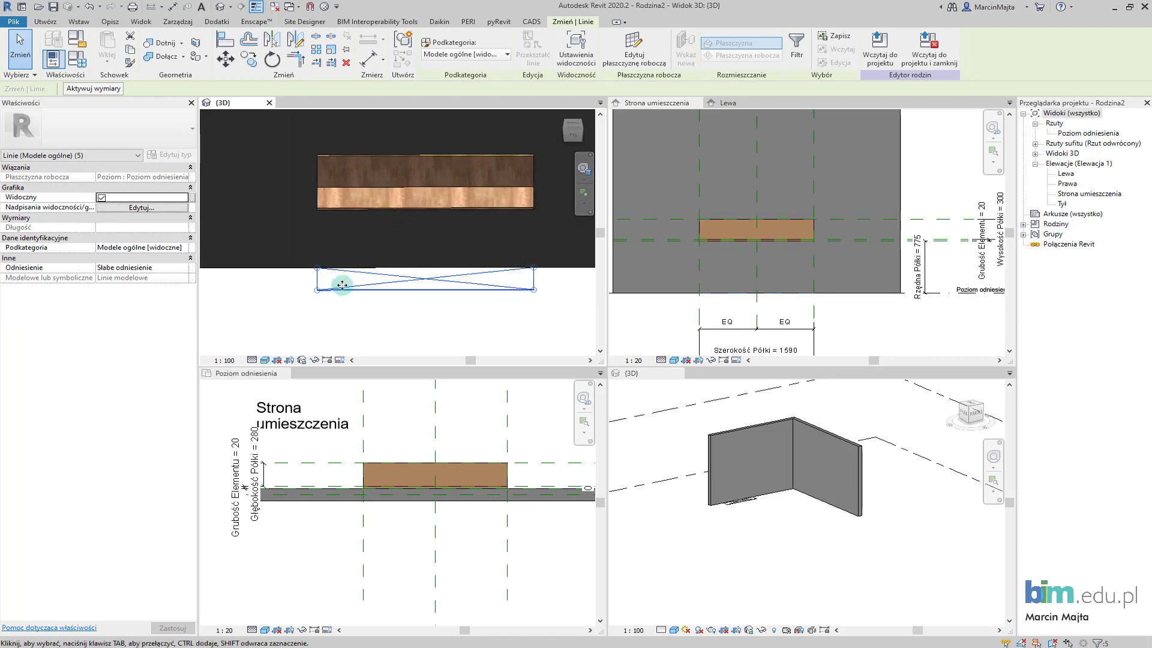
{"action": "left_click", "coordinate": [114, 207]}
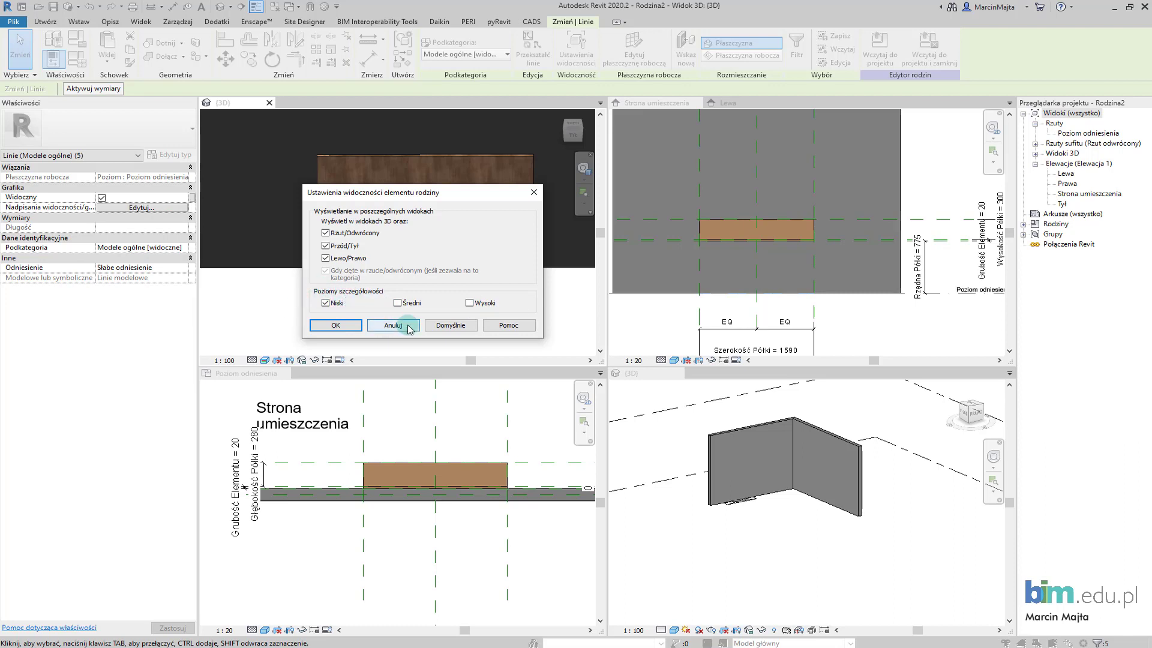
{"action": "left_click", "coordinate": [335, 325]}
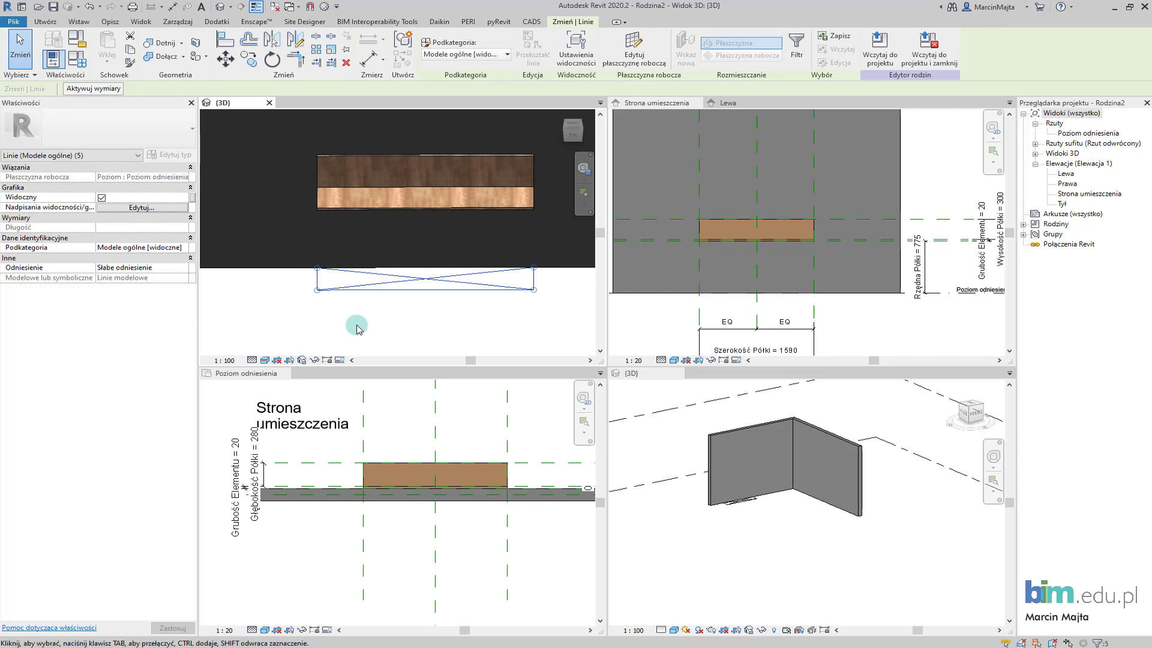
{"action": "middle_click_drag", "start_coordinate": [358, 324], "coordinate": [420, 288], "text": "shift"}
{"action": "left_click", "coordinate": [459, 336]}
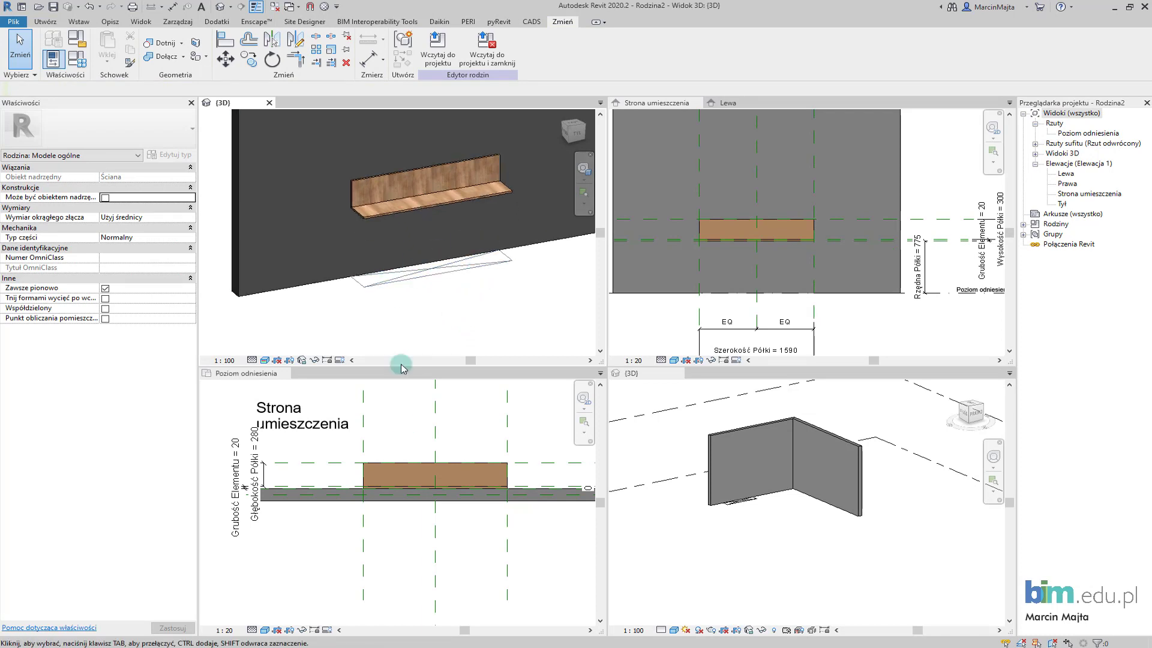
Step: Set both shelf extrusions to display only at the Średni and Wysoki detail levels, with Niski off
{"action": "left_click", "coordinate": [403, 217]}
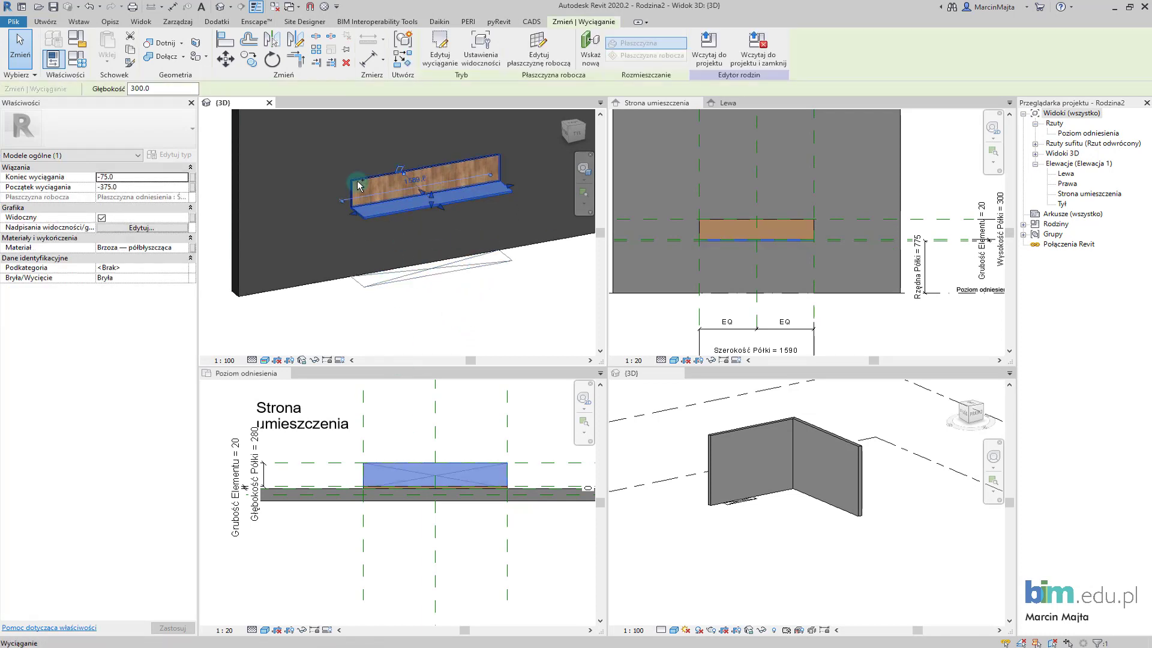
{"action": "left_click", "coordinate": [358, 185], "text": "ctrl"}
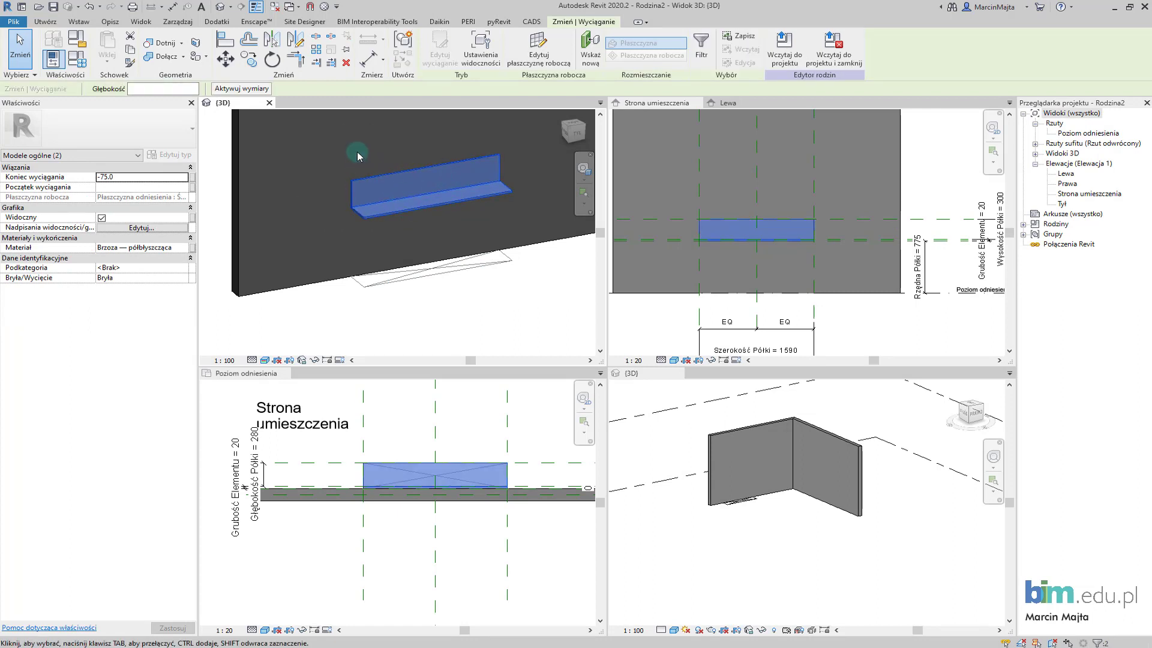
{"action": "left_click", "coordinate": [144, 228]}
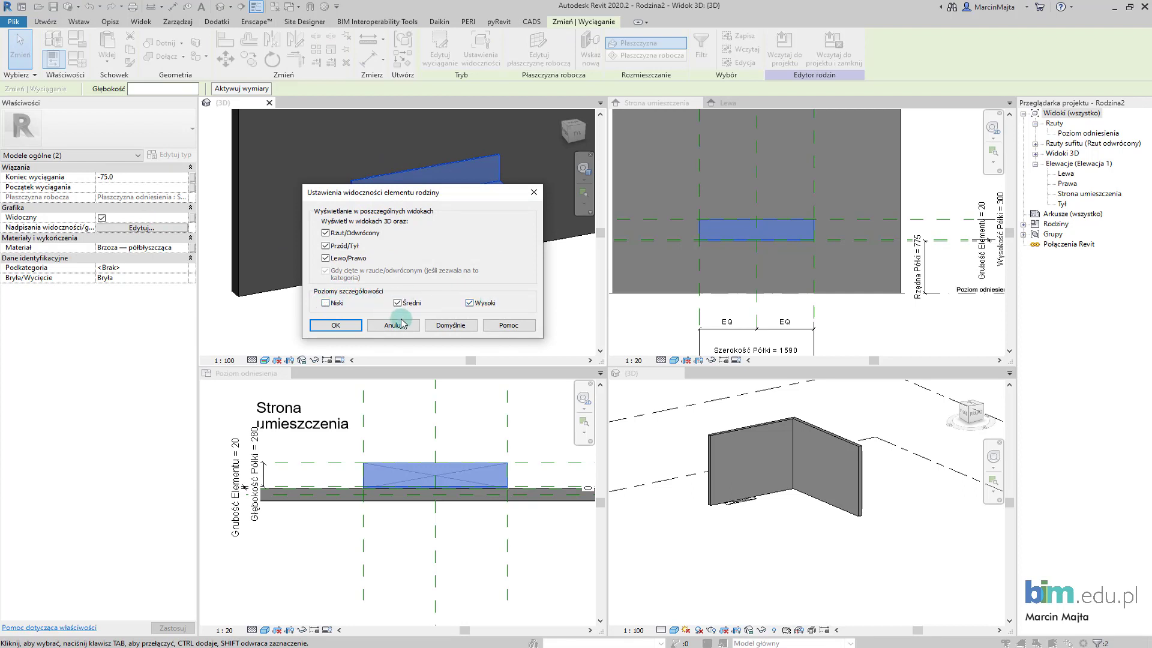
{"action": "left_click", "coordinate": [335, 325]}
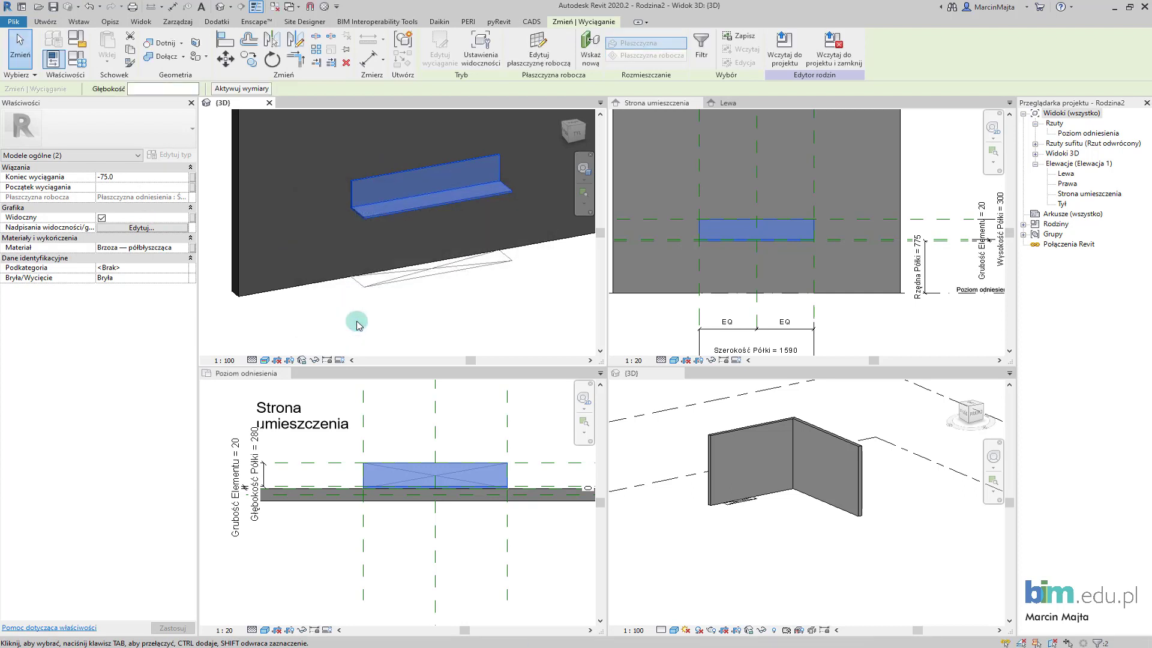
{"action": "left_click", "coordinate": [357, 324]}
{"action": "middle_click_drag", "start_coordinate": [360, 324], "coordinate": [403, 327], "text": "shift"}
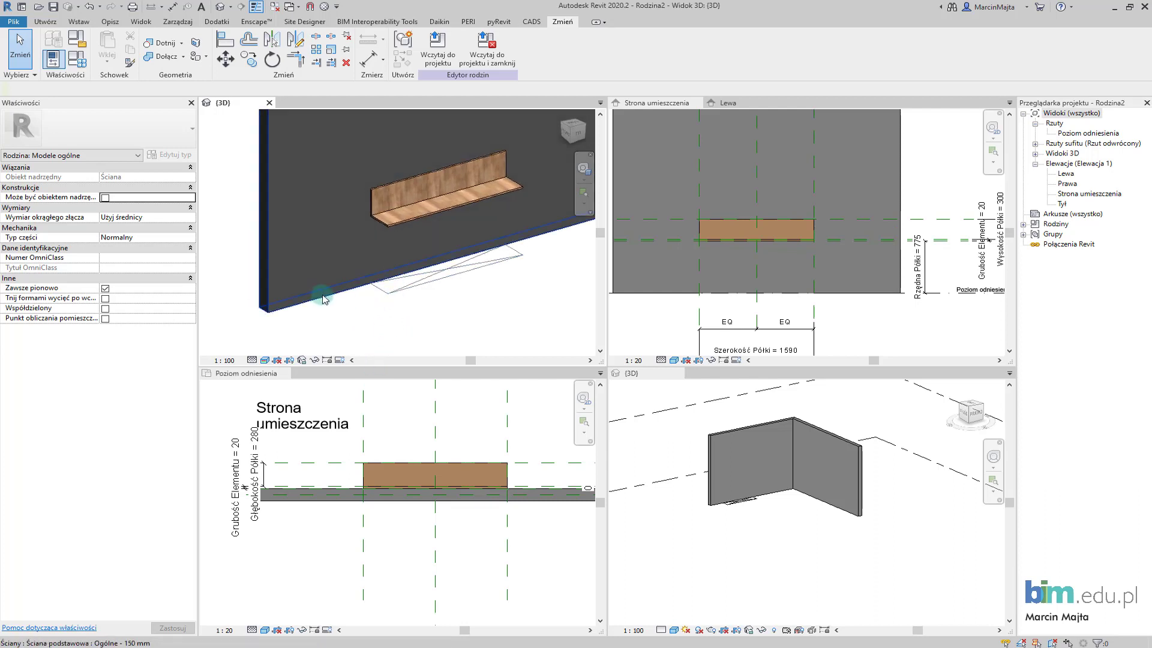
Step: Set the family's 3D view to the Niski detail level and inspect the shelf and the model lines beneath it
{"action": "scroll", "coordinate": [332, 298], "scroll_direction": "up", "scroll_amount": 3}
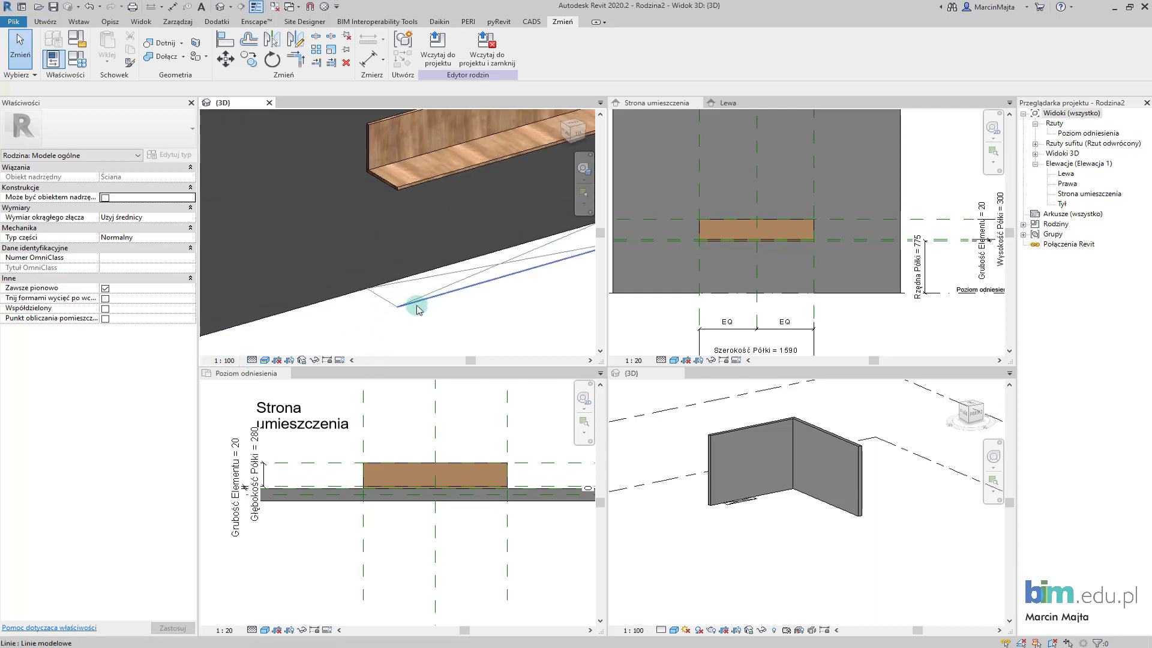
{"action": "middle_click_drag", "start_coordinate": [400, 317], "coordinate": [360, 314], "text": "shift"}
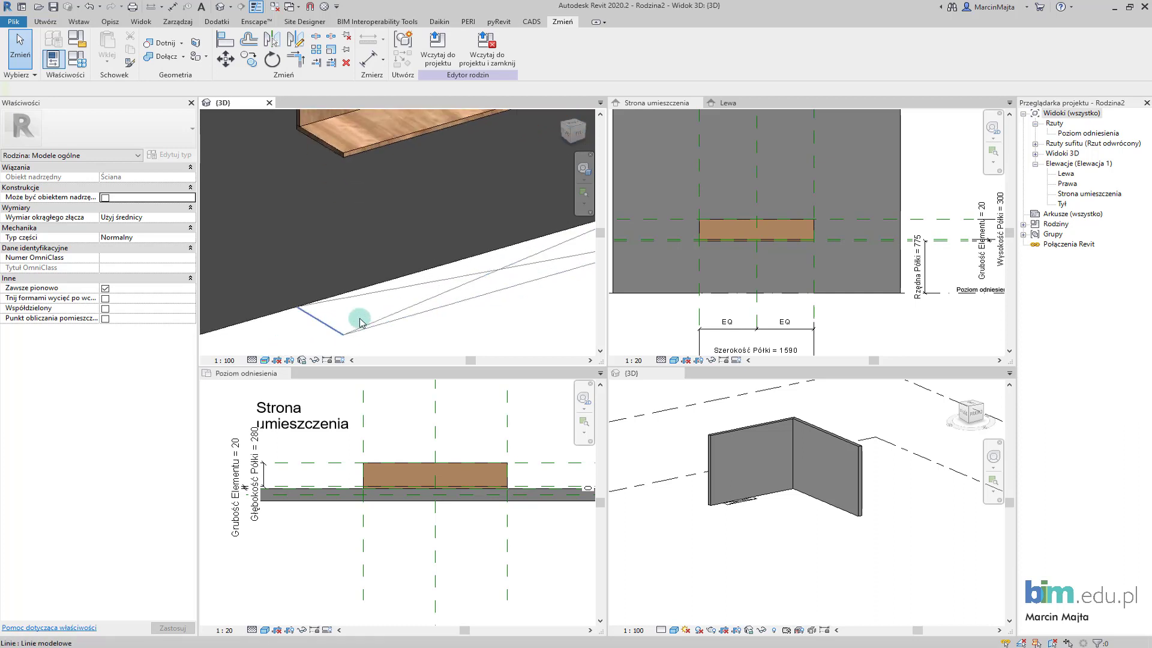
{"action": "left_click", "coordinate": [256, 356]}
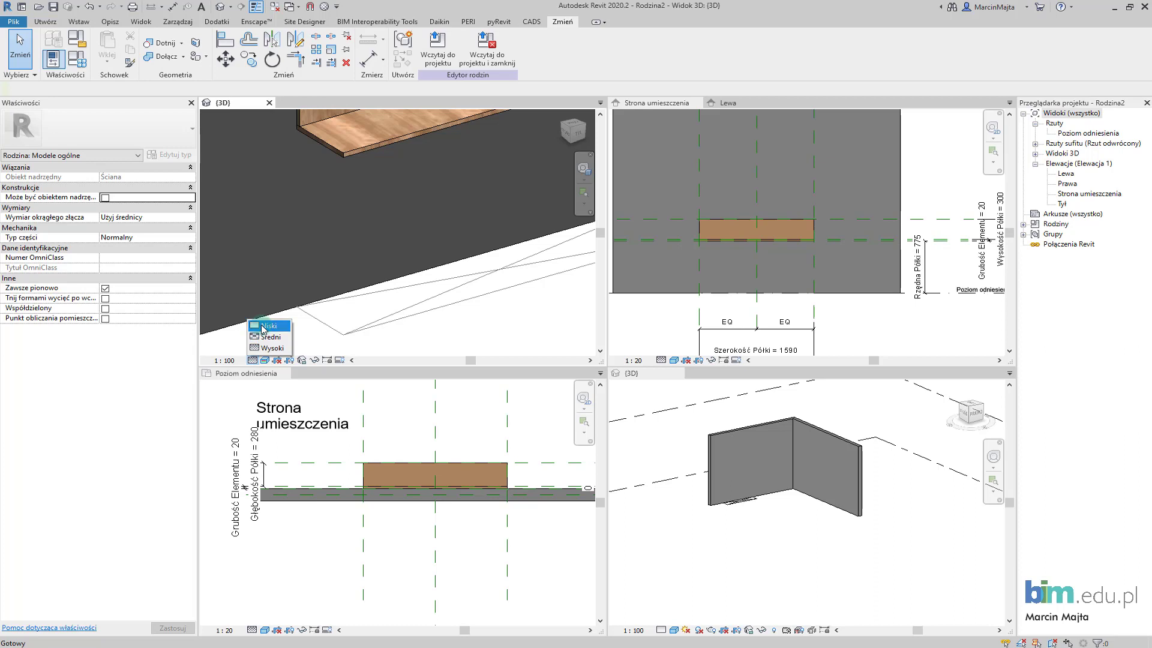
{"action": "left_click", "coordinate": [264, 337]}
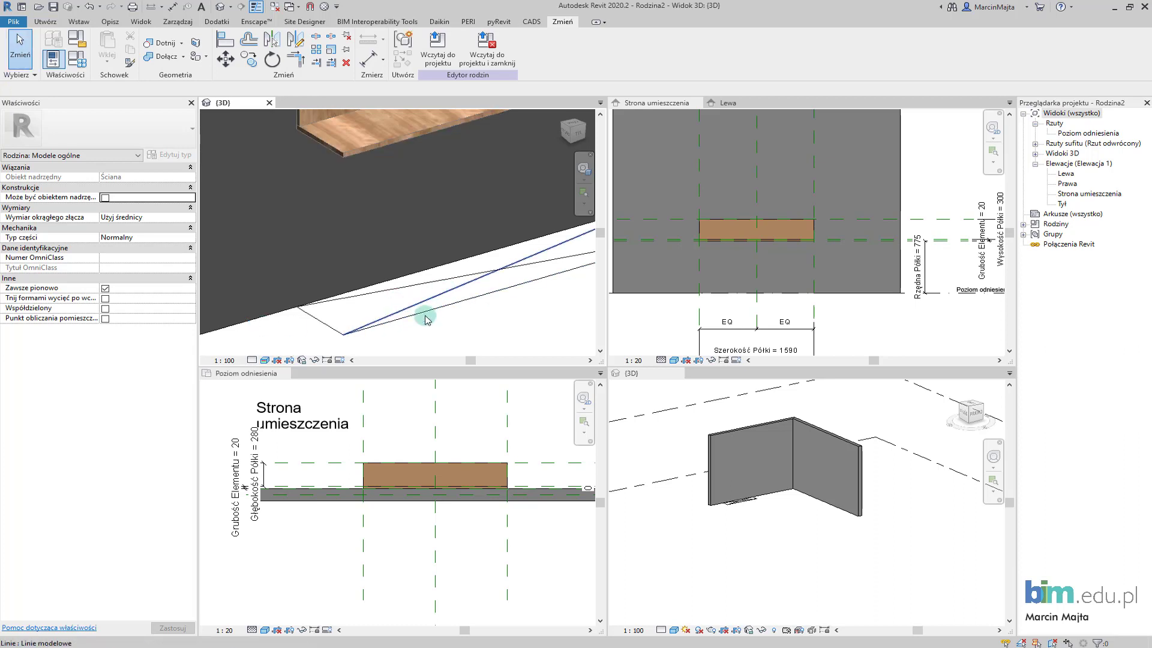
{"action": "scroll", "coordinate": [429, 307], "scroll_direction": "down", "scroll_amount": 2}
{"action": "middle_click_drag", "start_coordinate": [404, 268], "coordinate": [385, 348]}
{"action": "scroll", "coordinate": [282, 201], "scroll_direction": "up", "scroll_amount": 3}
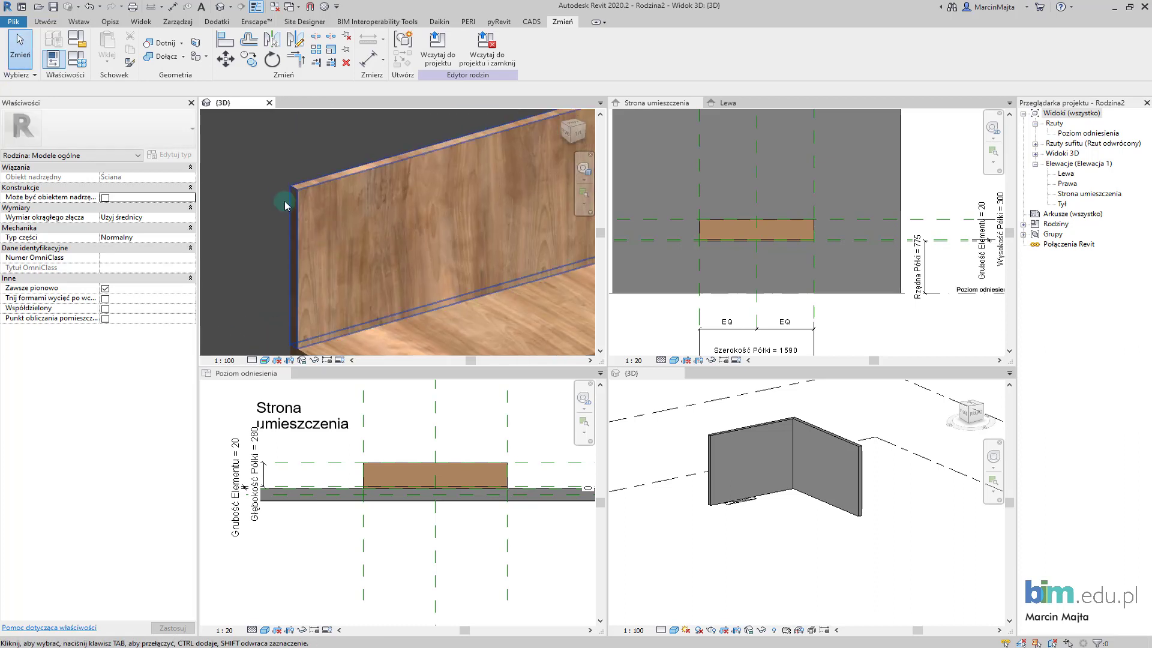
{"action": "middle_click_drag", "start_coordinate": [329, 198], "coordinate": [380, 271]}
{"action": "scroll", "coordinate": [316, 290], "scroll_direction": "down", "scroll_amount": 4}
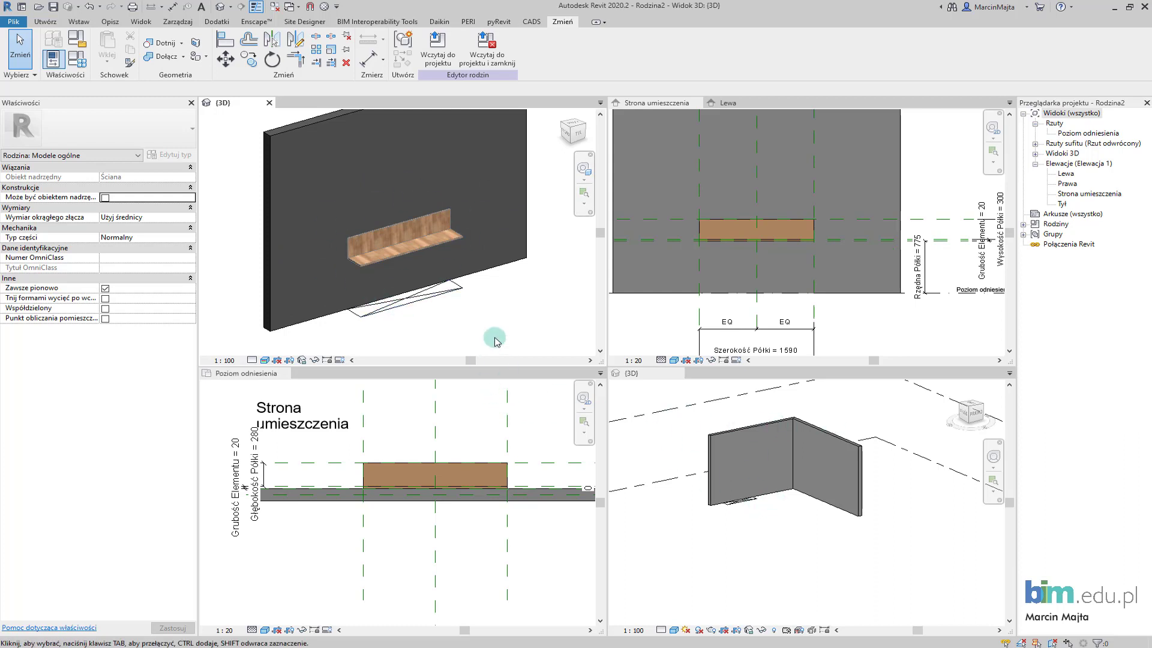
{"action": "scroll", "coordinate": [498, 324], "scroll_direction": "down", "scroll_amount": 1}
{"action": "middle_click_drag", "start_coordinate": [499, 324], "coordinate": [483, 312]}
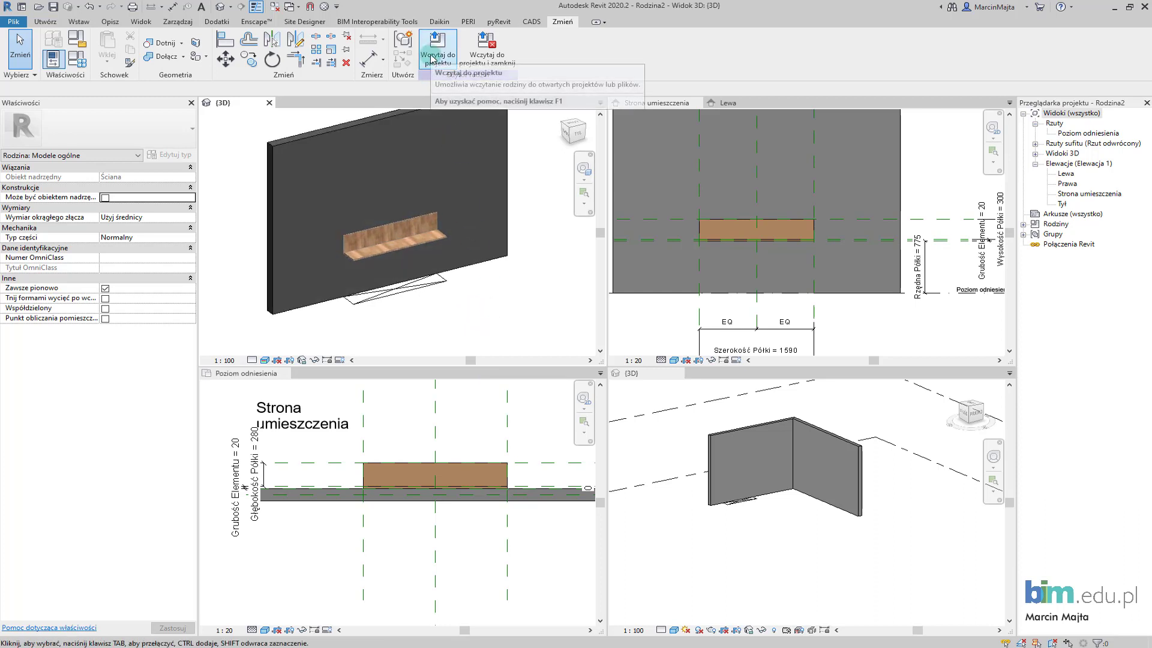
Step: Join the geometry of the shelf's vertical back extrusion with its horizontal board extrusion
{"action": "scroll", "coordinate": [467, 247], "scroll_direction": "up", "scroll_amount": 8}
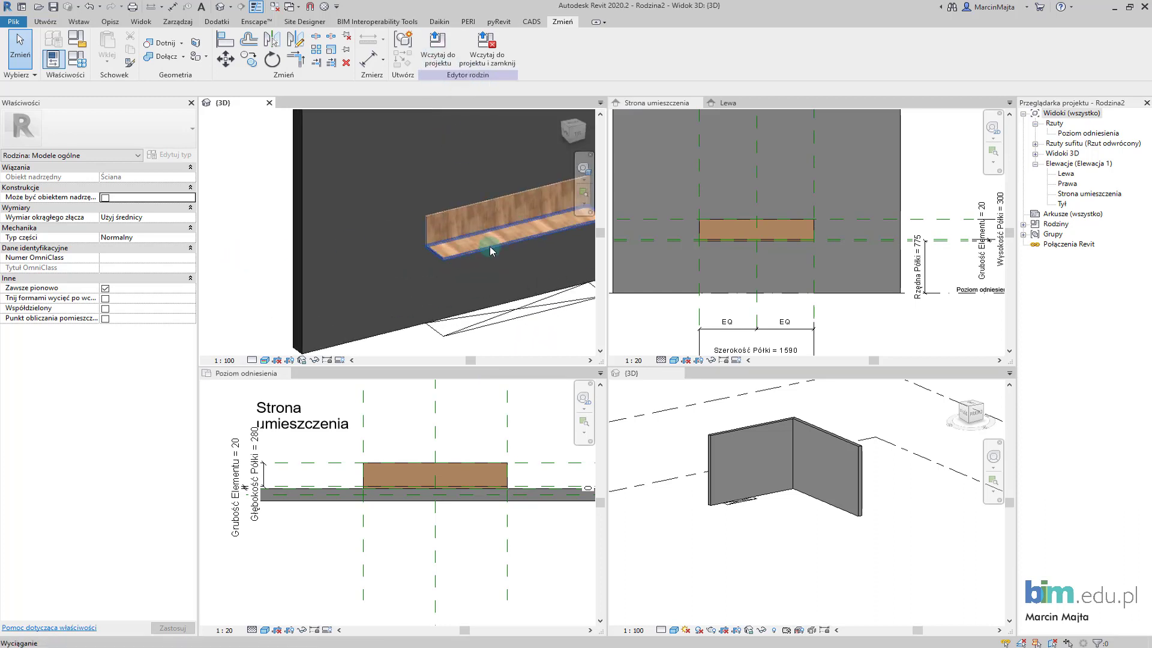
{"action": "left_click", "coordinate": [304, 239]}
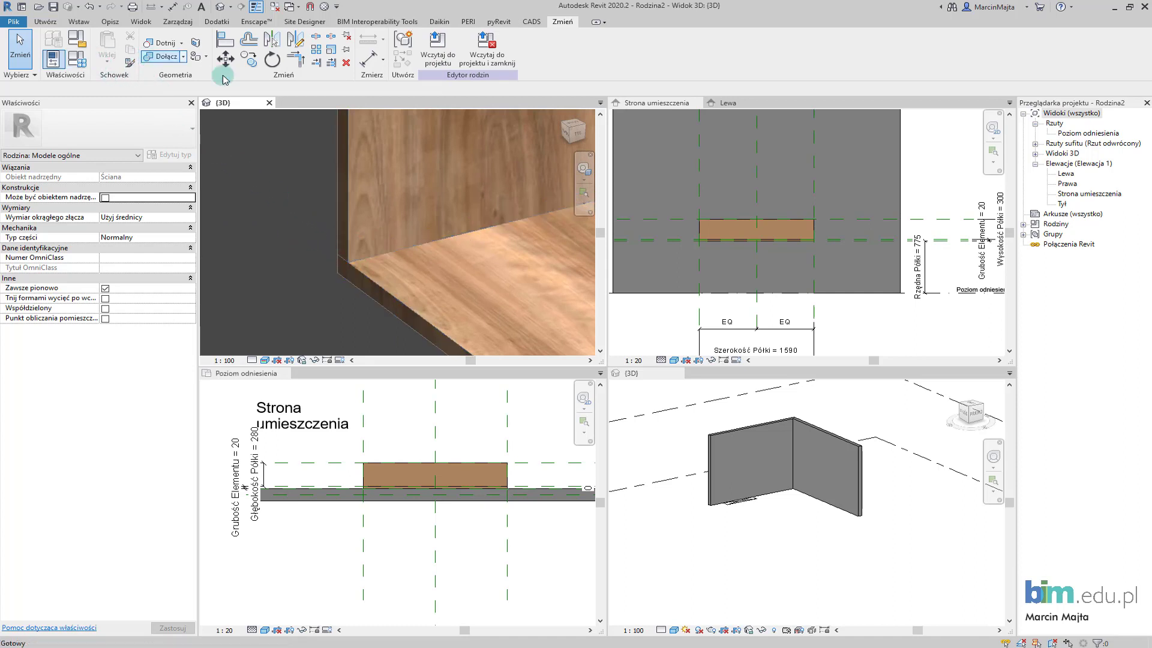
{"action": "left_click", "coordinate": [160, 57]}
{"action": "left_click", "coordinate": [352, 189]}
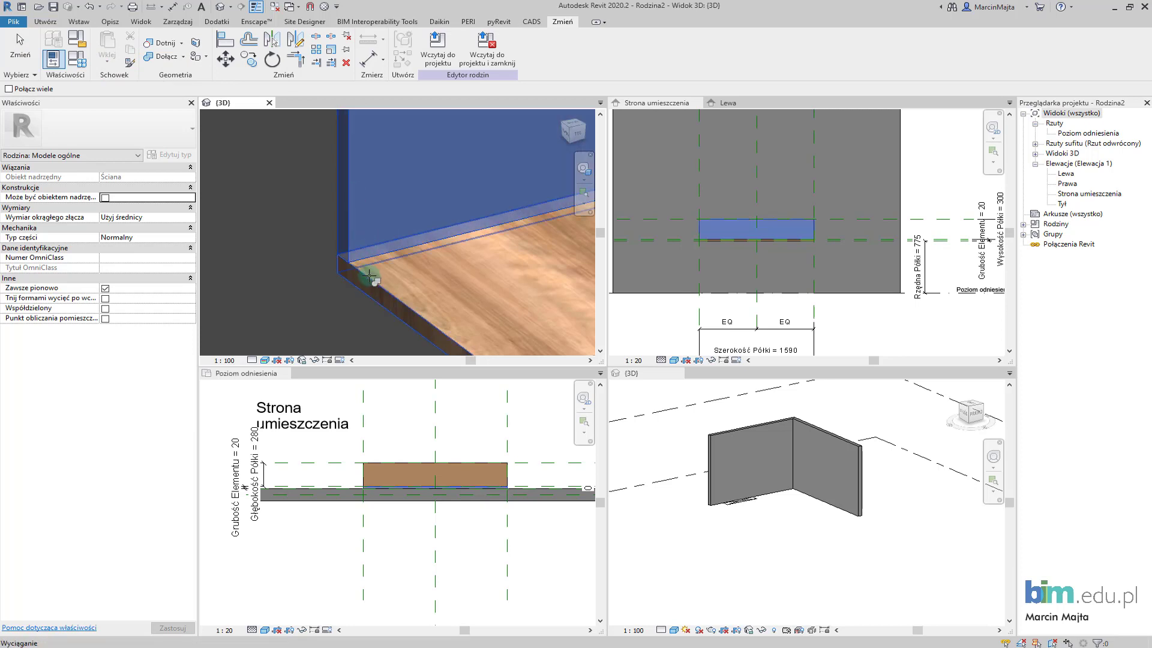
{"action": "left_click", "coordinate": [365, 271]}
{"action": "scroll", "coordinate": [346, 271], "scroll_direction": "down", "scroll_amount": 2}
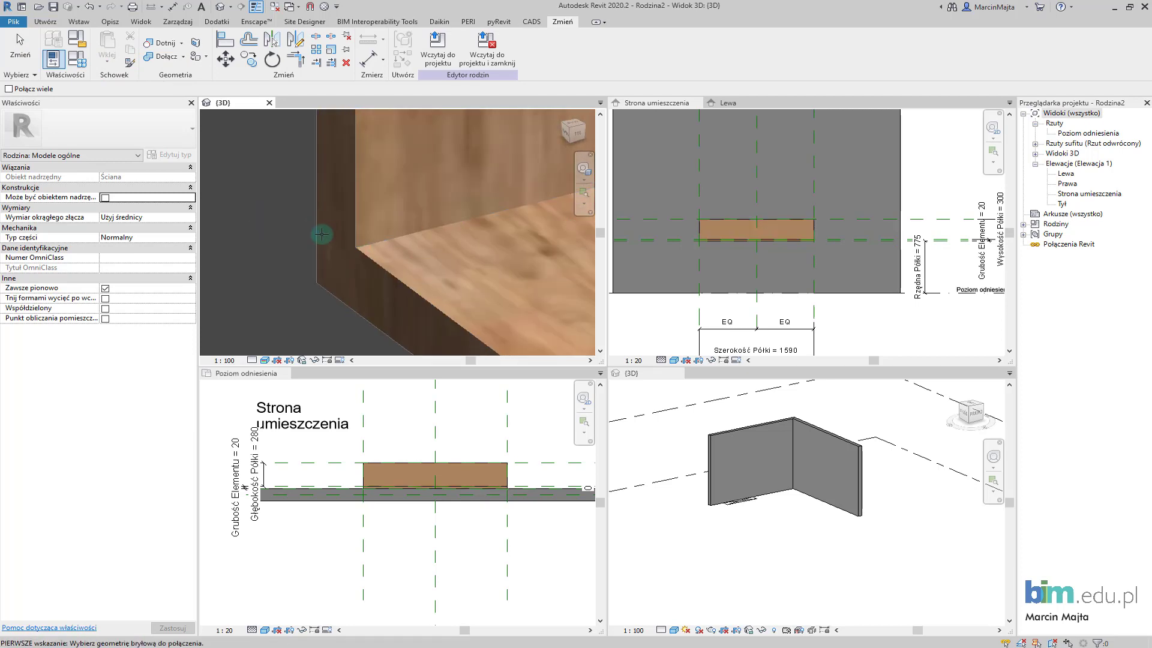
{"action": "scroll", "coordinate": [351, 246], "scroll_direction": "down", "scroll_amount": 3}
{"action": "key", "text": "Escape"}
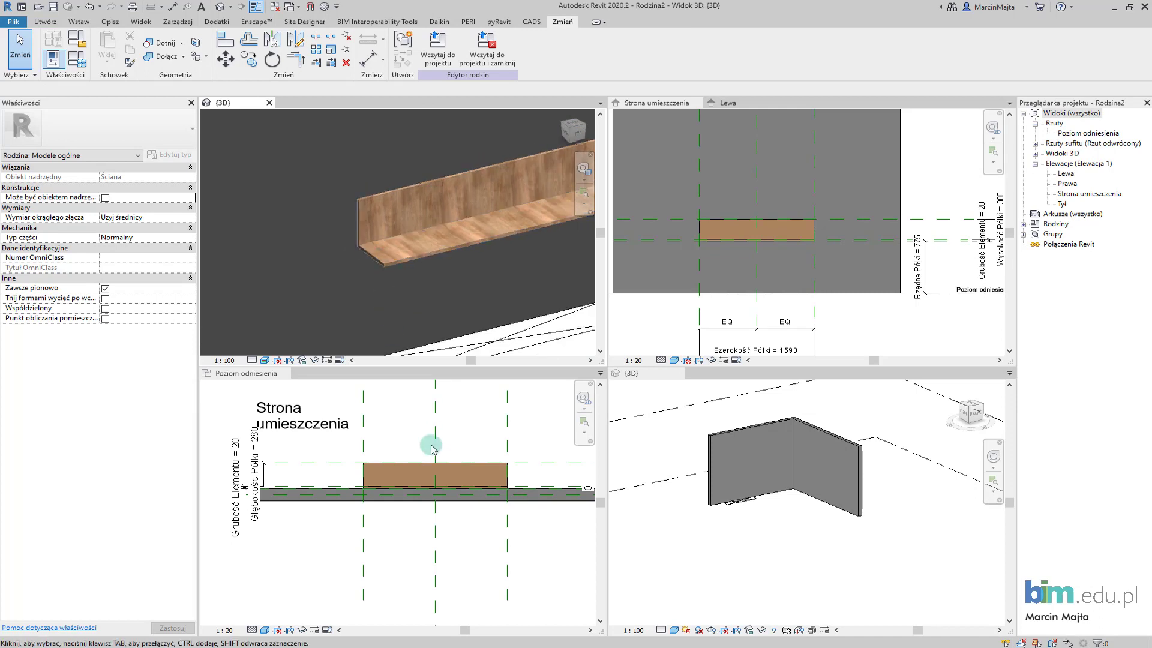
Step: Review the shelf's labelled dimensions in the Poziom odniesienia plan and the Strona umieszczenia elevation
{"action": "scroll", "coordinate": [432, 447], "scroll_direction": "down", "scroll_amount": 2}
{"action": "scroll", "coordinate": [301, 459], "scroll_direction": "up", "scroll_amount": 3}
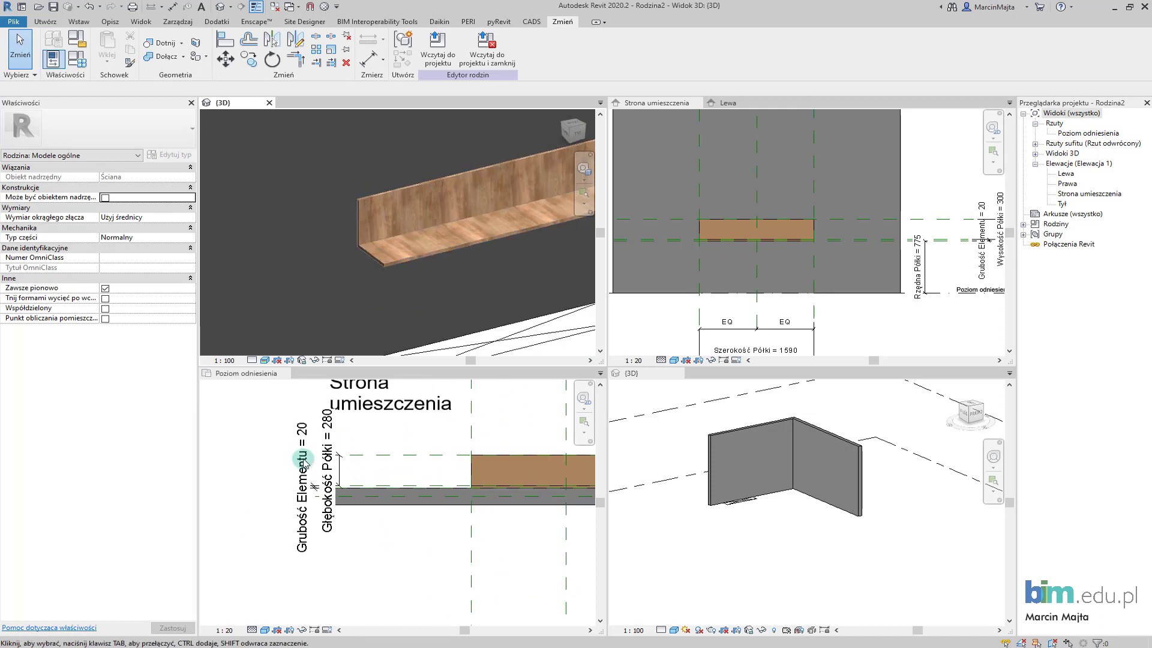
{"action": "scroll", "coordinate": [360, 459], "scroll_direction": "down", "scroll_amount": 2}
{"action": "left_click", "coordinate": [850, 277]}
{"action": "scroll", "coordinate": [864, 270], "scroll_direction": "up", "scroll_amount": 5}
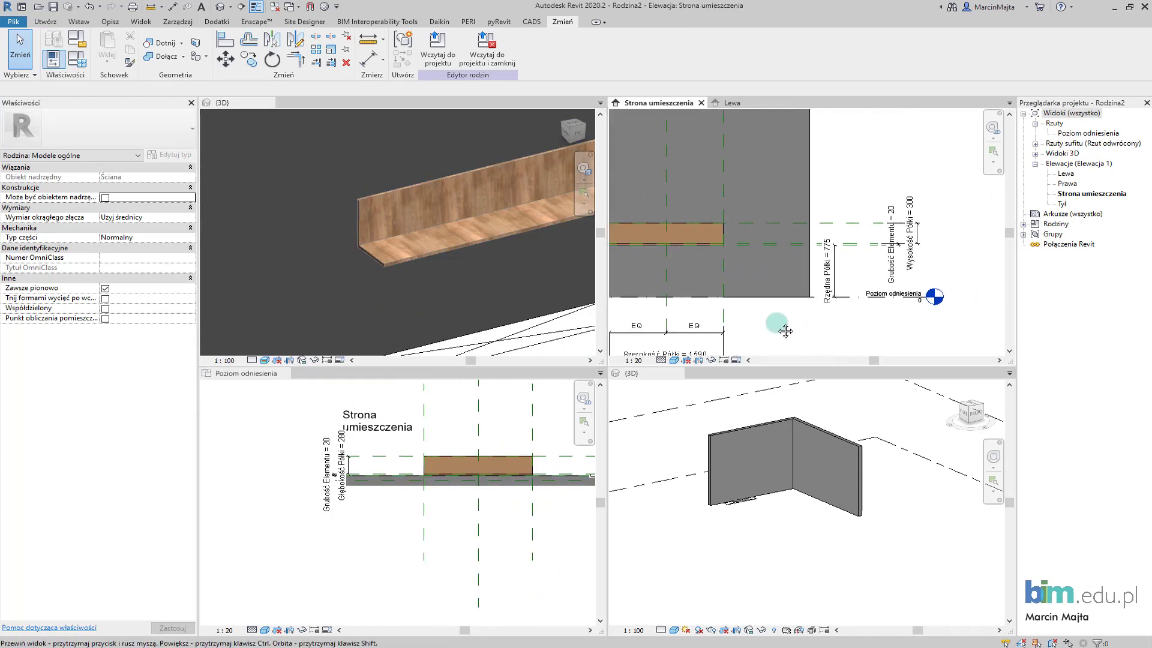
{"action": "middle_click_drag", "start_coordinate": [873, 249], "coordinate": [938, 246]}
{"action": "scroll", "coordinate": [876, 258], "scroll_direction": "down", "scroll_amount": 4}
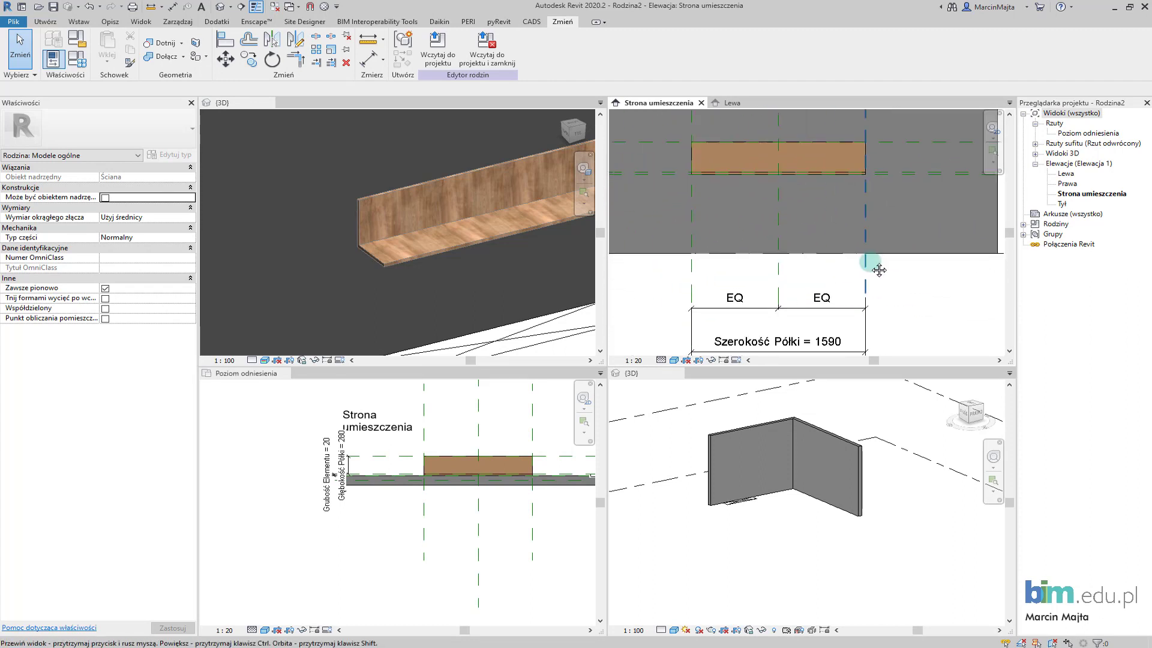
{"action": "middle_click_drag", "start_coordinate": [900, 290], "coordinate": [809, 312]}
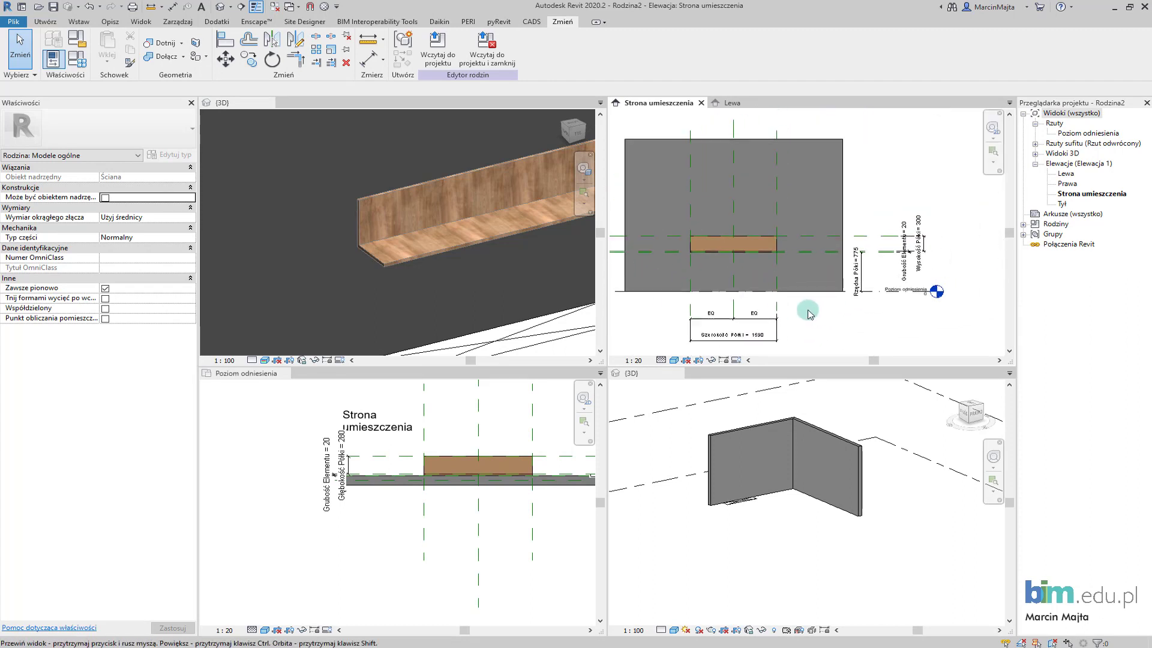
Step: Load the shelf family into Projekt1 and place an instance on the right-hand wall, about 140 cm from the corner
{"action": "left_click", "coordinate": [450, 63]}
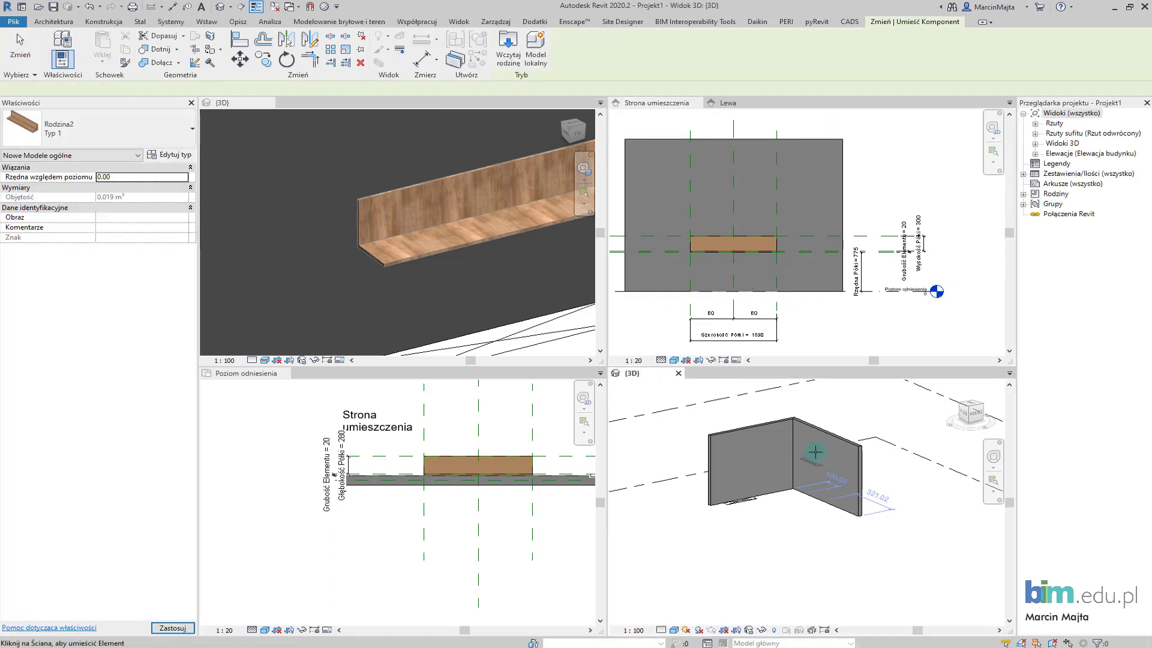
{"action": "scroll", "coordinate": [824, 459], "scroll_direction": "up", "scroll_amount": 2}
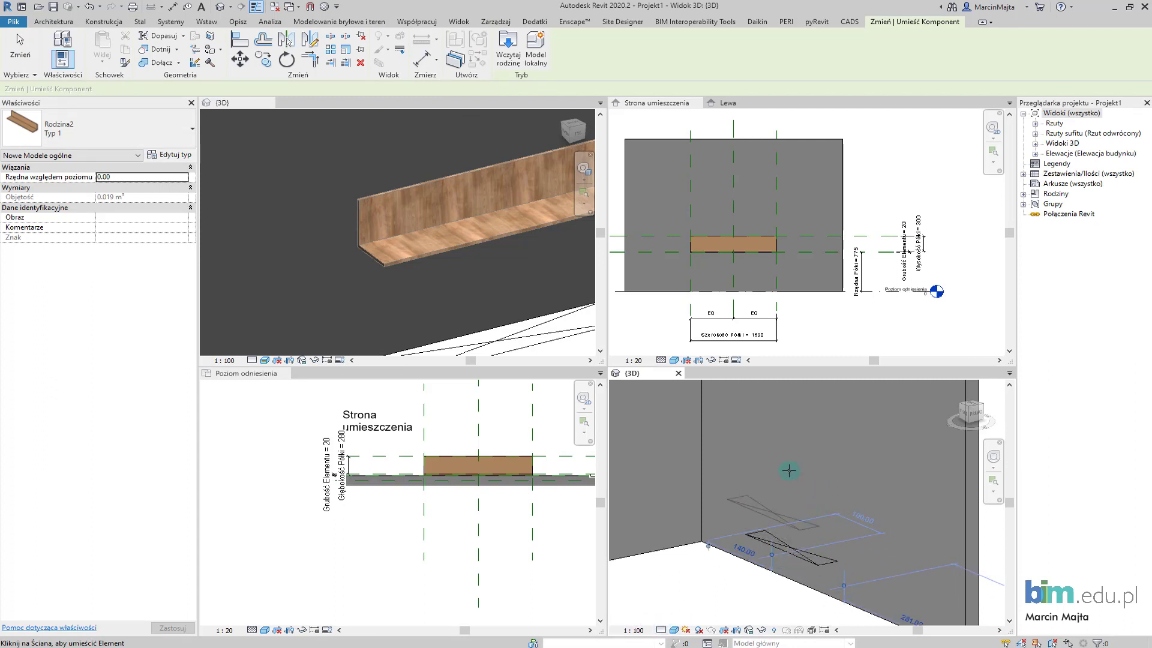
{"action": "left_click", "coordinate": [768, 537]}
{"action": "key", "text": "Escape"}
Step: Set the project's 3D view to the Wysoki detail level and bring both wall shelves into view
{"action": "scroll", "coordinate": [781, 558], "scroll_direction": "down", "scroll_amount": 2}
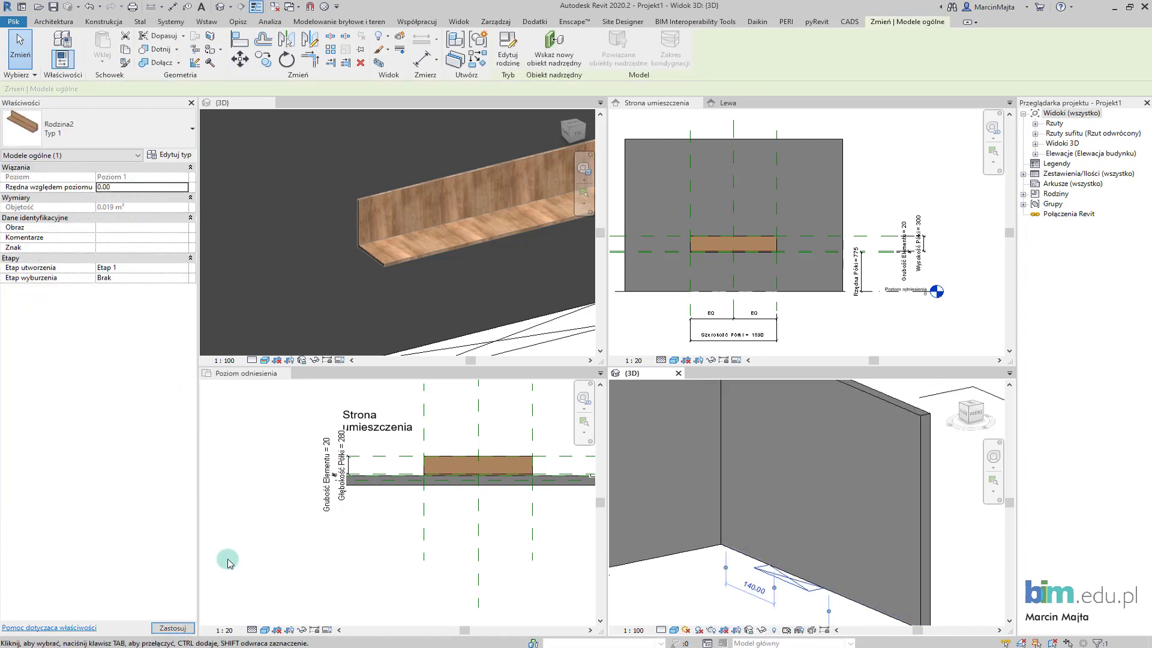
{"action": "scroll", "coordinate": [743, 538], "scroll_direction": "up", "scroll_amount": 2}
{"action": "scroll", "coordinate": [744, 538], "scroll_direction": "down", "scroll_amount": 1}
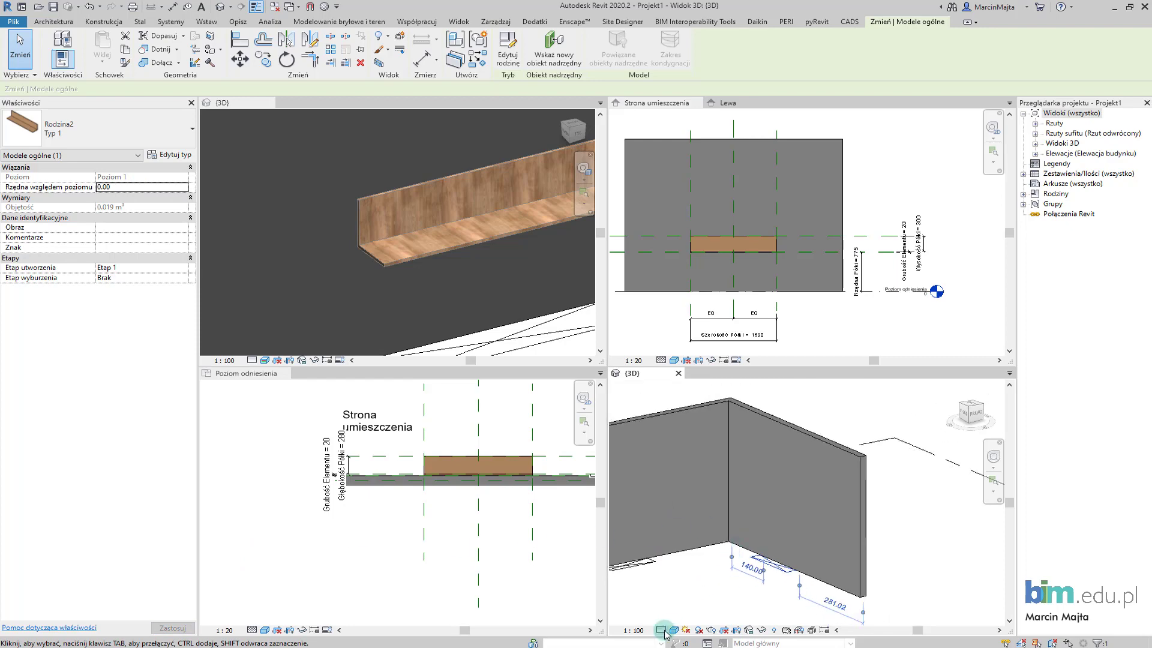
{"action": "left_click", "coordinate": [661, 629]}
{"action": "left_click", "coordinate": [678, 617]}
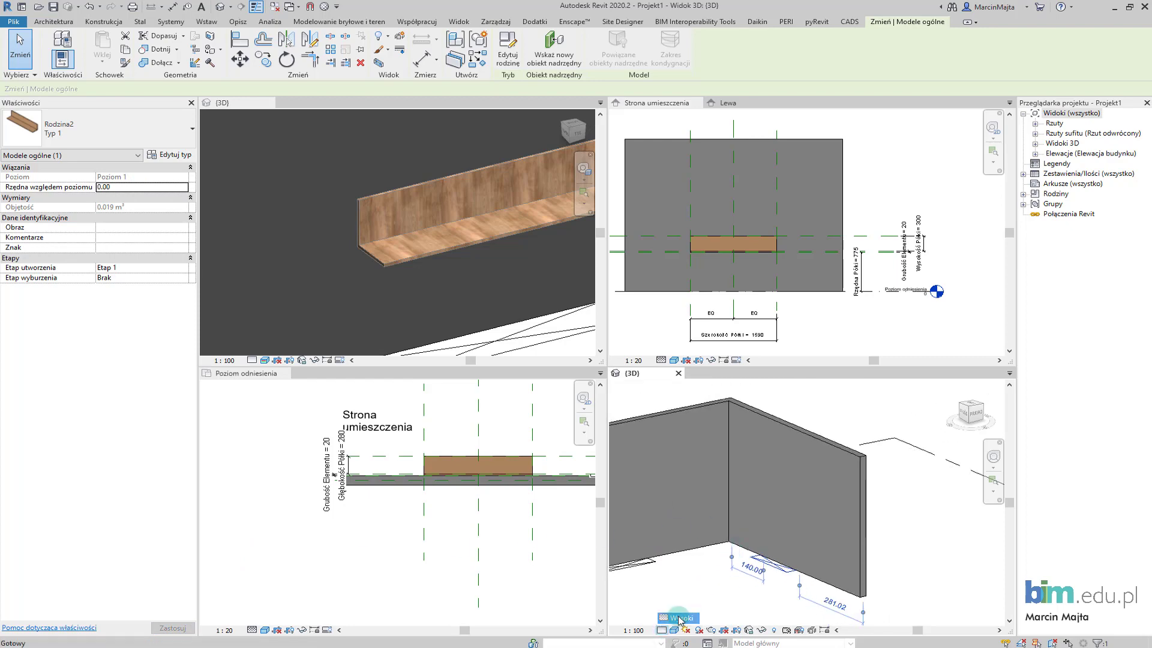
{"action": "left_click", "coordinate": [702, 591]}
{"action": "mouse_move", "coordinate": [726, 577]}
{"action": "middle_mouse_down"}
{"action": "mouse_move", "coordinate": [792, 553]}
{"action": "mouse_move", "coordinate": [802, 560]}
{"action": "mouse_move", "coordinate": [812, 546]}
{"action": "mouse_move", "coordinate": [801, 545]}
{"action": "middle_mouse_up"}
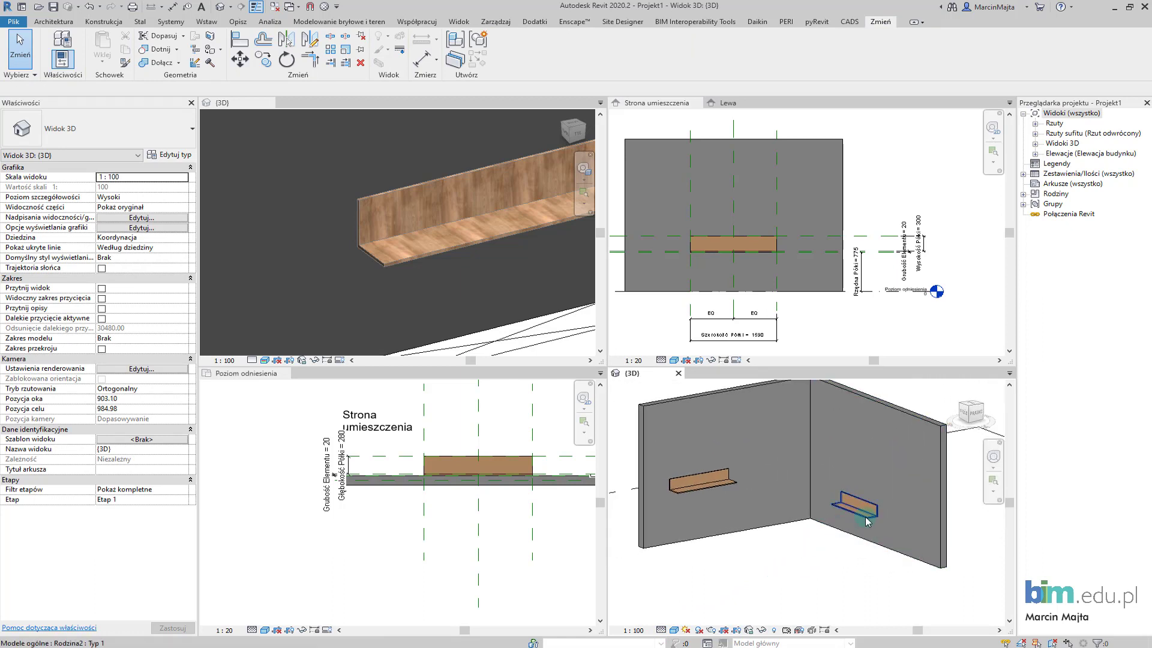
Step: Check the placed shelf's instance and type properties for Rzędna Półki, compare the family's labelled dimension, and return to the family elevation
{"action": "left_click", "coordinate": [866, 520]}
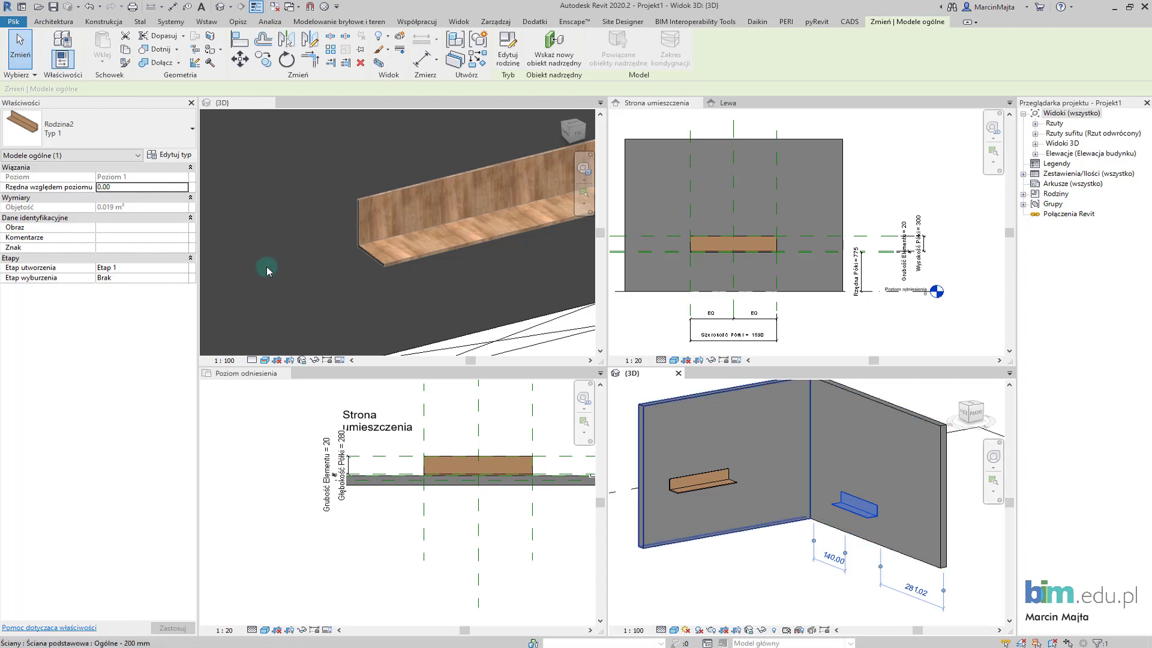
{"action": "left_click", "coordinate": [854, 322]}
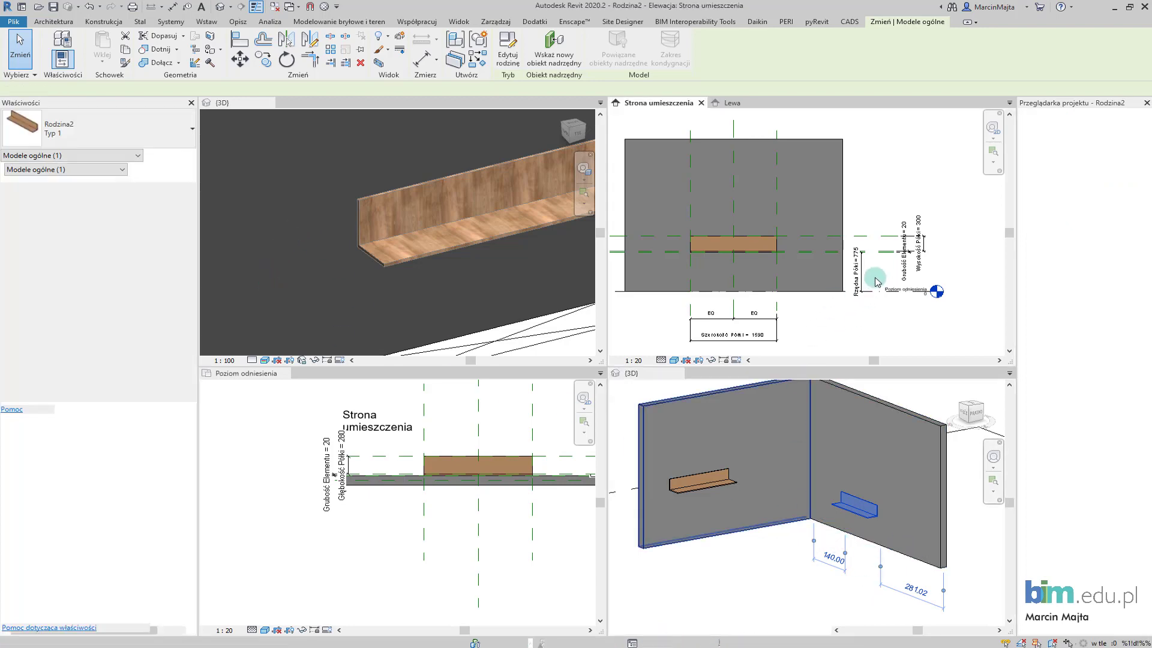
{"action": "scroll", "coordinate": [873, 276], "scroll_direction": "up", "scroll_amount": 5}
{"action": "left_click", "coordinate": [839, 265]}
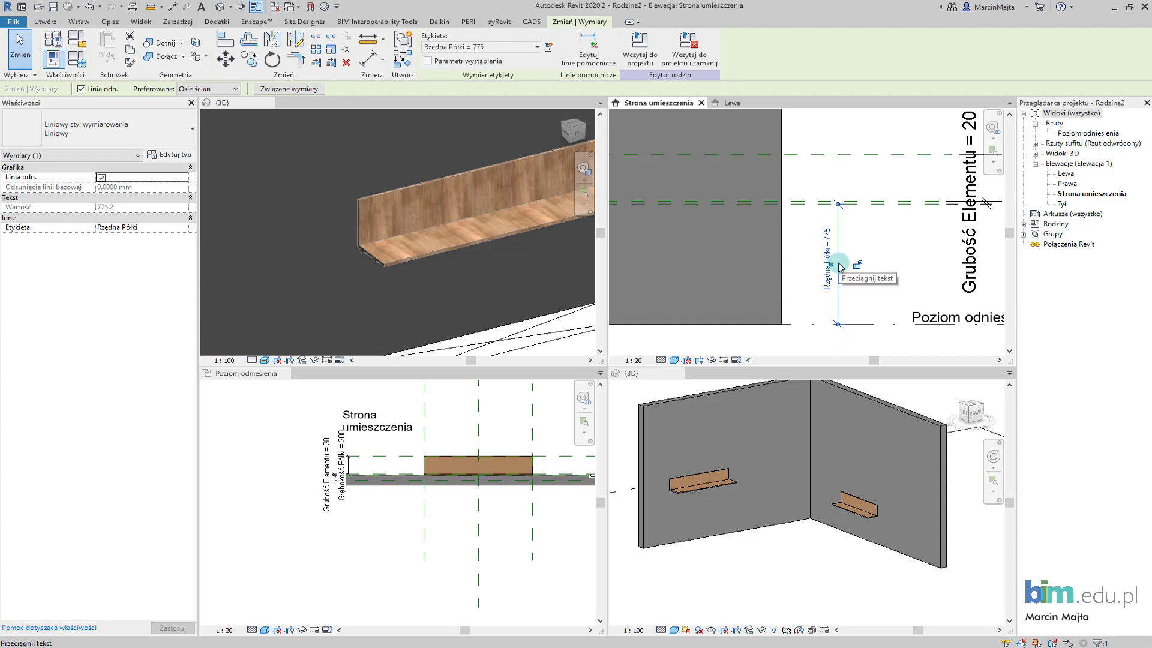
{"action": "left_click", "coordinate": [857, 512]}
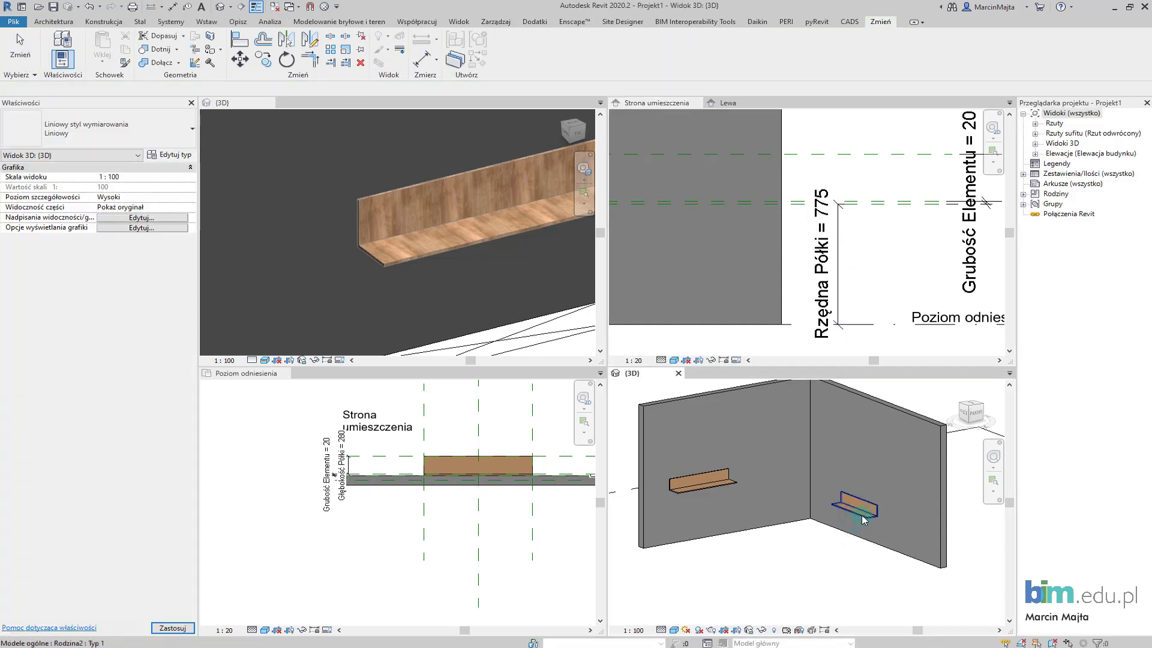
{"action": "left_click", "coordinate": [860, 515]}
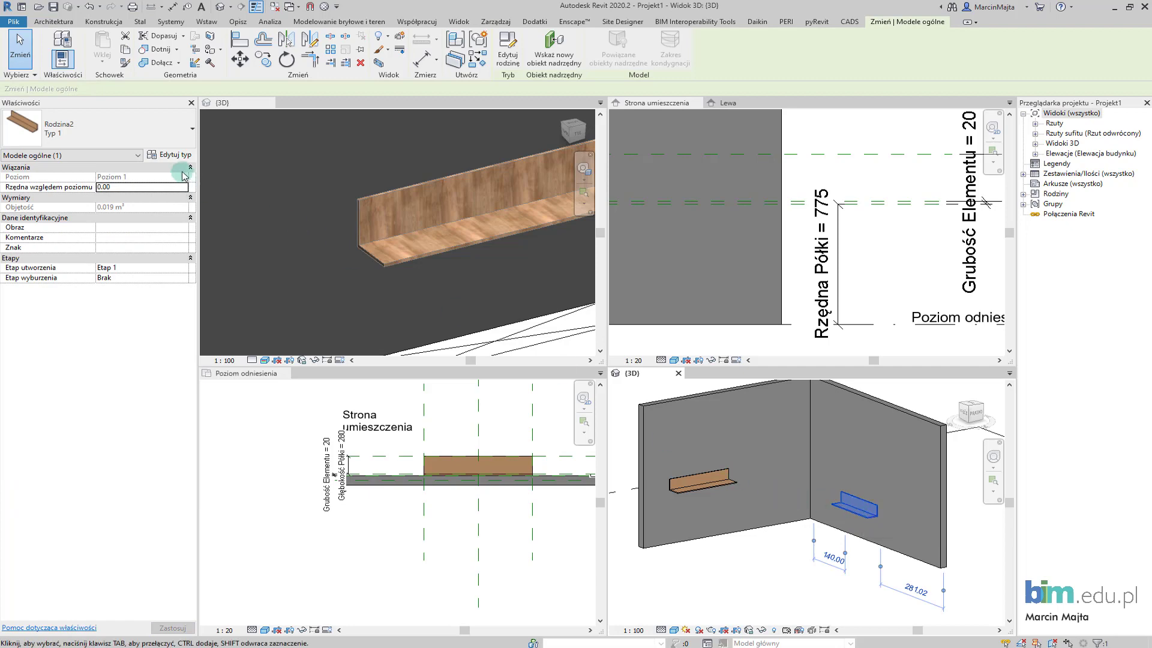
{"action": "left_click", "coordinate": [169, 154]}
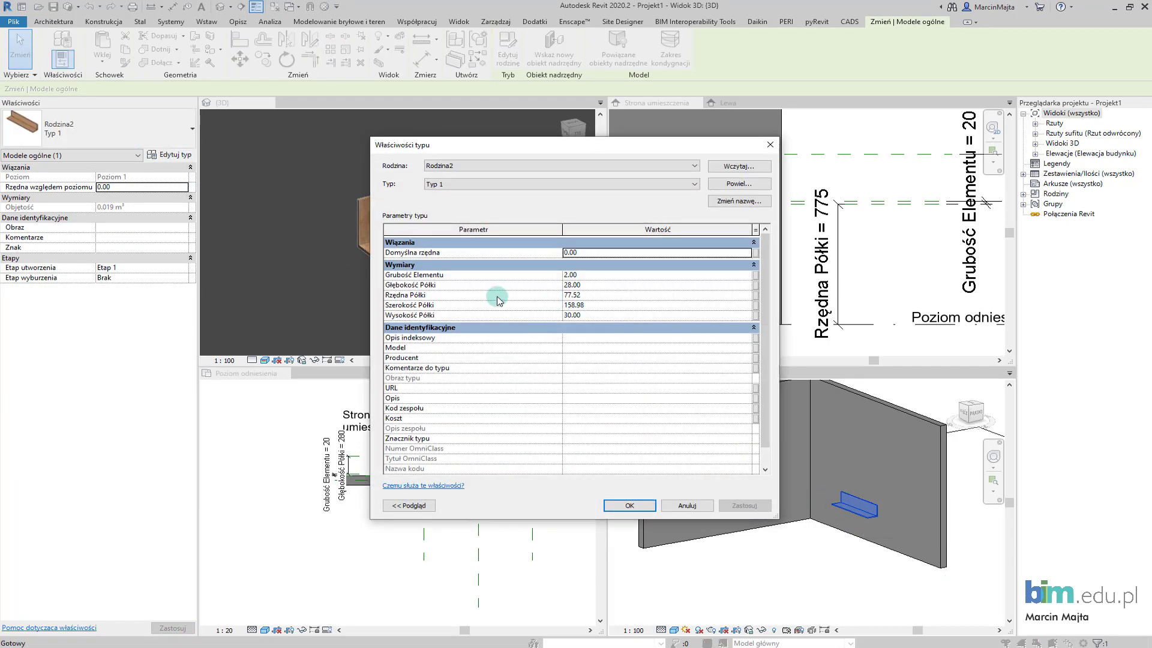
{"action": "left_click", "coordinate": [687, 506]}
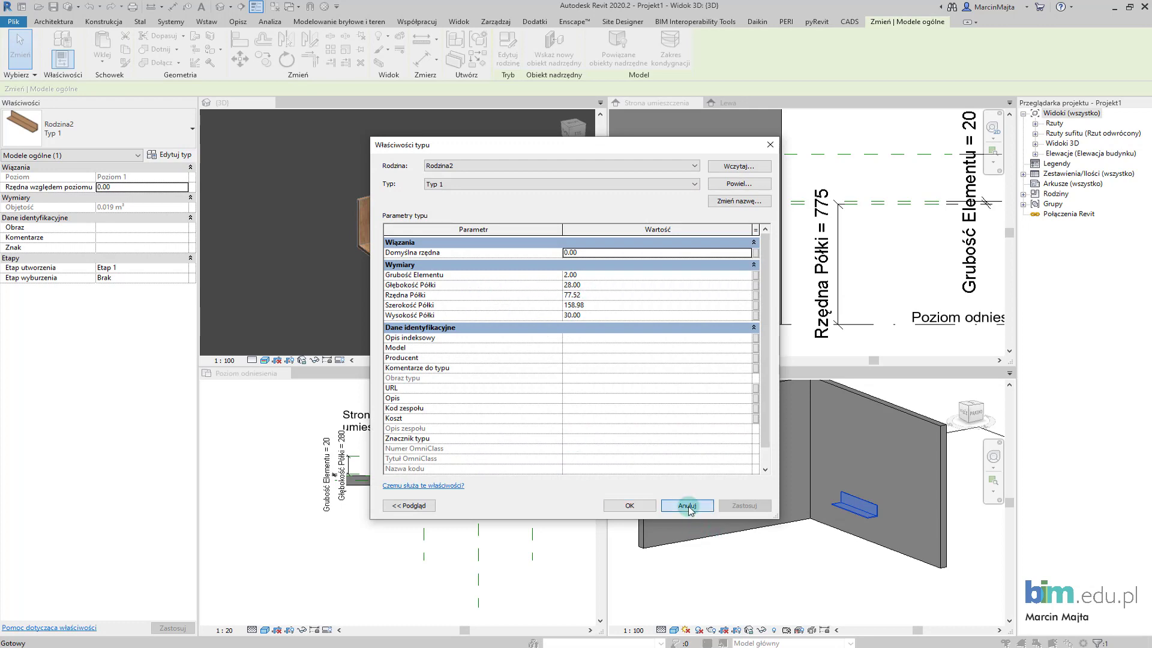
{"action": "left_click", "coordinate": [867, 274]}
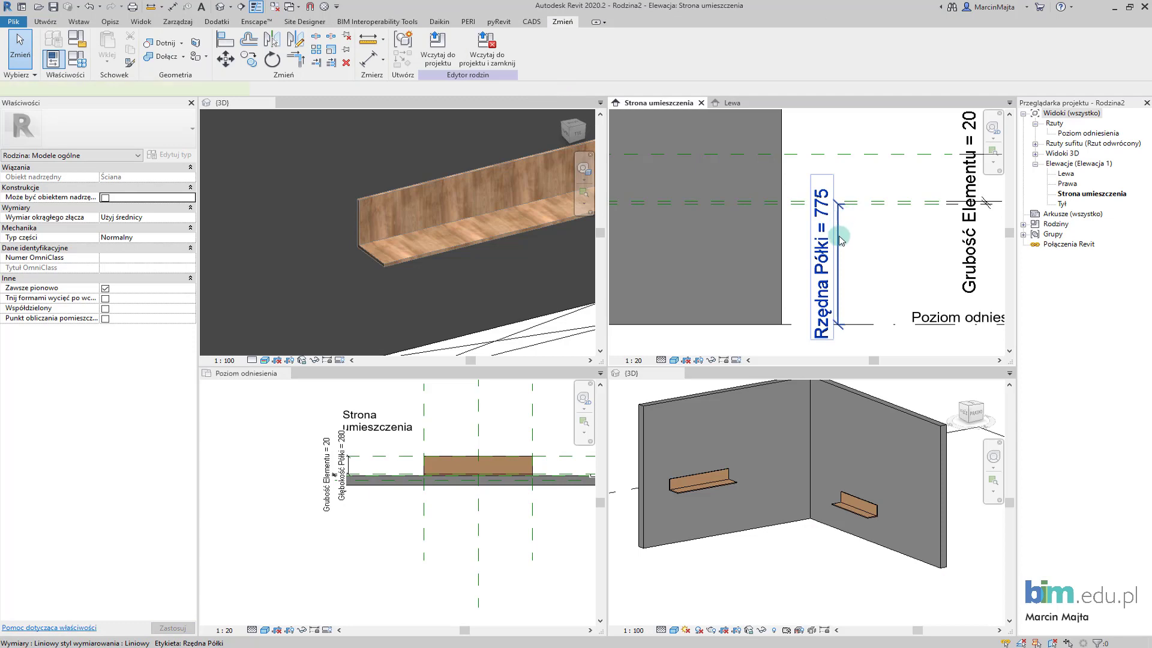
{"action": "left_click", "coordinate": [840, 240]}
{"action": "left_click", "coordinate": [547, 48]}
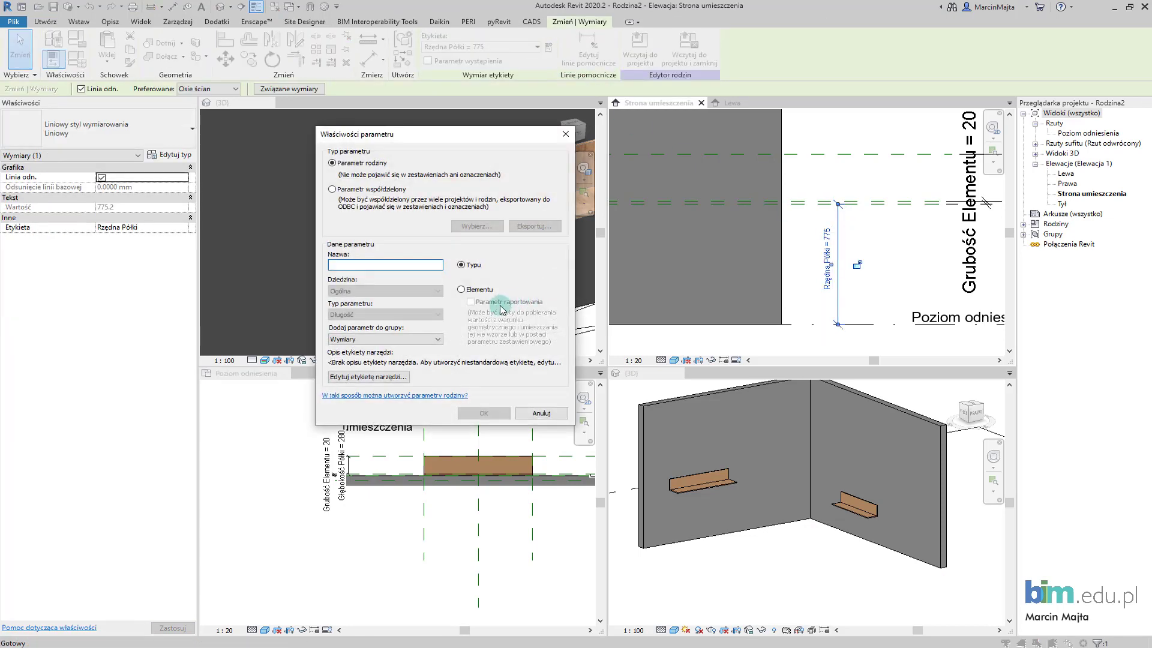
{"action": "left_click", "coordinate": [530, 408]}
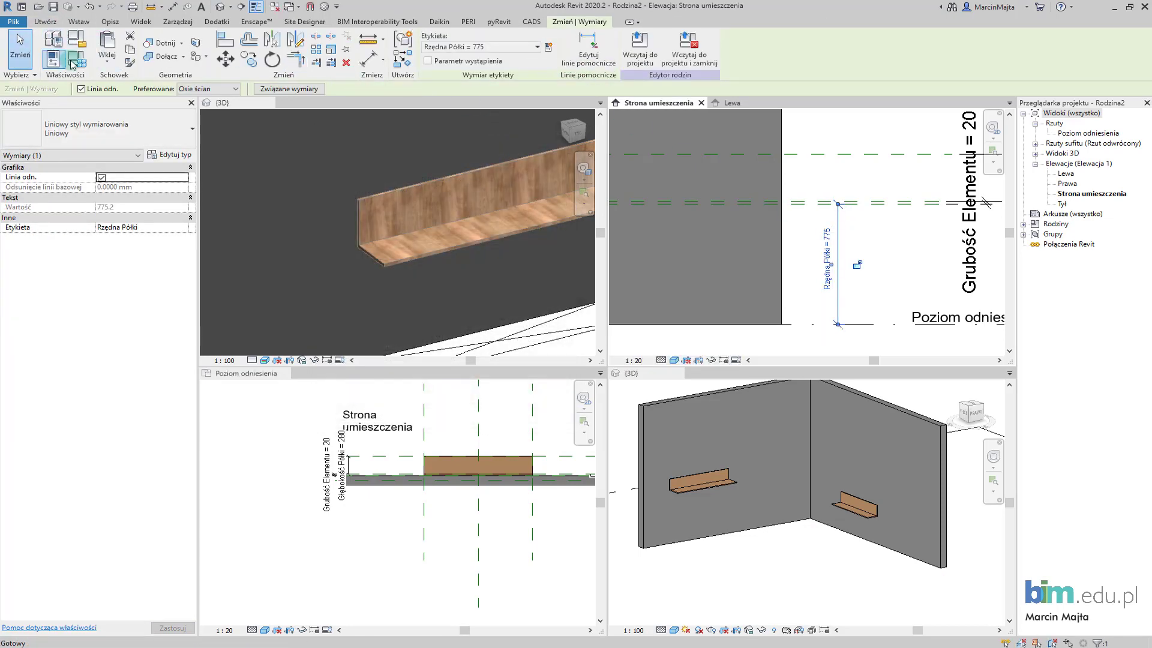
Step: Change the family parameter Rzędna Półki from a type to an instance (Elementu) parameter and apply it
{"action": "left_click", "coordinate": [76, 59]}
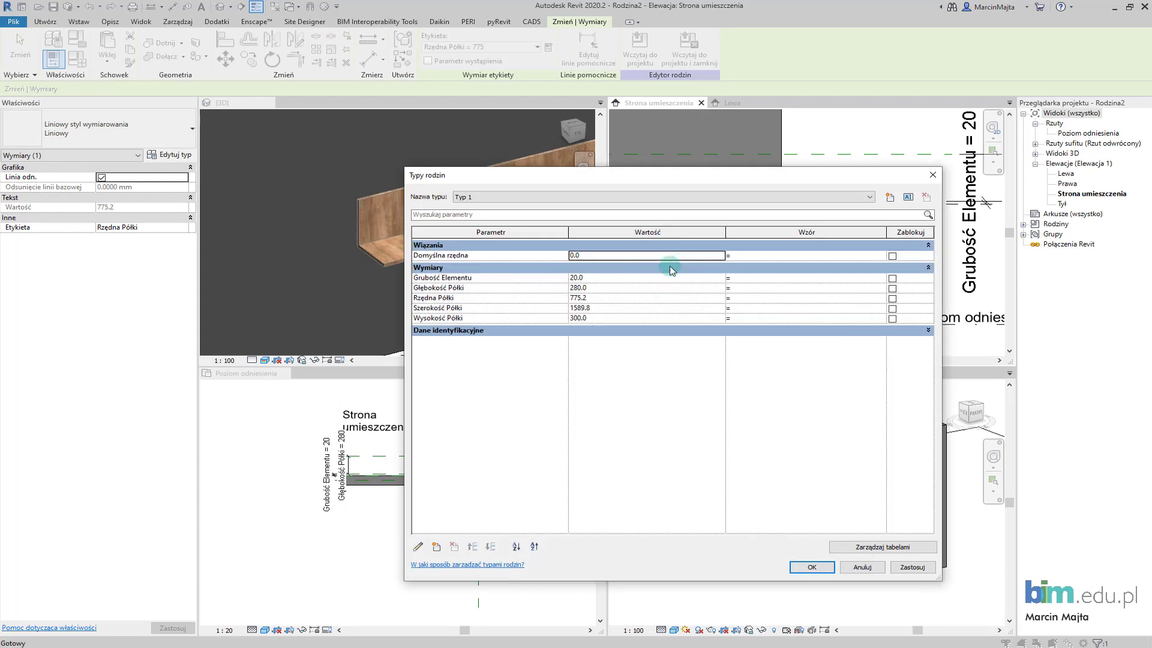
{"action": "left_click", "coordinate": [440, 300]}
{"action": "left_click", "coordinate": [418, 547]}
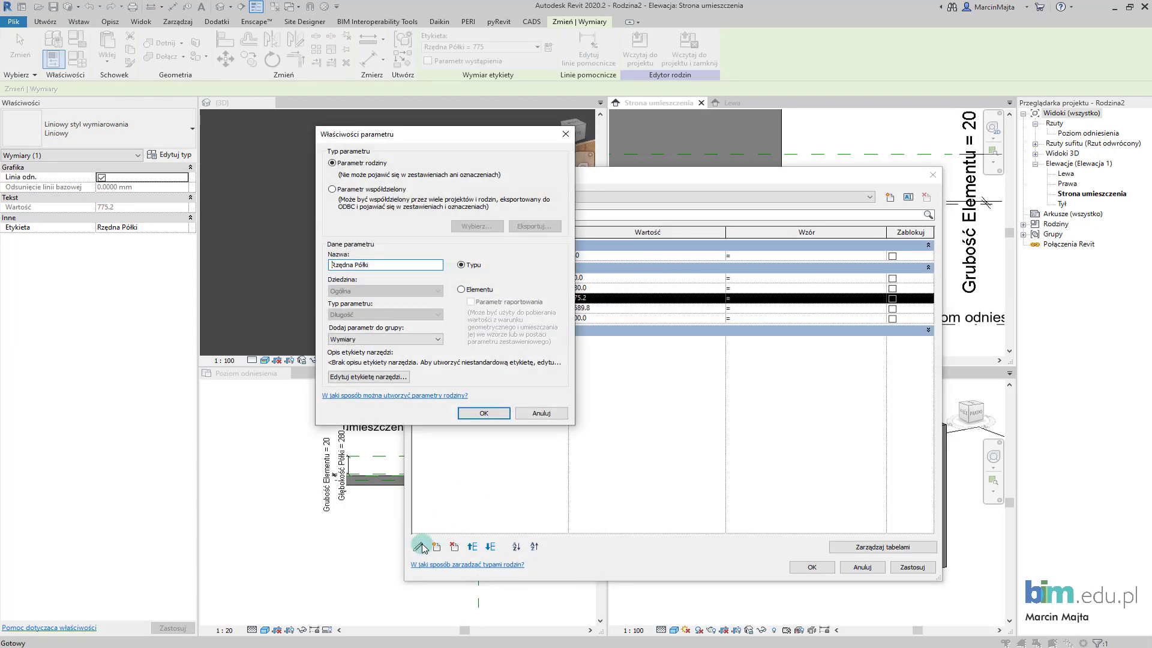
{"action": "left_click", "coordinate": [462, 290]}
{"action": "left_click", "coordinate": [483, 413]}
{"action": "left_click", "coordinate": [912, 567]}
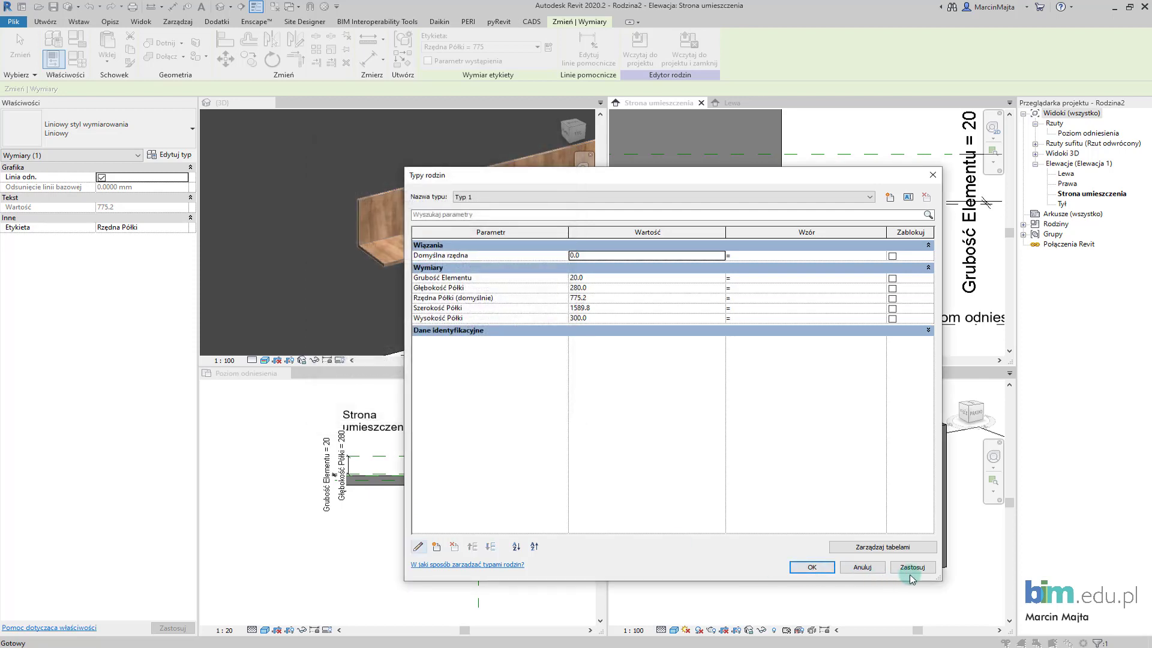
Step: Accept the family types and reload the updated shelf family into Projekt1, overwriting the version already loaded
{"action": "left_click", "coordinate": [810, 567]}
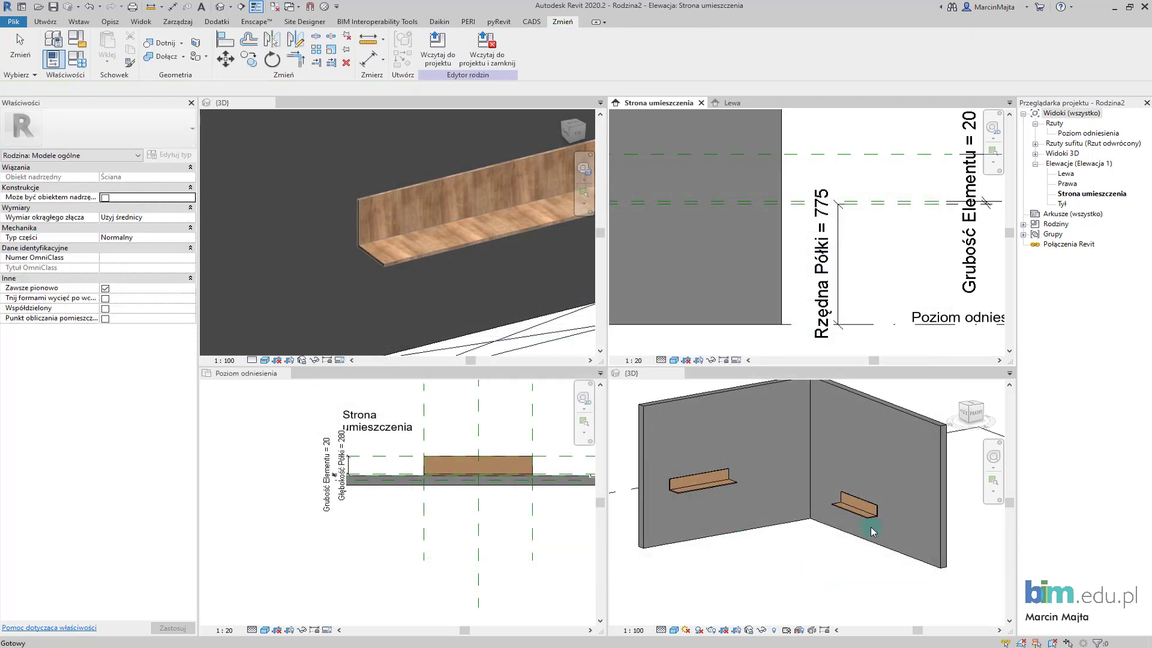
{"action": "left_click", "coordinate": [836, 550]}
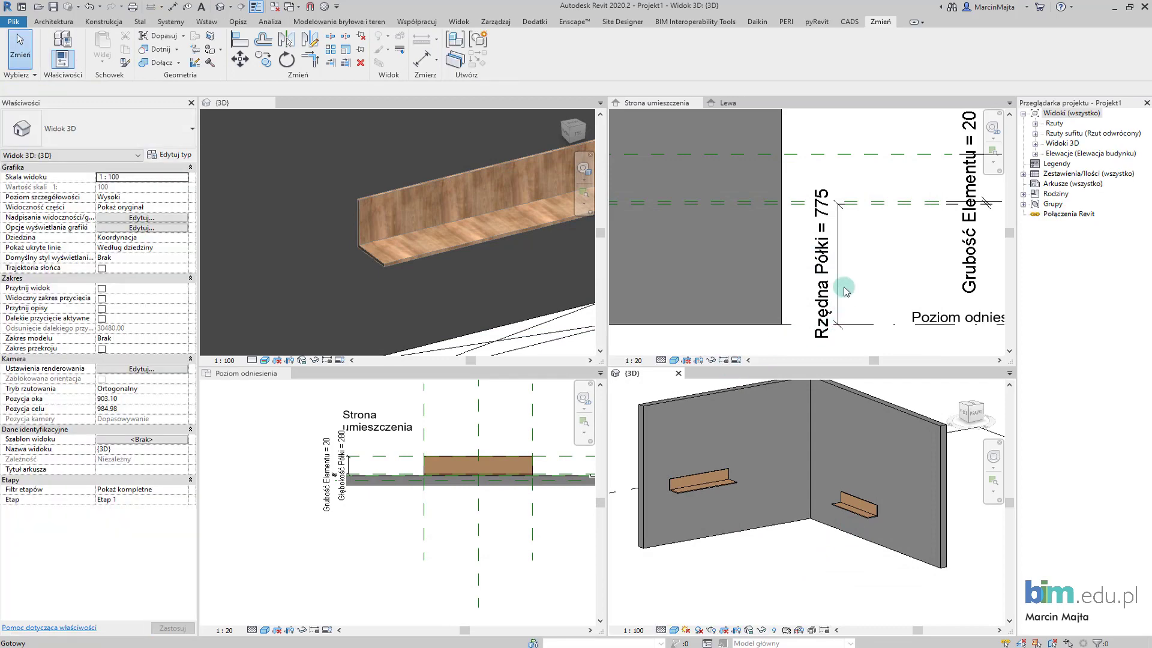
{"action": "left_click", "coordinate": [851, 275]}
{"action": "left_click", "coordinate": [838, 496]}
{"action": "left_click", "coordinate": [843, 502]}
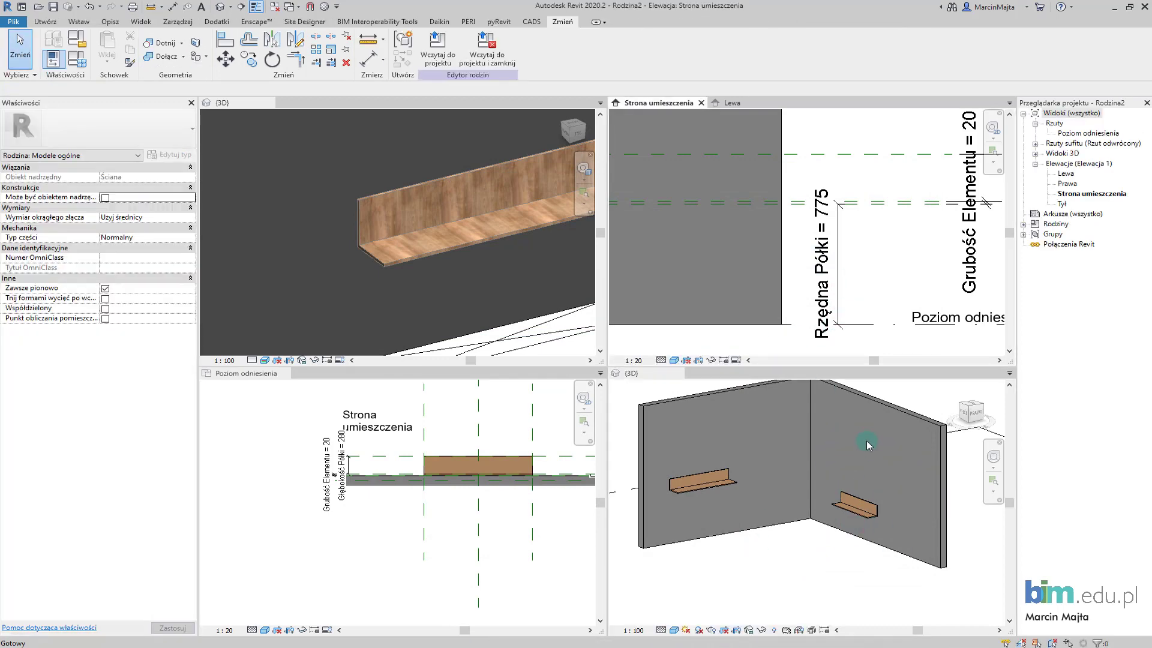
{"action": "scroll", "coordinate": [894, 246], "scroll_direction": "down", "scroll_amount": 1}
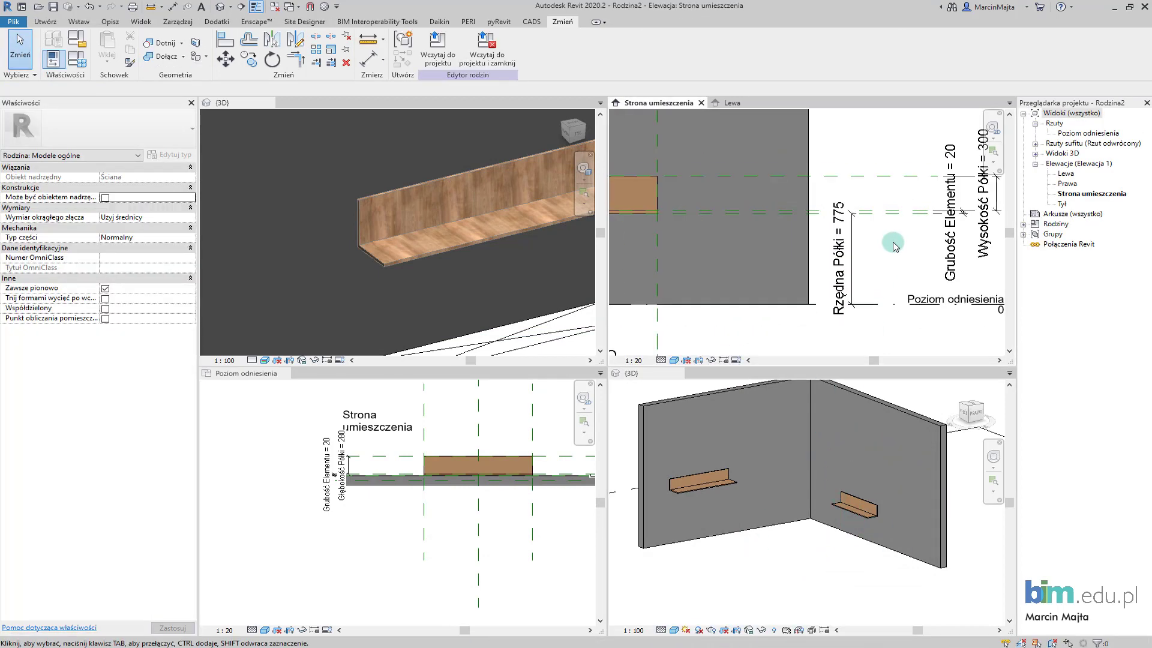
{"action": "left_click", "coordinate": [437, 47]}
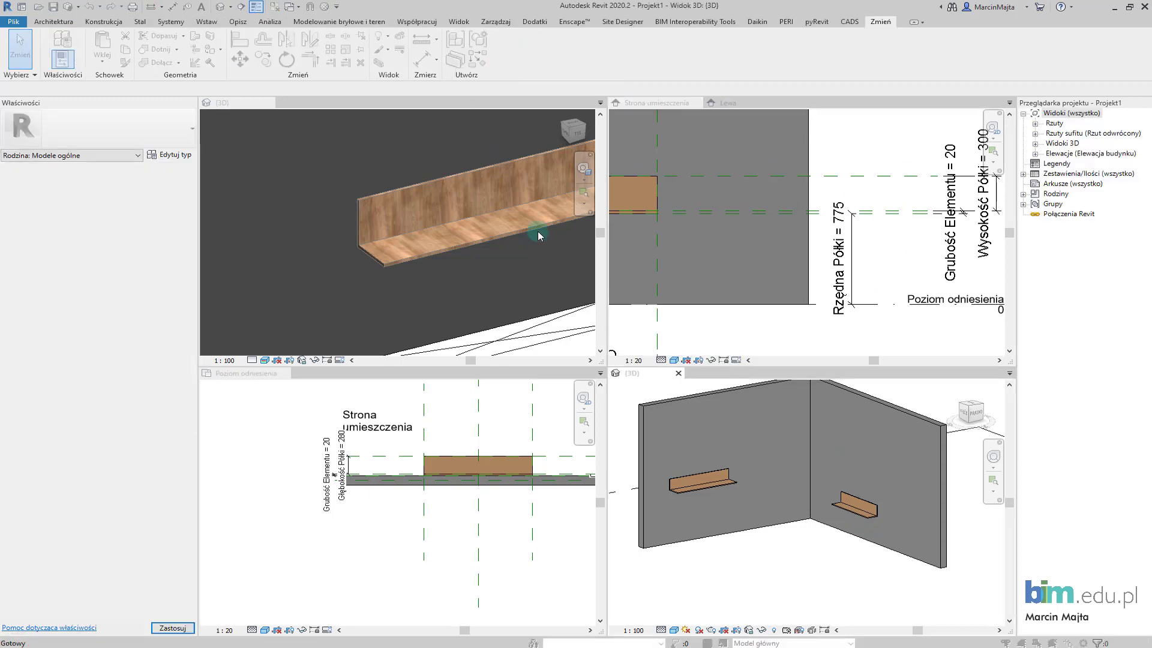
{"action": "left_click", "coordinate": [567, 324]}
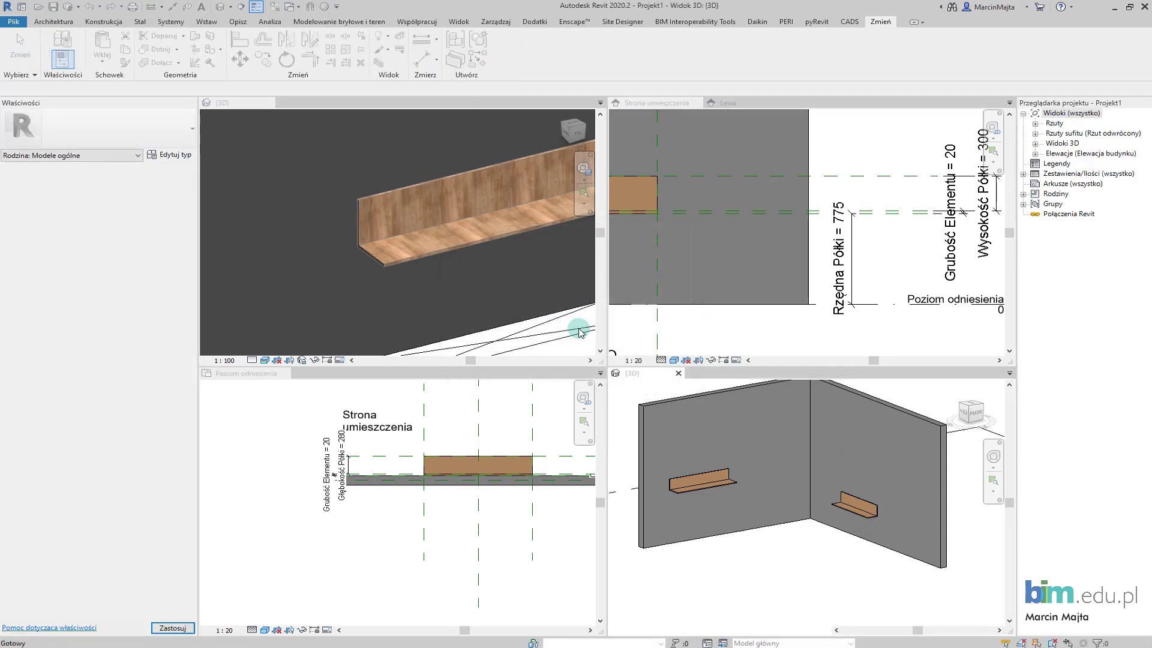
Step: Inspect the right-hand wall shelf in the project 3D view at the Niski detail level, then restore Wysoki
{"action": "left_click", "coordinate": [828, 495]}
{"action": "left_click", "coordinate": [837, 502]}
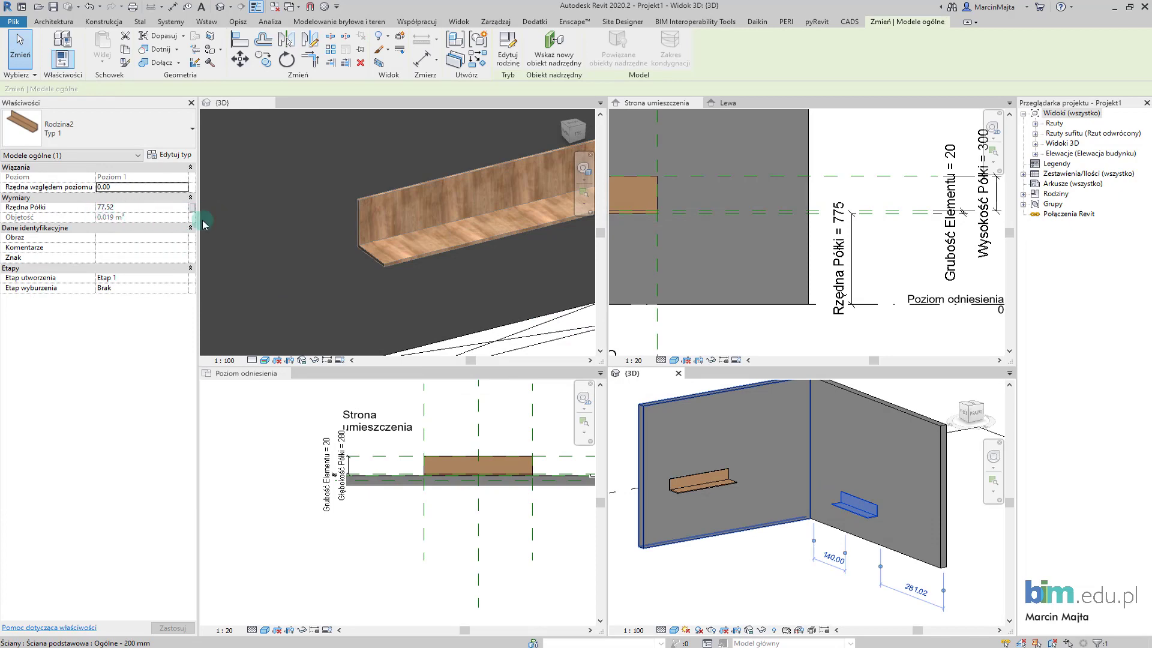
{"action": "left_click", "coordinate": [661, 629]}
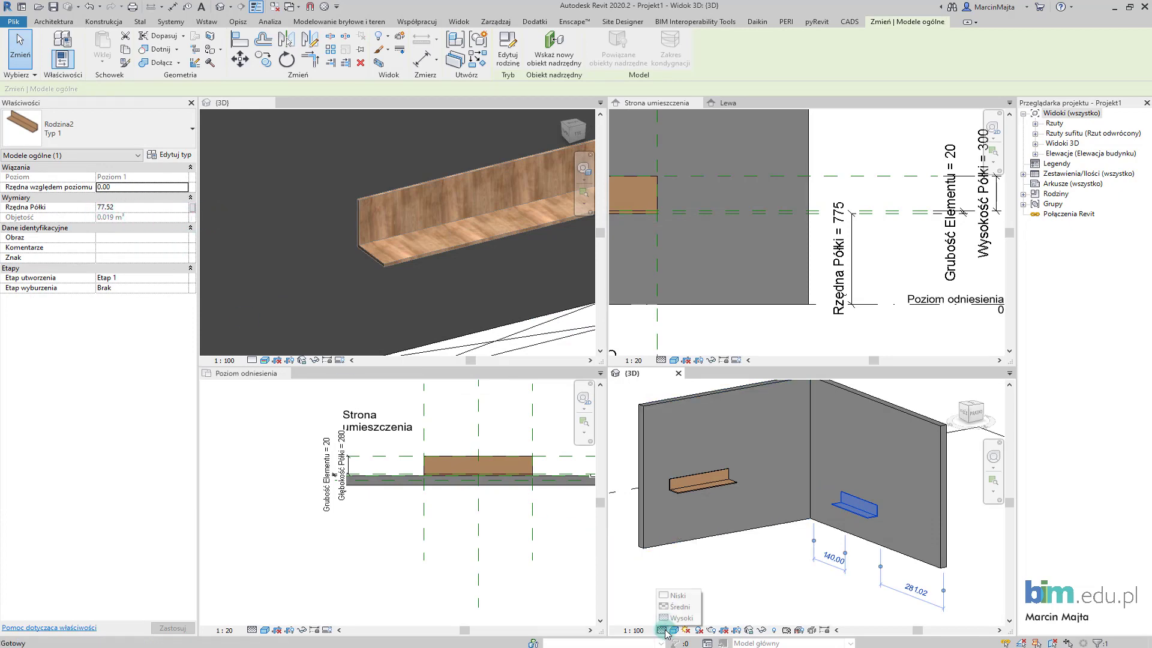
{"action": "left_click", "coordinate": [676, 595]}
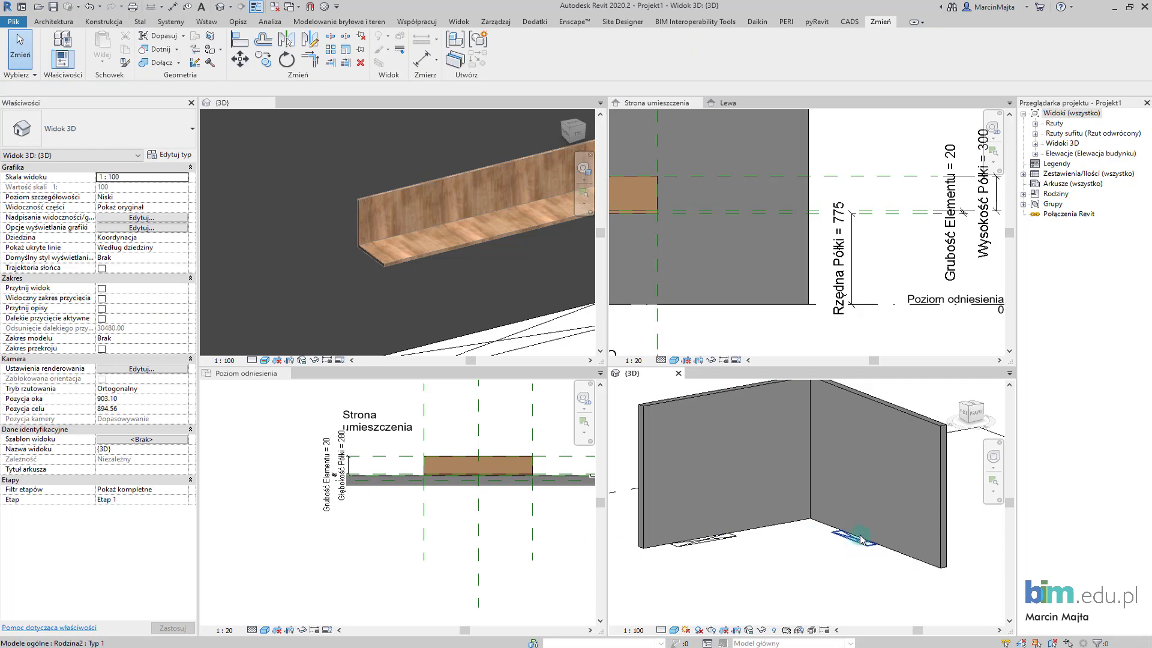
{"action": "scroll", "coordinate": [861, 538], "scroll_direction": "up", "scroll_amount": 3}
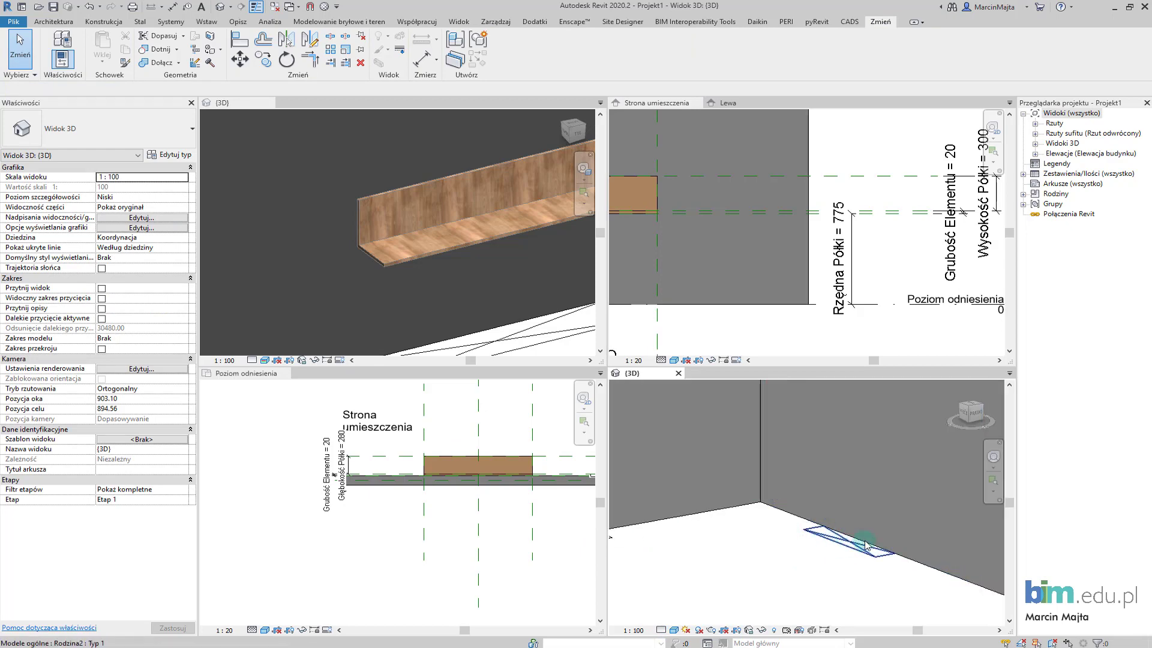
{"action": "scroll", "coordinate": [821, 548], "scroll_direction": "down", "scroll_amount": 1}
{"action": "left_click", "coordinate": [662, 629]}
{"action": "left_click", "coordinate": [675, 617]}
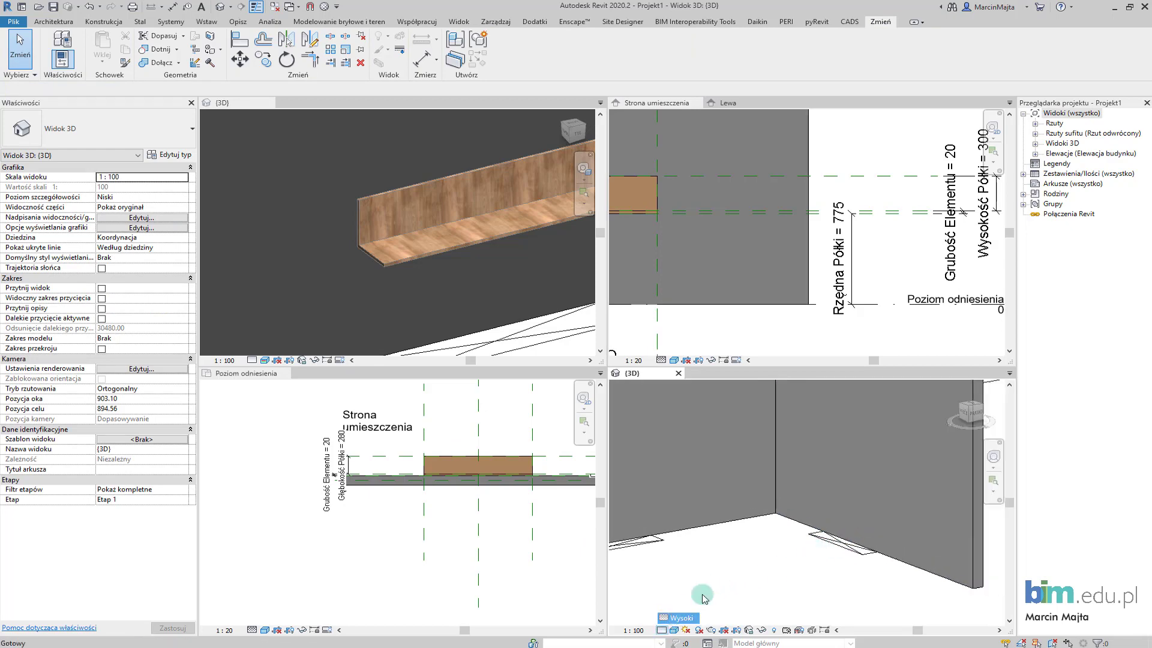
Step: Set the right-hand wall shelf's instance parameter Rzędna Półki to 150 cm and apply it
{"action": "left_click", "coordinate": [837, 495]}
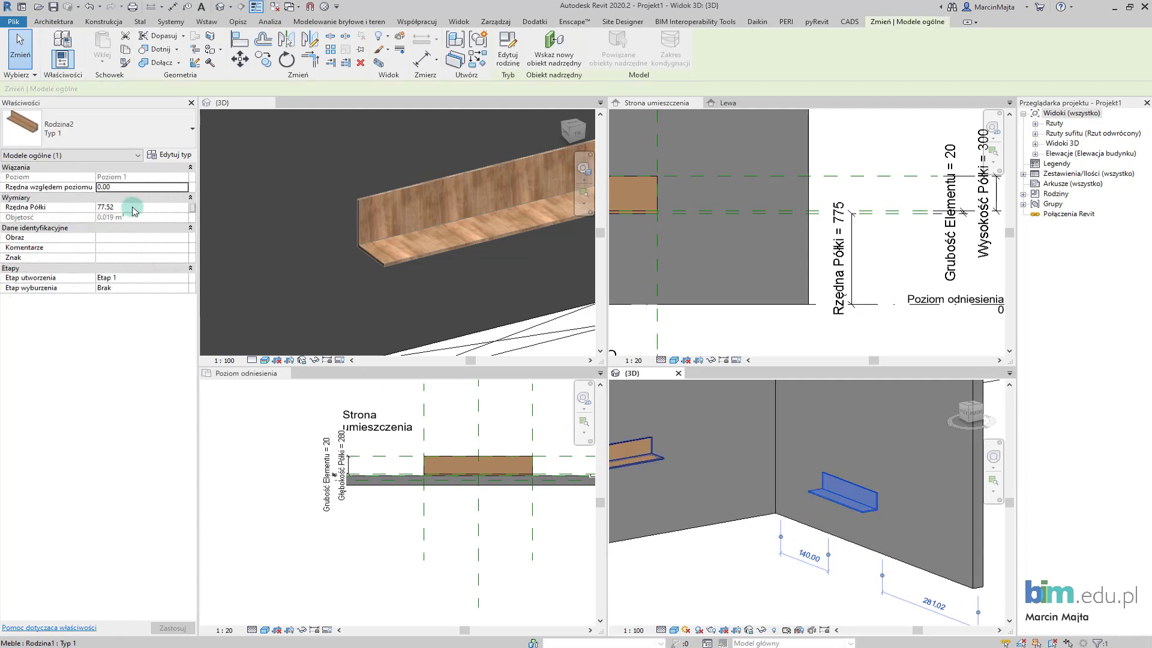
{"action": "left_click", "coordinate": [133, 208]}
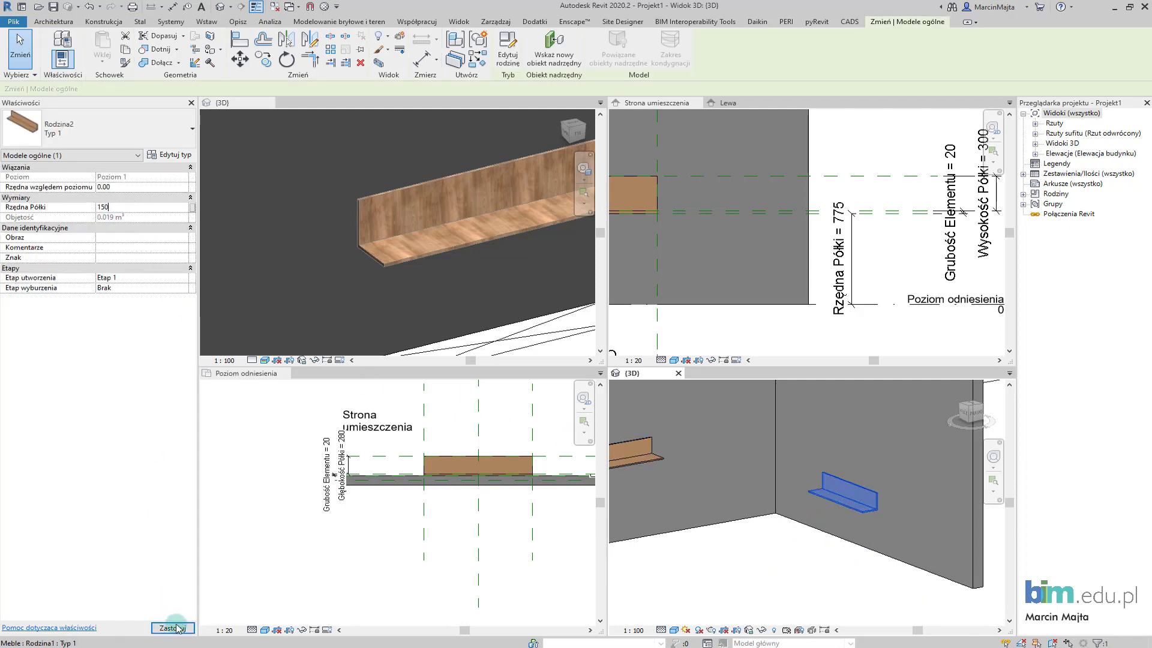
{"action": "left_click", "coordinate": [177, 628]}
Step: Examine the raised shelf's simplified symbol at the Niski detail level, then return the project 3D view to Wysoki
{"action": "left_click", "coordinate": [662, 630]}
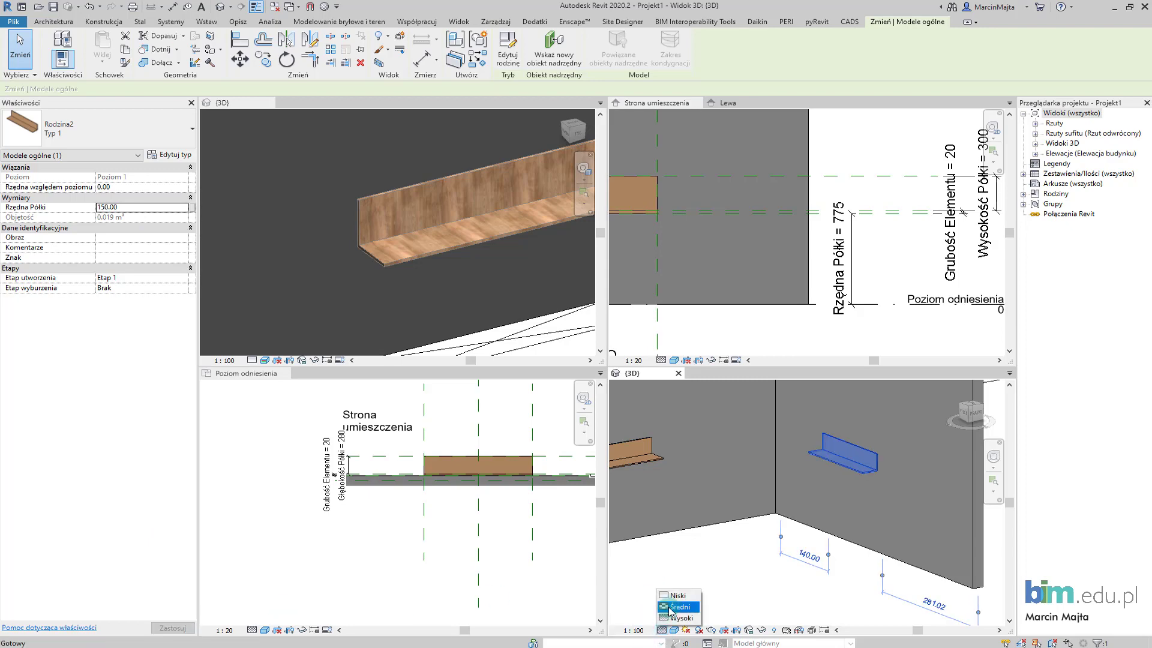
{"action": "left_click", "coordinate": [676, 595]}
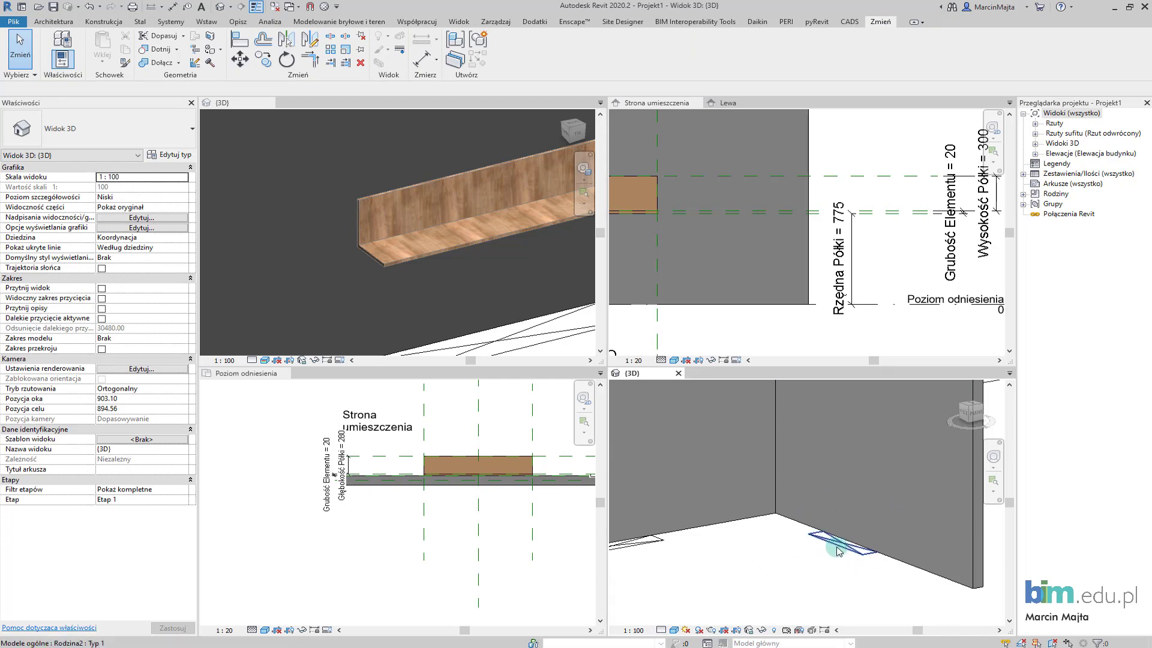
{"action": "scroll", "coordinate": [838, 550], "scroll_direction": "down", "scroll_amount": 5}
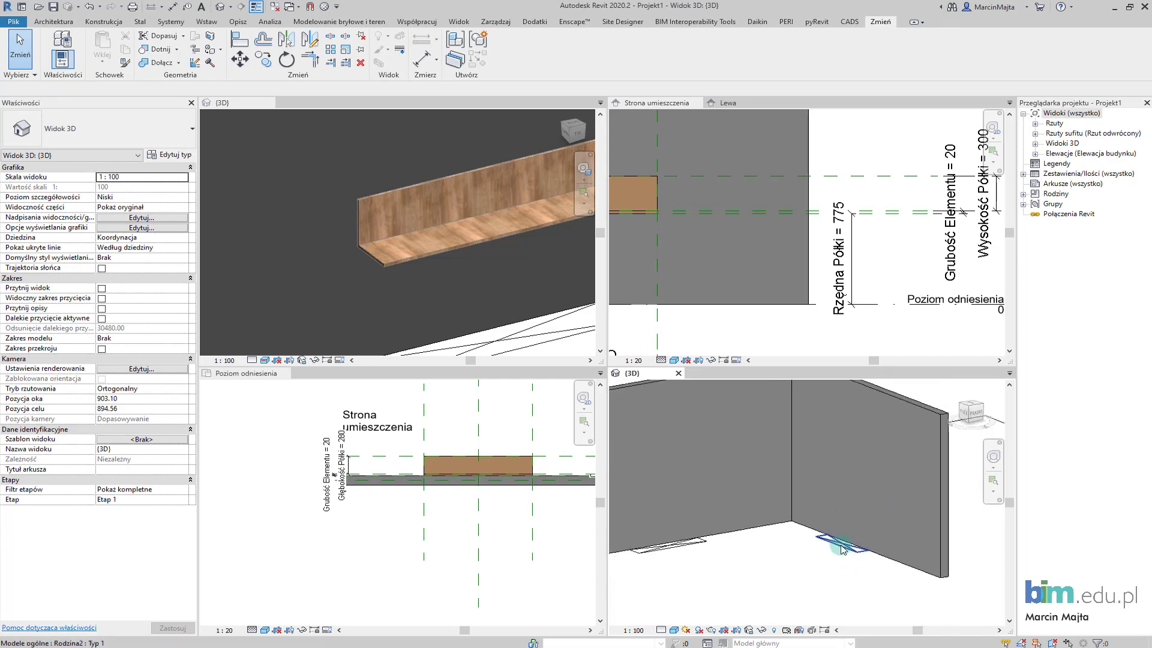
{"action": "left_click", "coordinate": [660, 631]}
{"action": "left_click", "coordinate": [686, 615]}
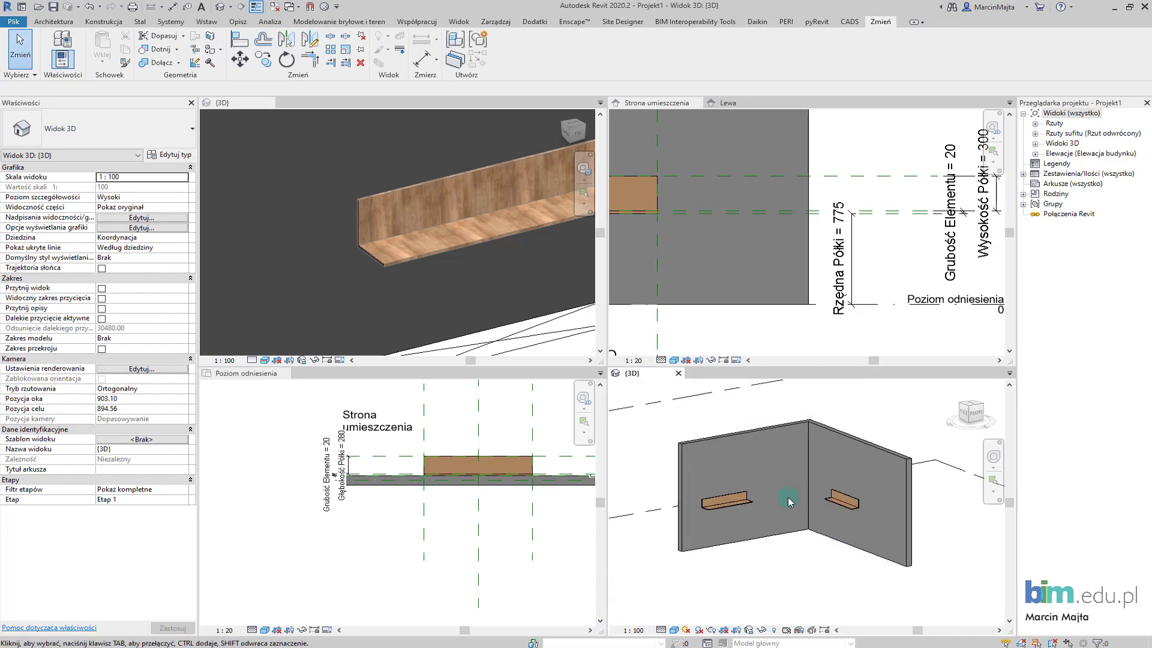
Step: Set the project 3D view's visual style to Realistyczny and inspect the birch material on both wall shelves
{"action": "left_click", "coordinate": [672, 632]}
{"action": "left_click", "coordinate": [806, 611]}
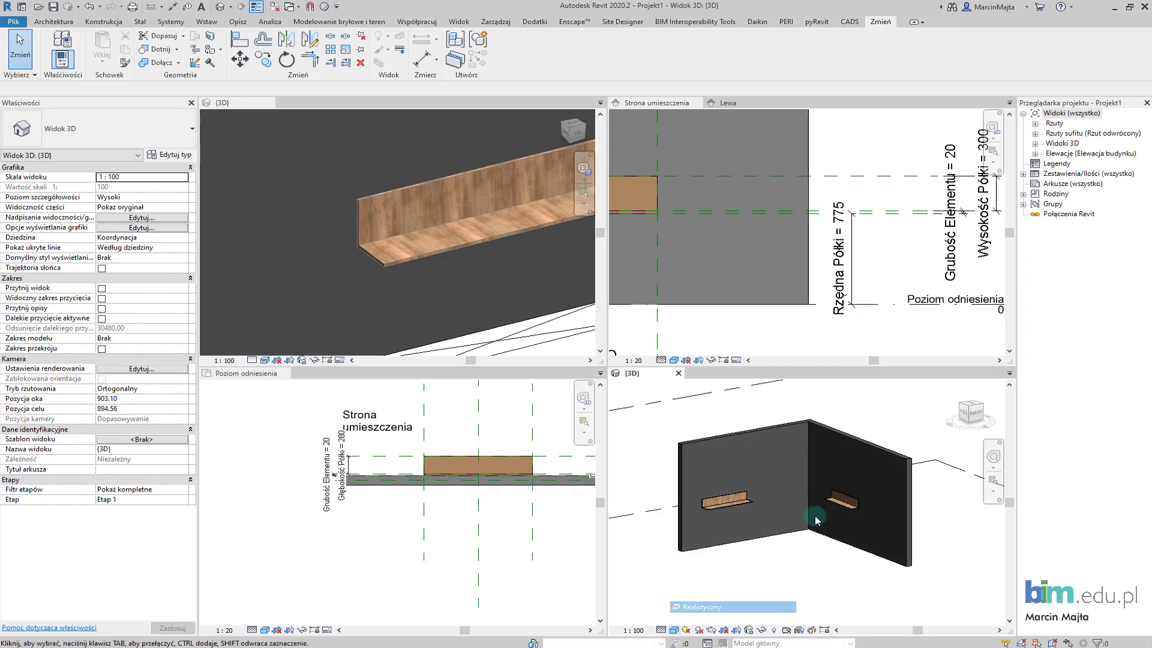
{"action": "scroll", "coordinate": [823, 502], "scroll_direction": "up", "scroll_amount": 5}
{"action": "scroll", "coordinate": [872, 506], "scroll_direction": "up", "scroll_amount": 2}
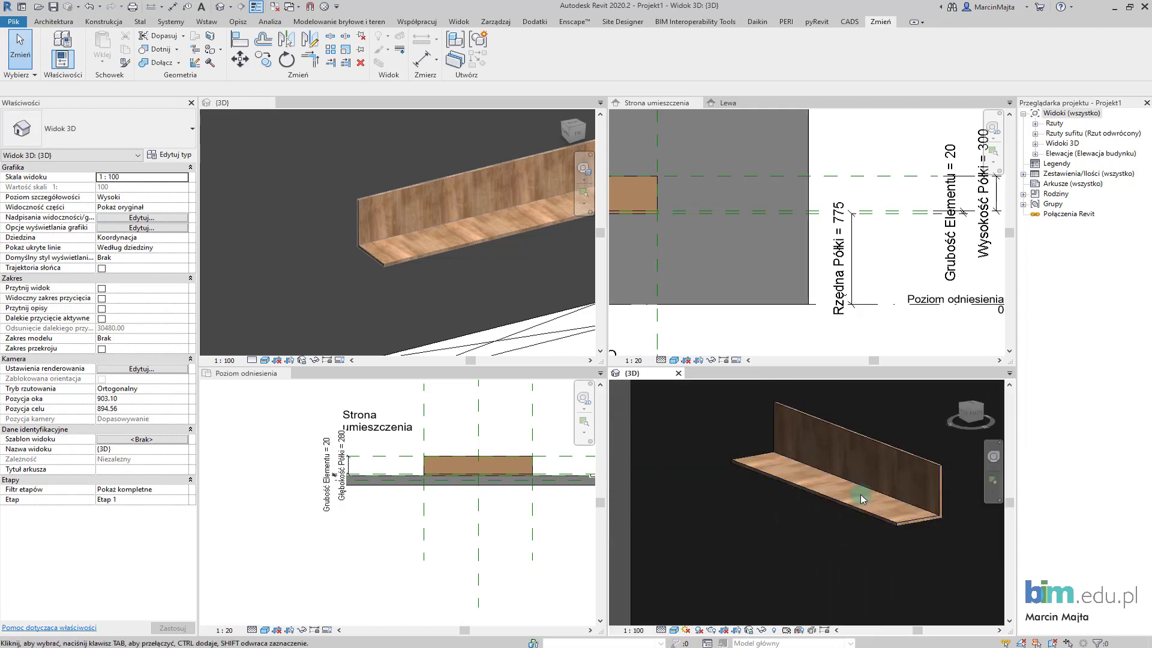
{"action": "scroll", "coordinate": [852, 504], "scroll_direction": "down", "scroll_amount": 6}
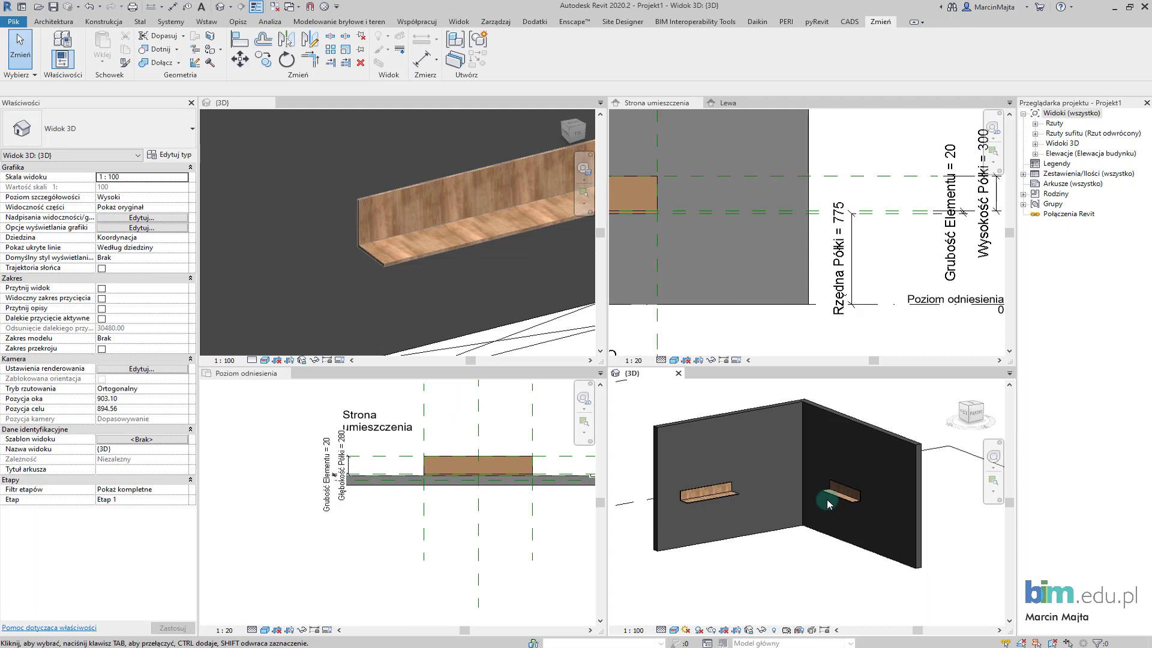
{"action": "scroll", "coordinate": [829, 502], "scroll_direction": "up", "scroll_amount": 2}
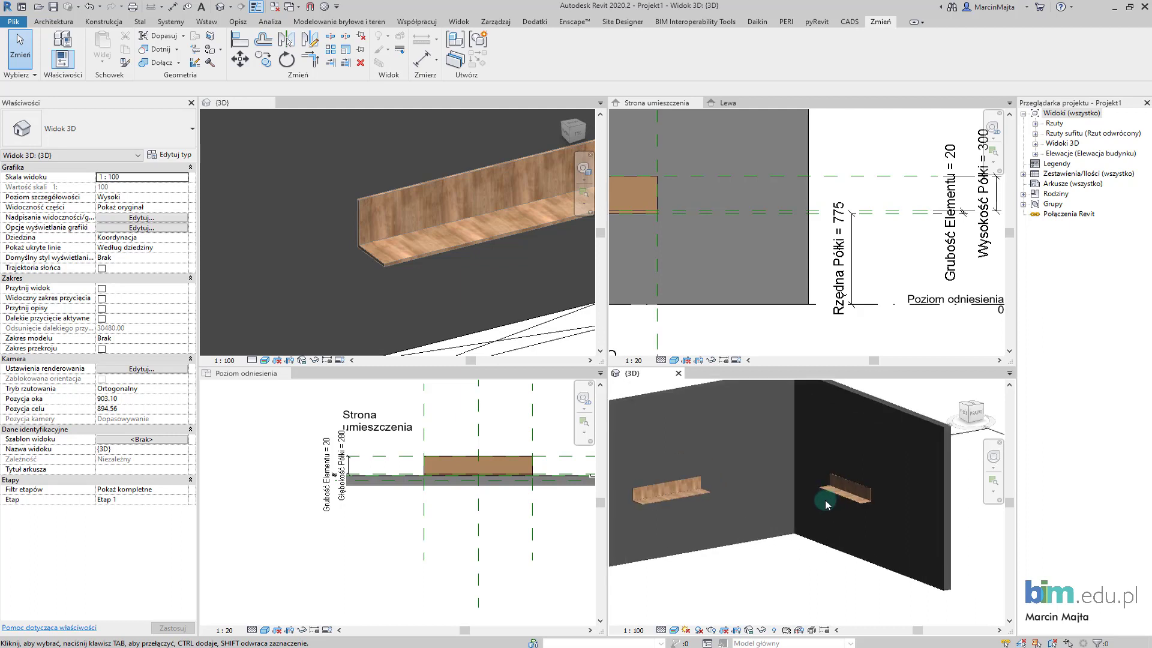
{"action": "scroll", "coordinate": [809, 505], "scroll_direction": "down", "scroll_amount": 1}
{"action": "middle_click_drag", "start_coordinate": [791, 534], "coordinate": [814, 535]}
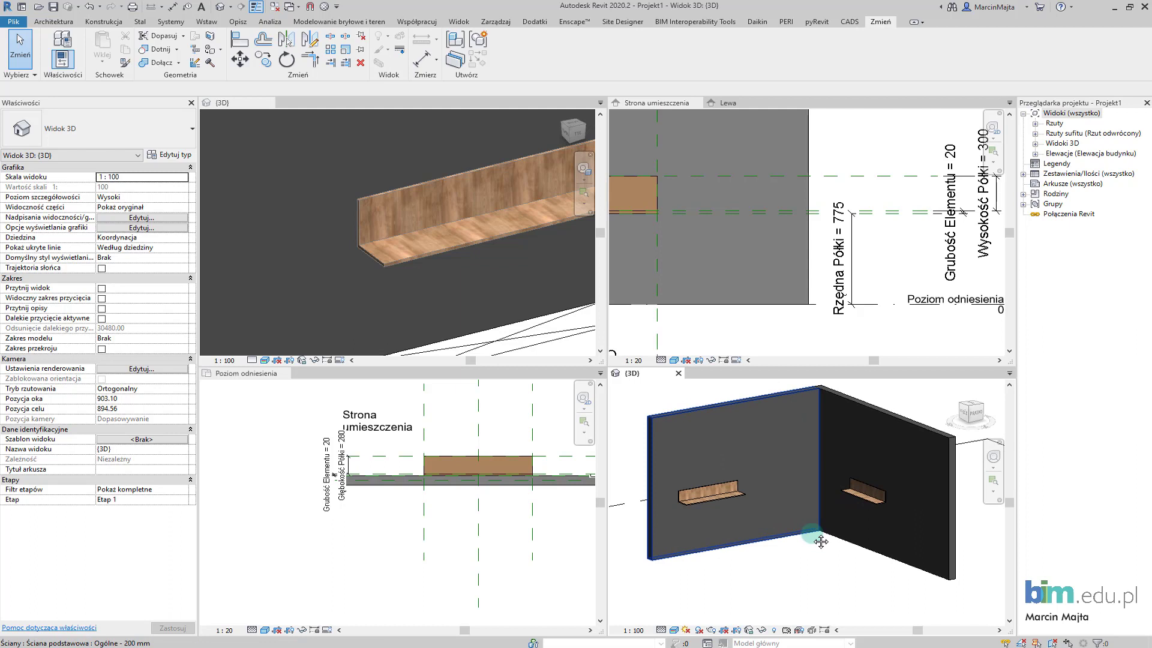
{"action": "scroll", "coordinate": [811, 537], "scroll_direction": "down", "scroll_amount": 1}
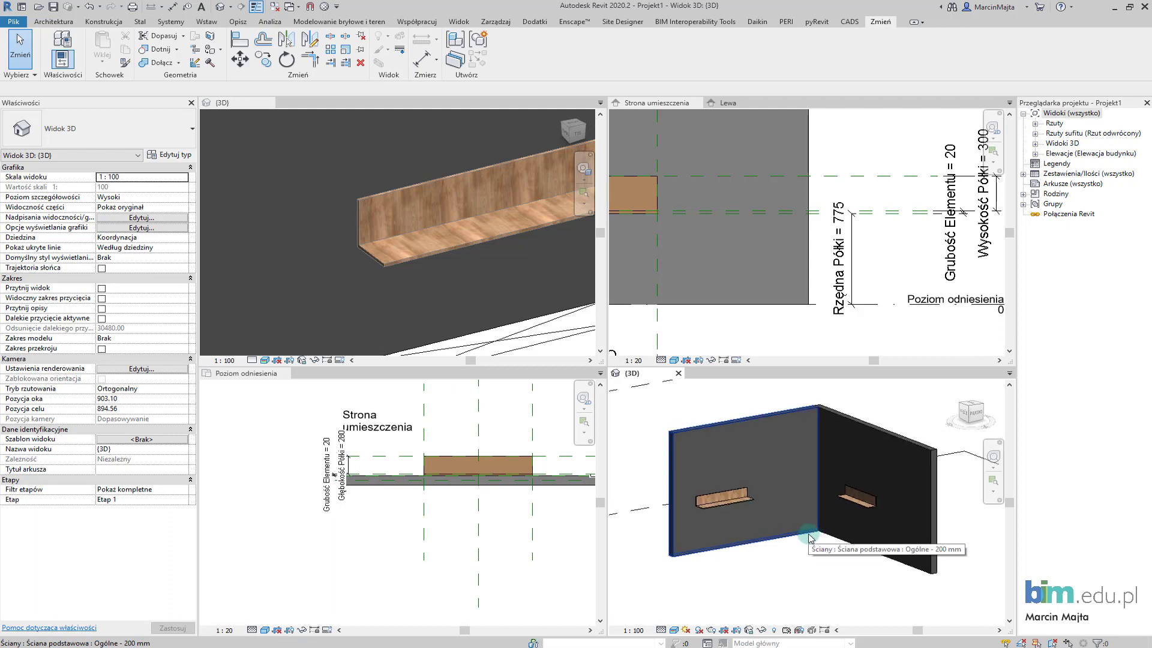